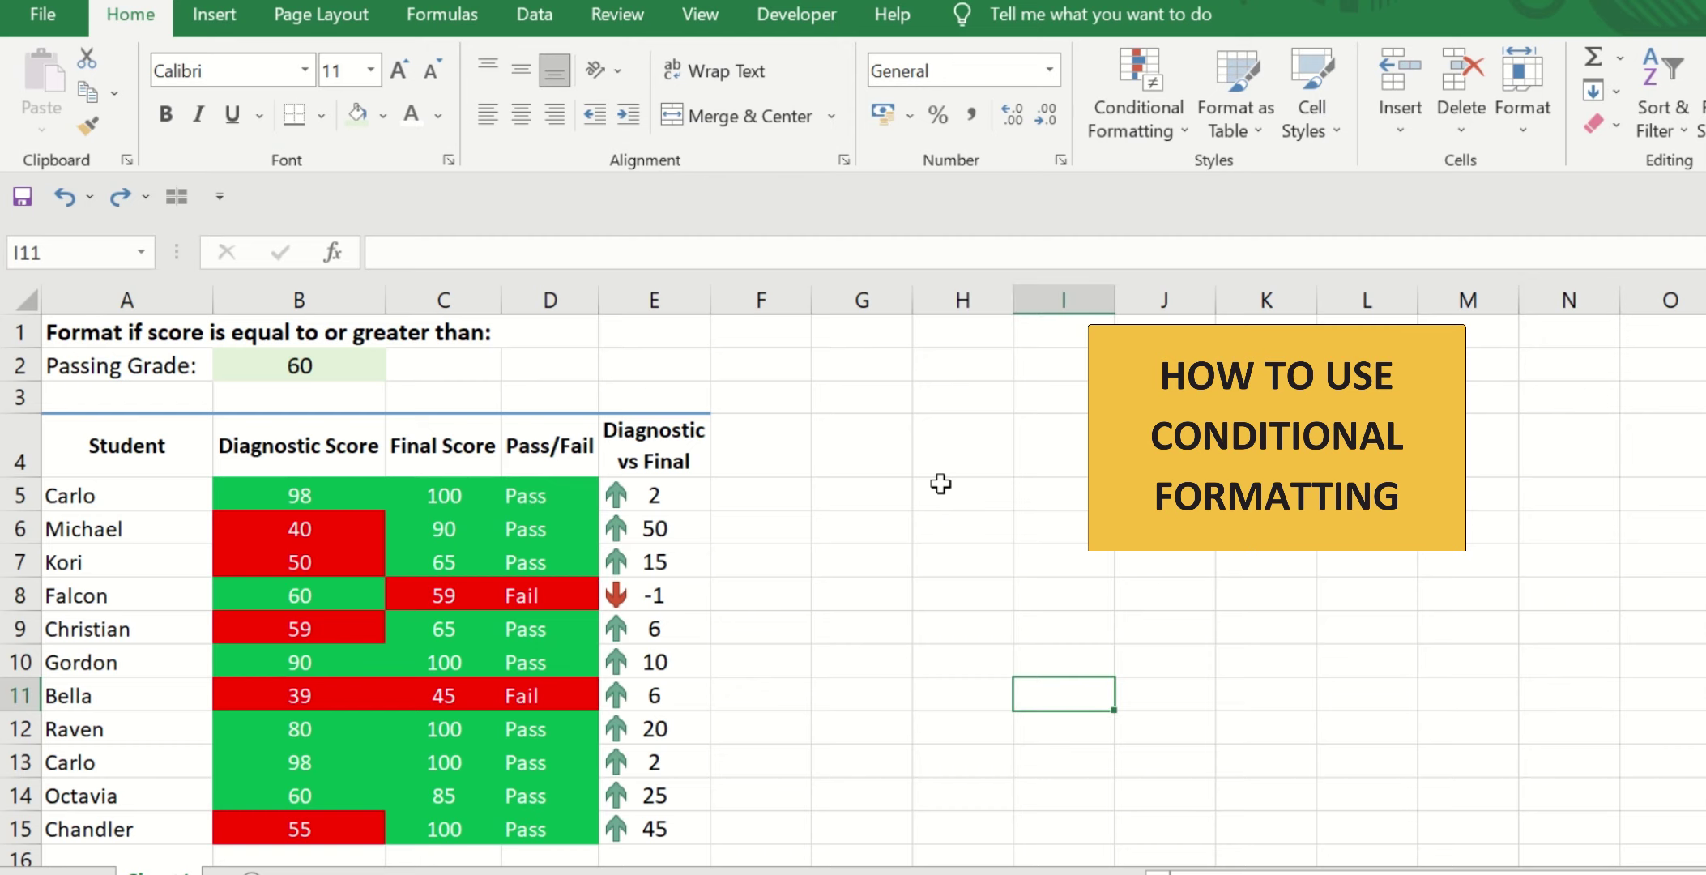
Review the formatting rule heading, passing grade and the score table's column headers
click(146, 334)
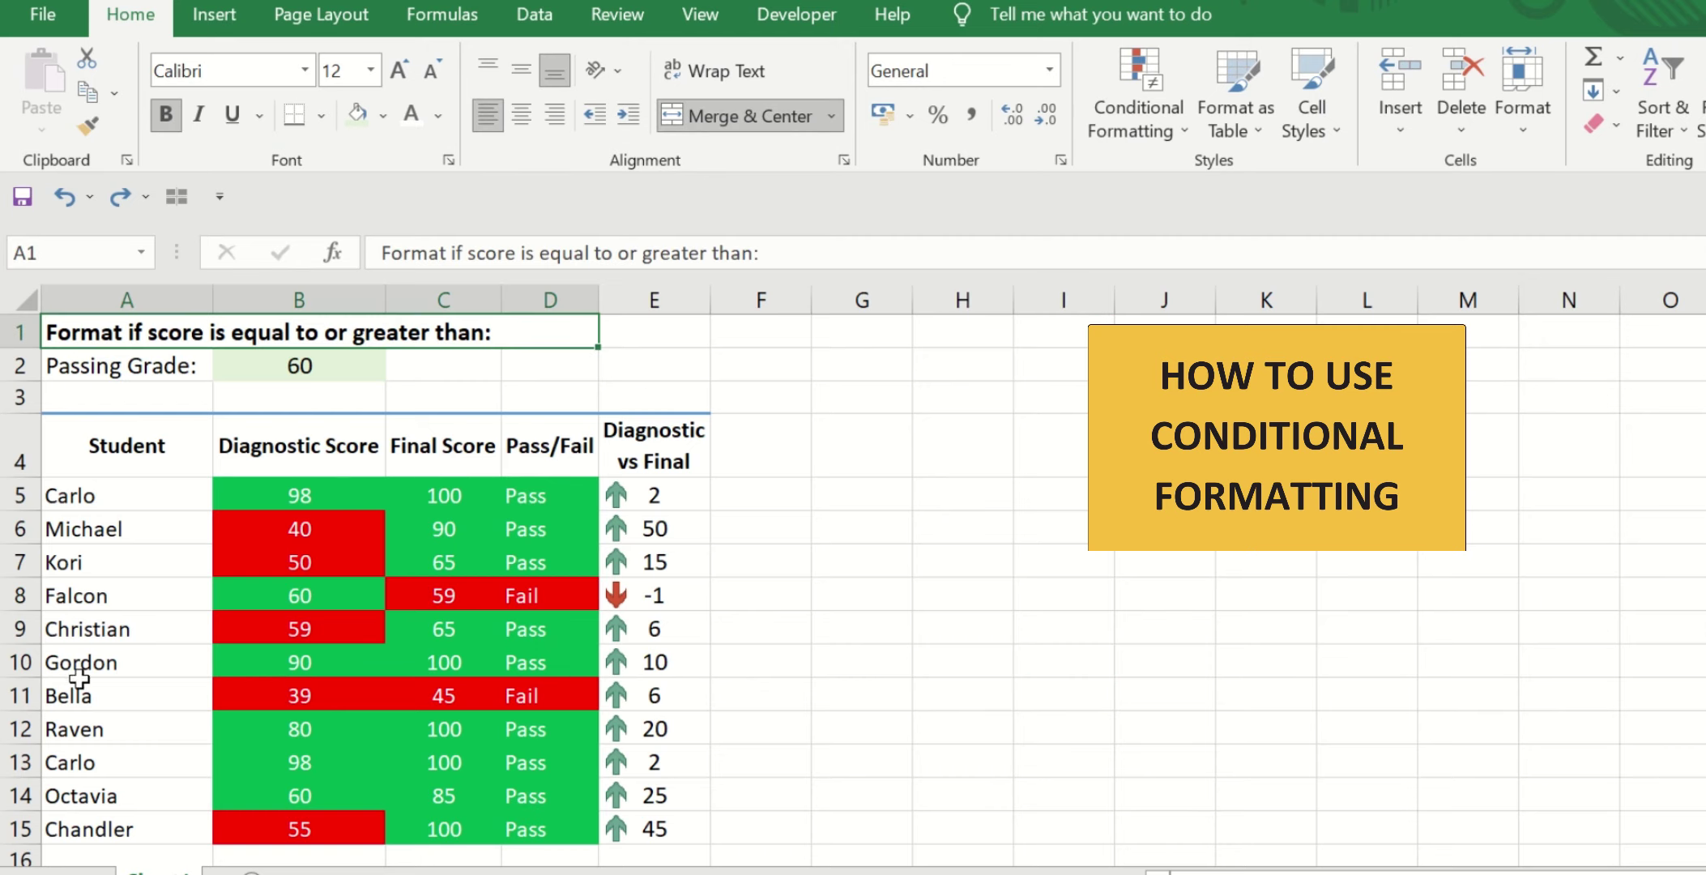
click(114, 363)
key(Right)
key(Down)
key(Down)
key(Left)
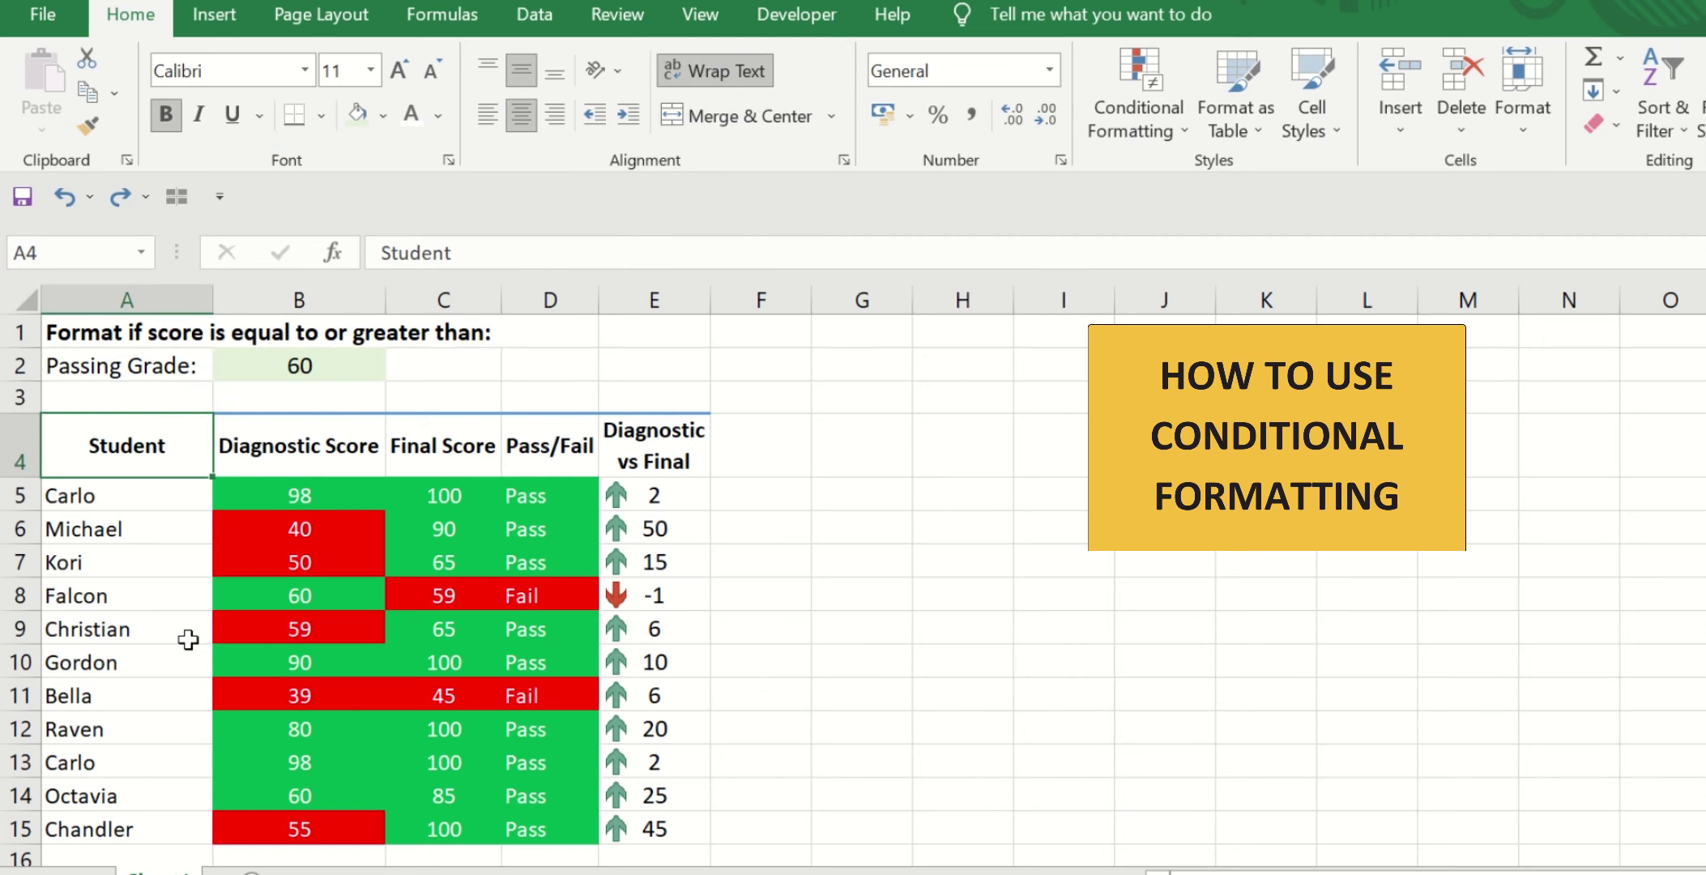
click(322, 446)
click(459, 446)
click(580, 466)
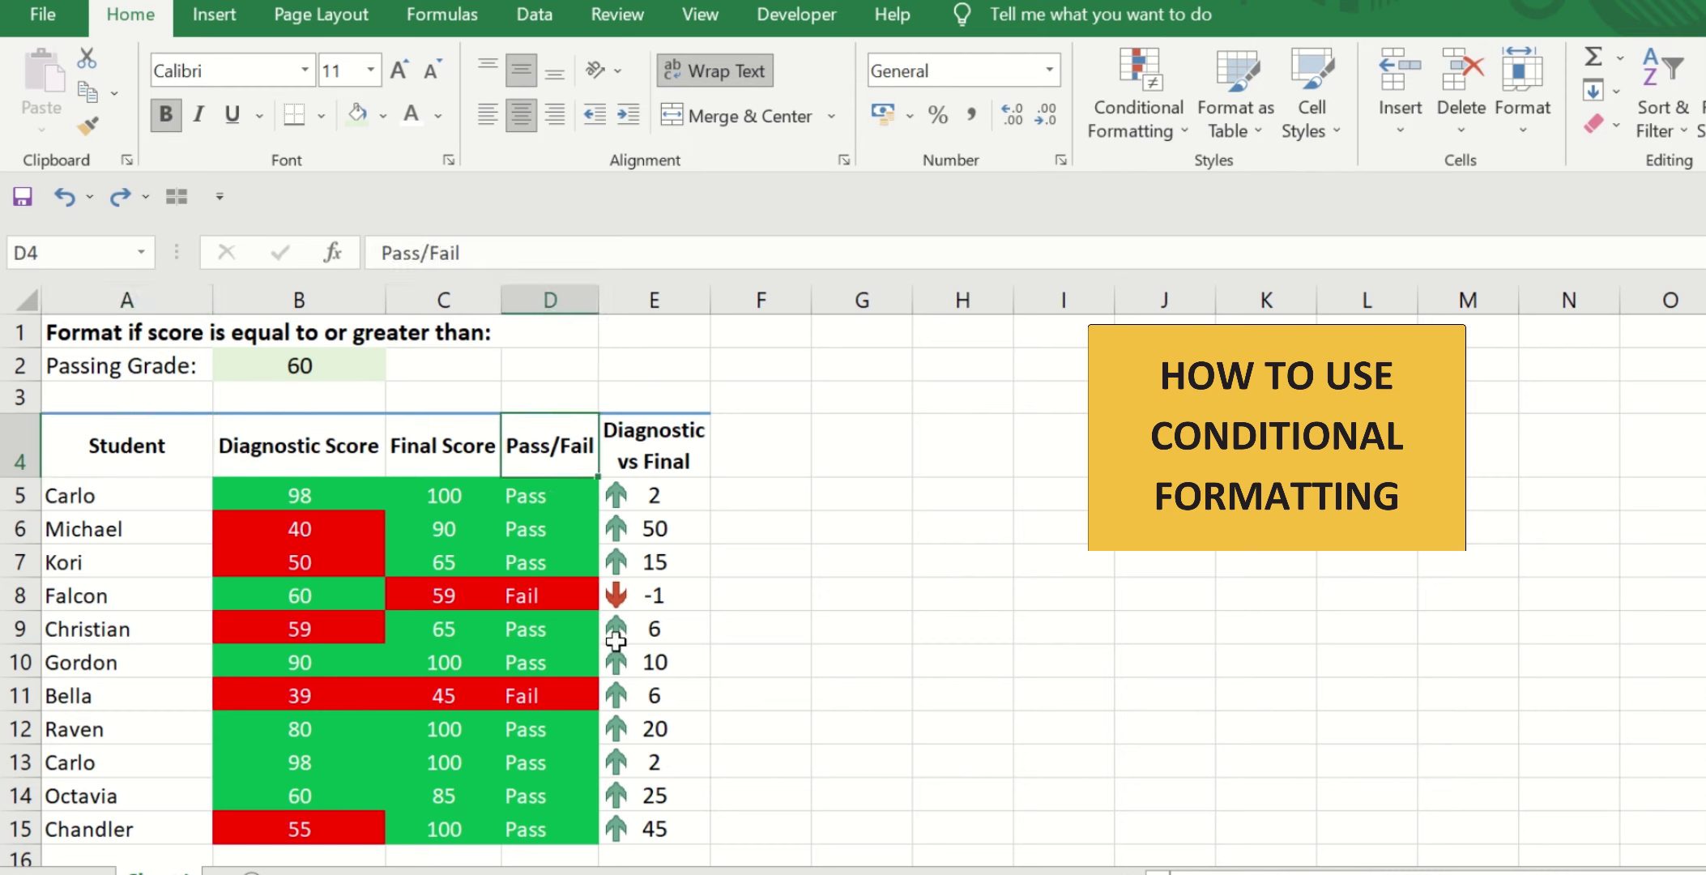
click(681, 446)
Enter 50 as the final score in C6
click(353, 498)
key(Right)
key(Right)
key(Right)
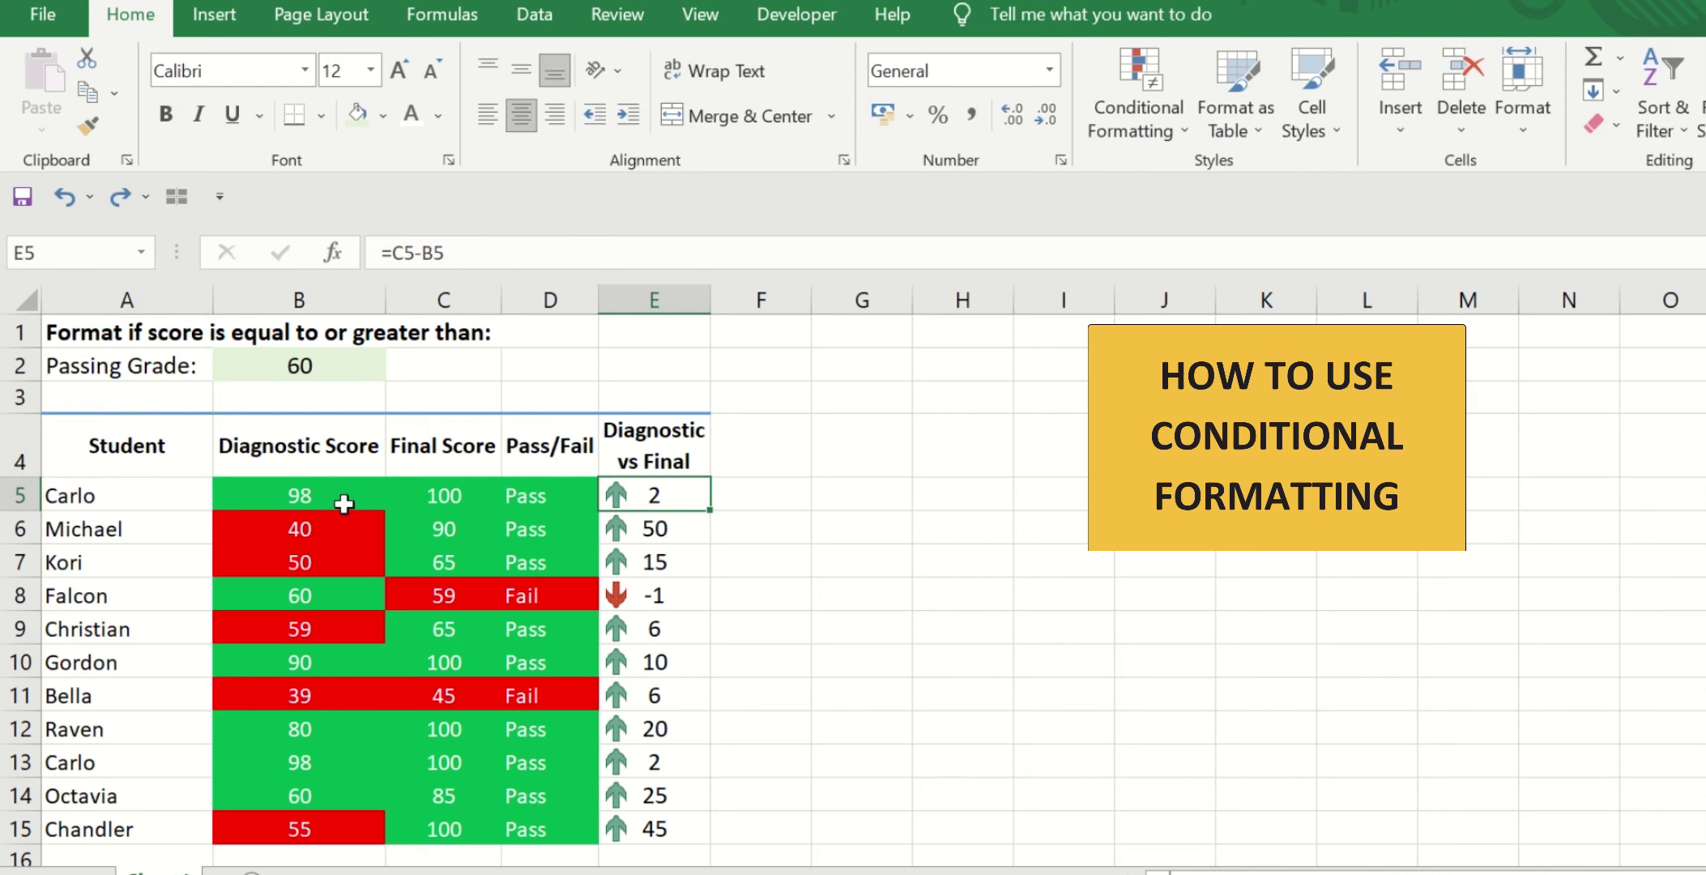
key(Left)
key(Left)
key(Down)
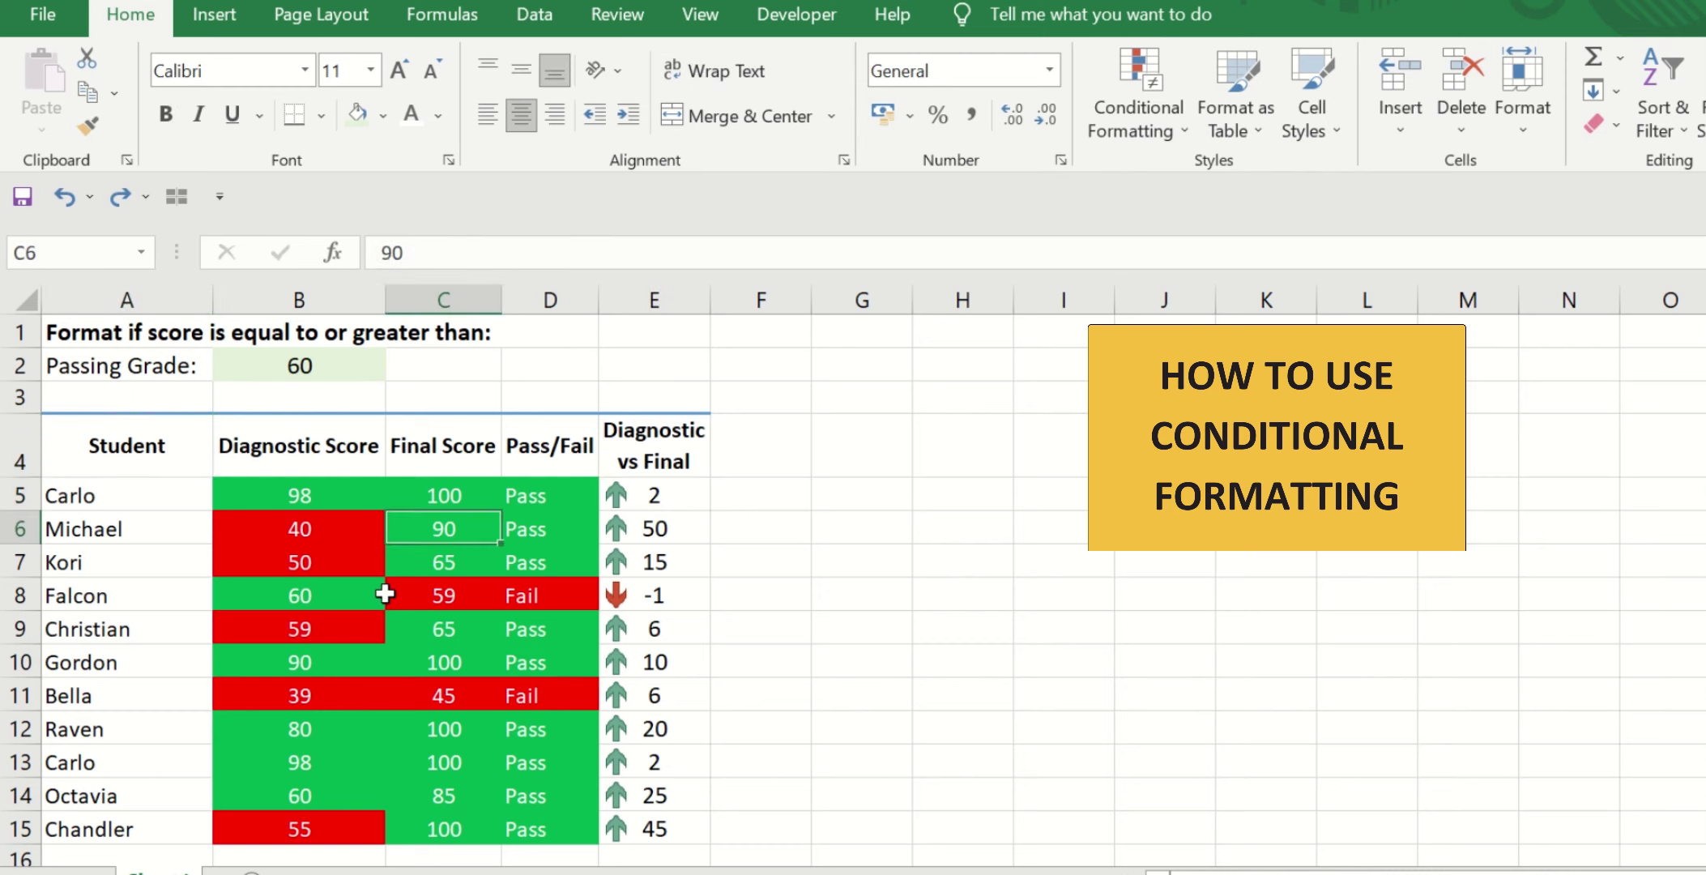
text(50)
key(Return)
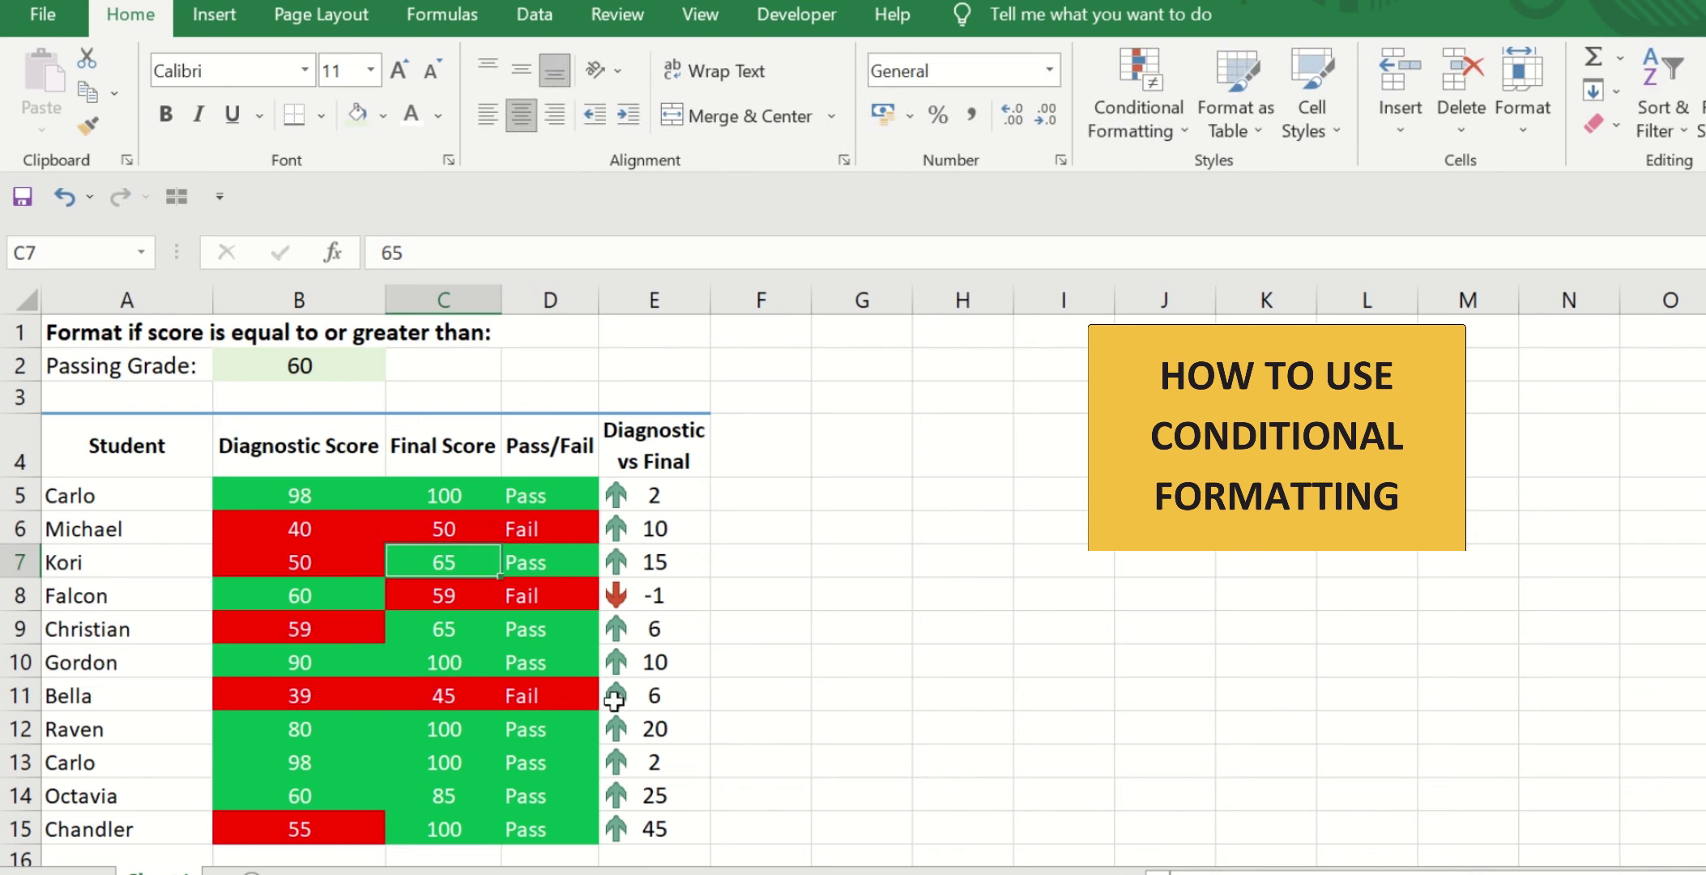
Enter 70 as the diagnostic score in B7 and check row 7's Pass/Fail and difference formulas
click(338, 559)
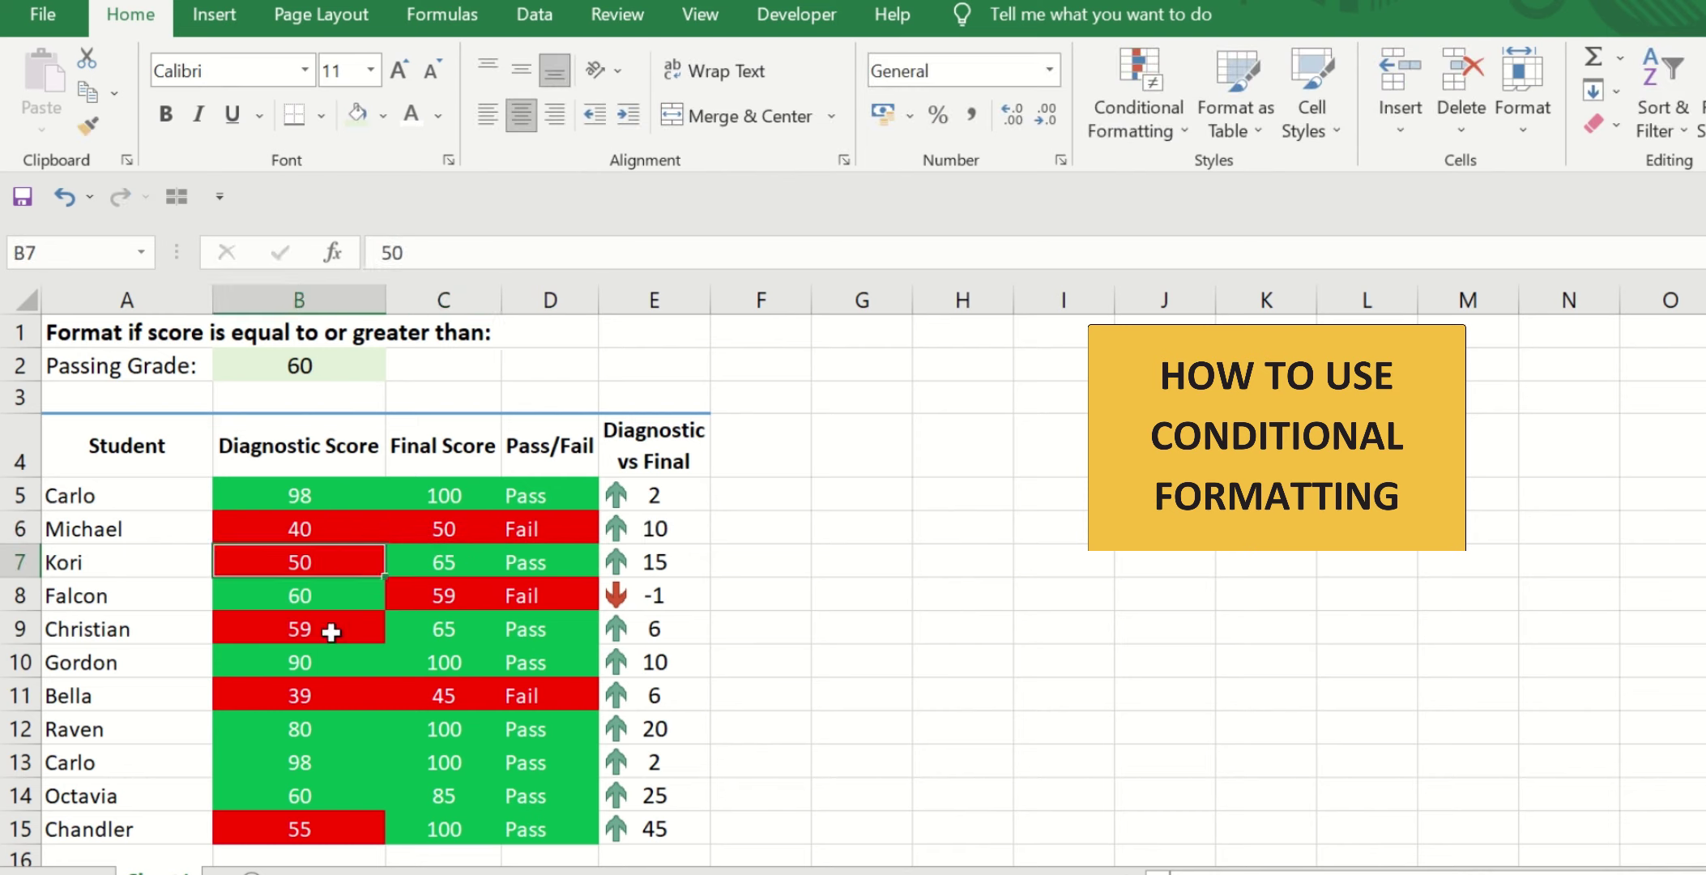
text(70)
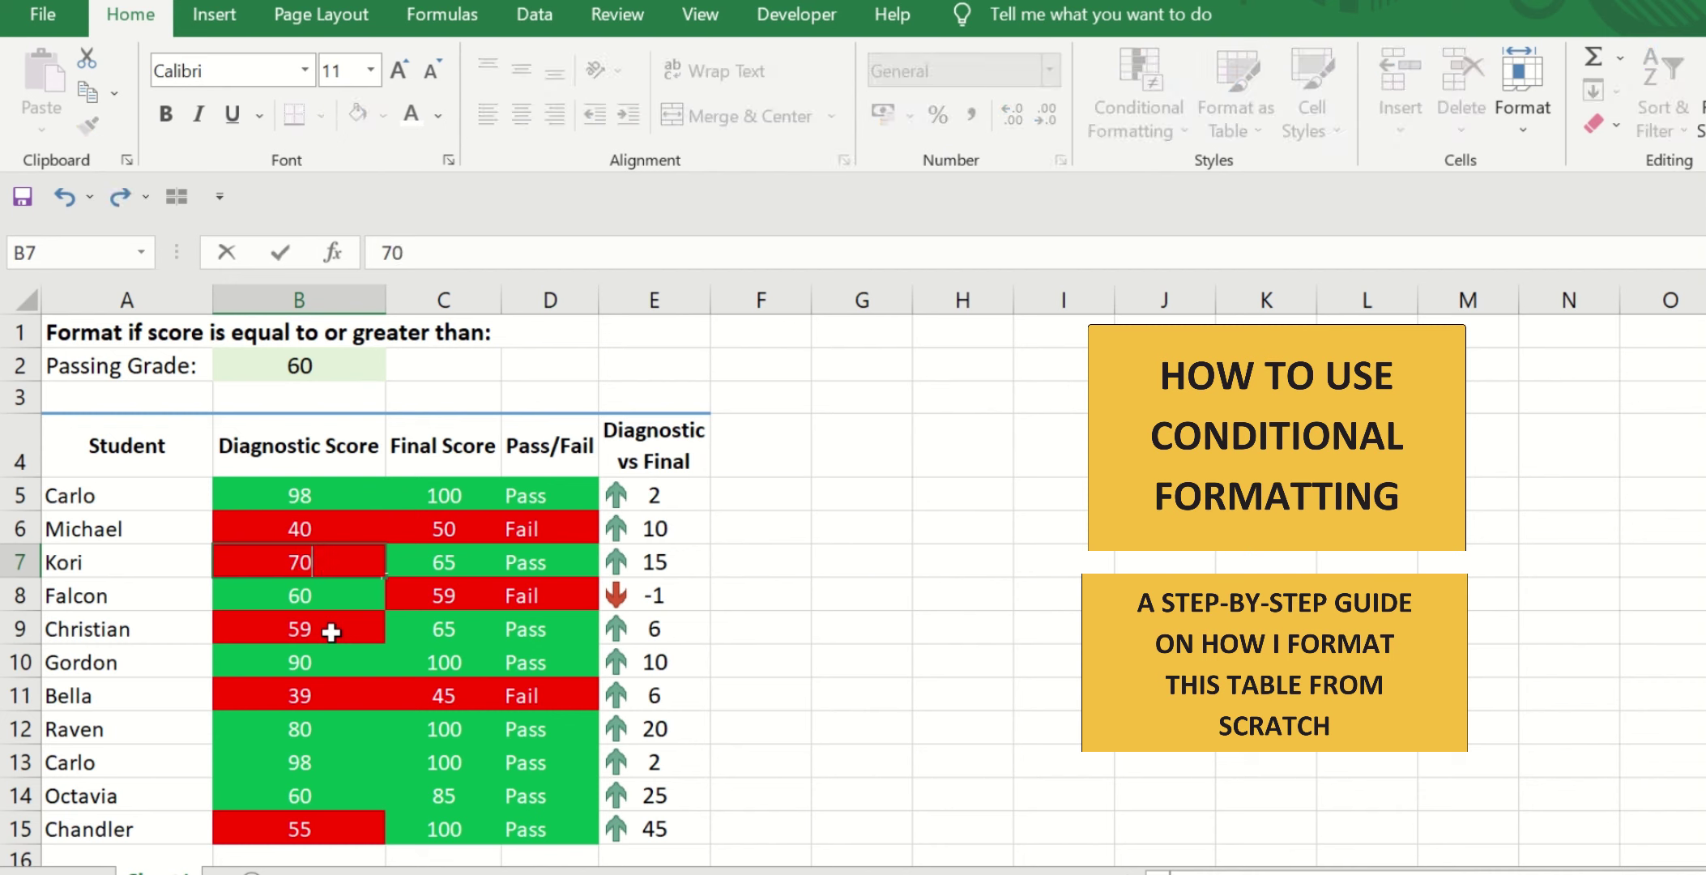
key(Return)
key(Up)
key(Right)
key(Right)
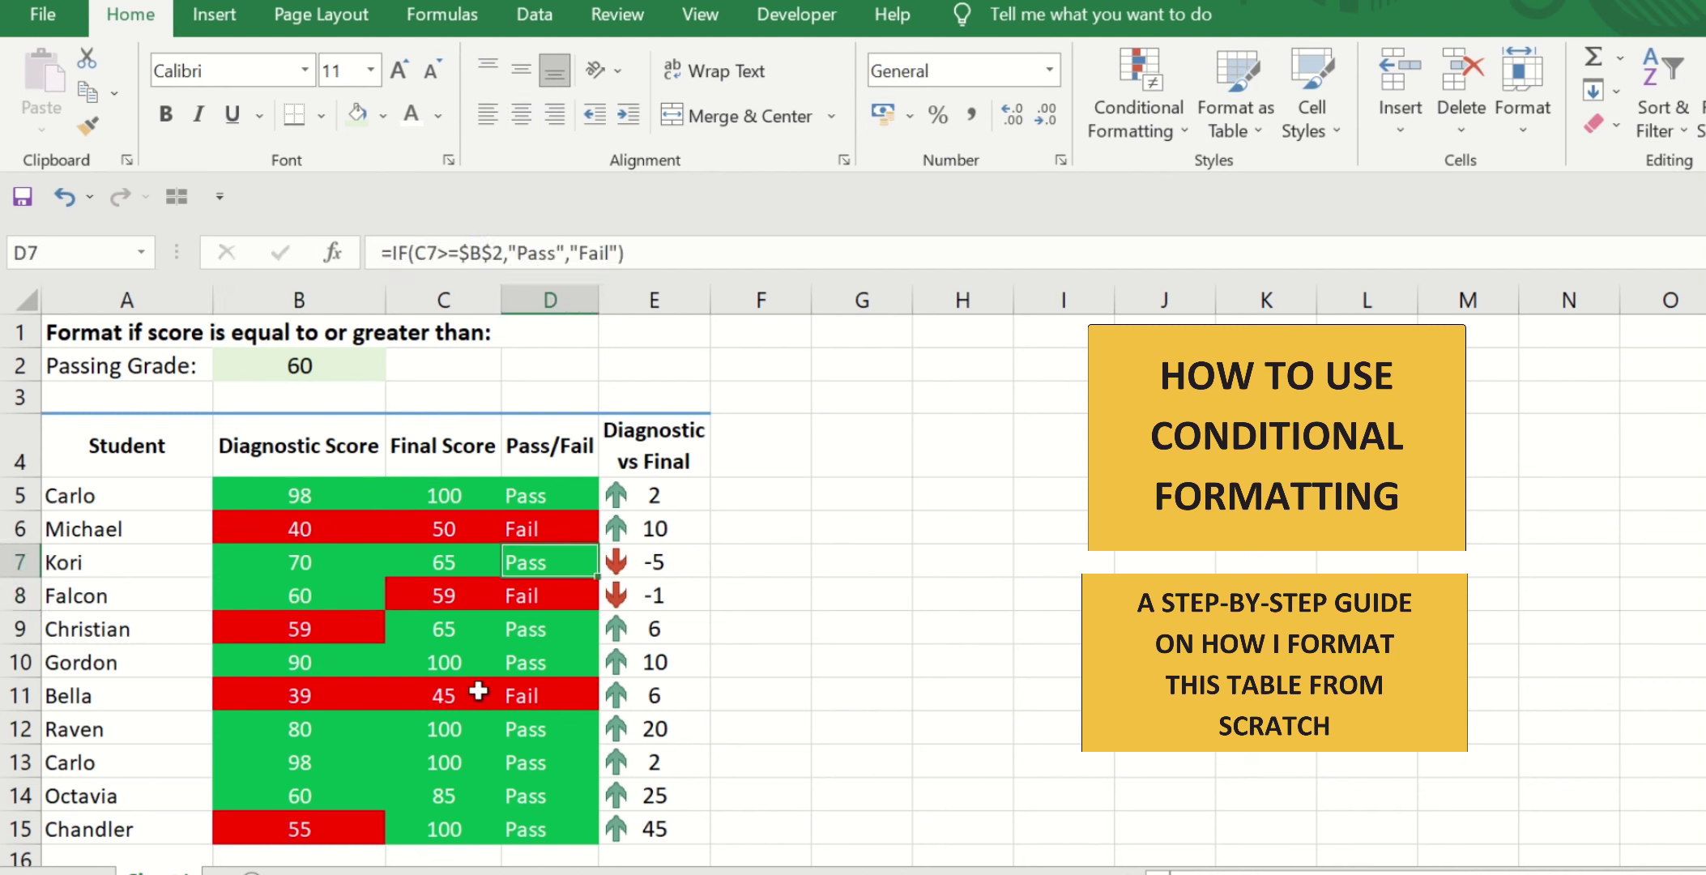
key(Right)
key(Down)
key(Left)
key(Left)
key(Left)
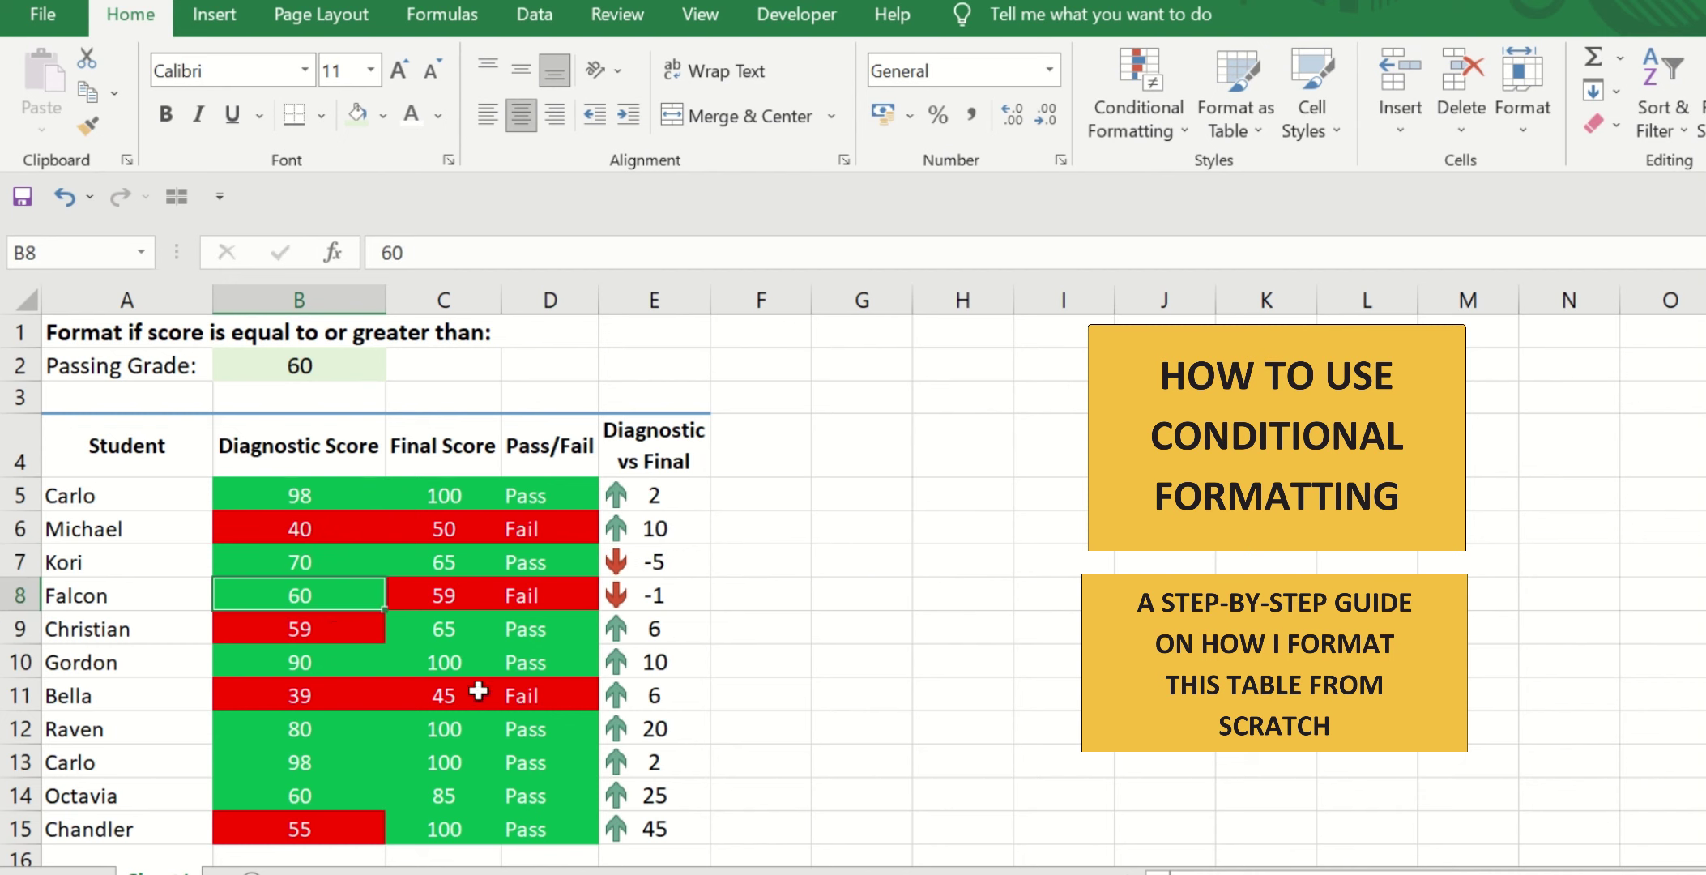
Enter 60 as the final score in C8 and check its difference in E8
key(Right)
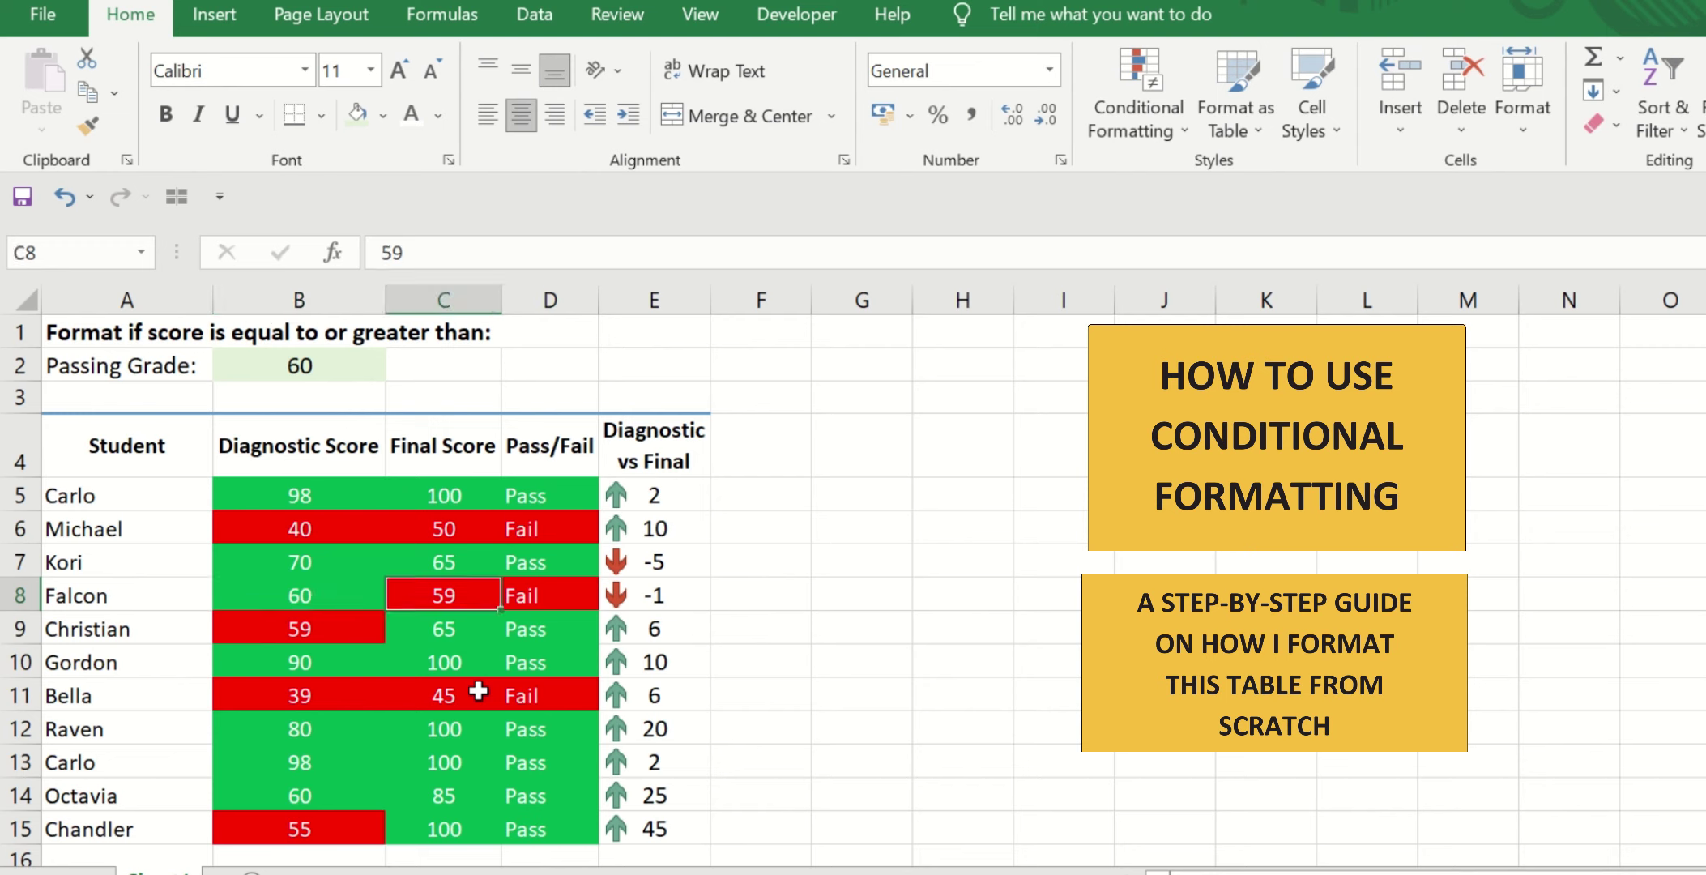
text(60)
key(Return)
key(Up)
key(Right)
key(Right)
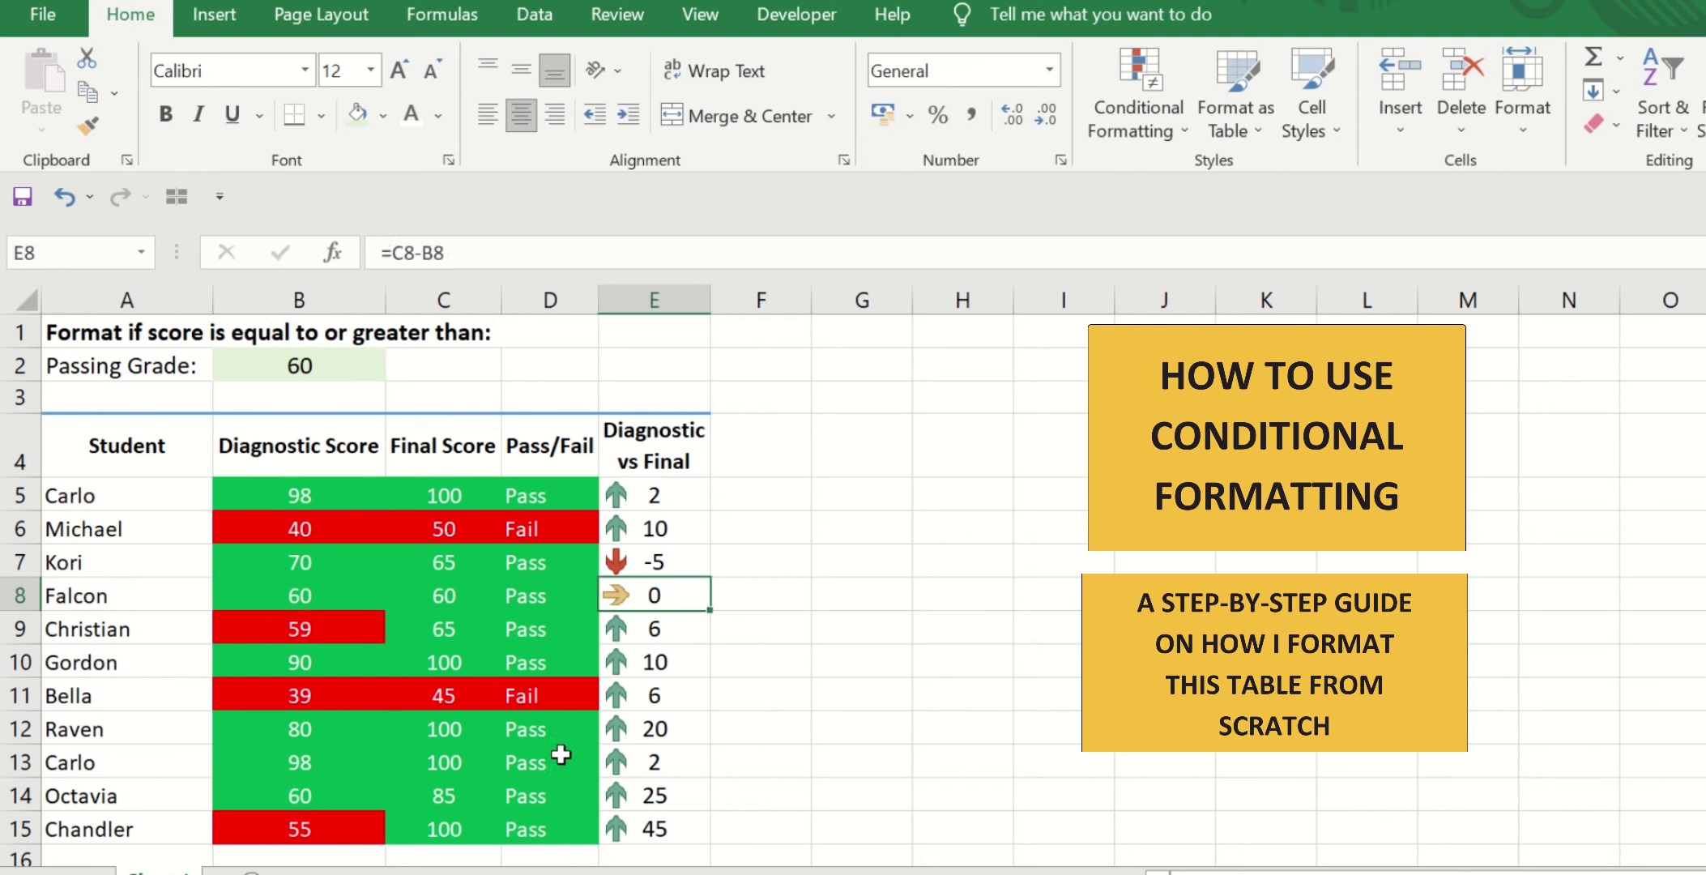
Enter 59 as the final score in C9 and check its difference
click(377, 660)
click(459, 633)
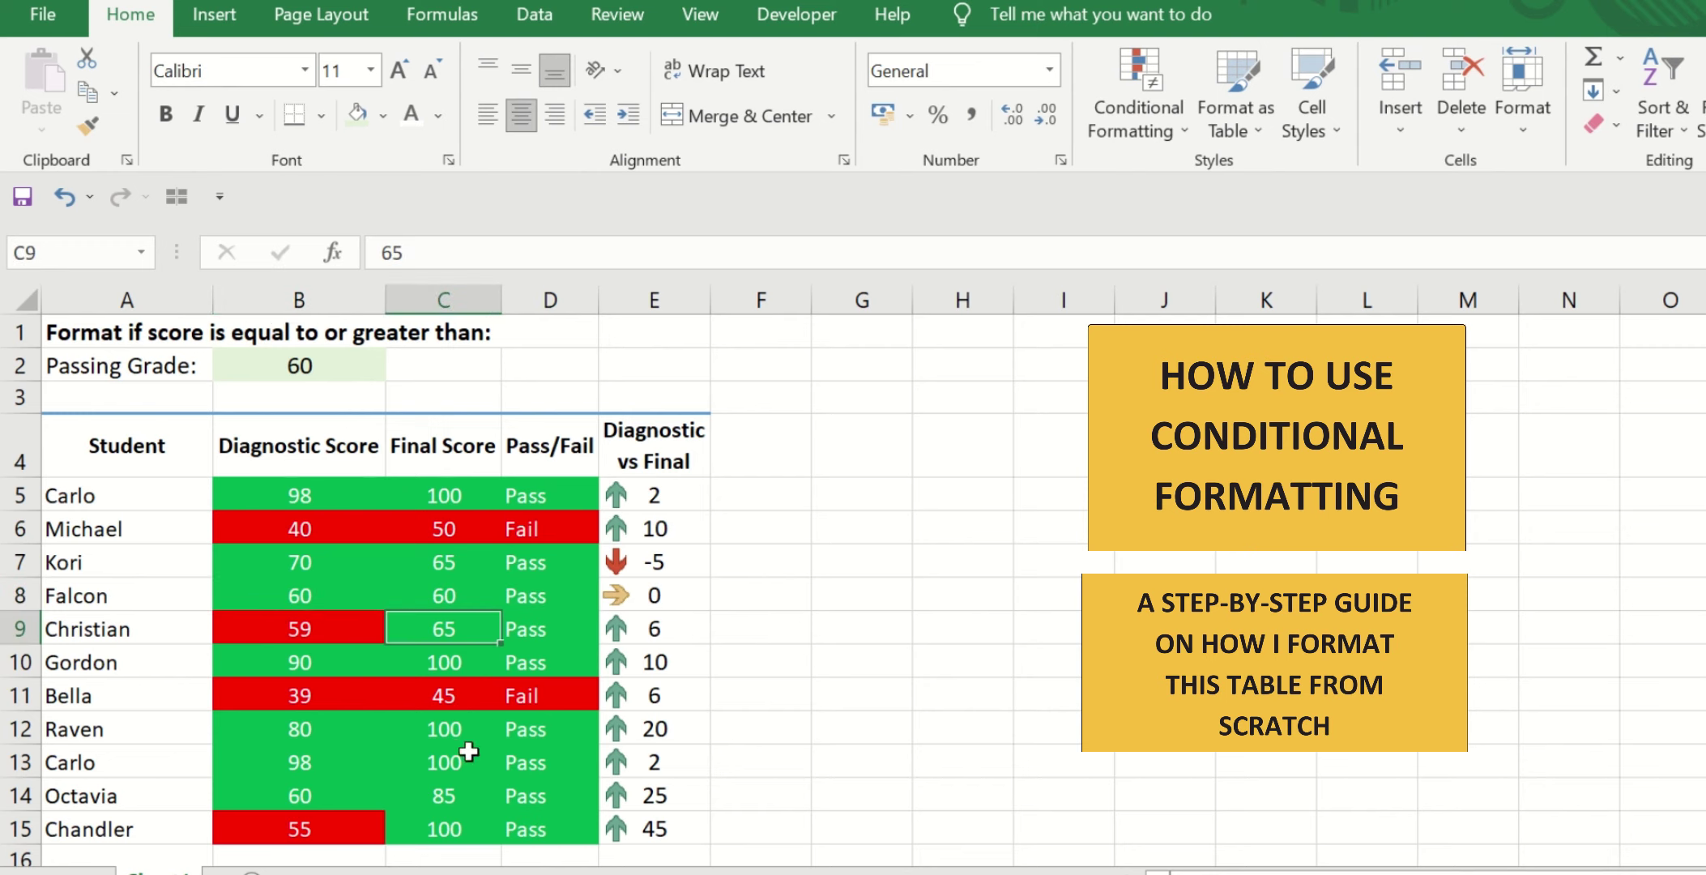
text(5)
key(ctrl+Return)
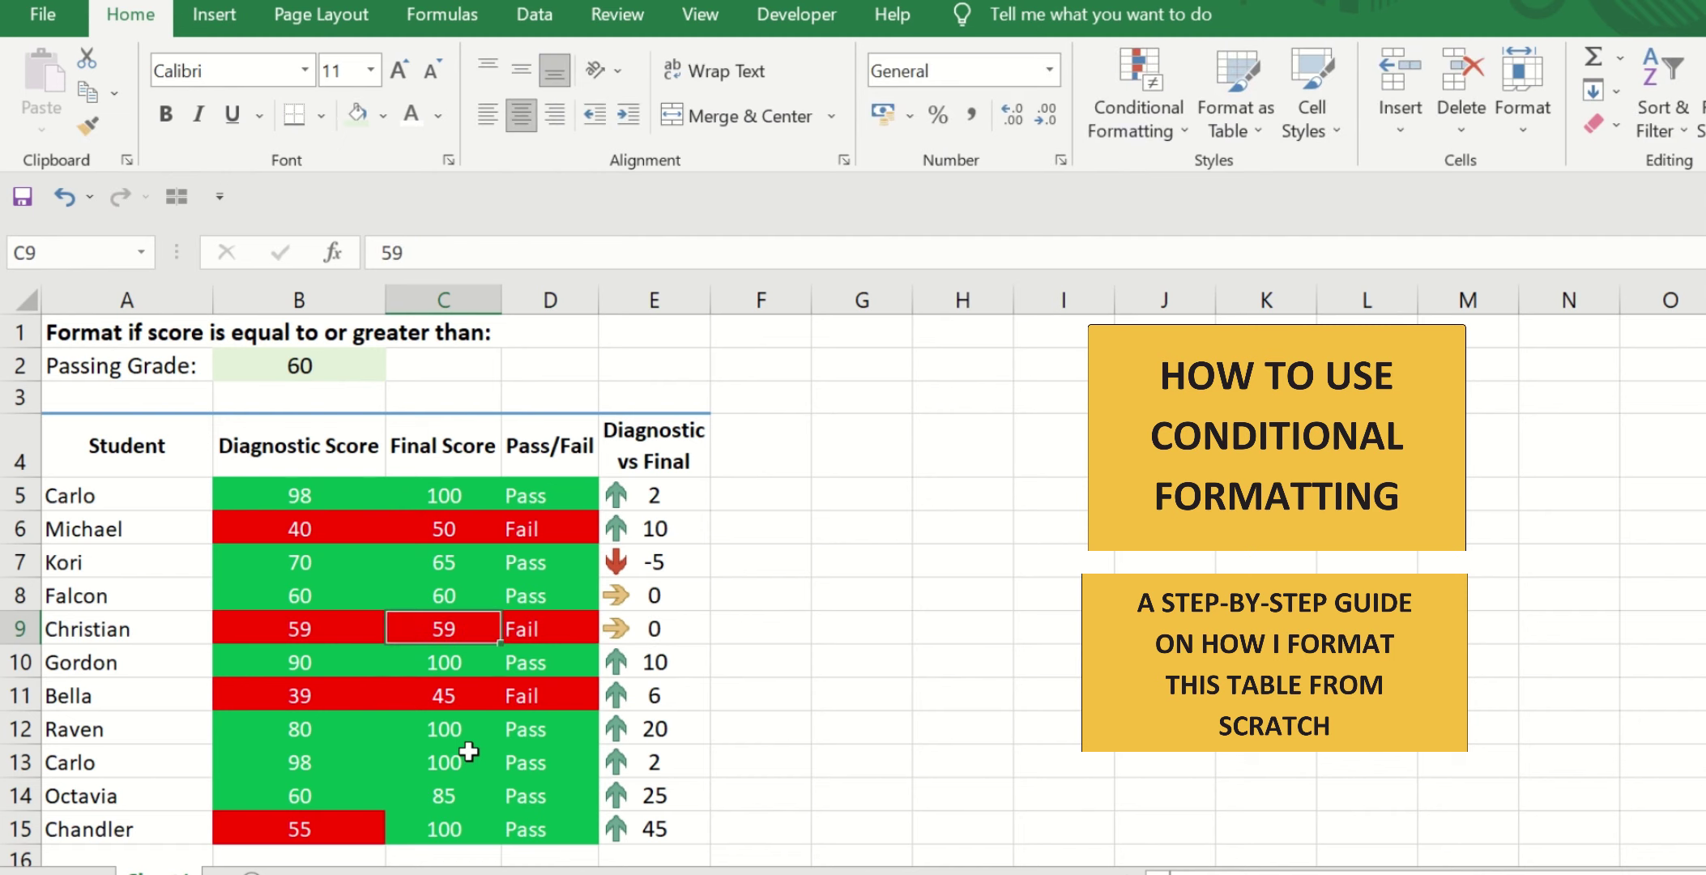
key(Right)
key(Right)
key(Left)
key(Left)
key(Down)
key(Left)
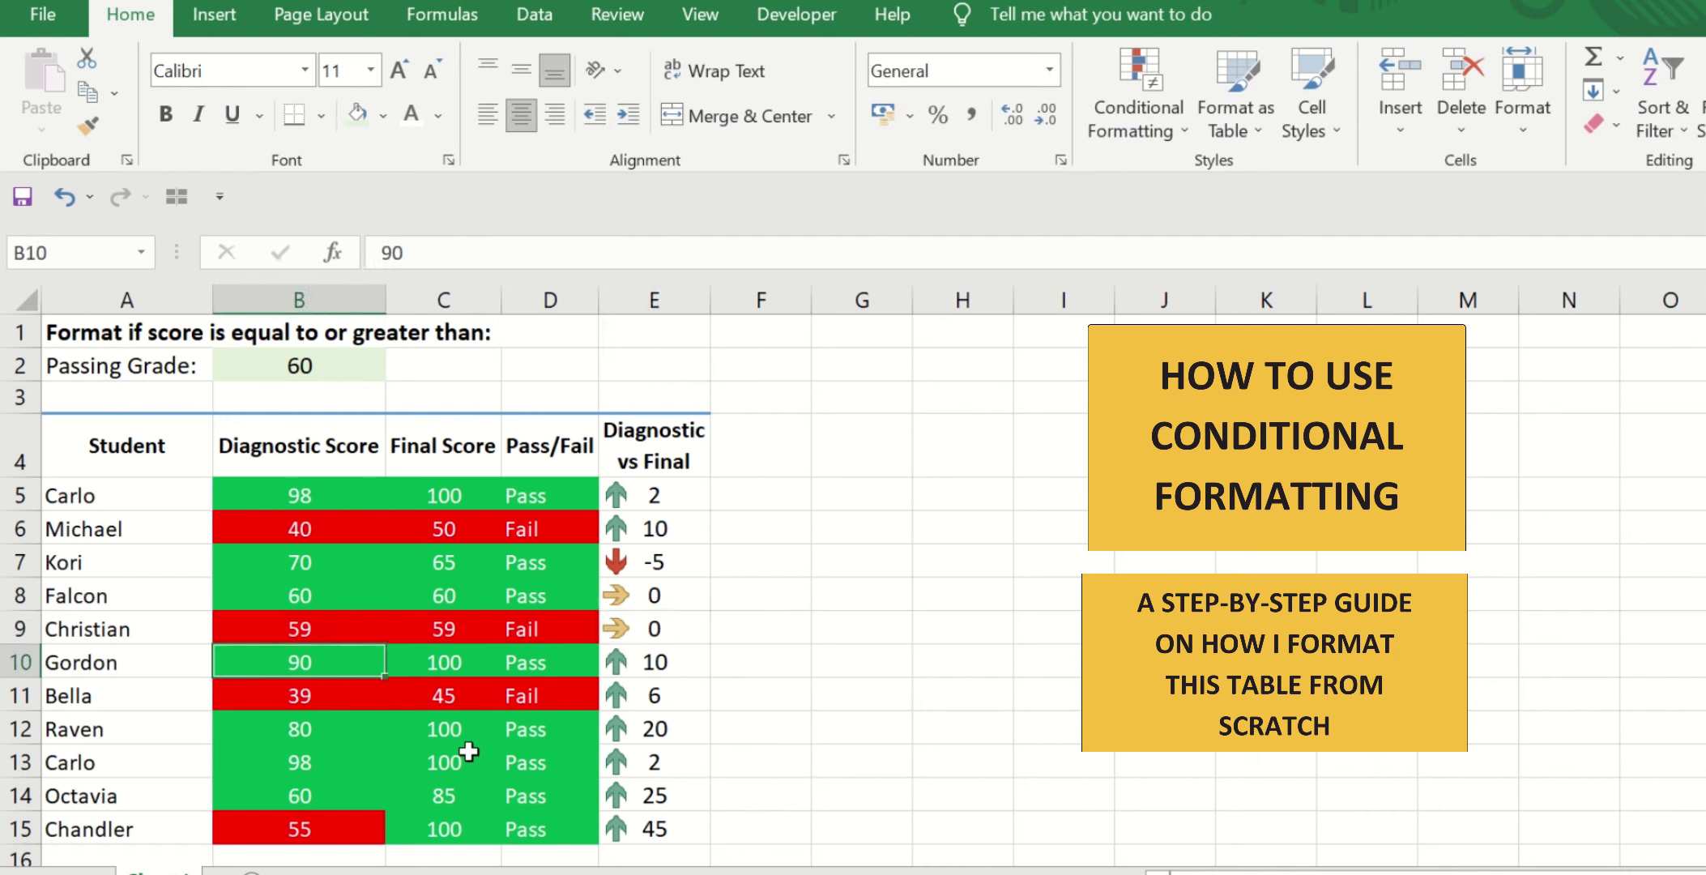
Enter 79 as the final score in C12 and check the difference in E12
key(Down)
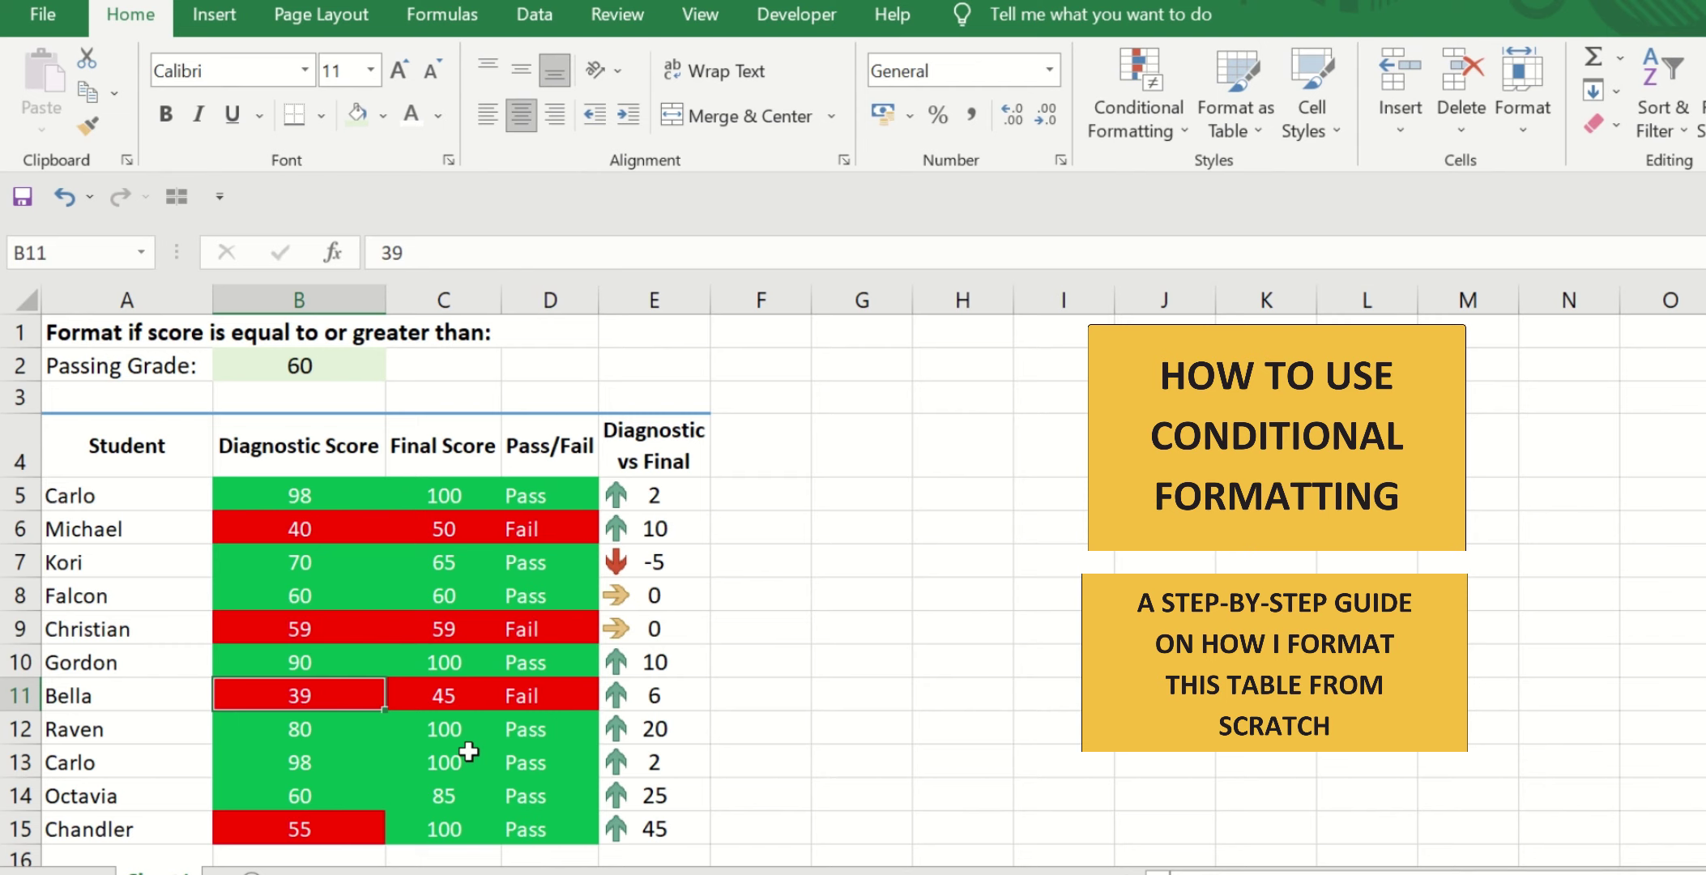
key(Right)
key(Right)
key(Left)
key(Down)
key(Down)
key(Up)
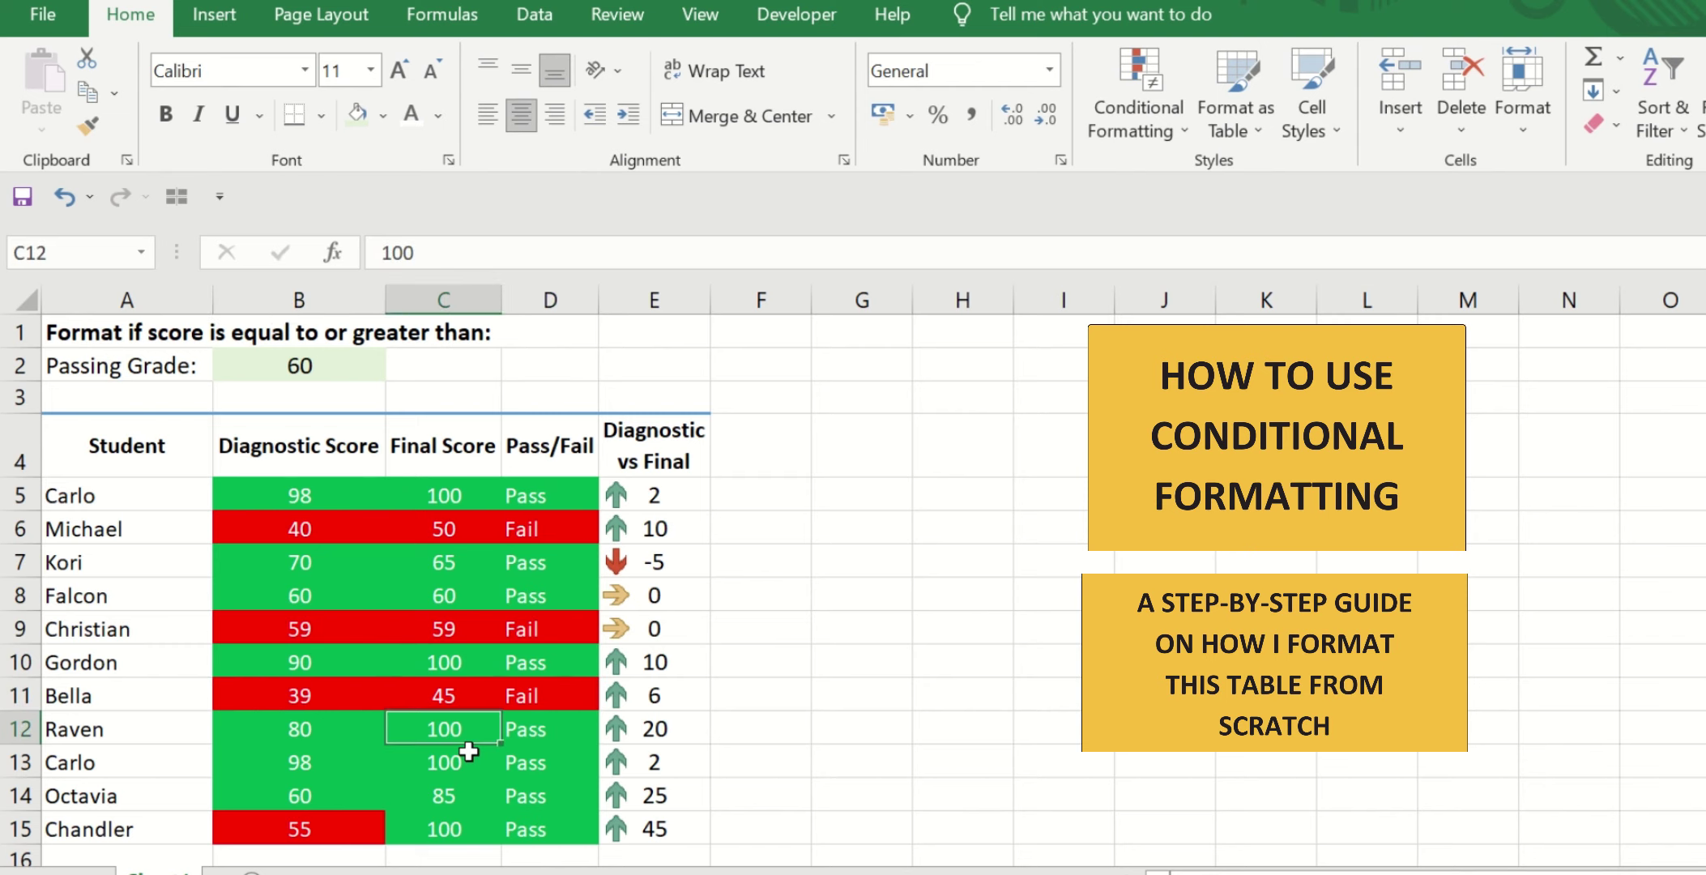
text(79)
key(Return)
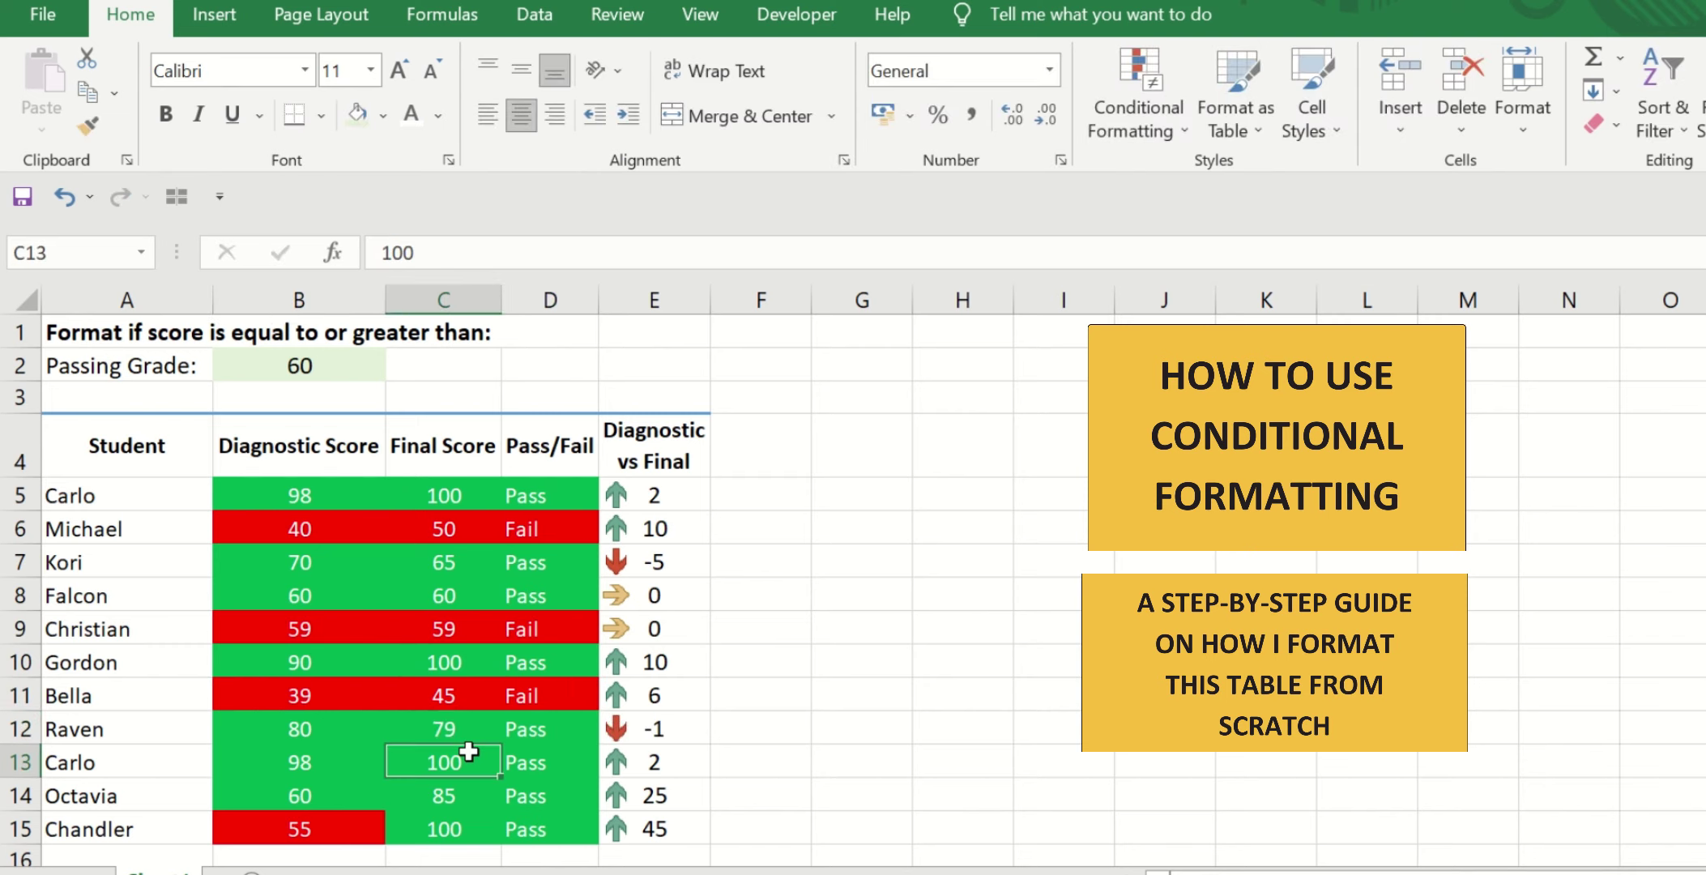
key(Up)
key(Right)
key(Right)
Enter 55 as the final score in C14 and check the difference in E14
key(Down)
key(Down)
key(Left)
key(Left)
text(5)
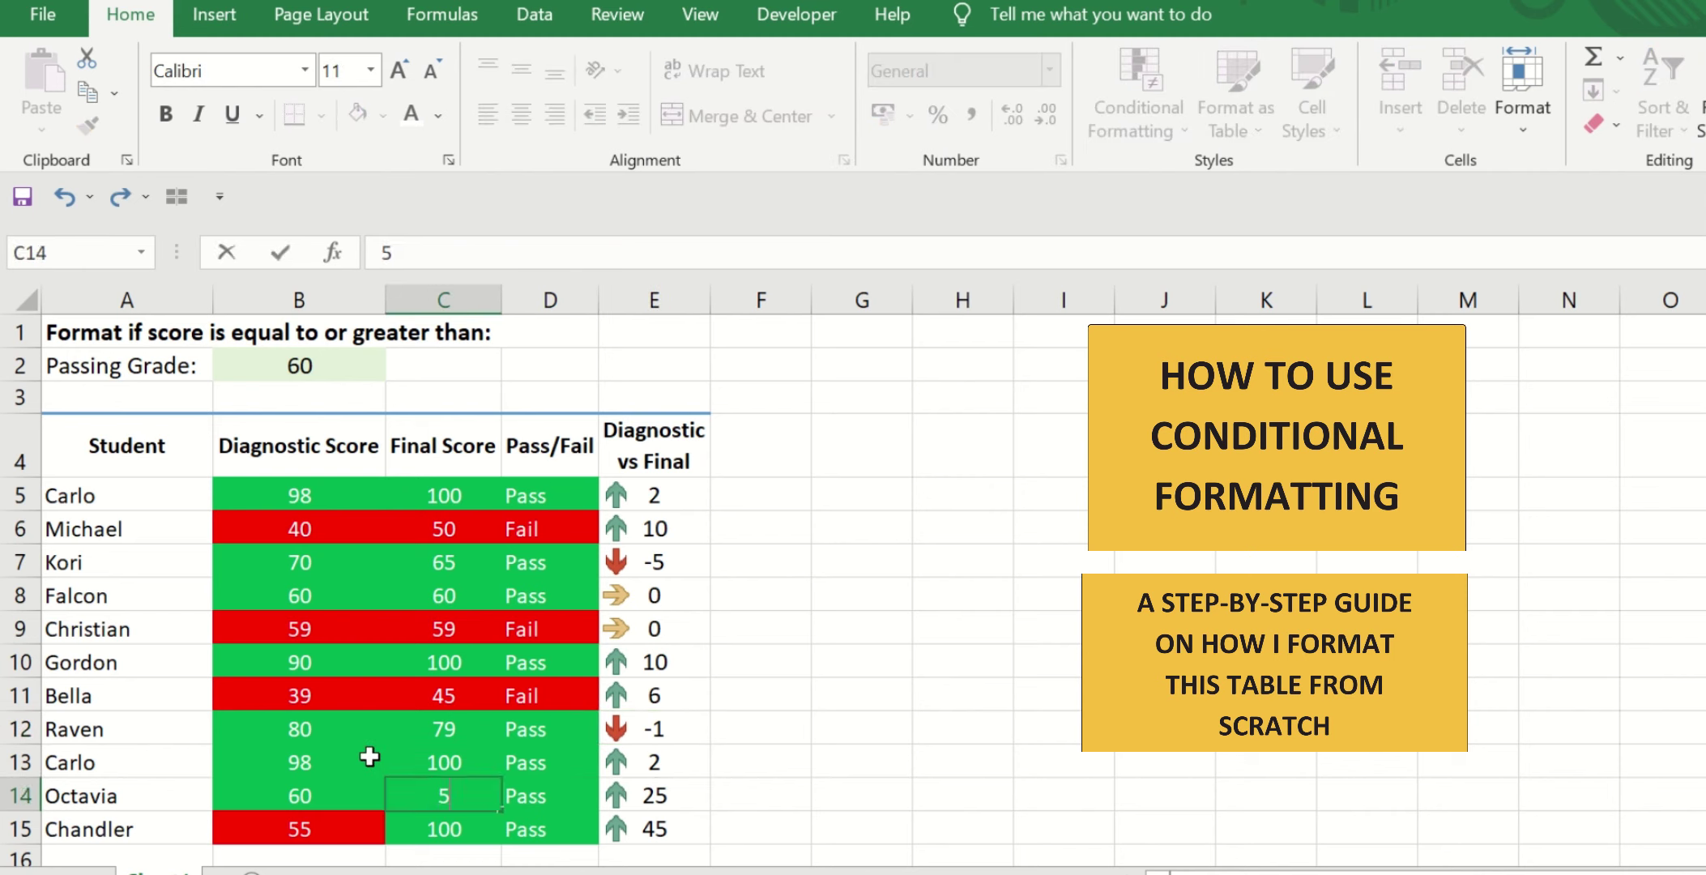
text(5)
key(Return)
key(Up)
key(Right)
key(Right)
key(Right)
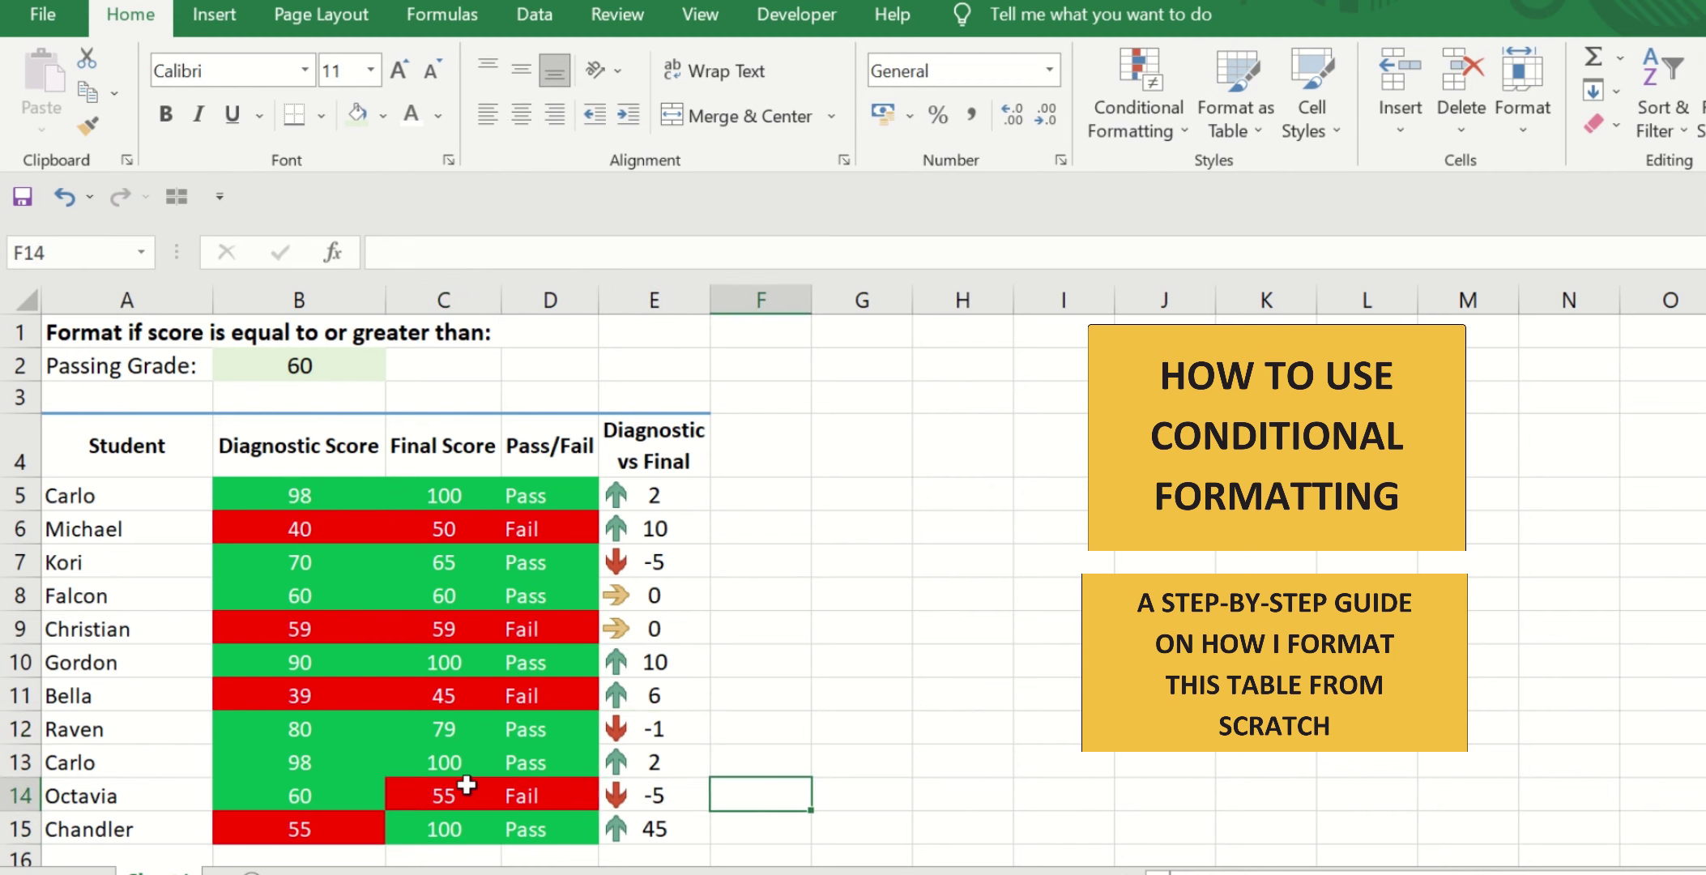
key(Left)
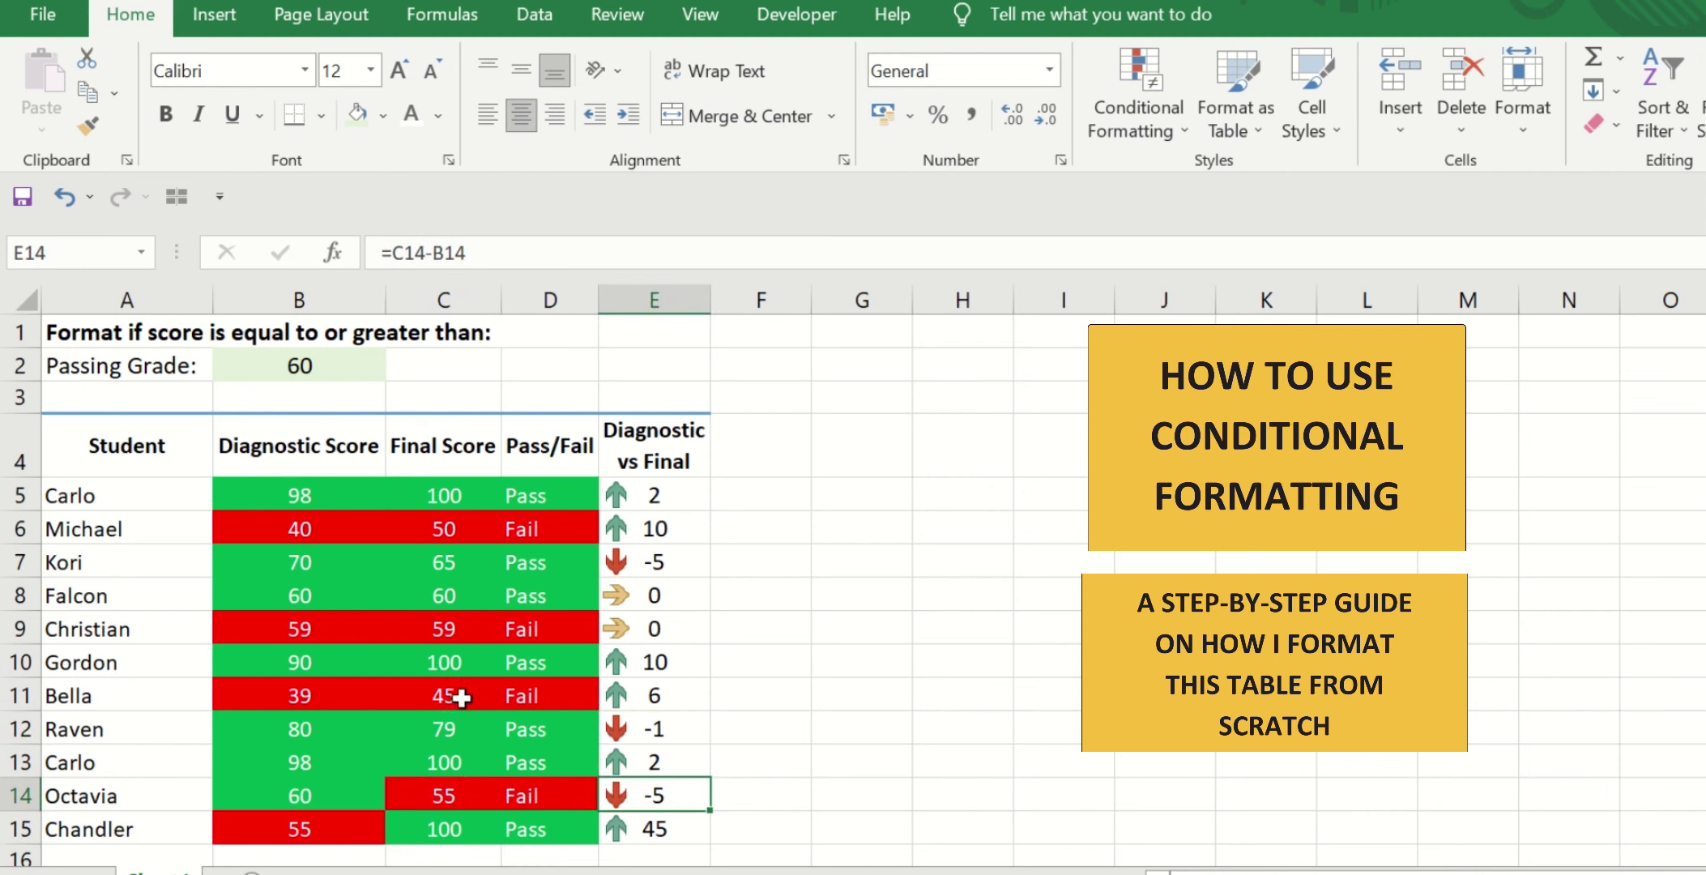
Enter 39 as the final score in C11 and check the difference in E11
click(461, 697)
text(39)
key(Return)
key(Up)
key(Right)
key(Right)
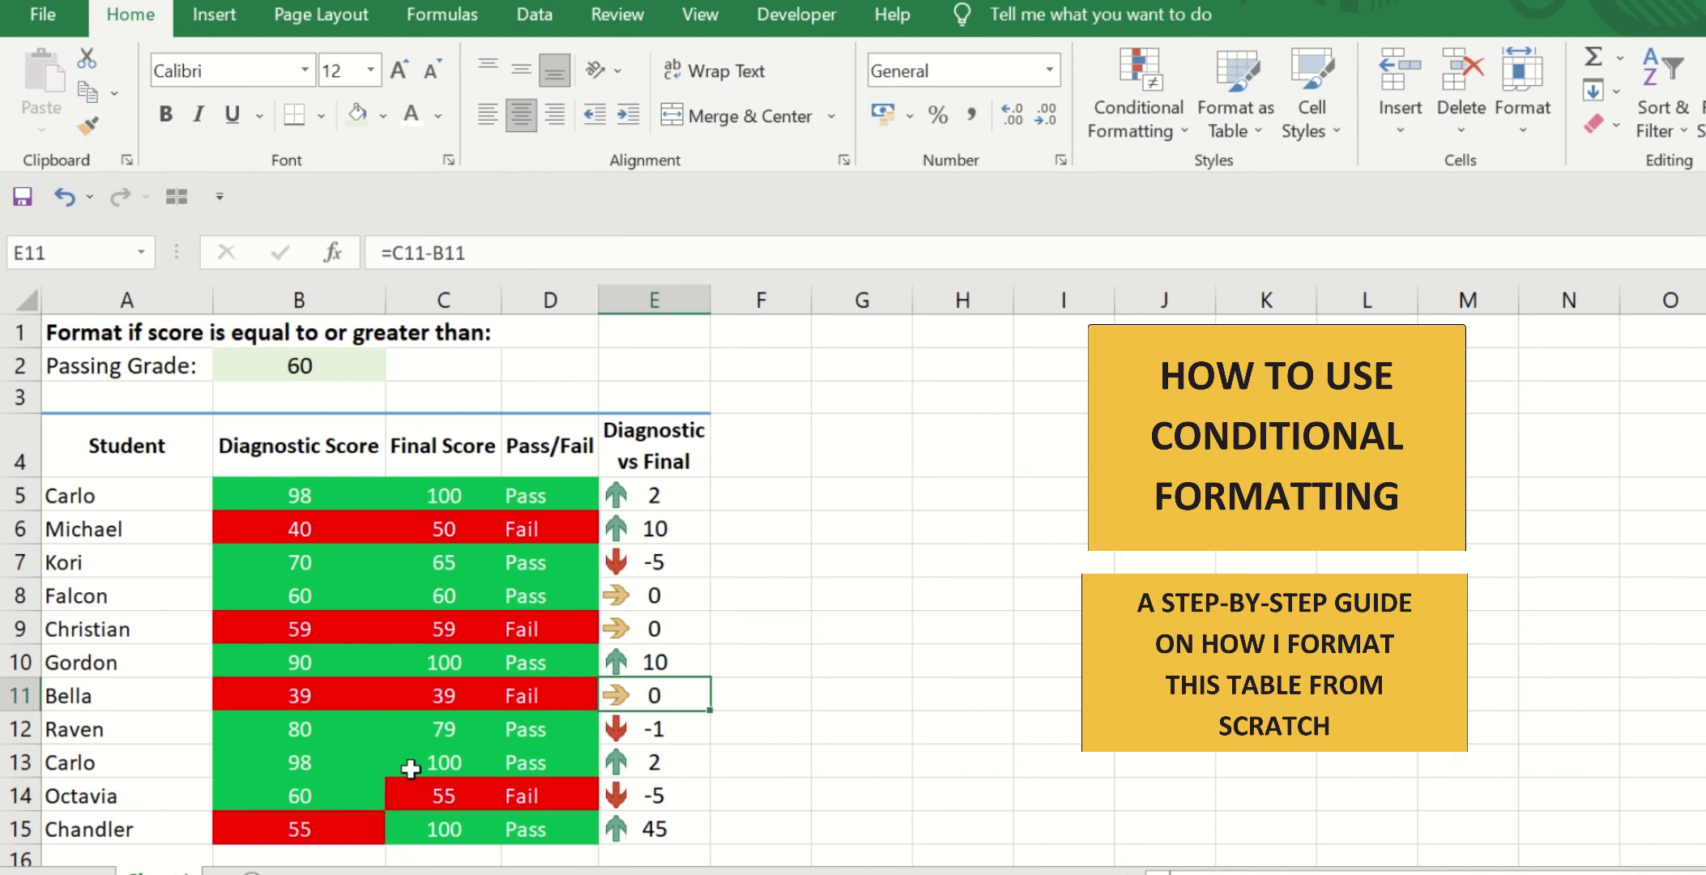
key(Up)
key(Left)
key(Left)
Change the final score in C8 to 65
key(Up)
key(Up)
key(Up)
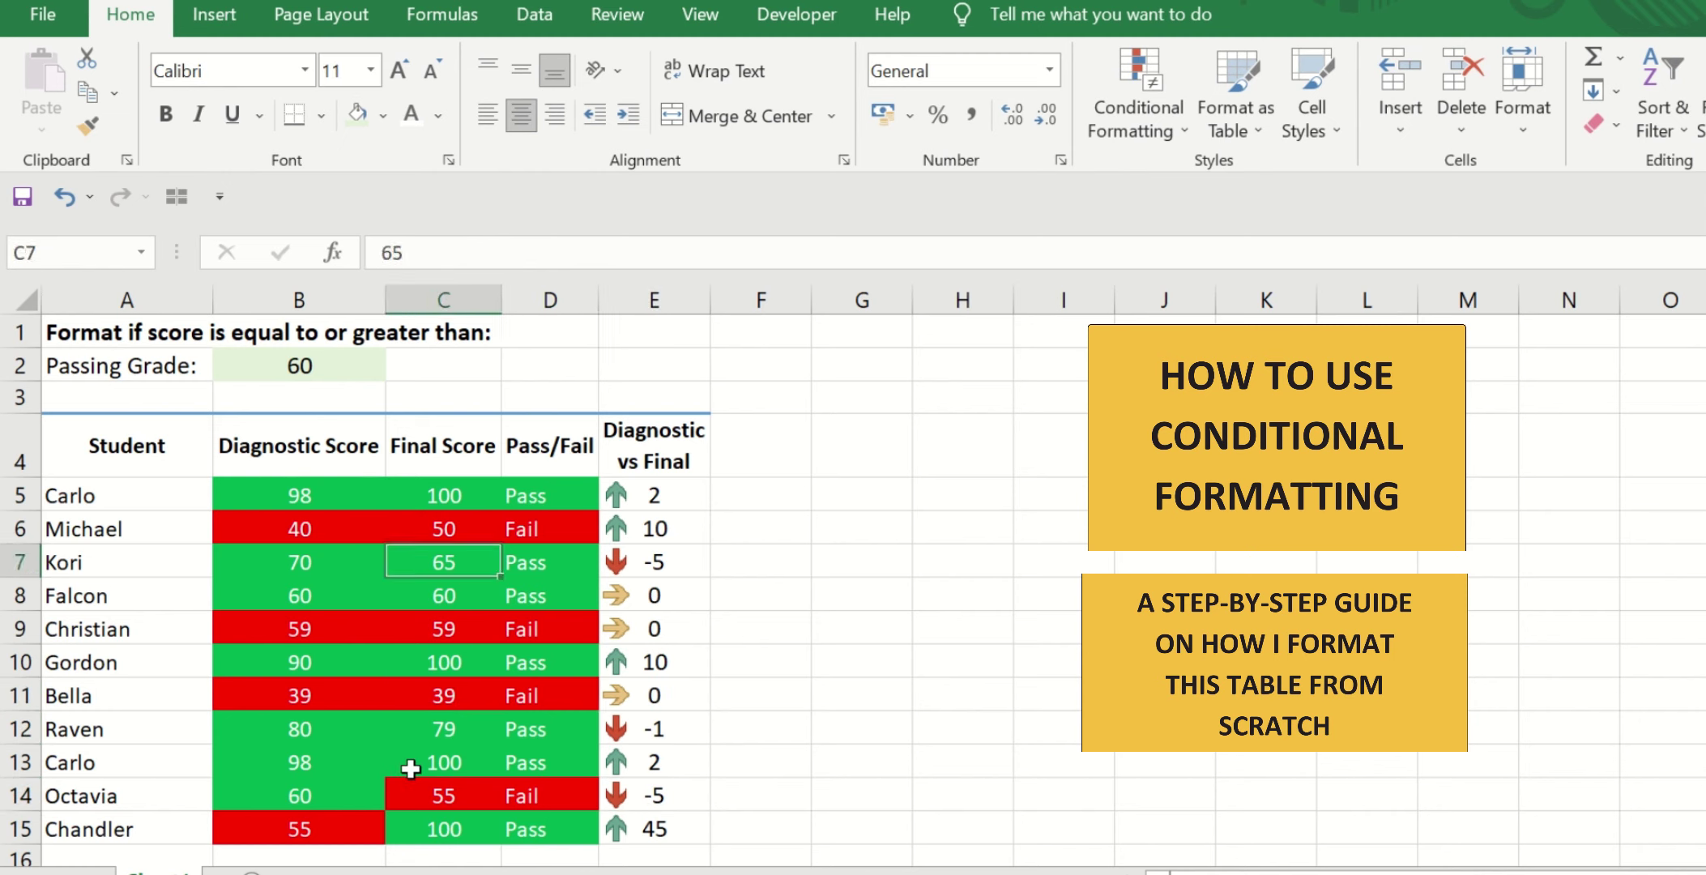
key(Down)
text(5)
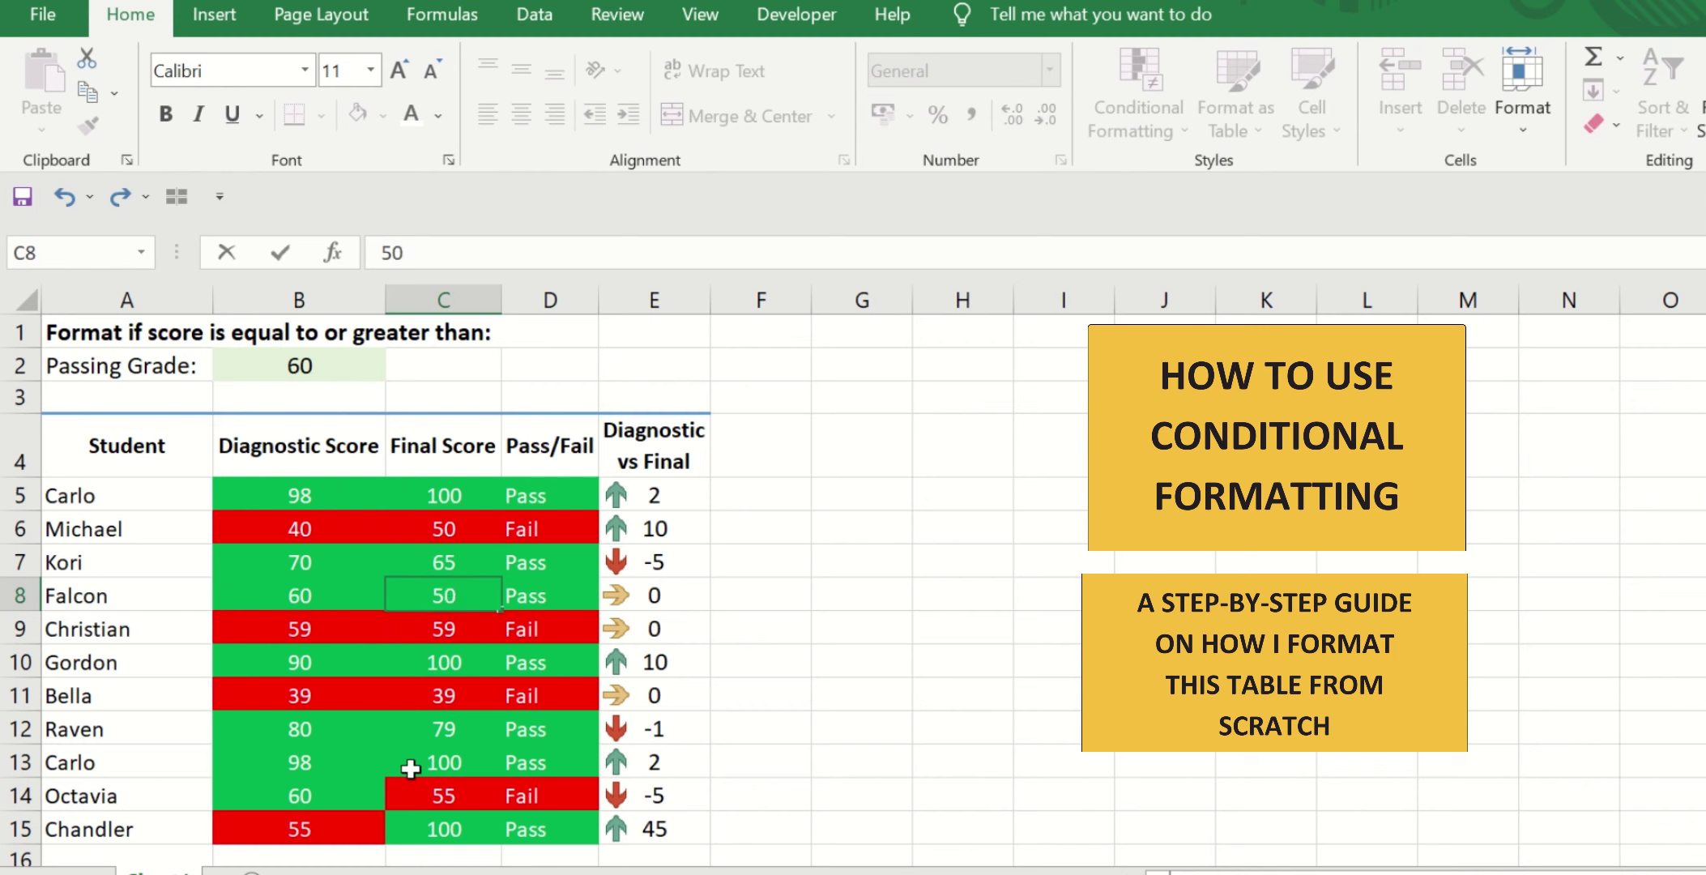
key(ctrl+Return)
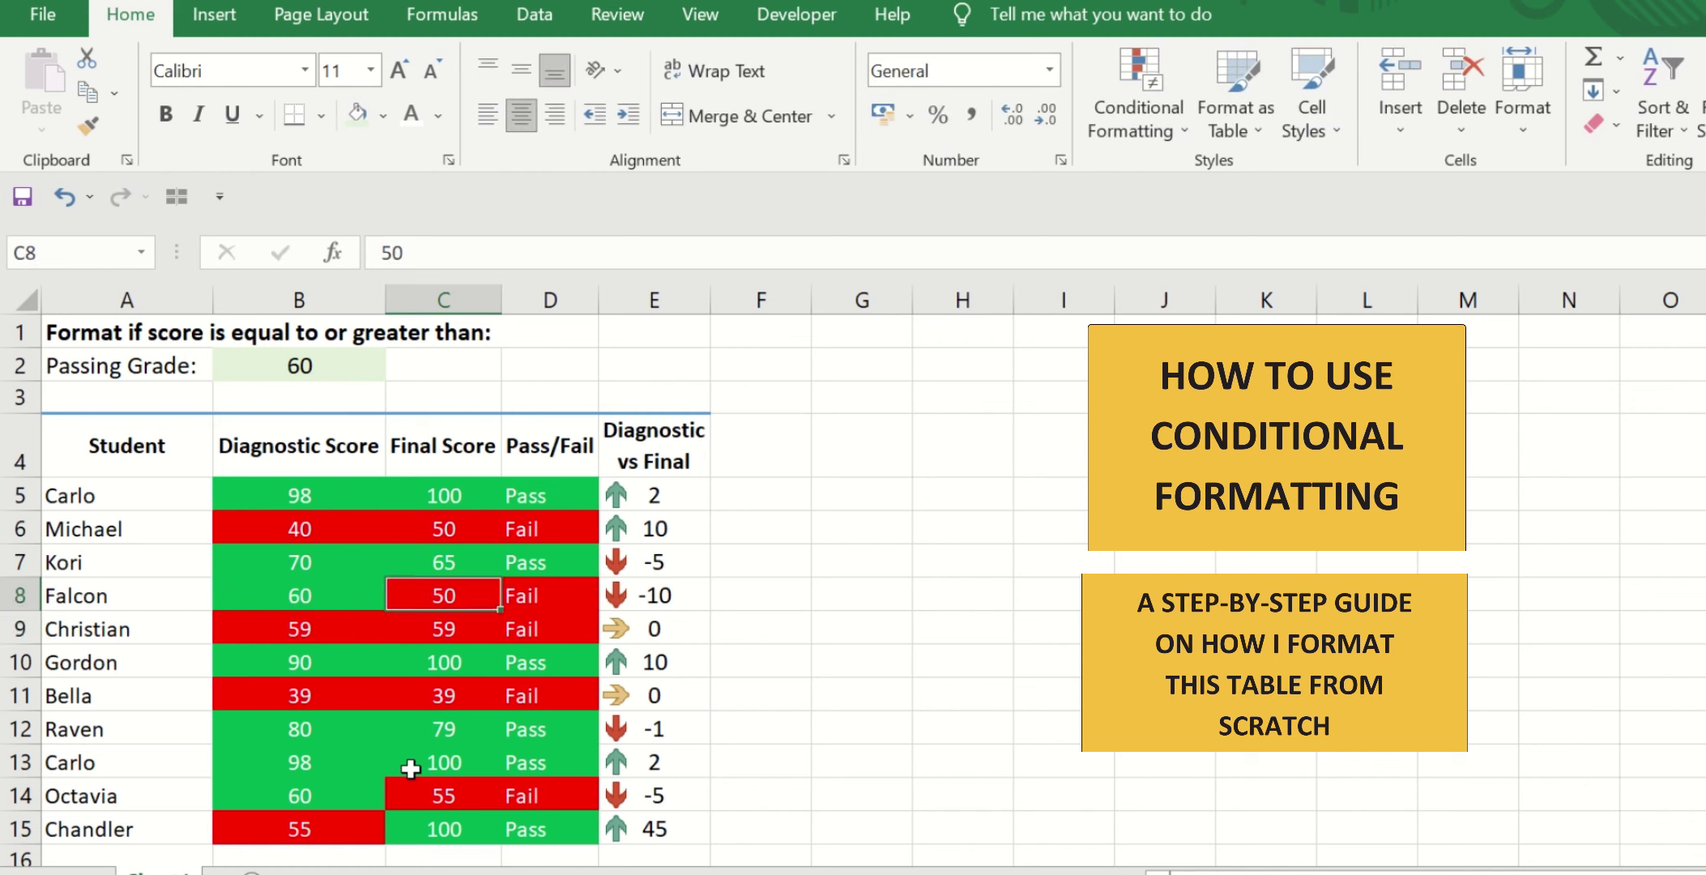
text(65)
key(Return)
key(Down)
Change the final score in C9 to 70
key(Up)
key(Left)
key(Right)
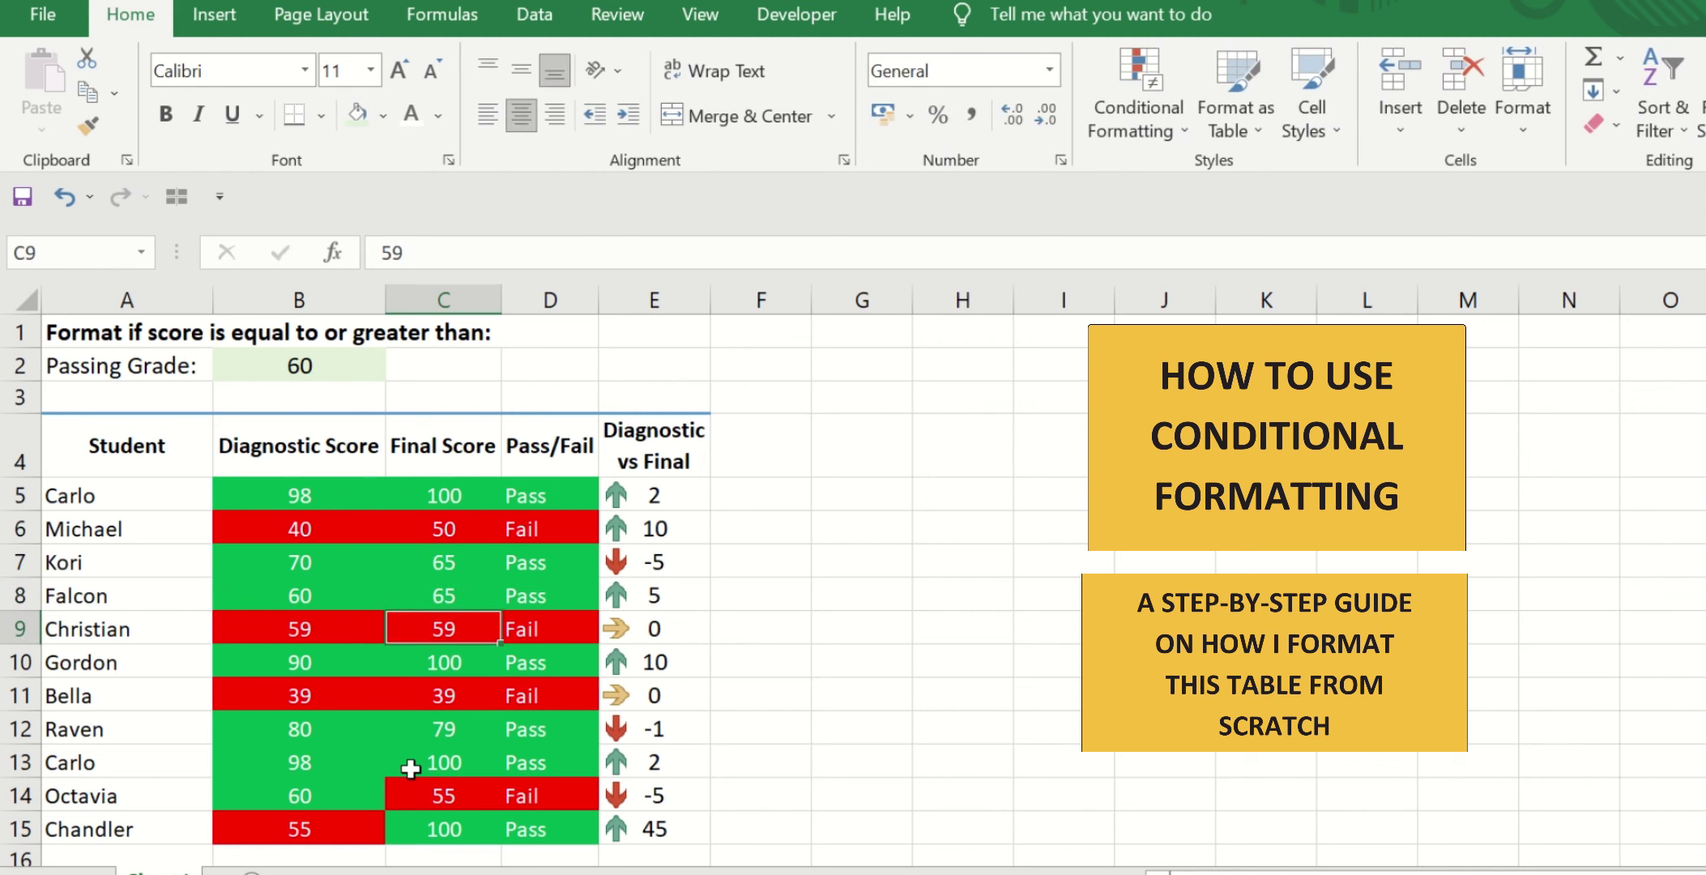
text(70)
key(Return)
key(Left)
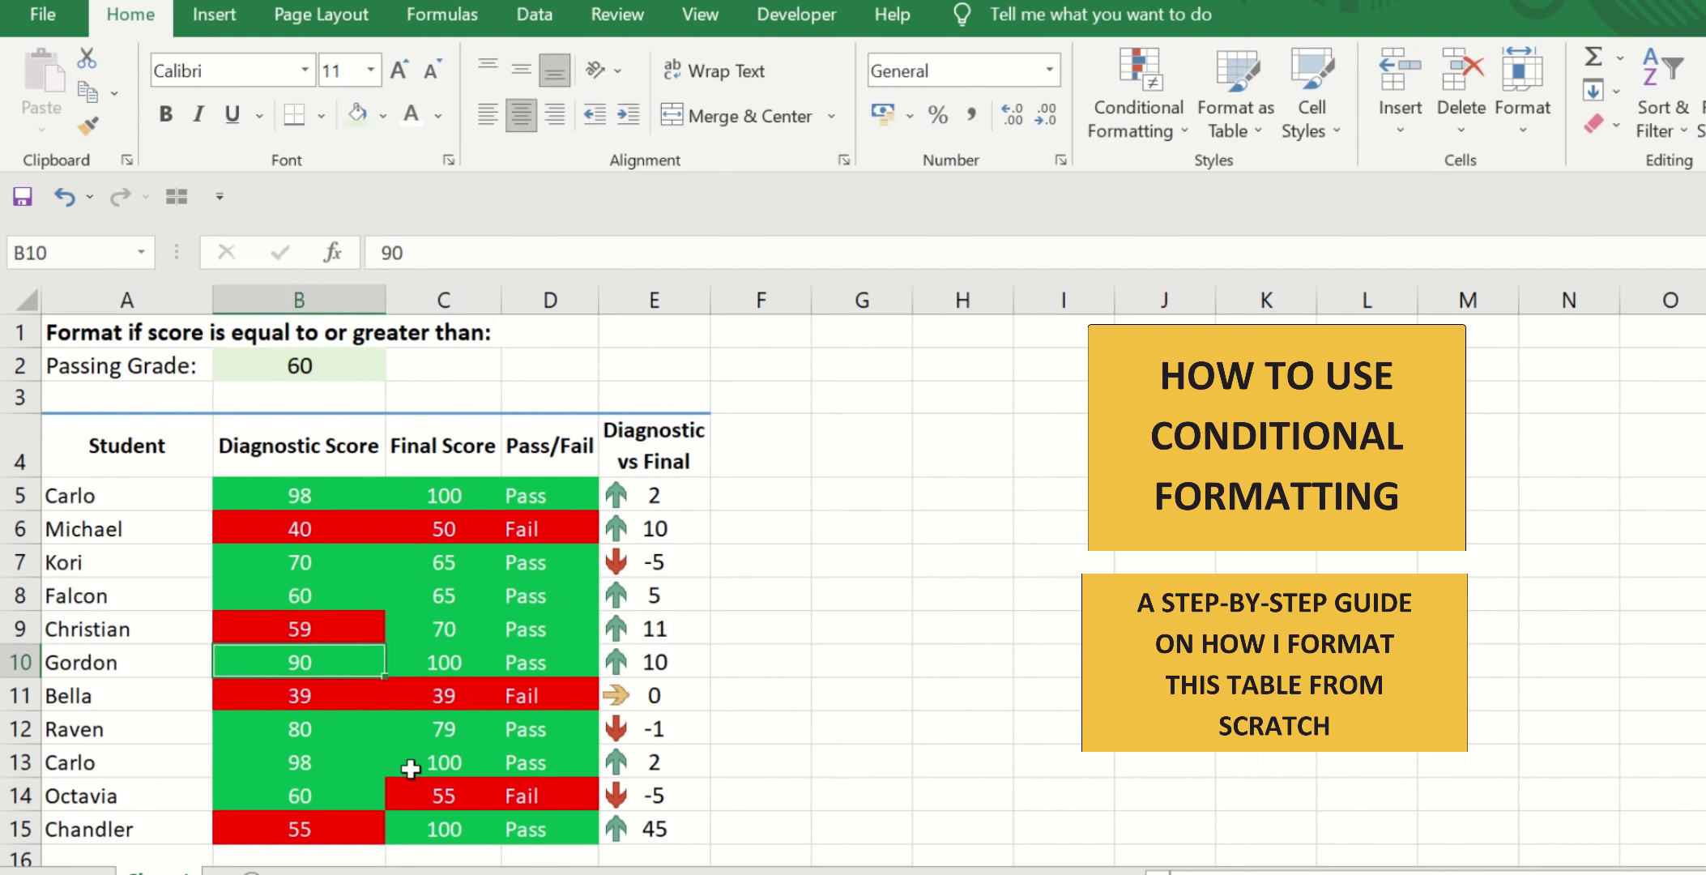
key(Up)
key(Up)
key(Up)
Set both row 6 scores, B6 and C6, to 60 so the row reads Pass
key(Up)
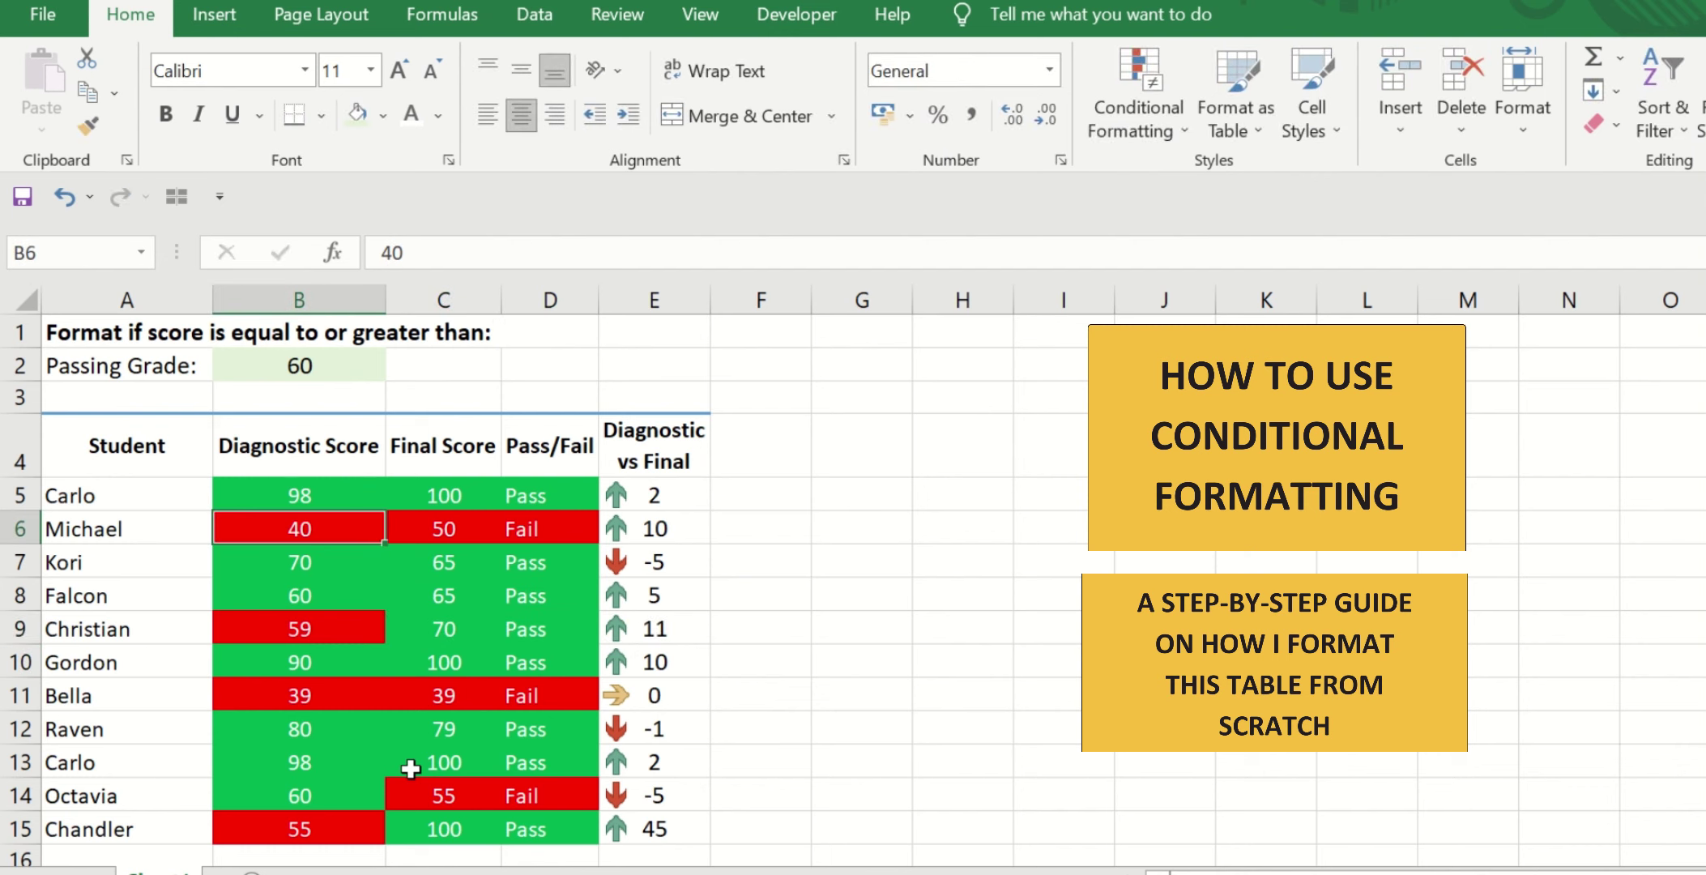
text(60)
key(Return)
key(Up)
key(Right)
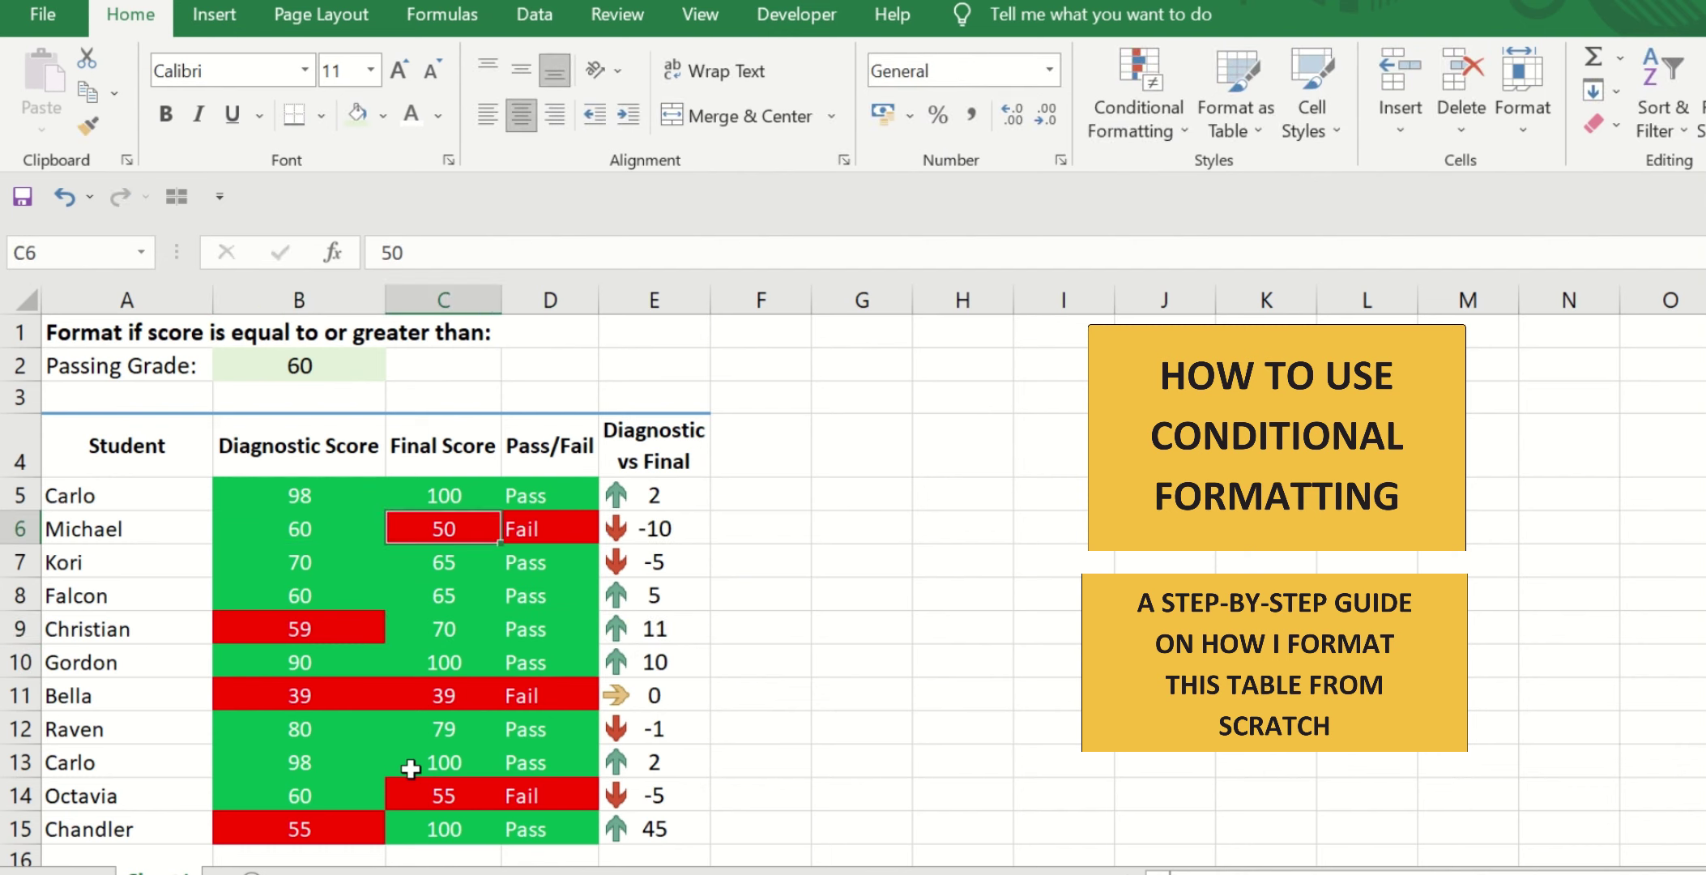
text(60)
key(Return)
key(Up)
key(Right)
key(Right)
click(917, 757)
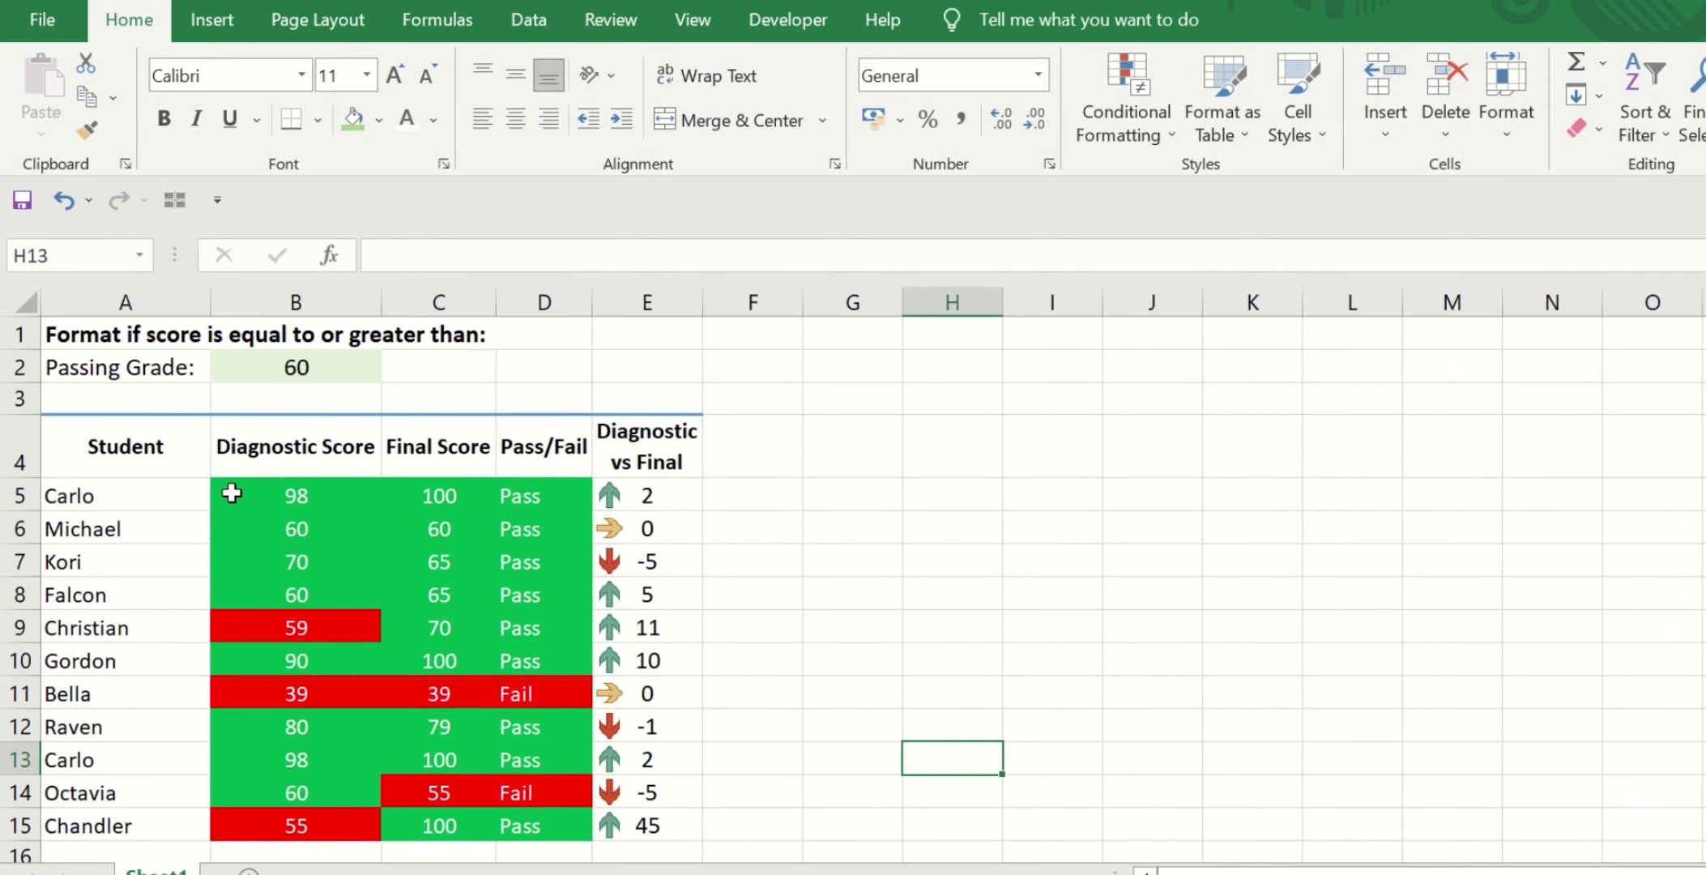
Select B5:E15 and clear all conditional formatting rules from it
click(259, 493)
drag(259, 493, 613, 818)
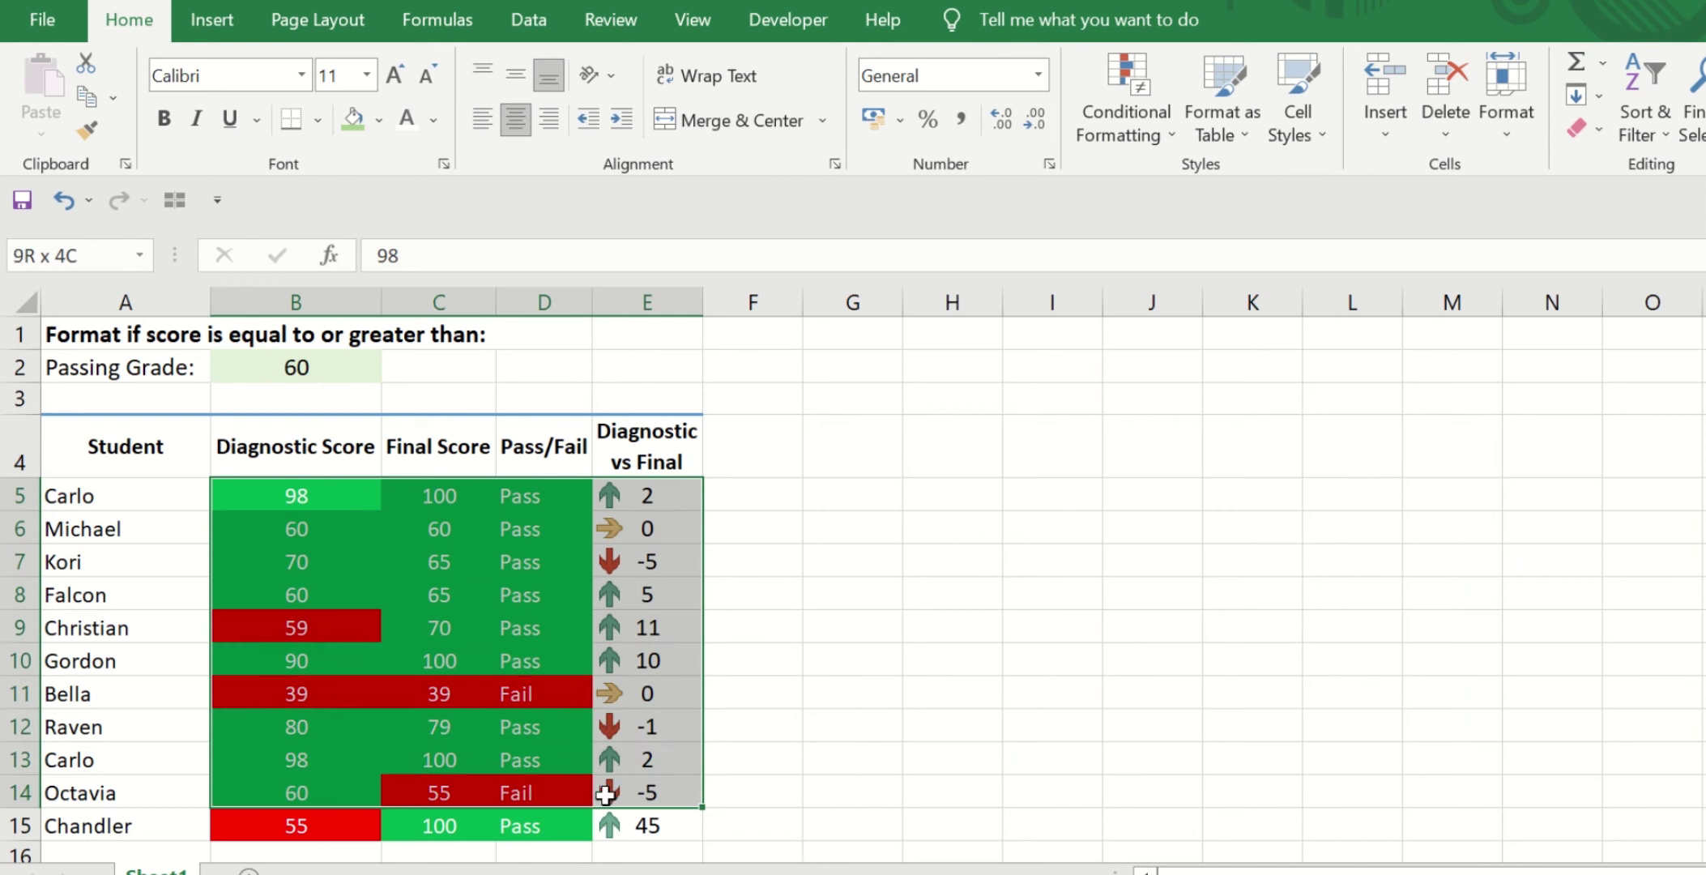
click(1176, 137)
mouse_move(1162, 529)
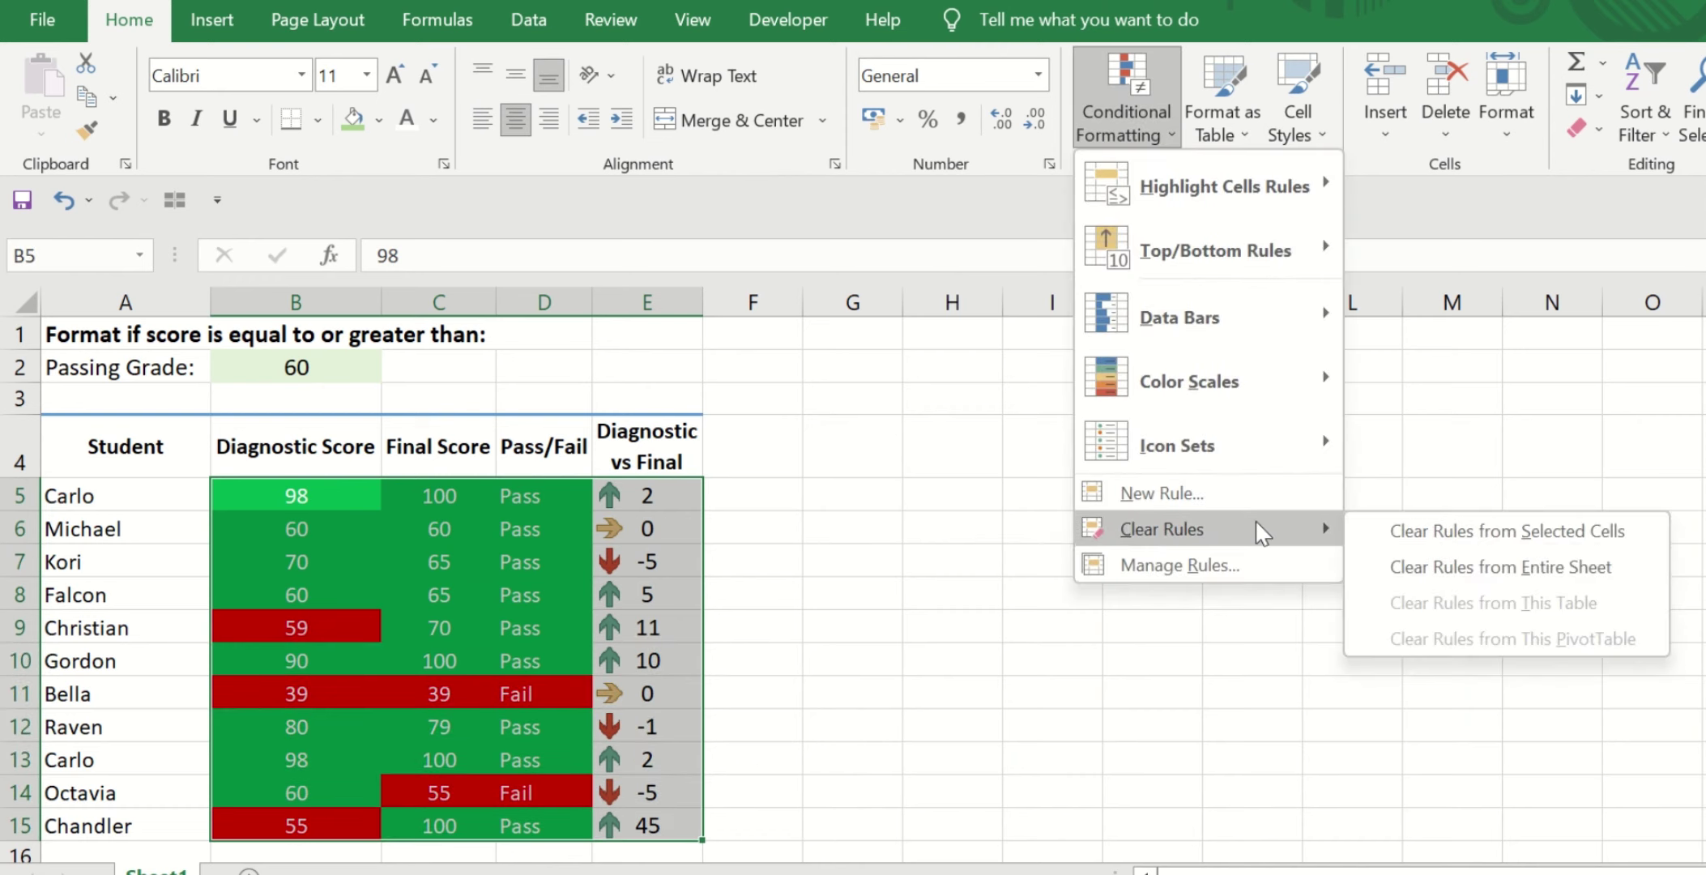
click(1414, 532)
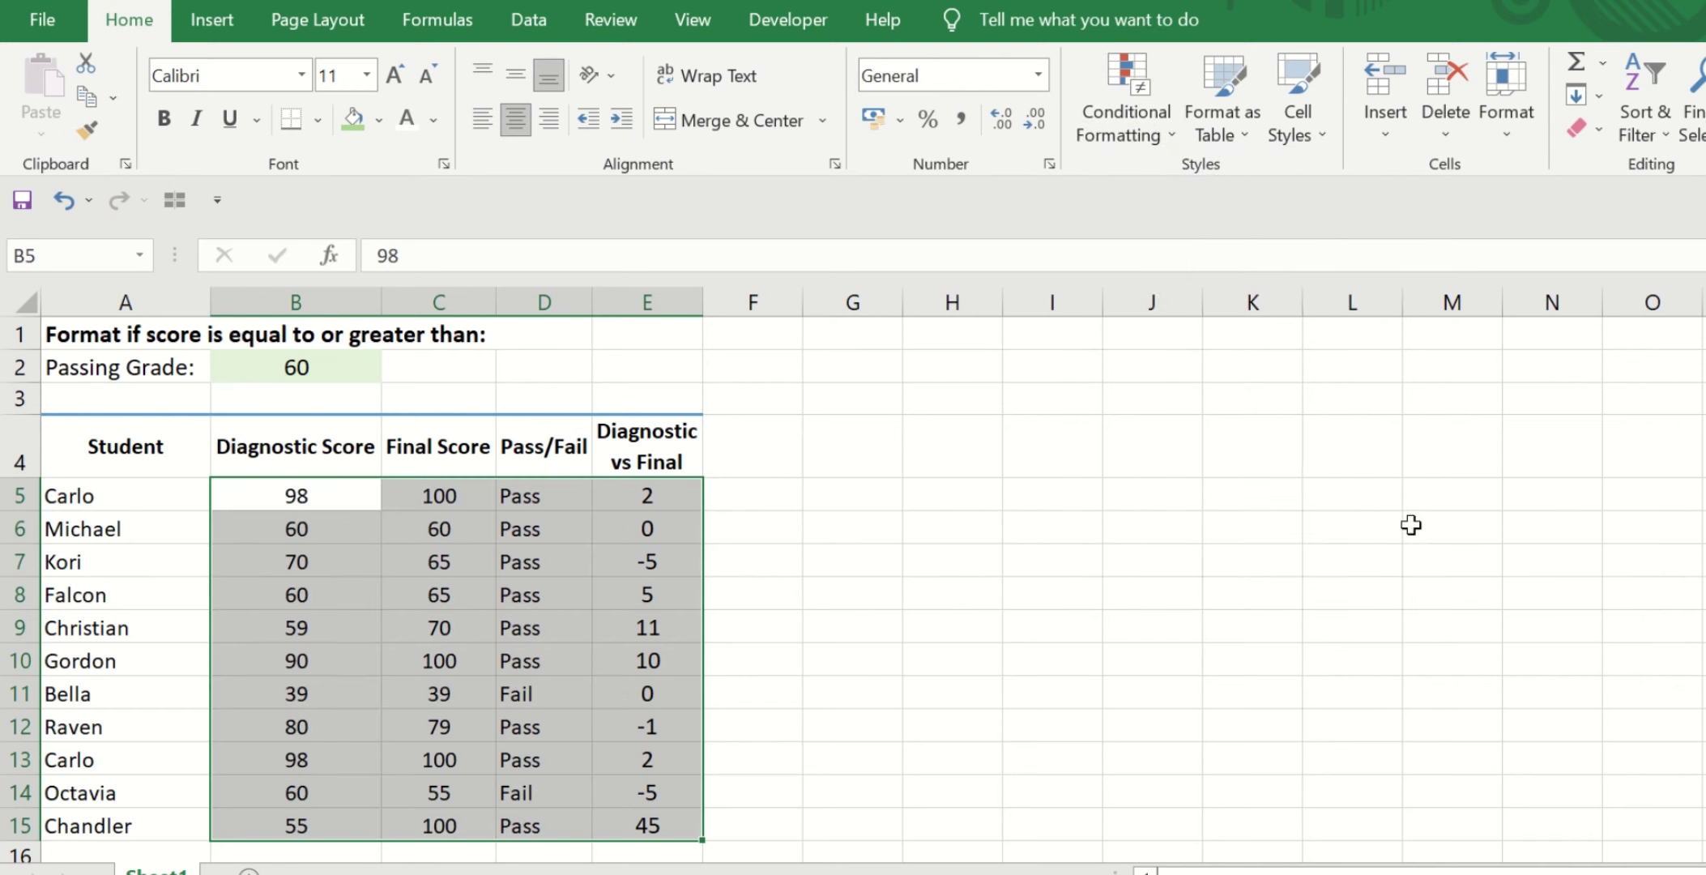
click(871, 601)
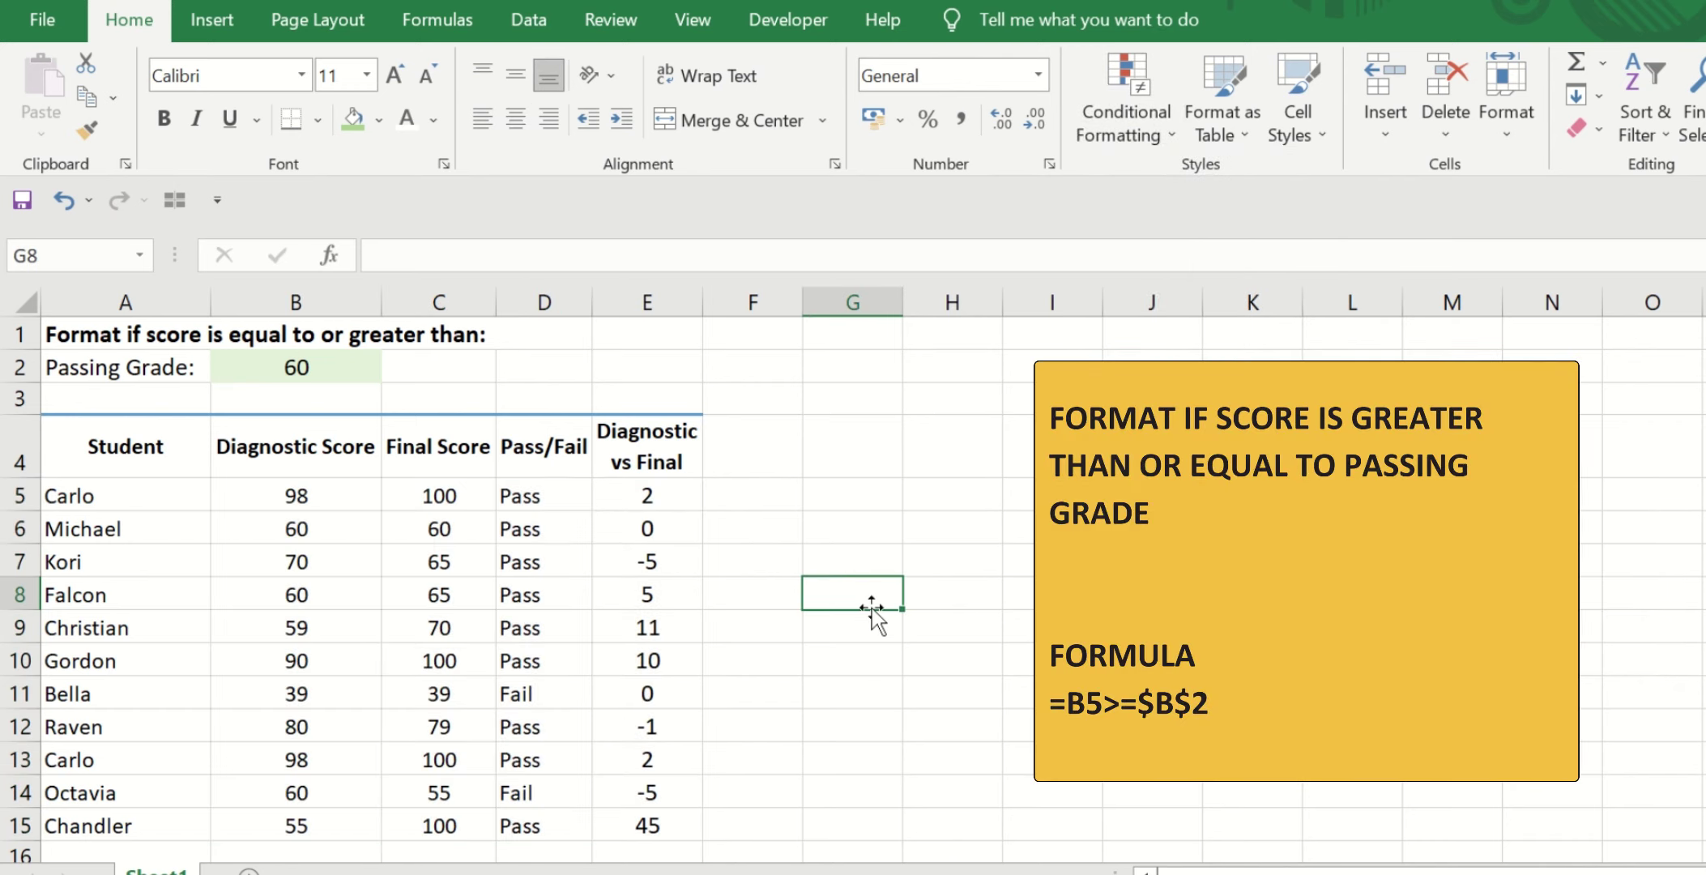
Create a new formula rule on B5 using =$B$5>=$B$2
click(325, 498)
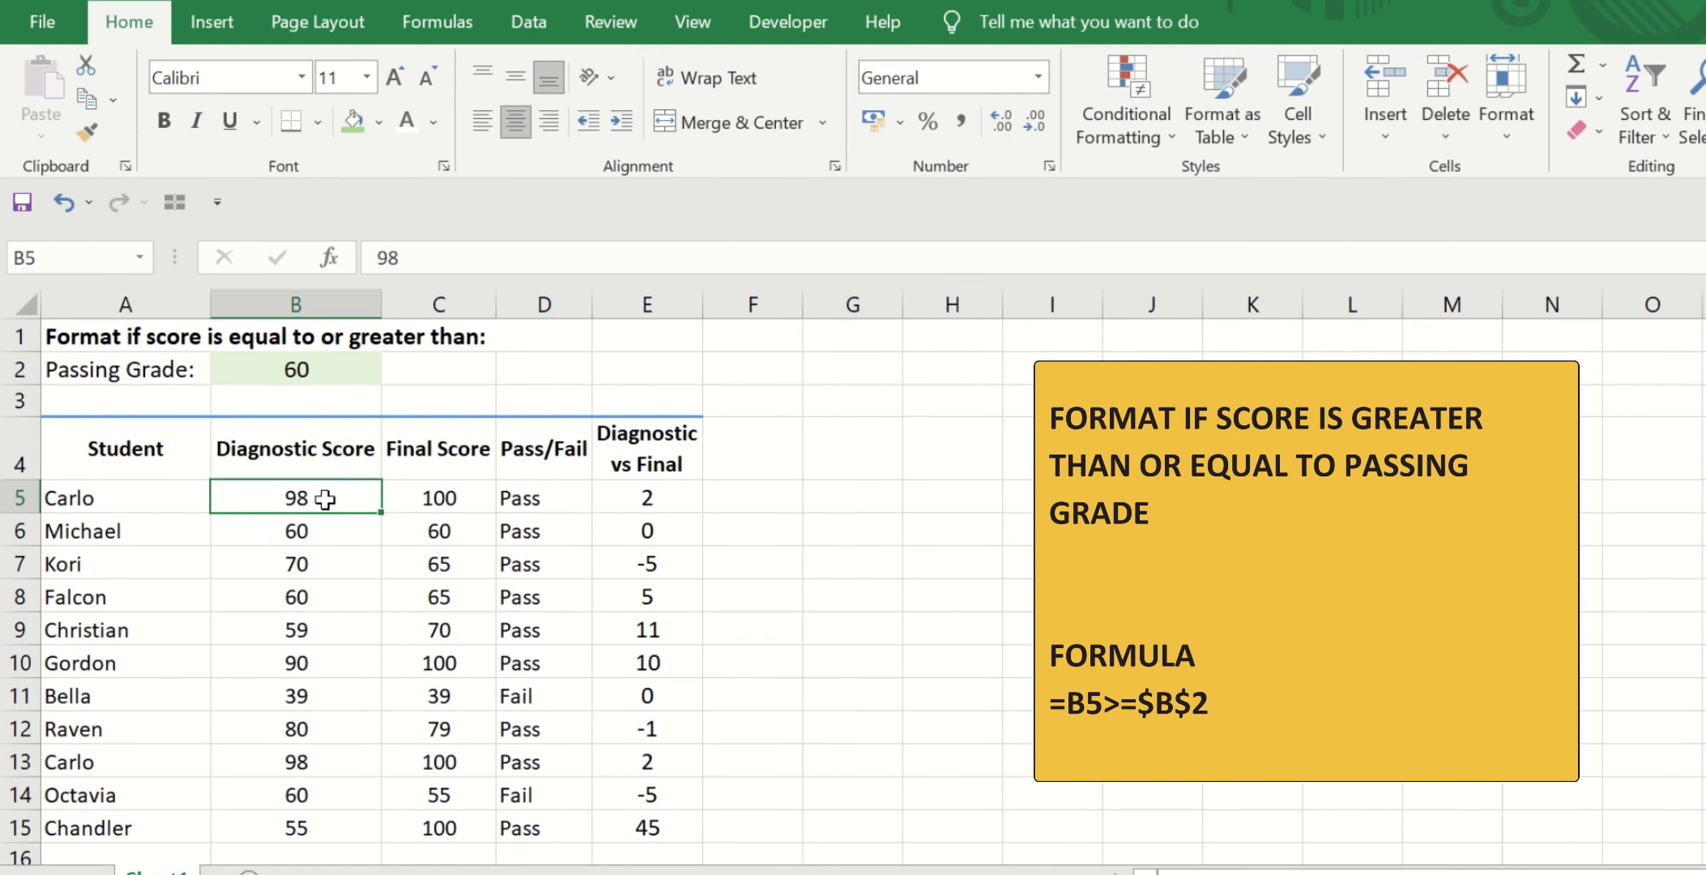
click(1126, 122)
mouse_move(1206, 163)
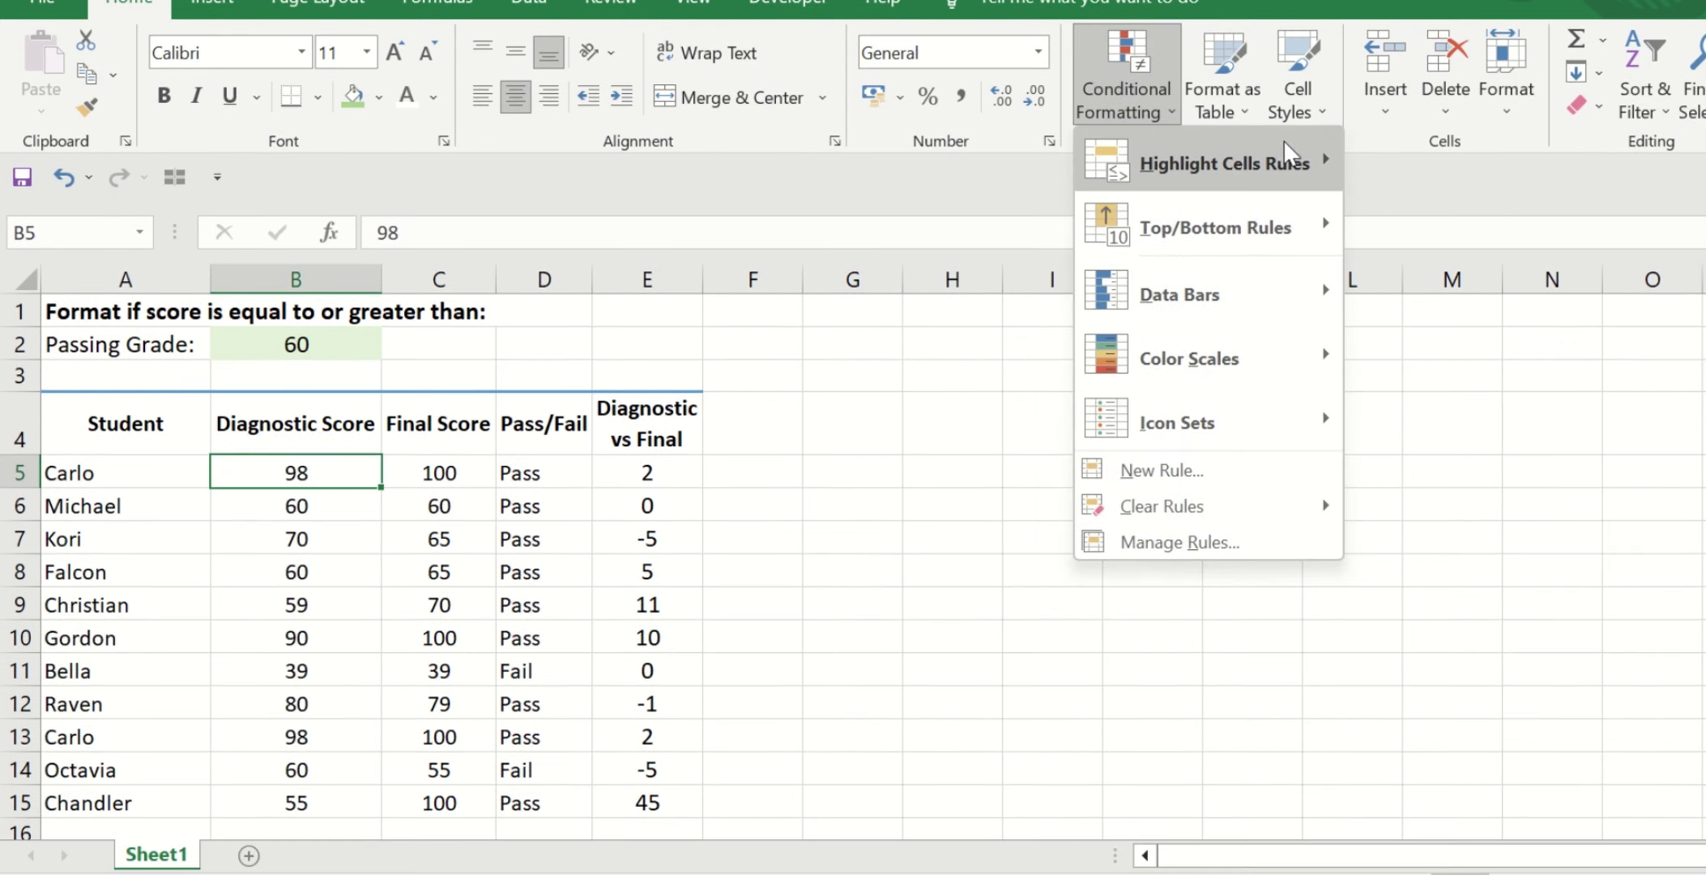
click(1409, 597)
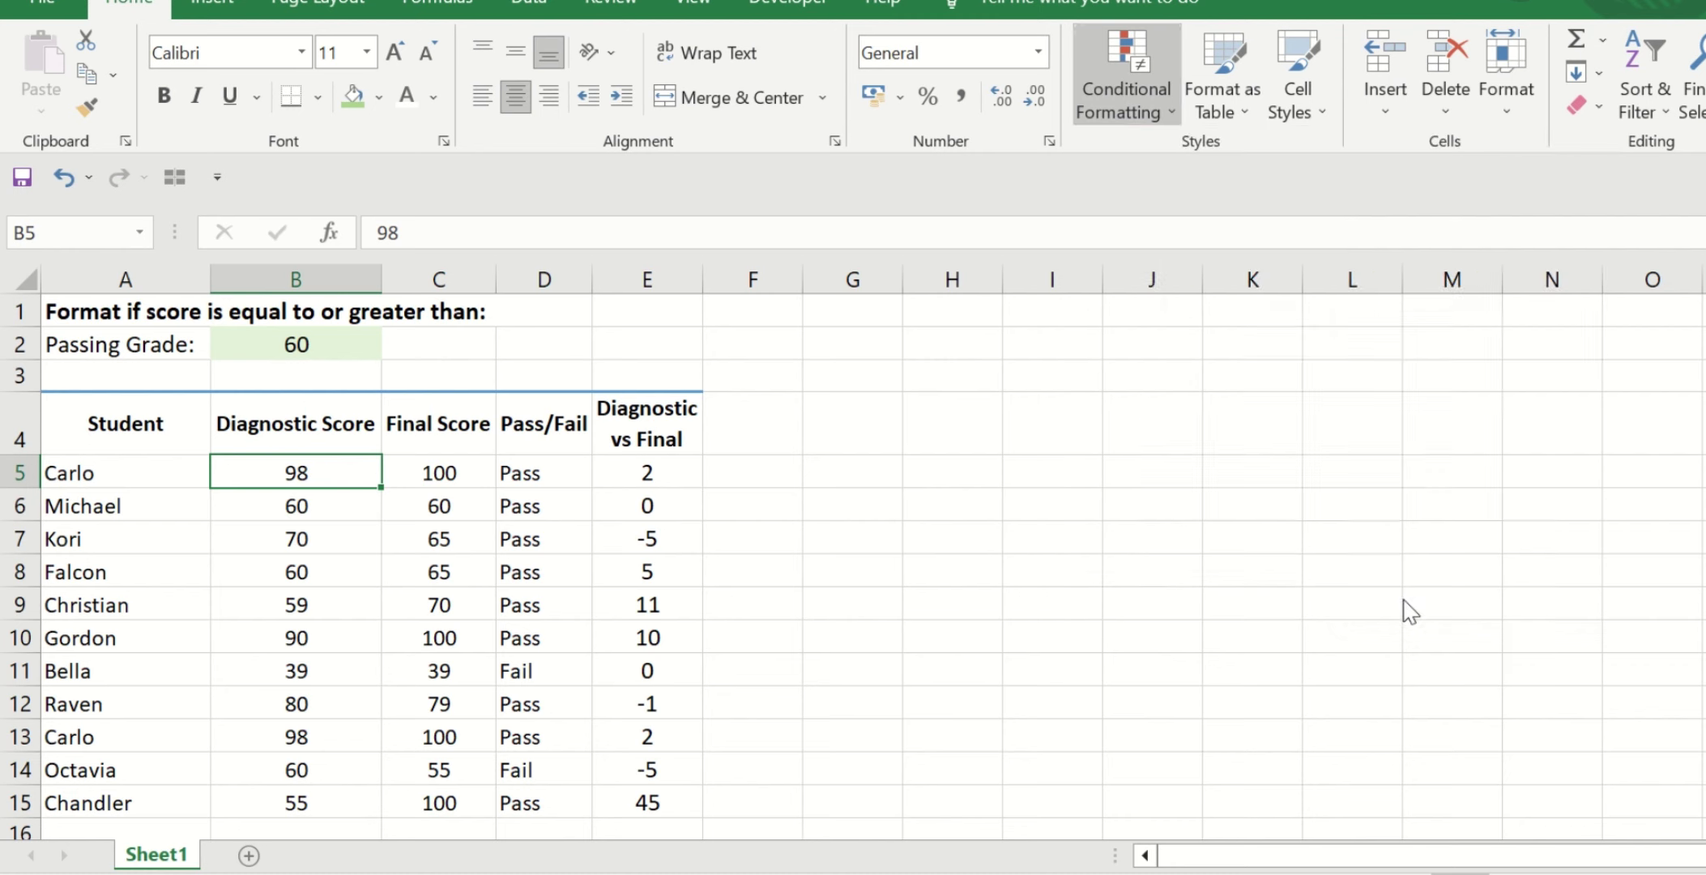
drag(1313, 375, 1118, 227)
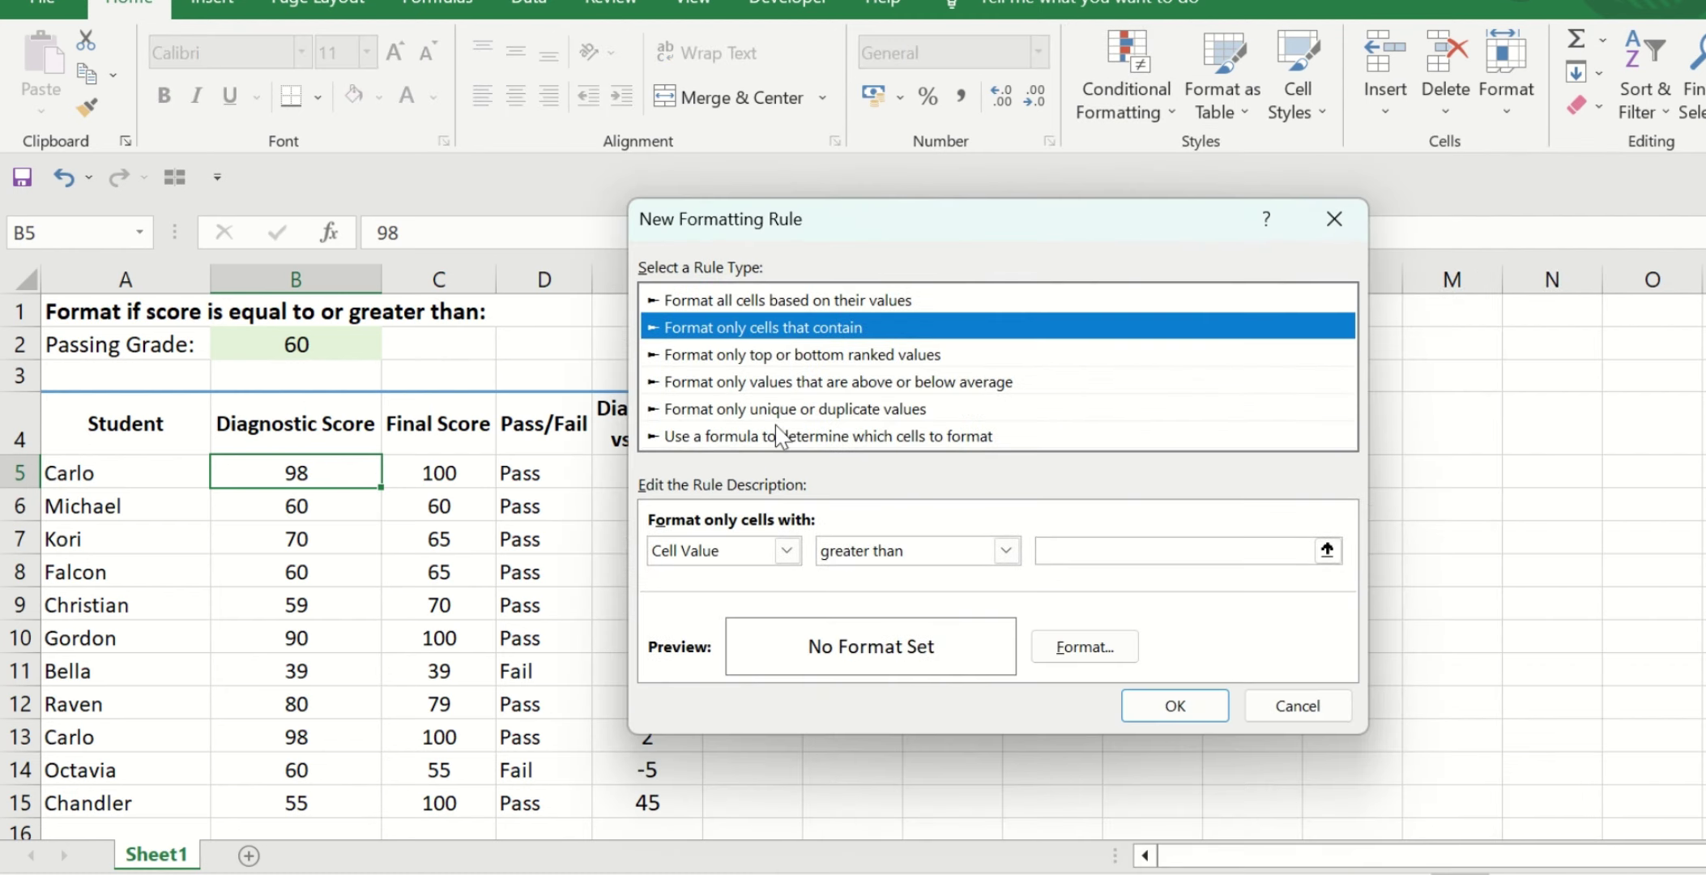
click(753, 436)
click(772, 551)
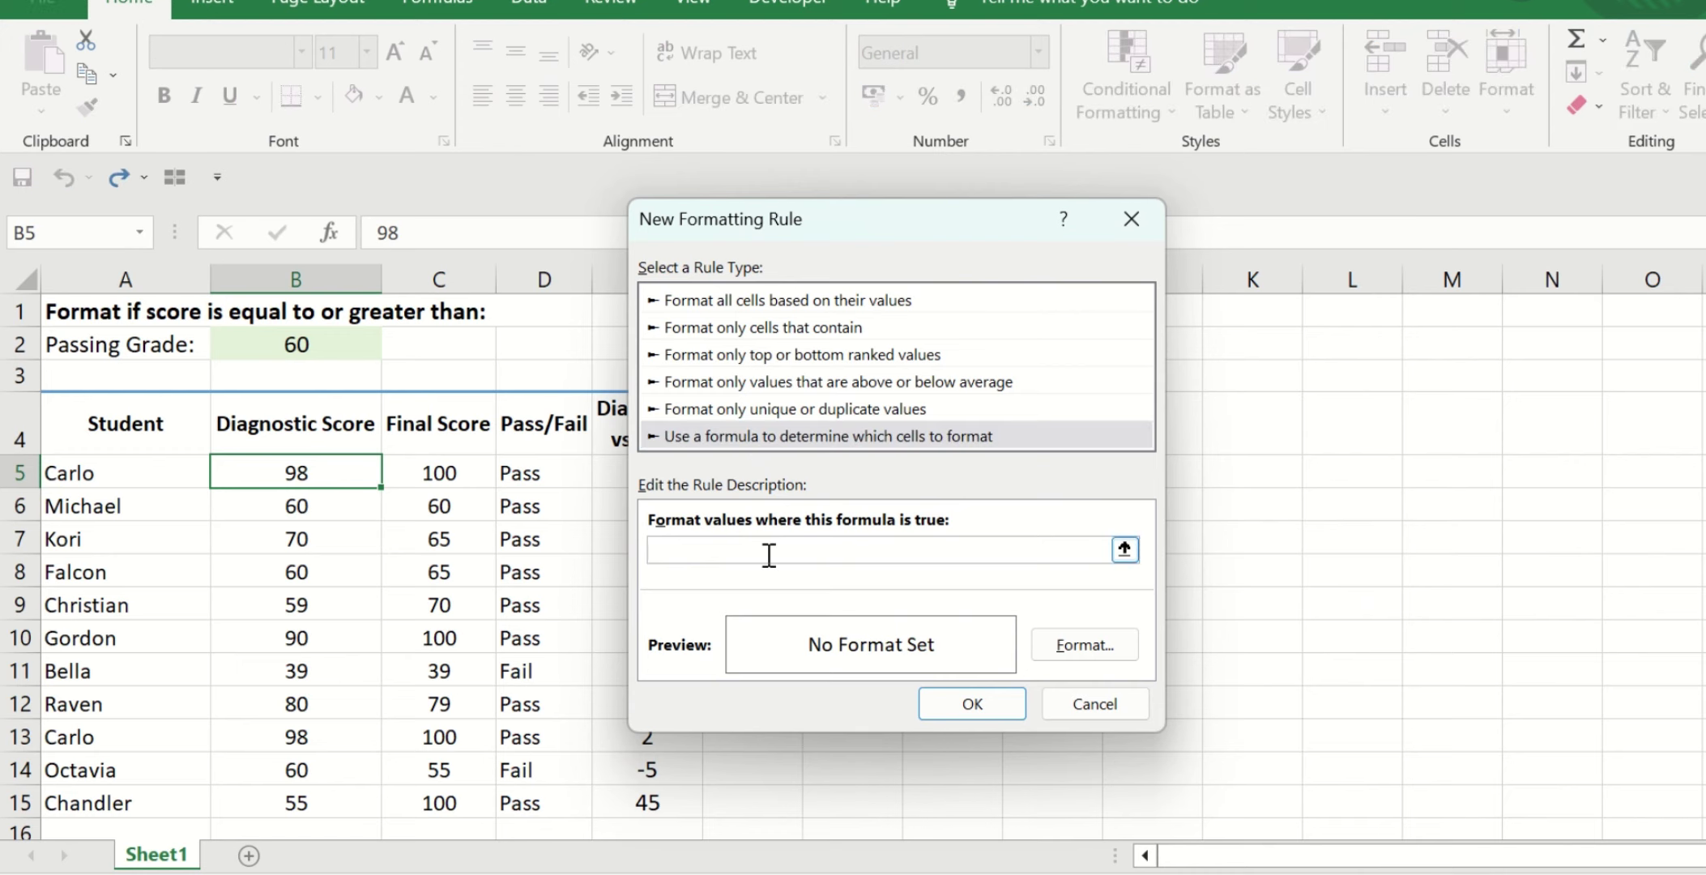
click(1124, 550)
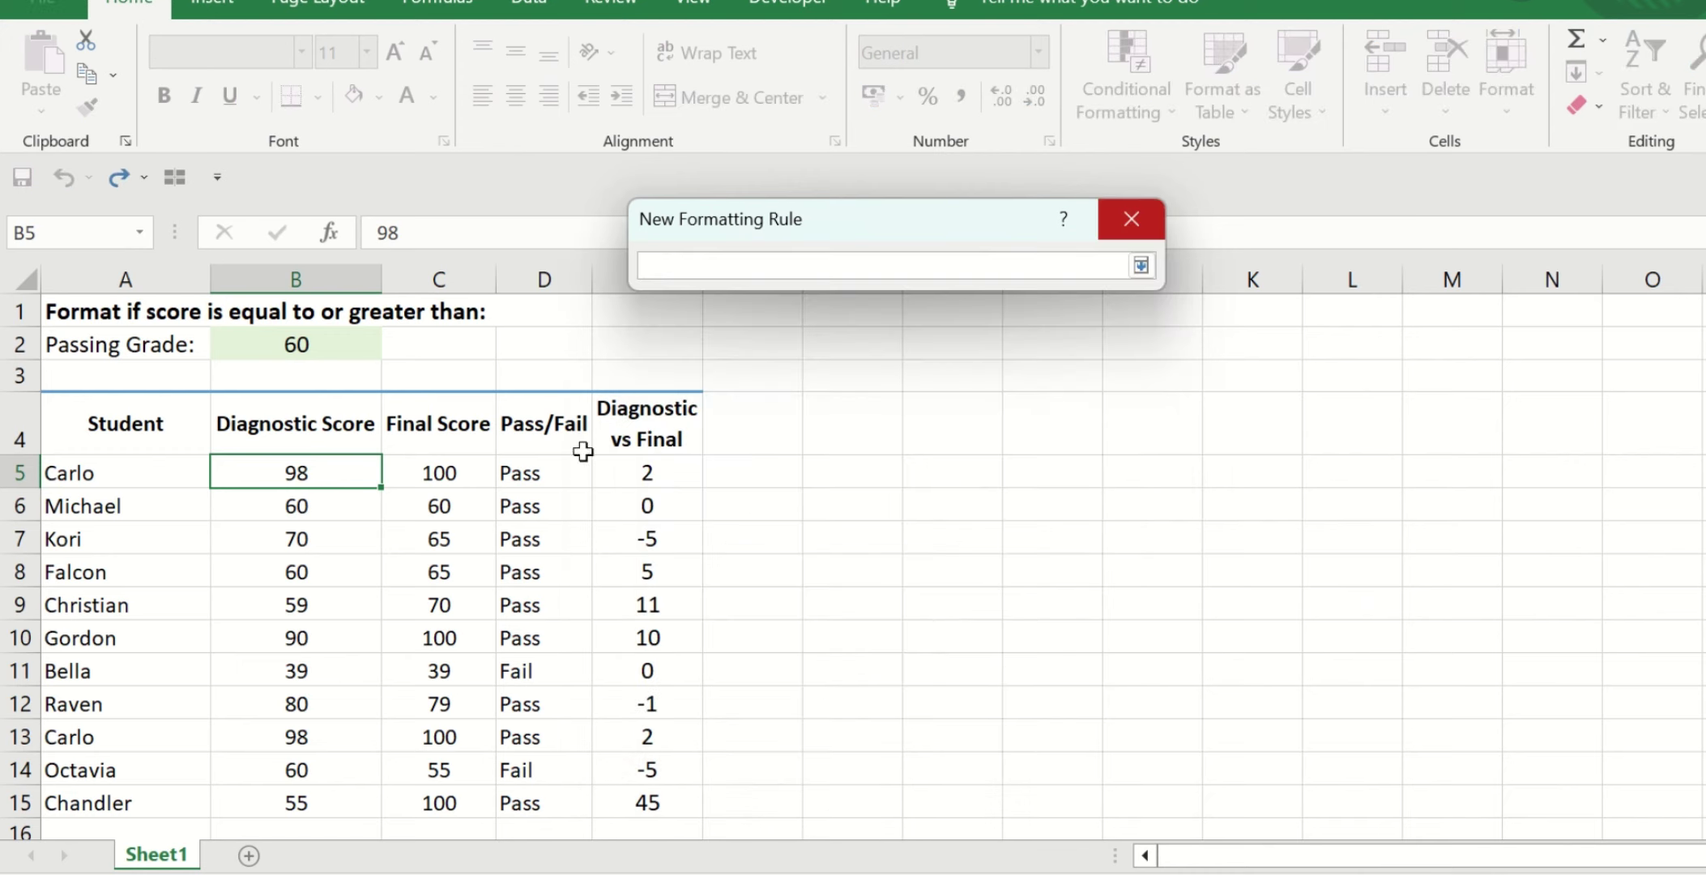
click(331, 483)
text(>=)
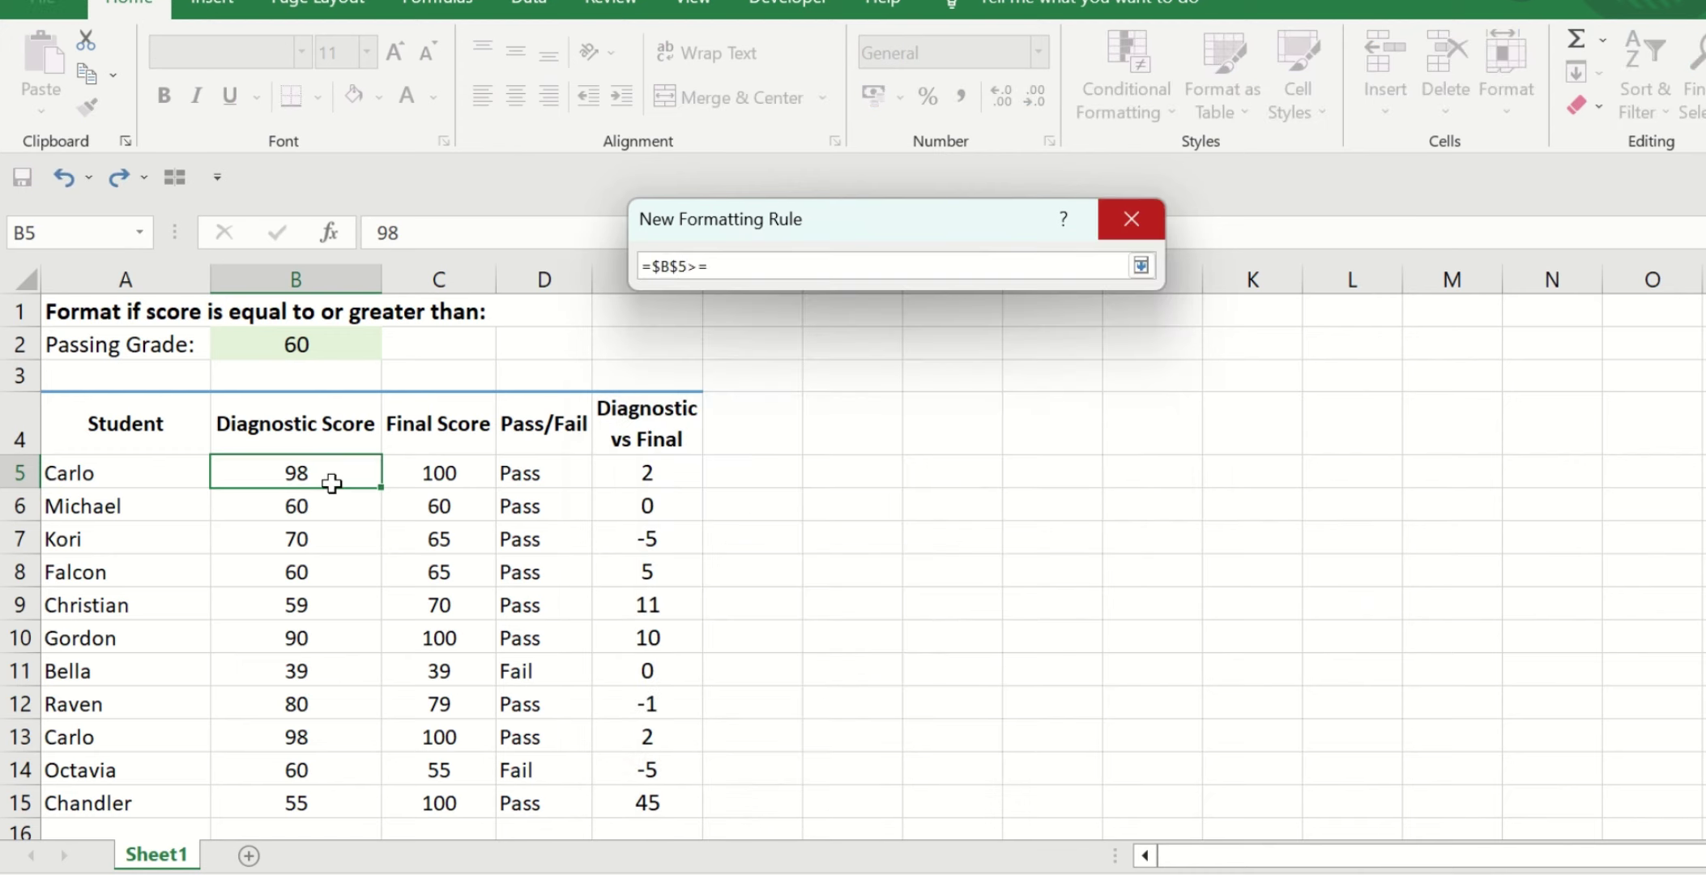
click(323, 346)
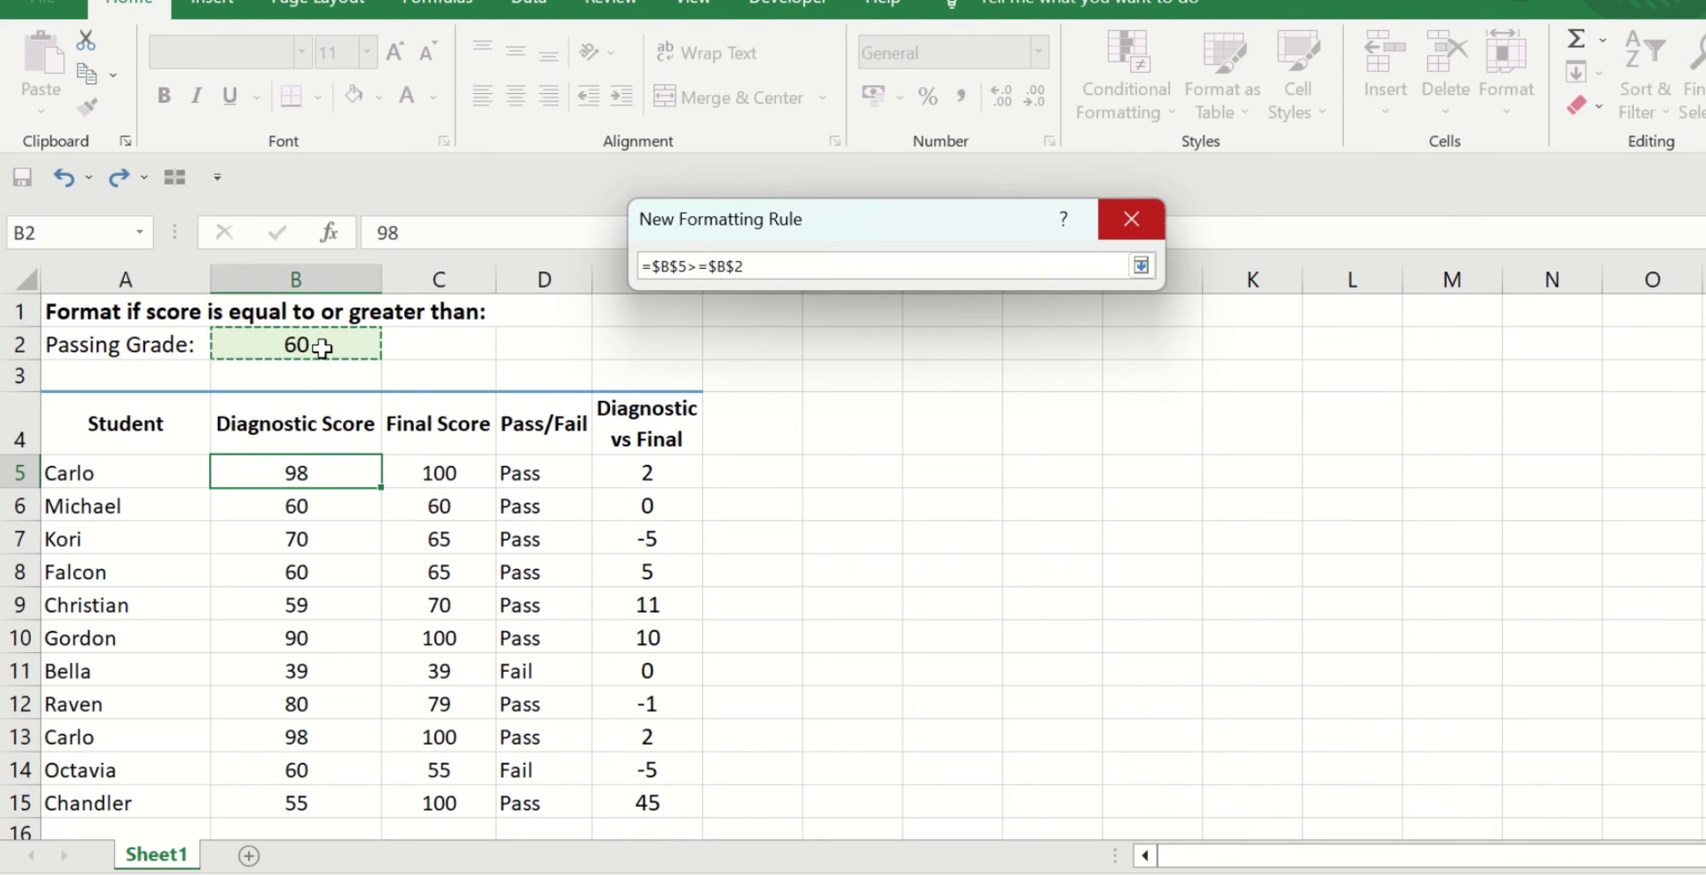
key(Return)
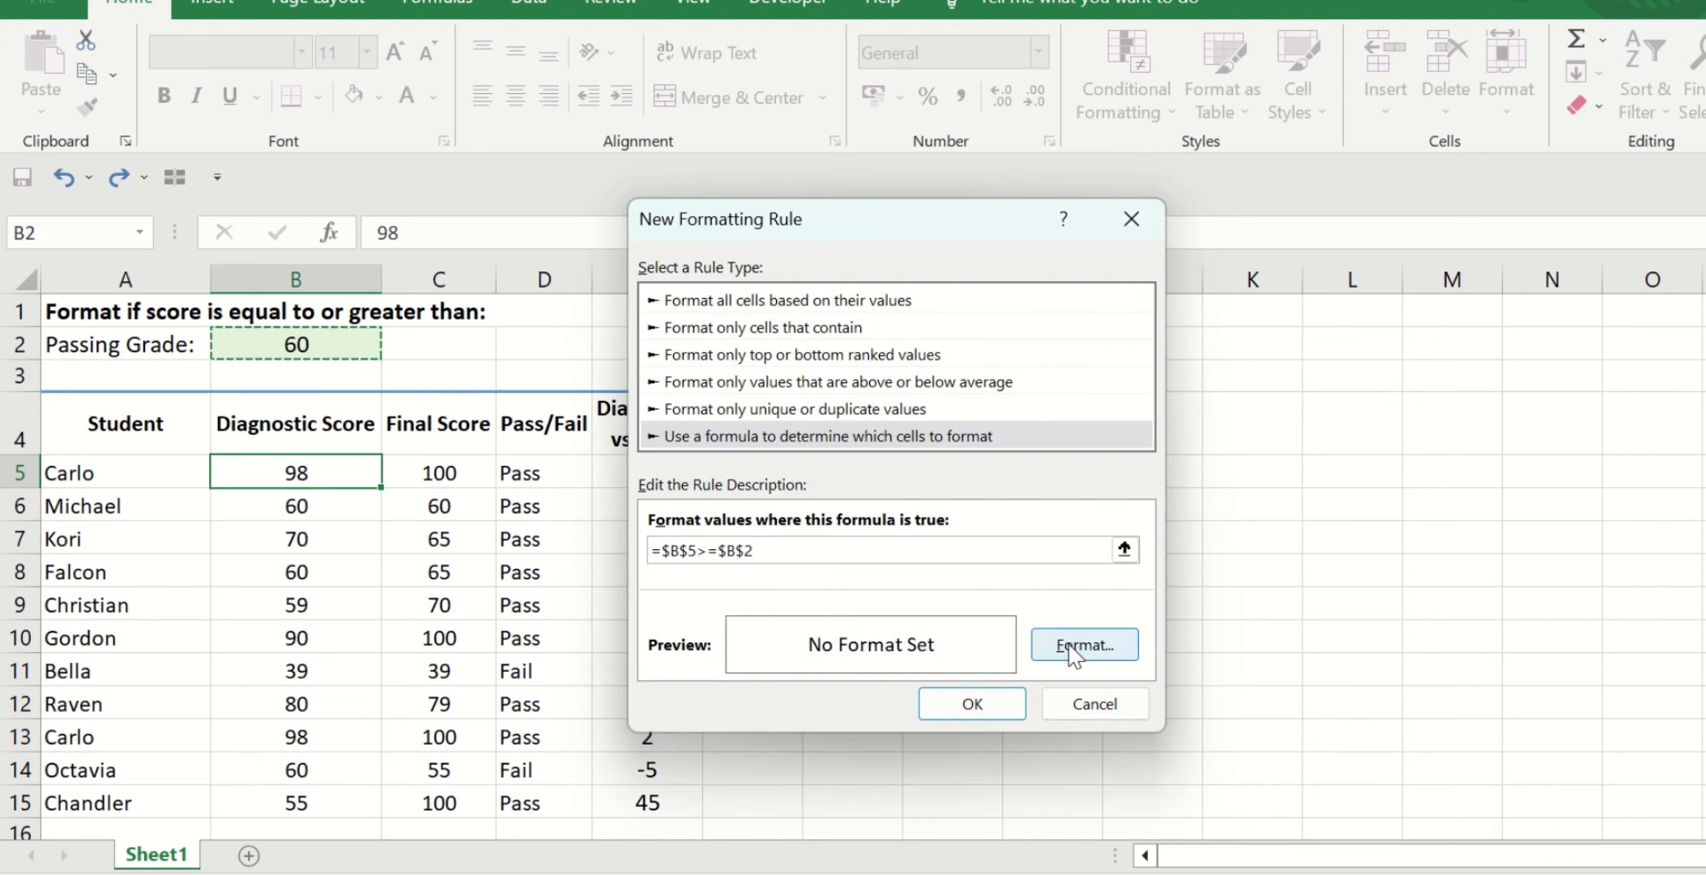
Give the rule a green fill with white font and apply it
click(1085, 648)
click(1127, 166)
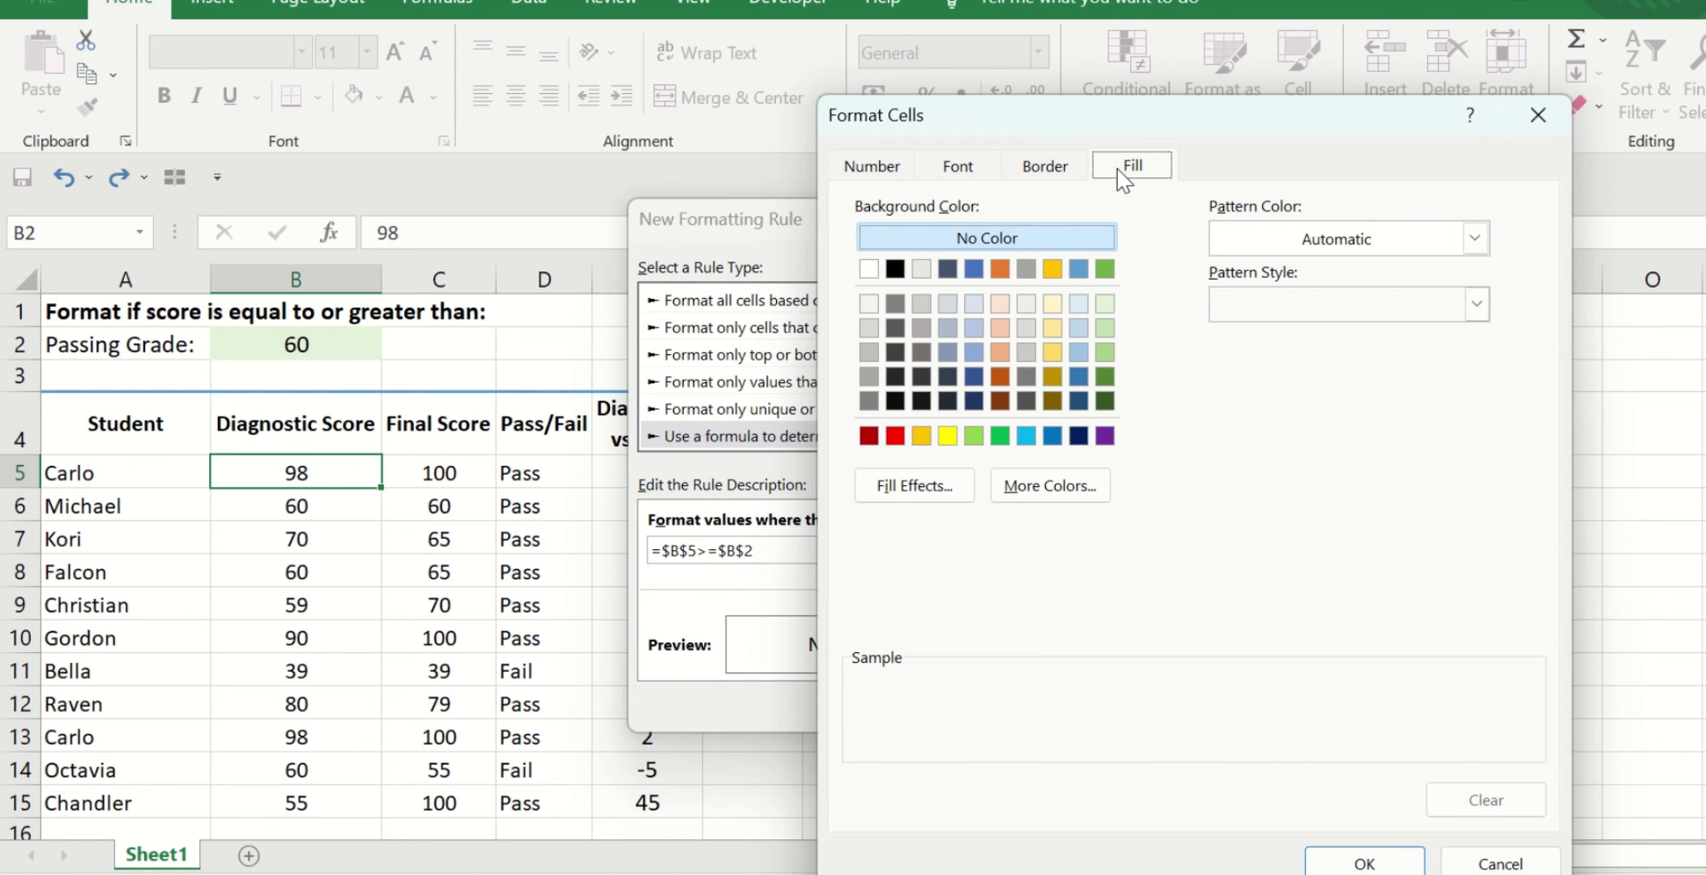
click(999, 436)
click(957, 165)
click(1342, 423)
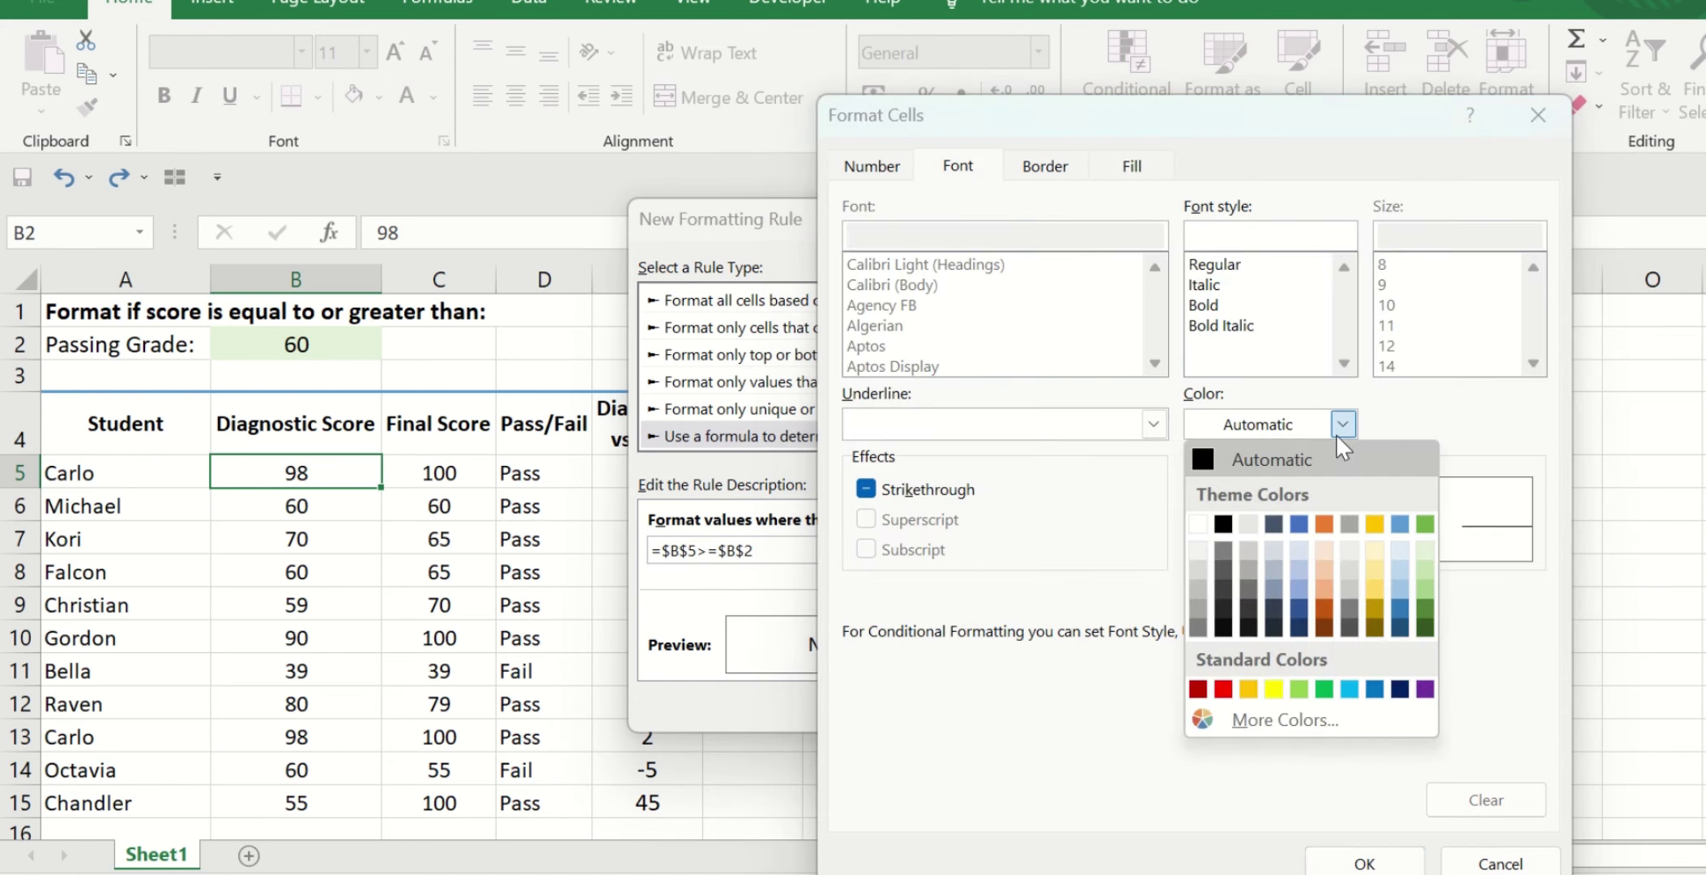
click(1198, 525)
click(1364, 862)
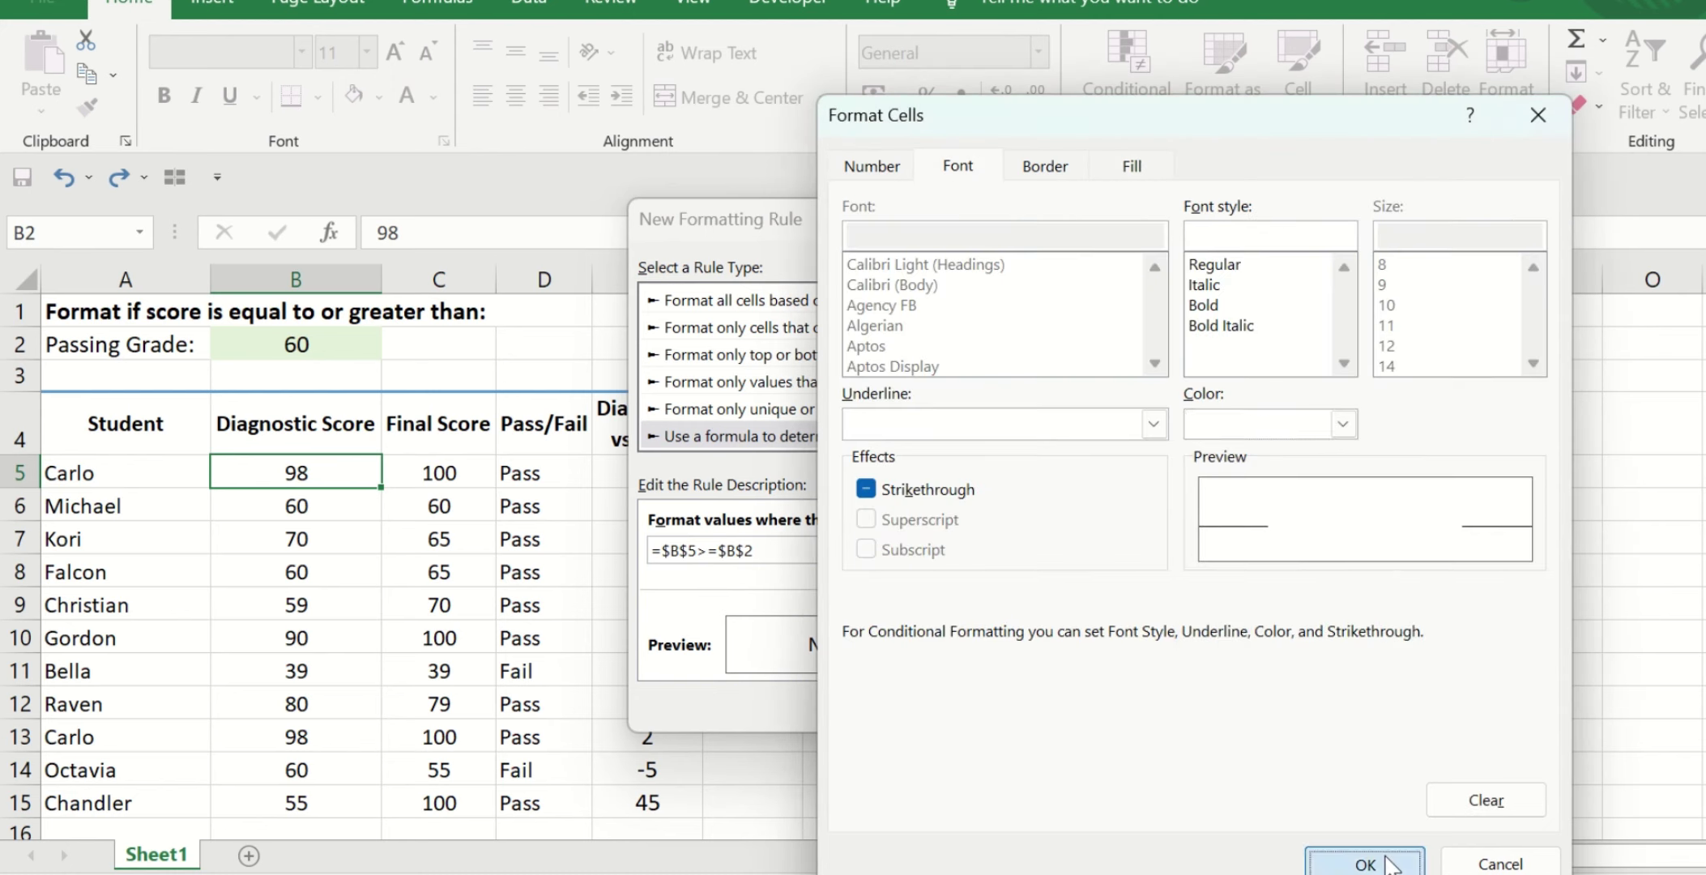
click(981, 702)
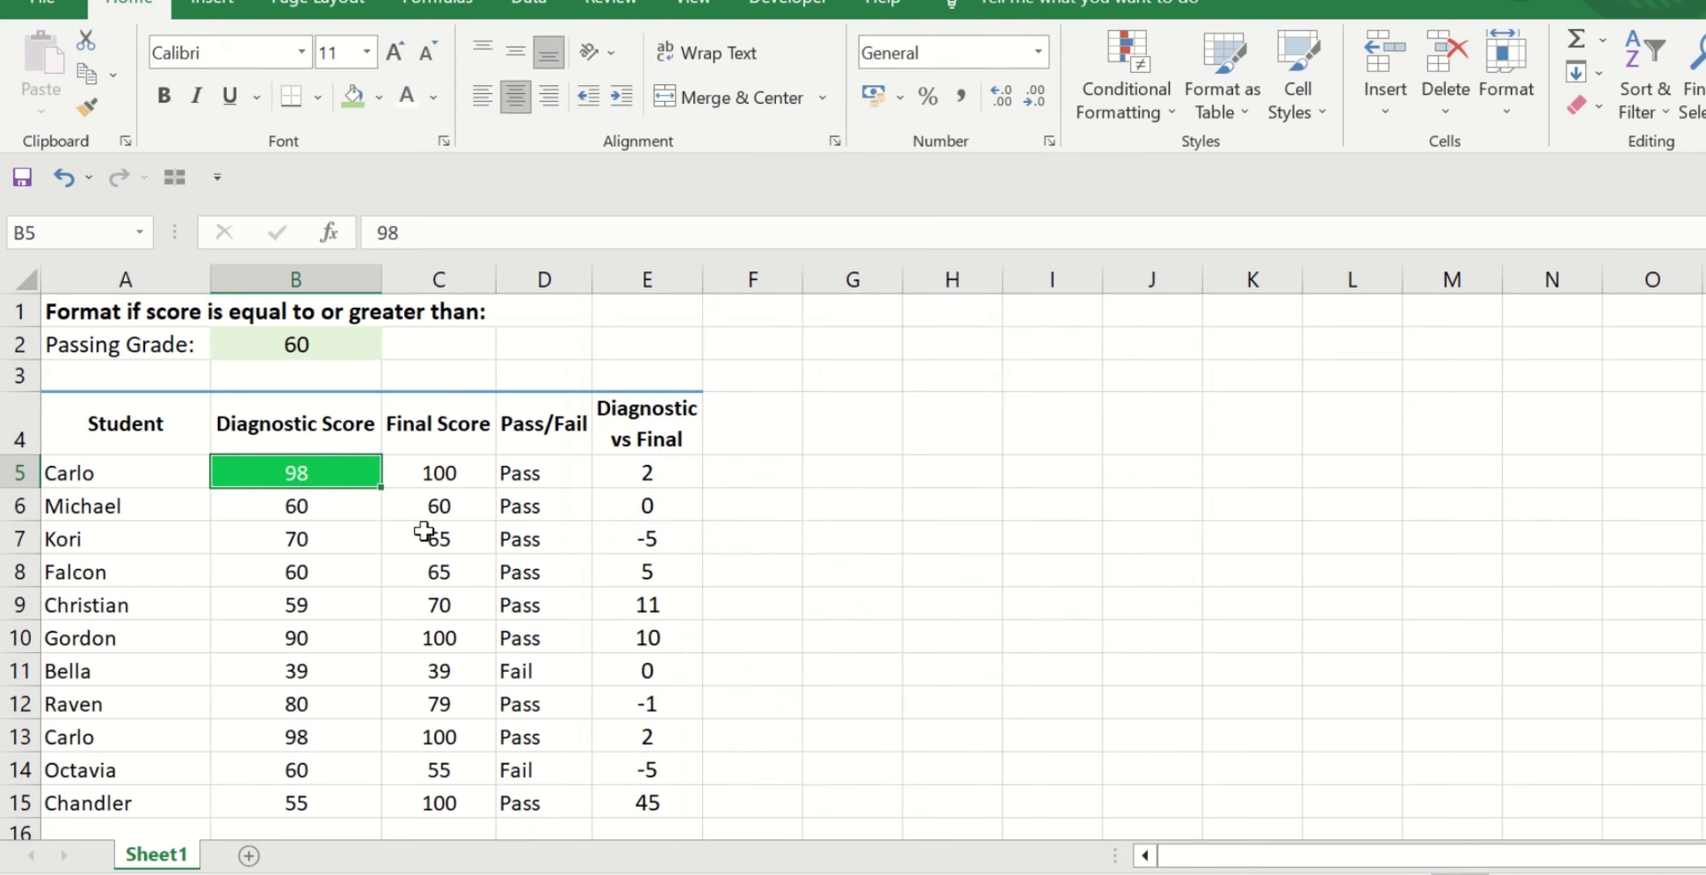
Enter 50 and then 90 as the diagnostic score in B5
click(346, 544)
click(348, 474)
text(50)
key(Return)
key(Up)
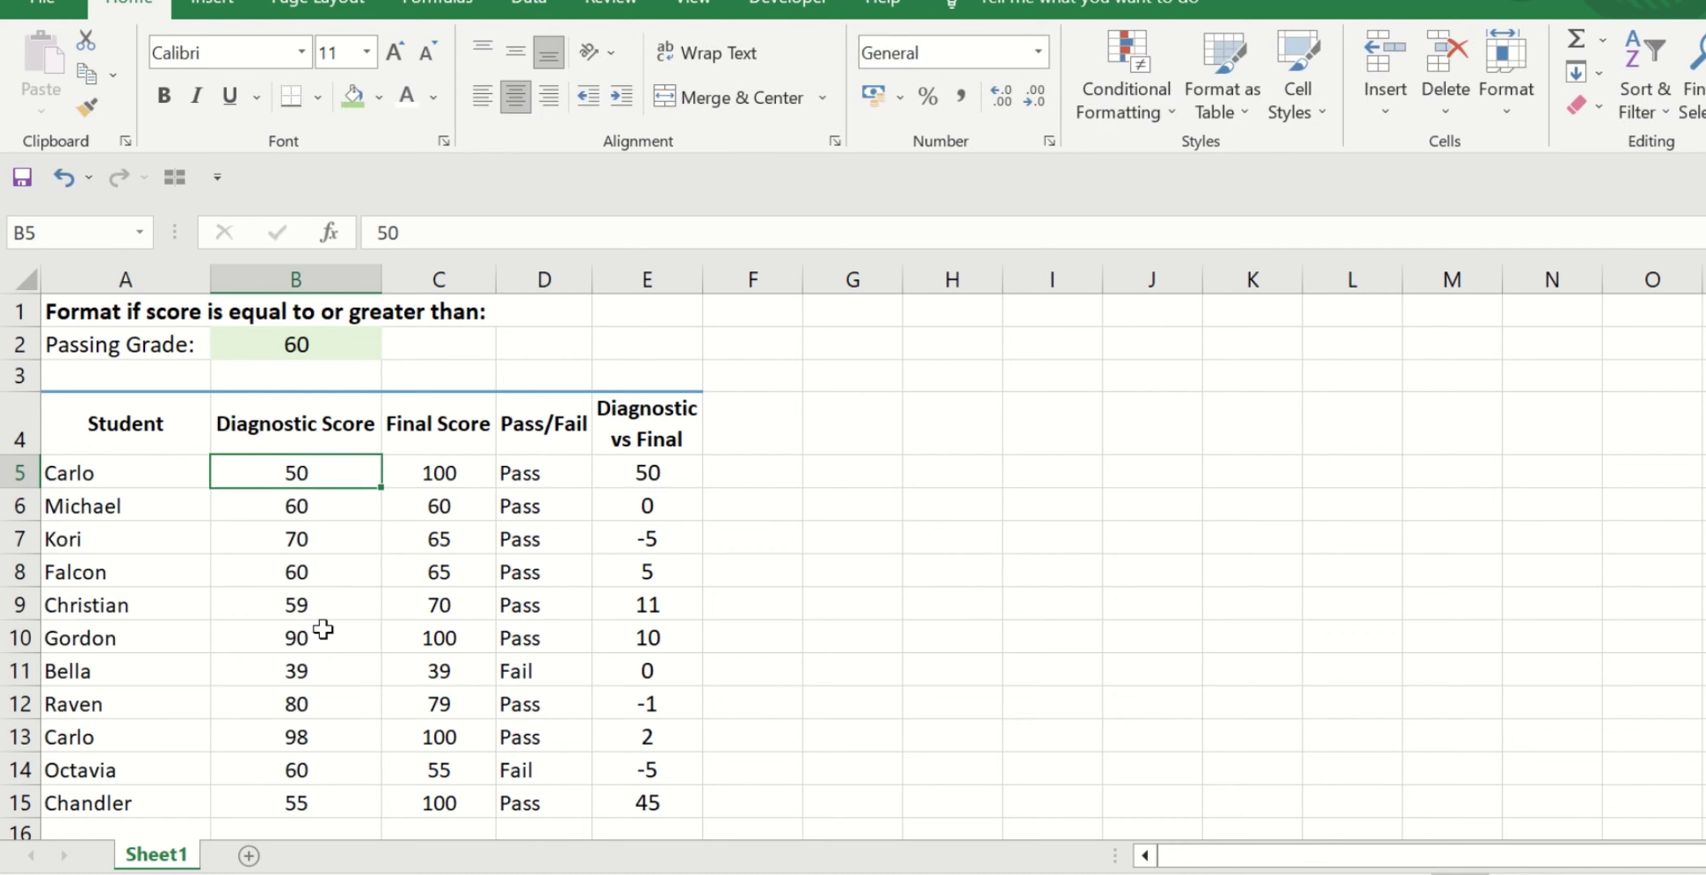
text(90)
key(Return)
key(Up)
Copy B5 and paste only its formatting onto the Diagnostic Score column down to B15
key(ctrl+c)
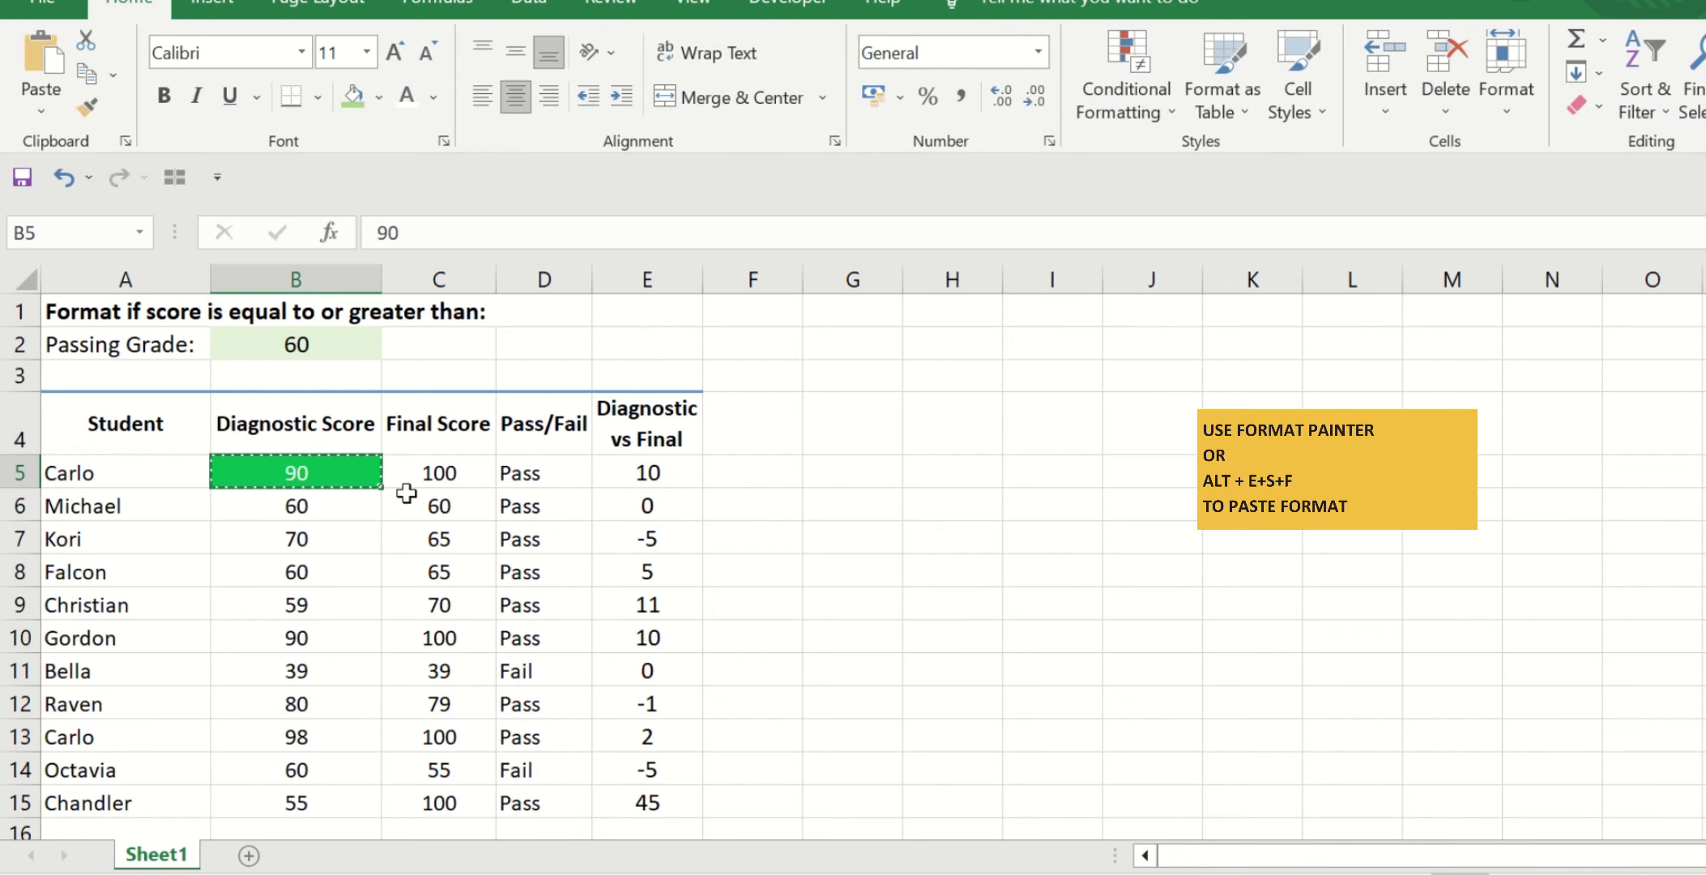
key(ctrl+shift+Down)
key(alt)
key(e)
key(s)
key(f)
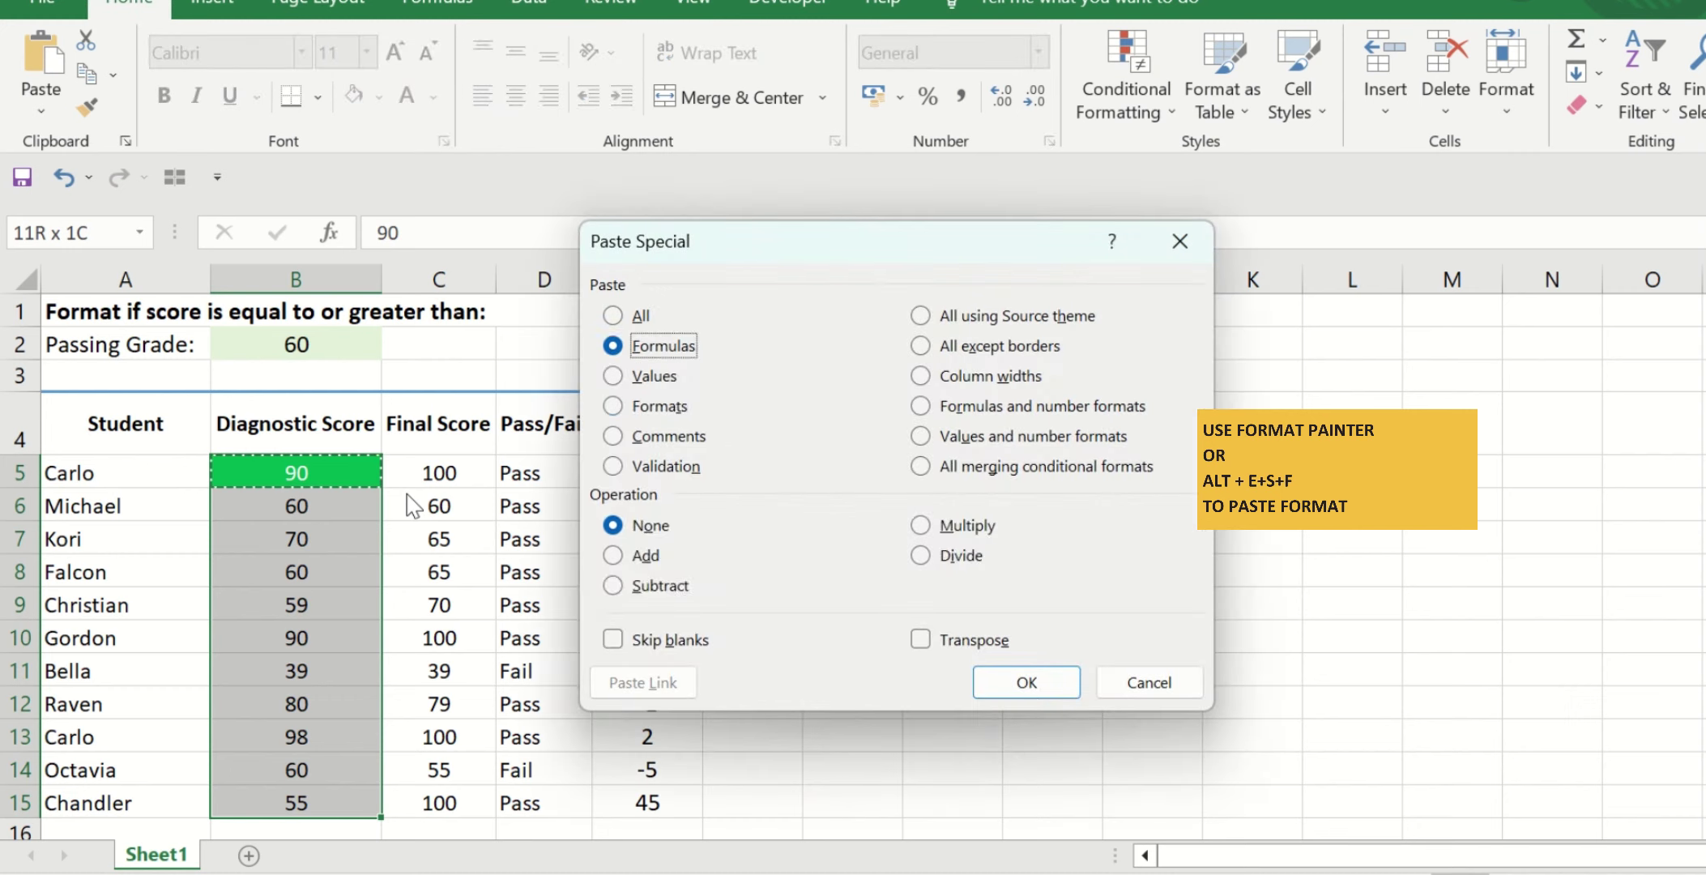
key(t)
key(Return)
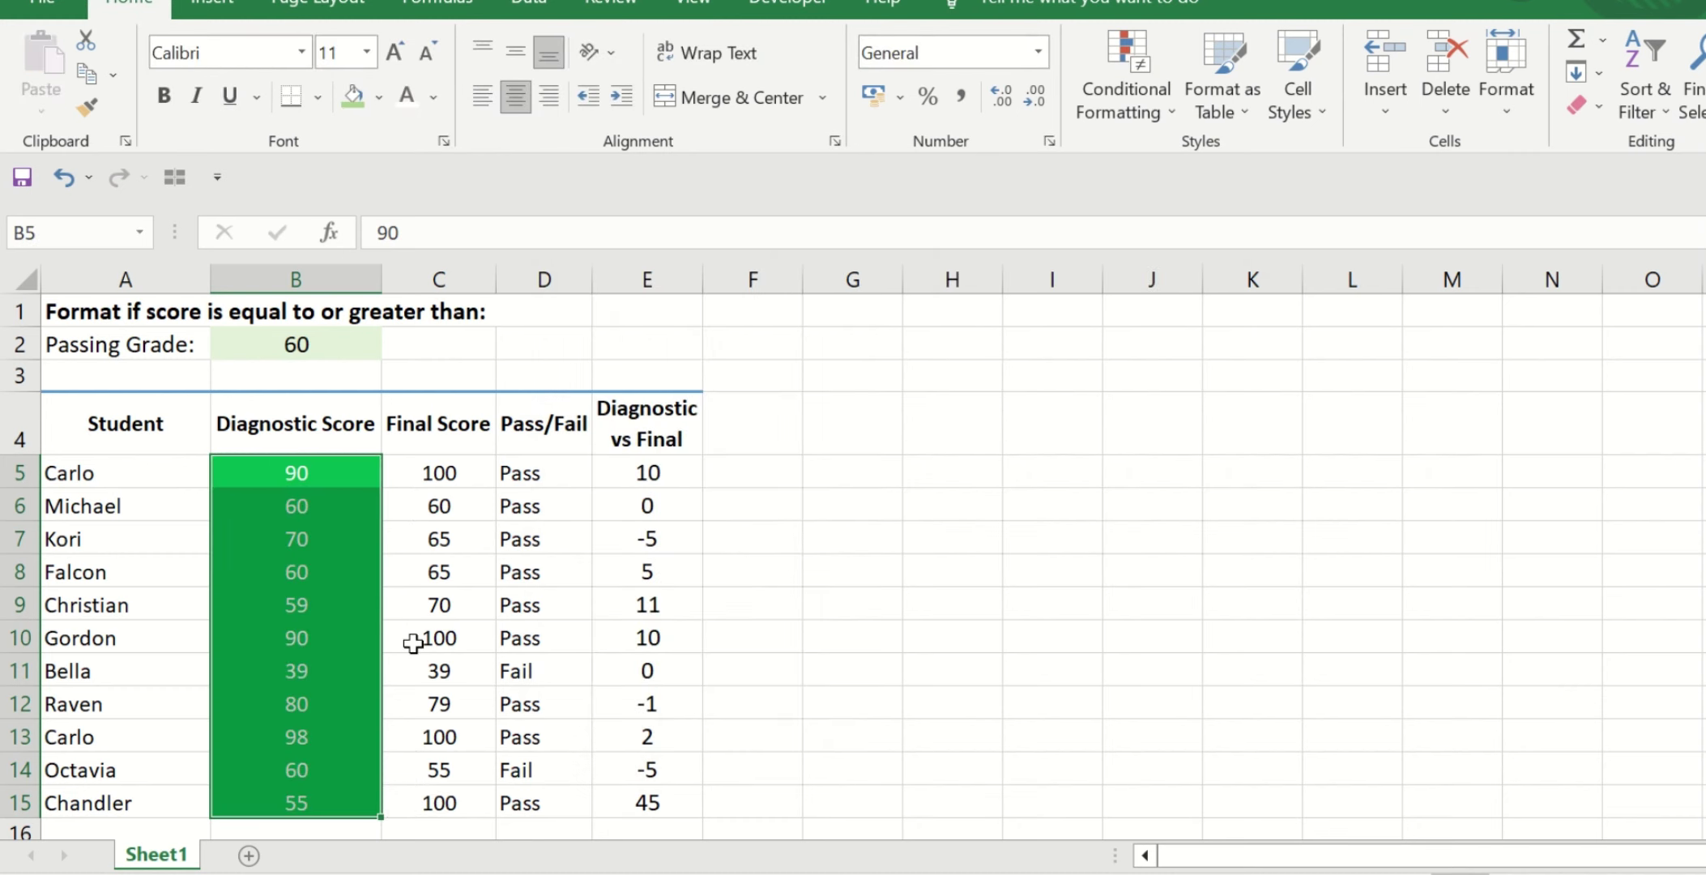
Inspect the score of 39 in B11, then undo the format paste
click(616, 639)
click(324, 673)
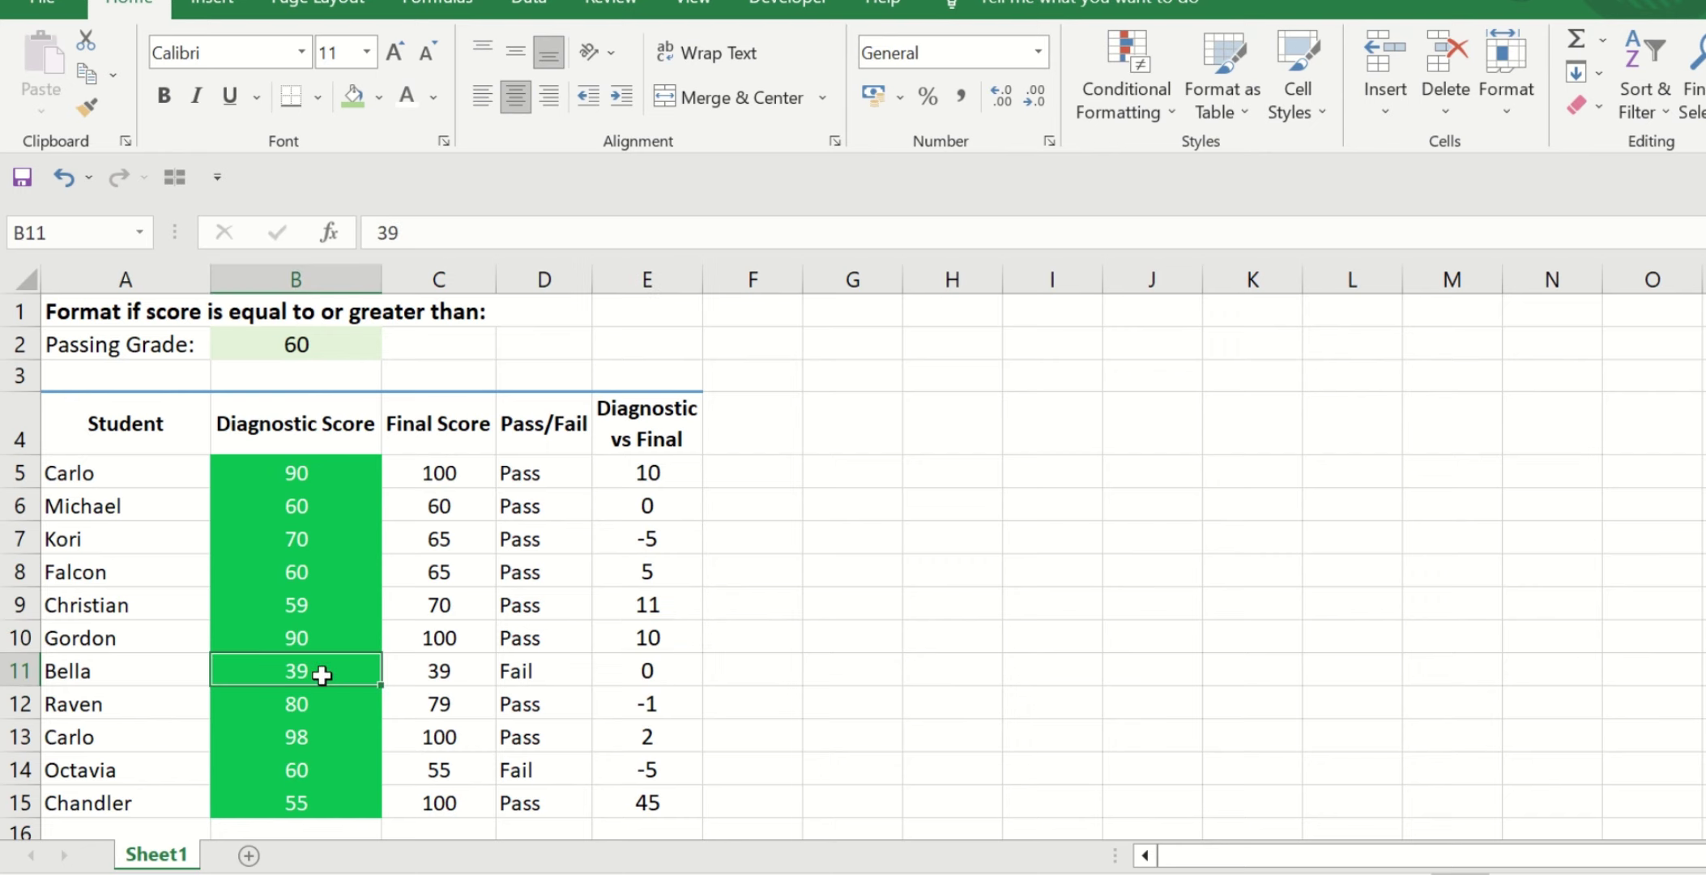
click(341, 473)
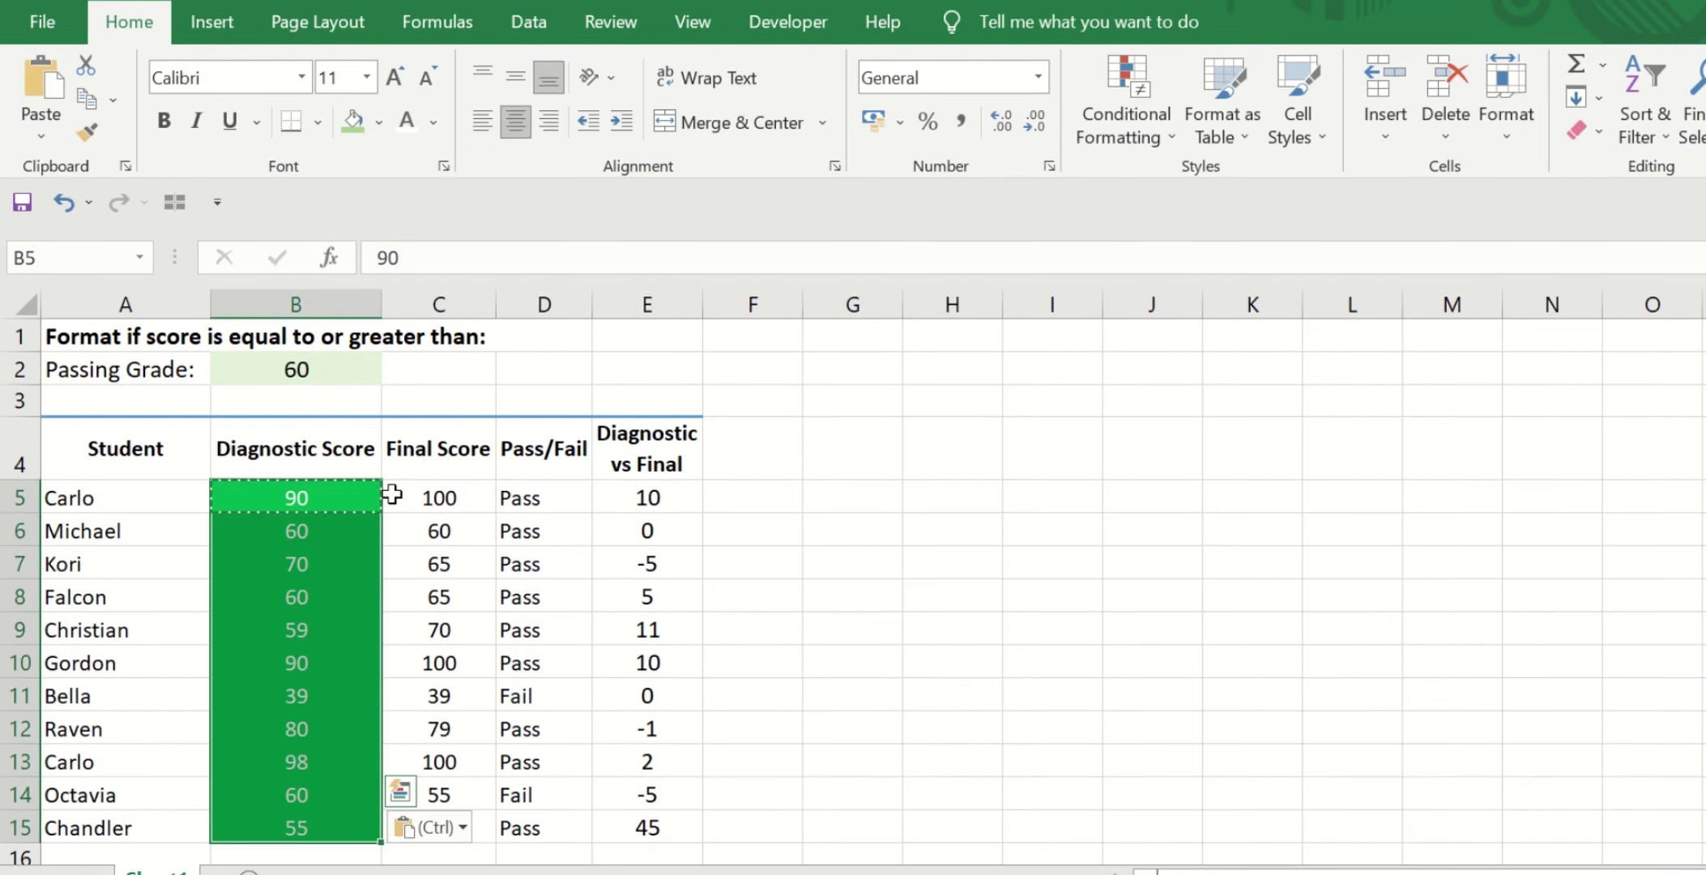
key(ctrl+z)
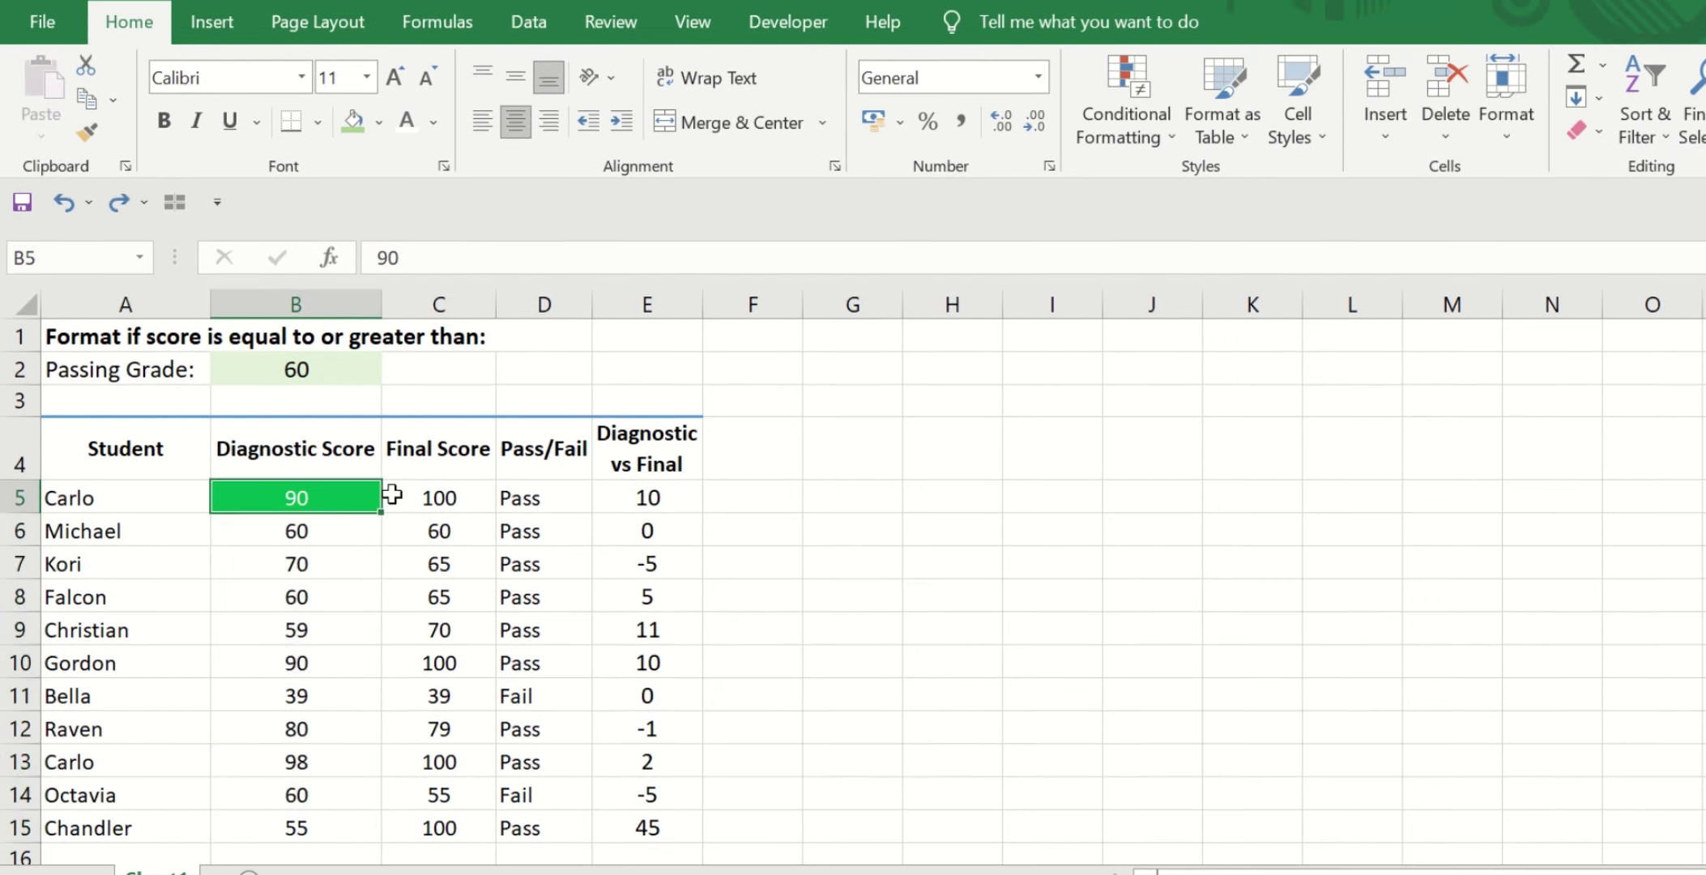
Edit the B5 rule in the Rules Manager to =B5>=$B$2, unlocking the B5 reference
click(1125, 125)
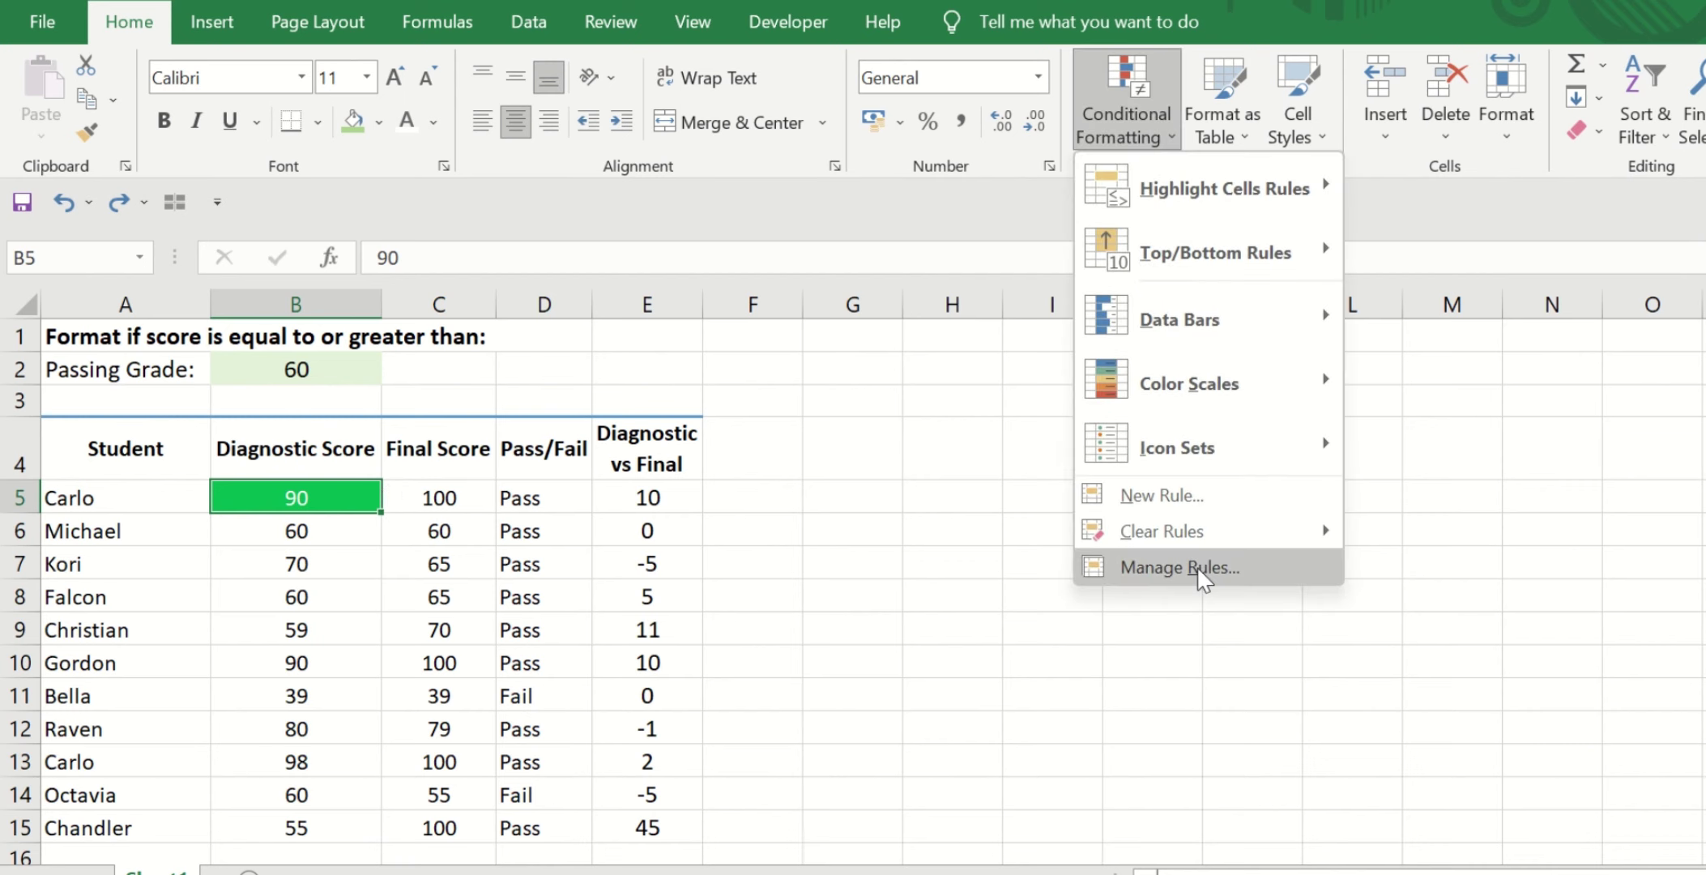
click(1134, 564)
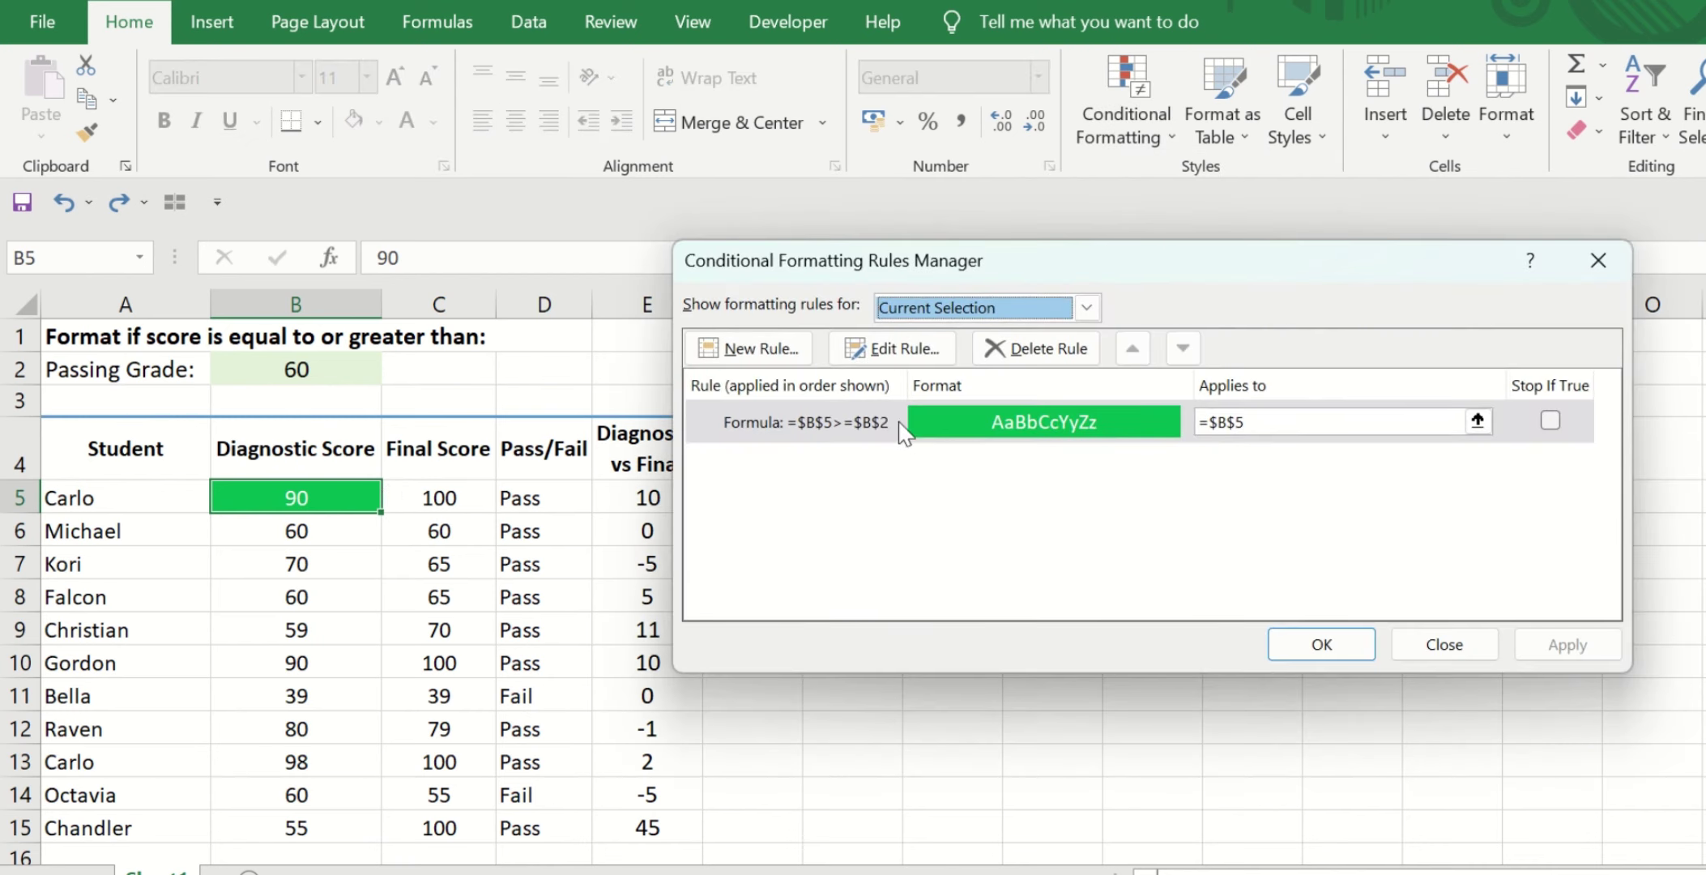
click(891, 418)
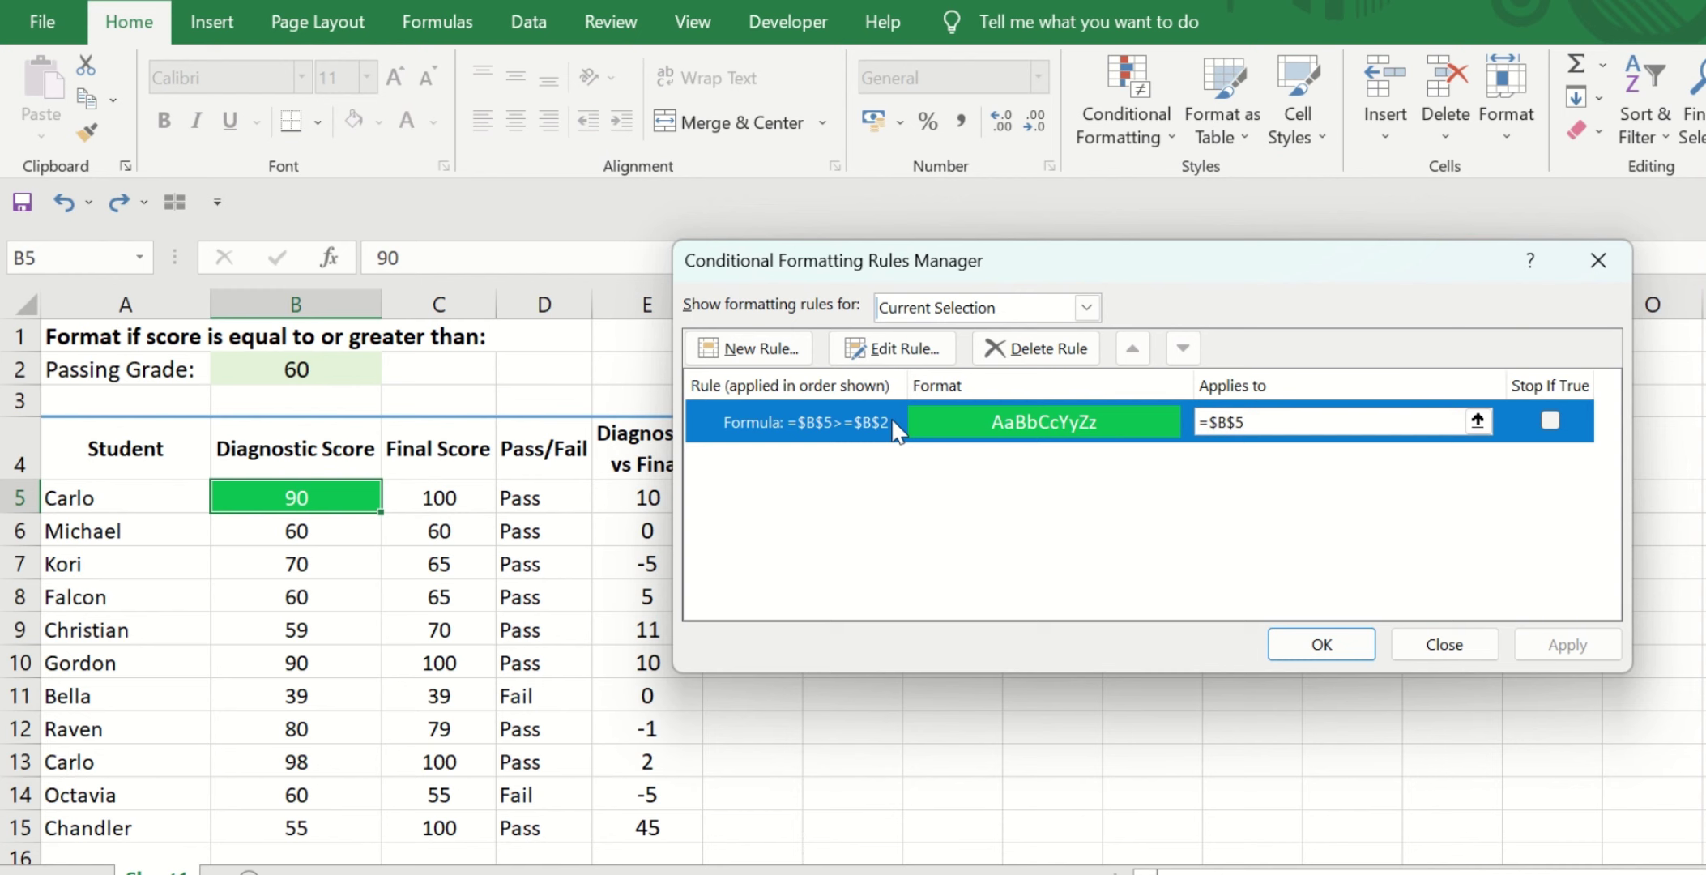
click(894, 348)
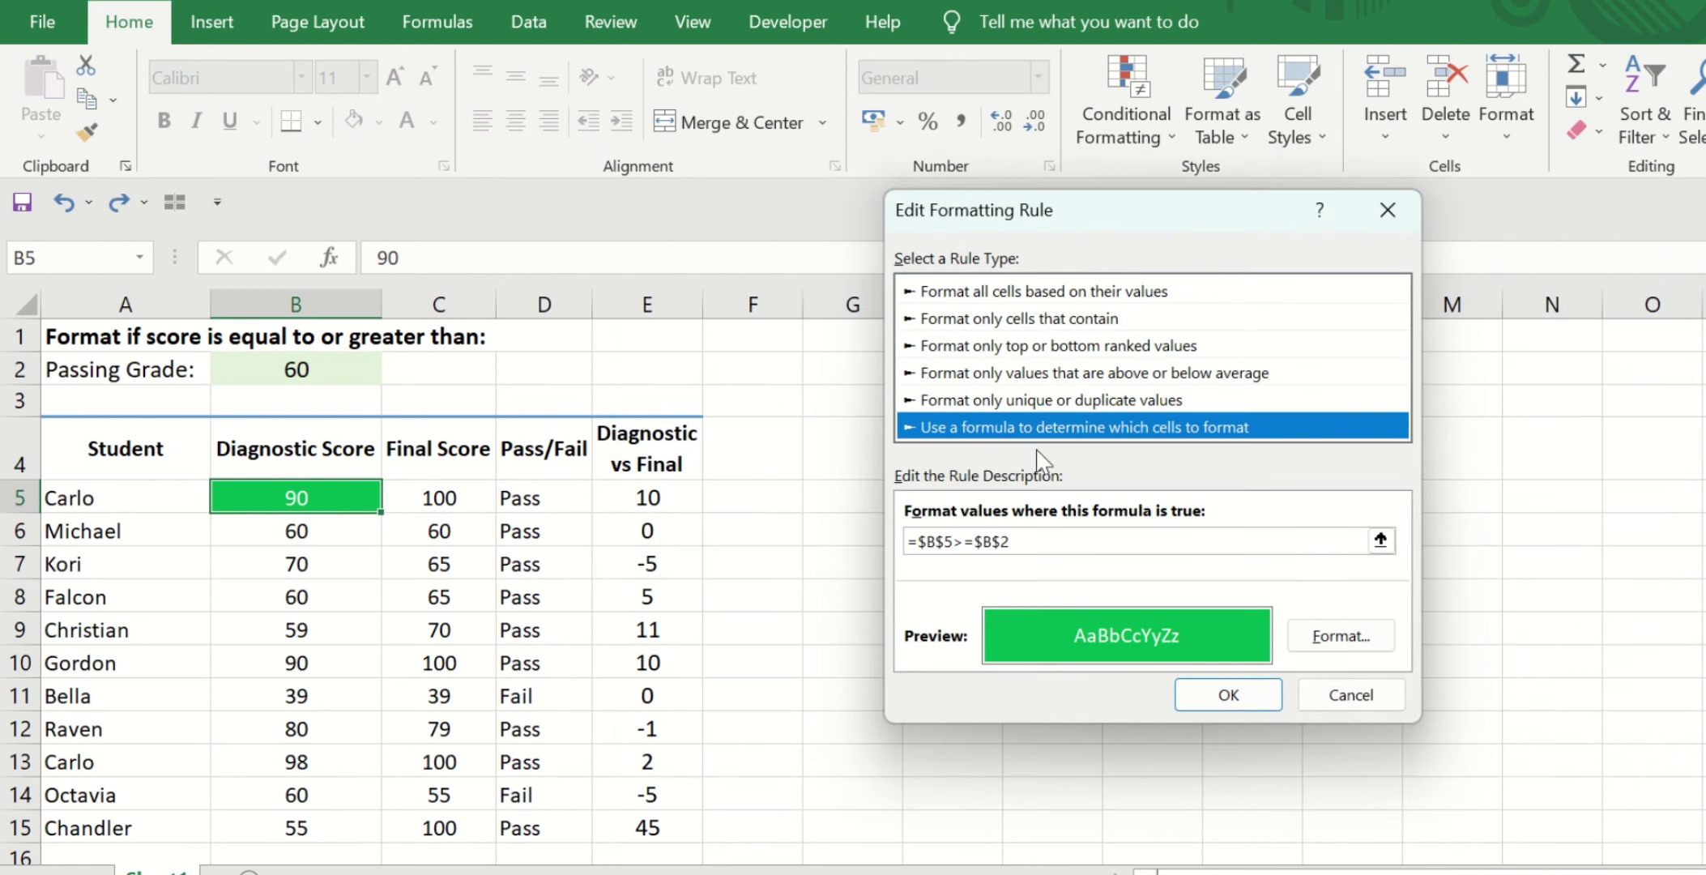
click(981, 540)
click(943, 541)
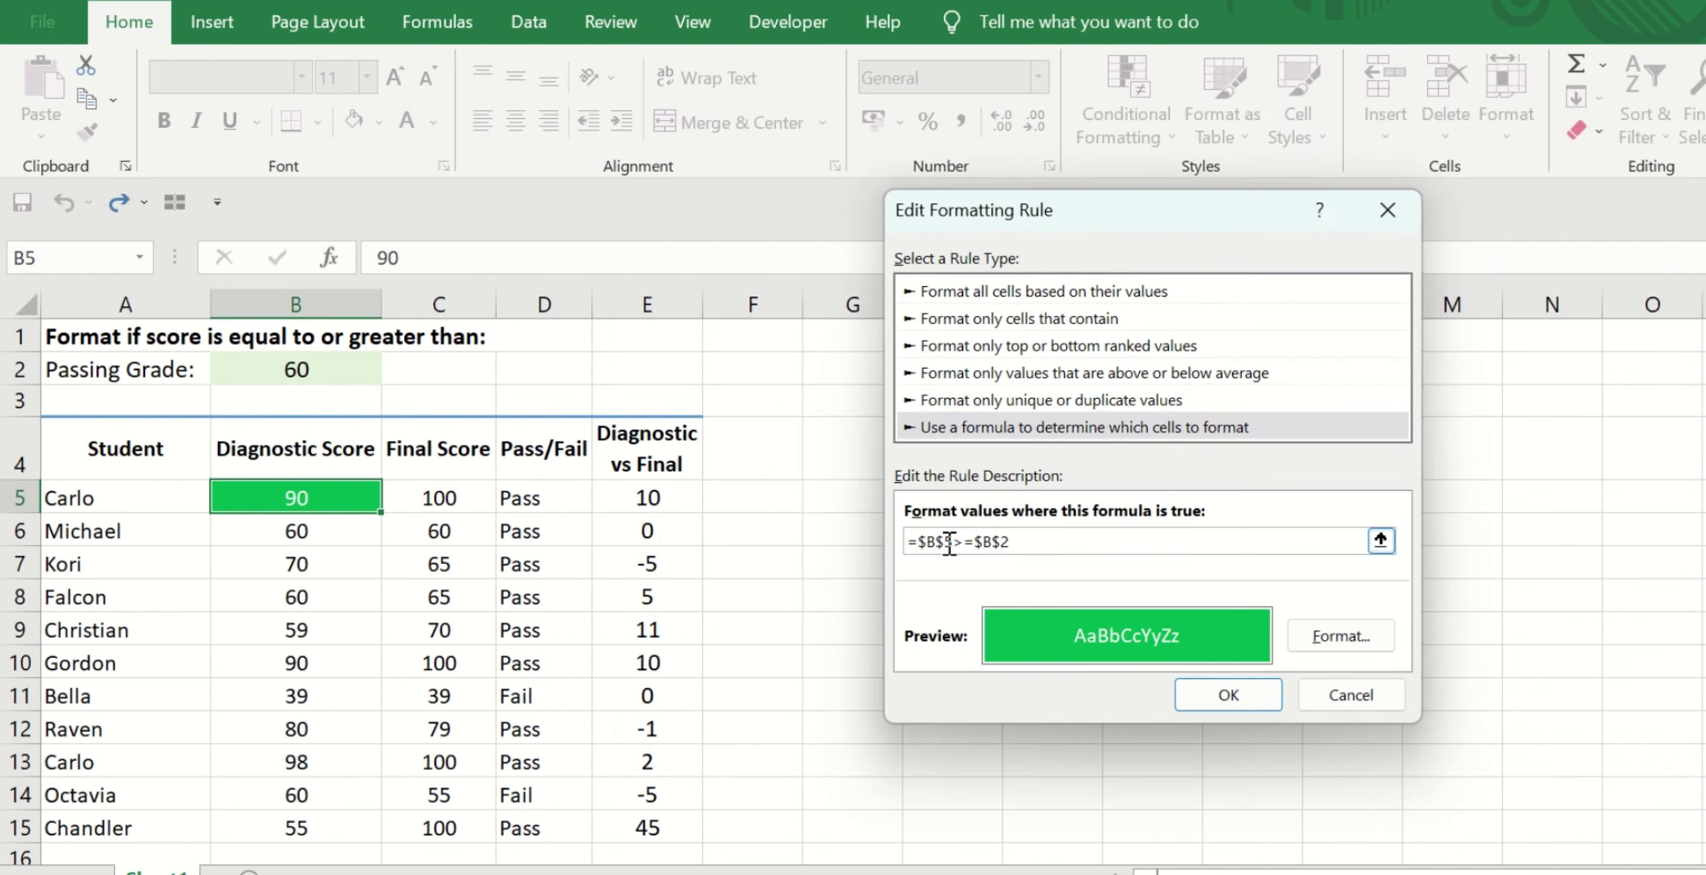
key(BackSpace)
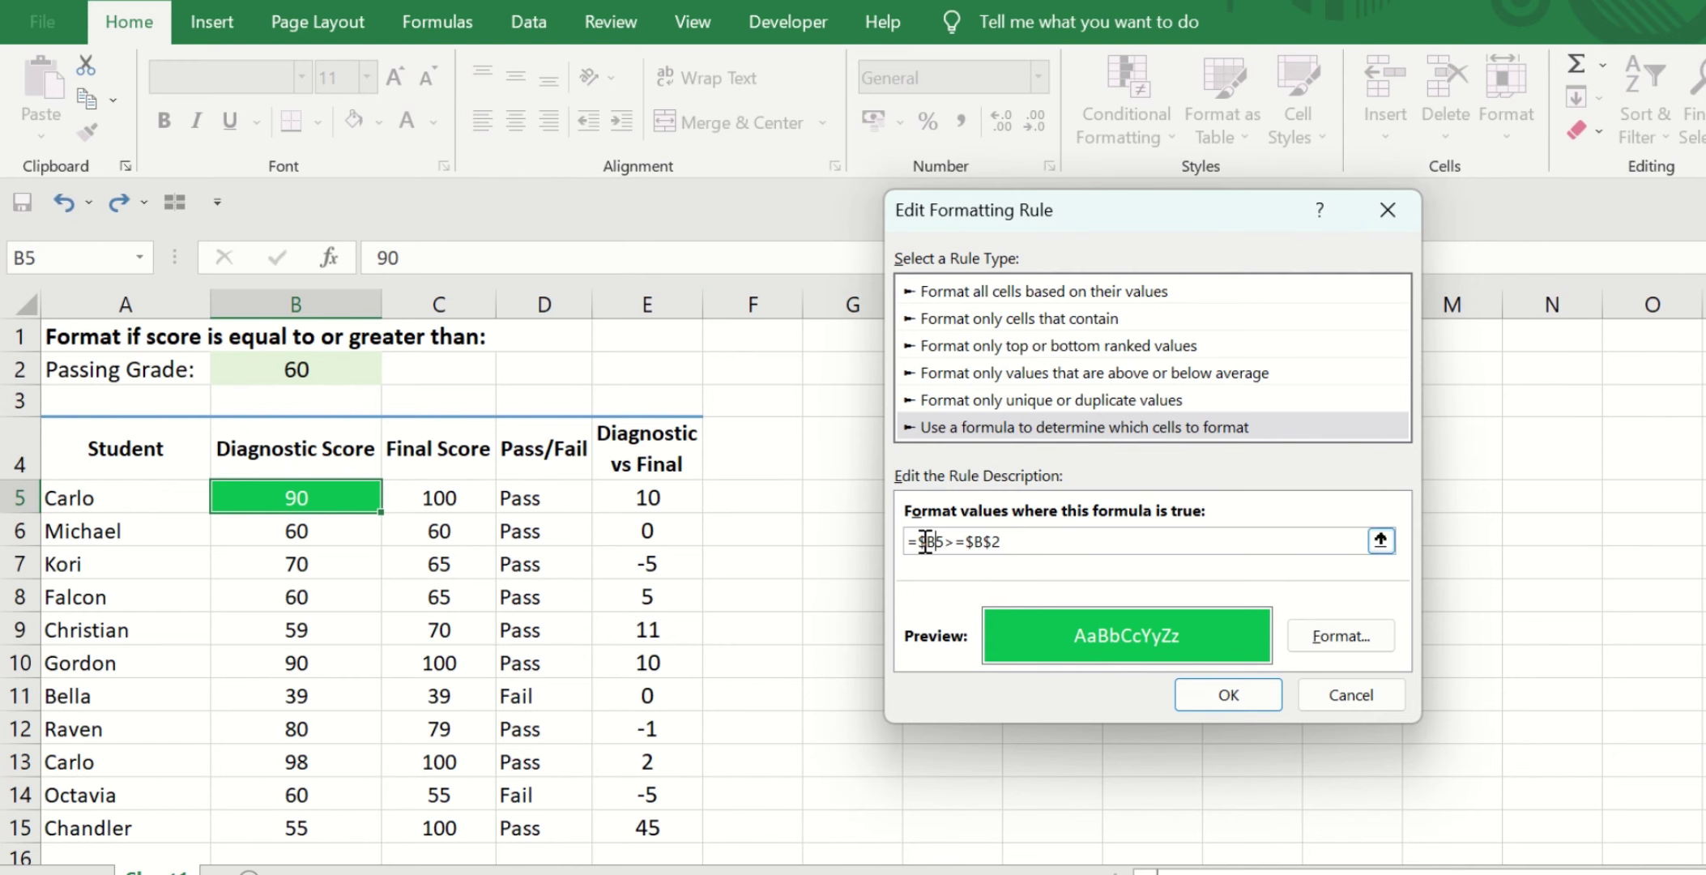
click(1228, 694)
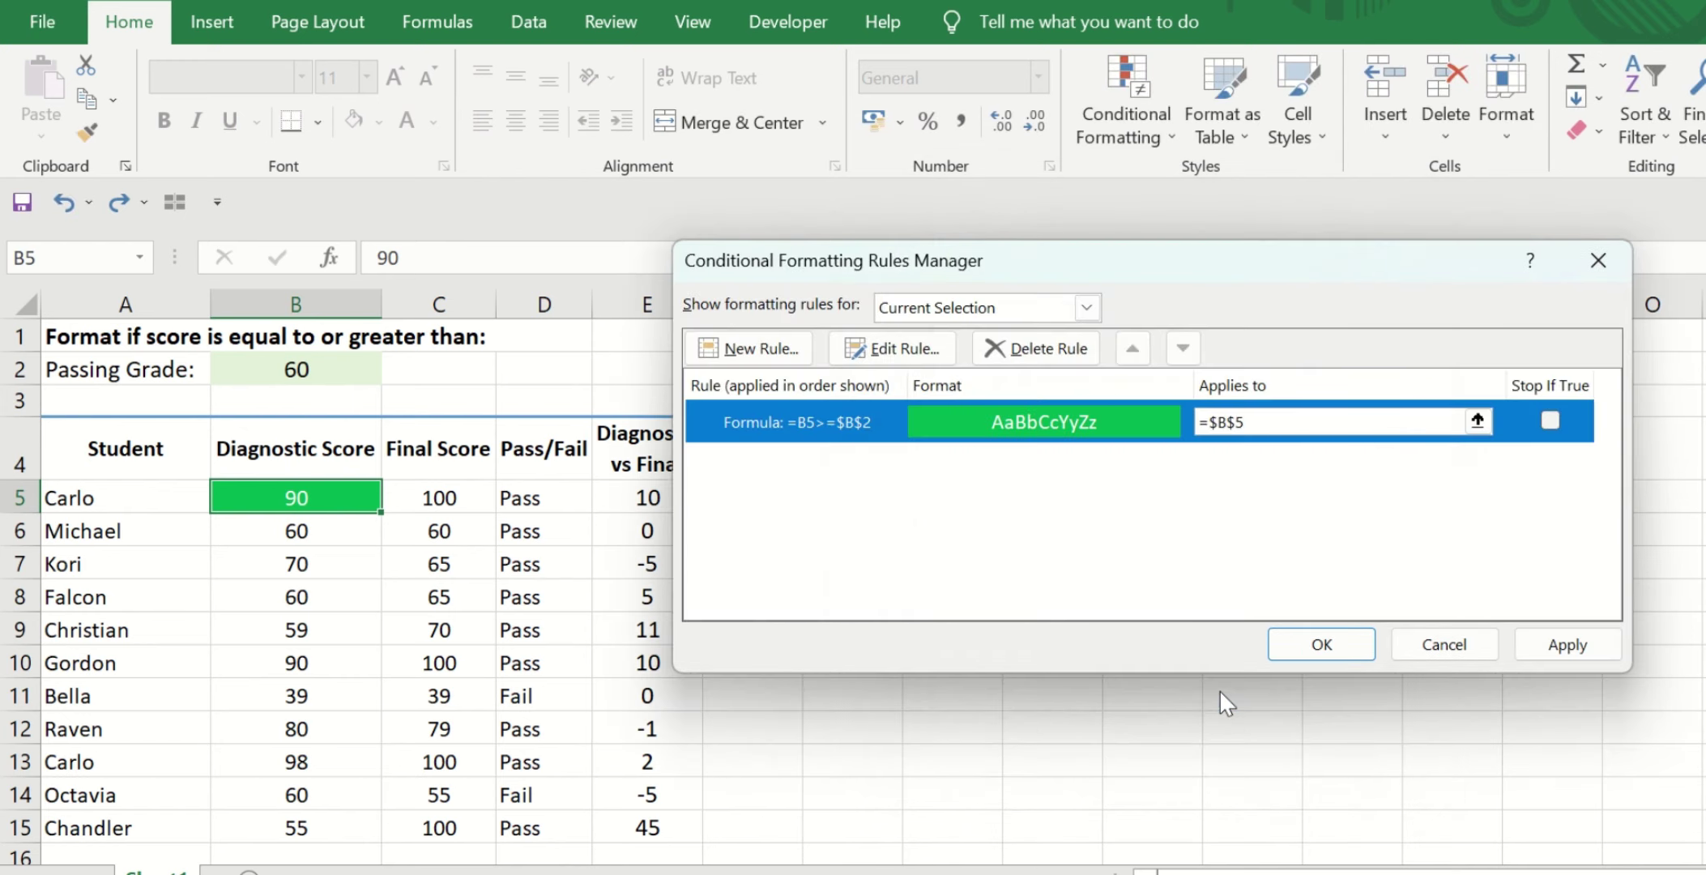
click(1320, 646)
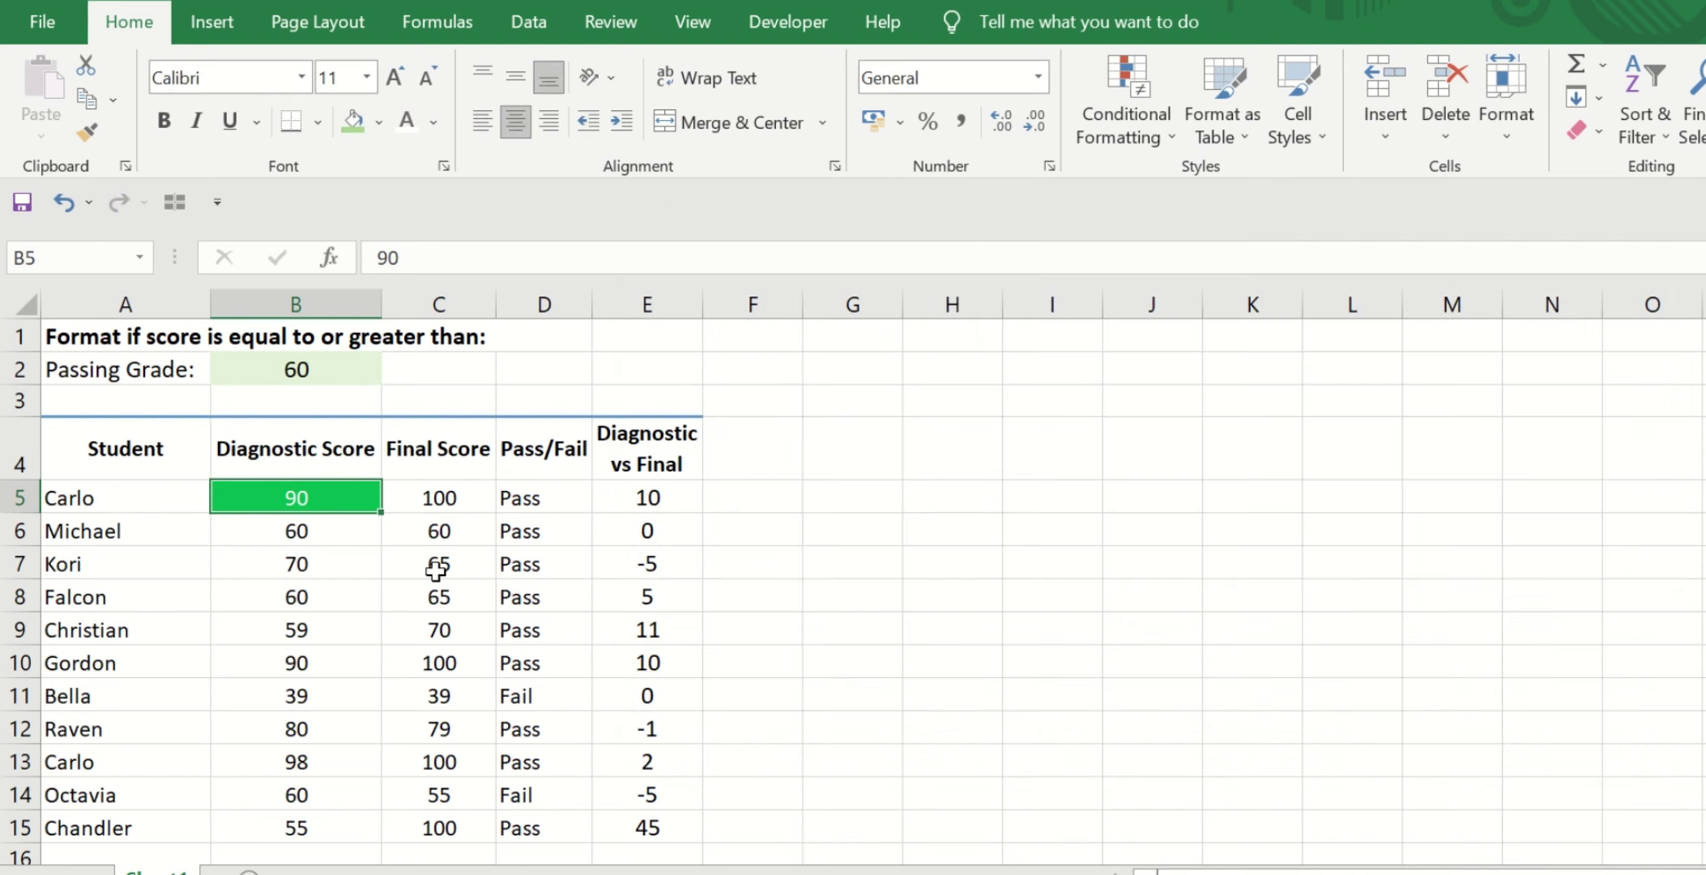
key(ctrl+c)
key(ctrl+shift+Down)
key(ctrl+alt+v)
key(Down)
key(Down)
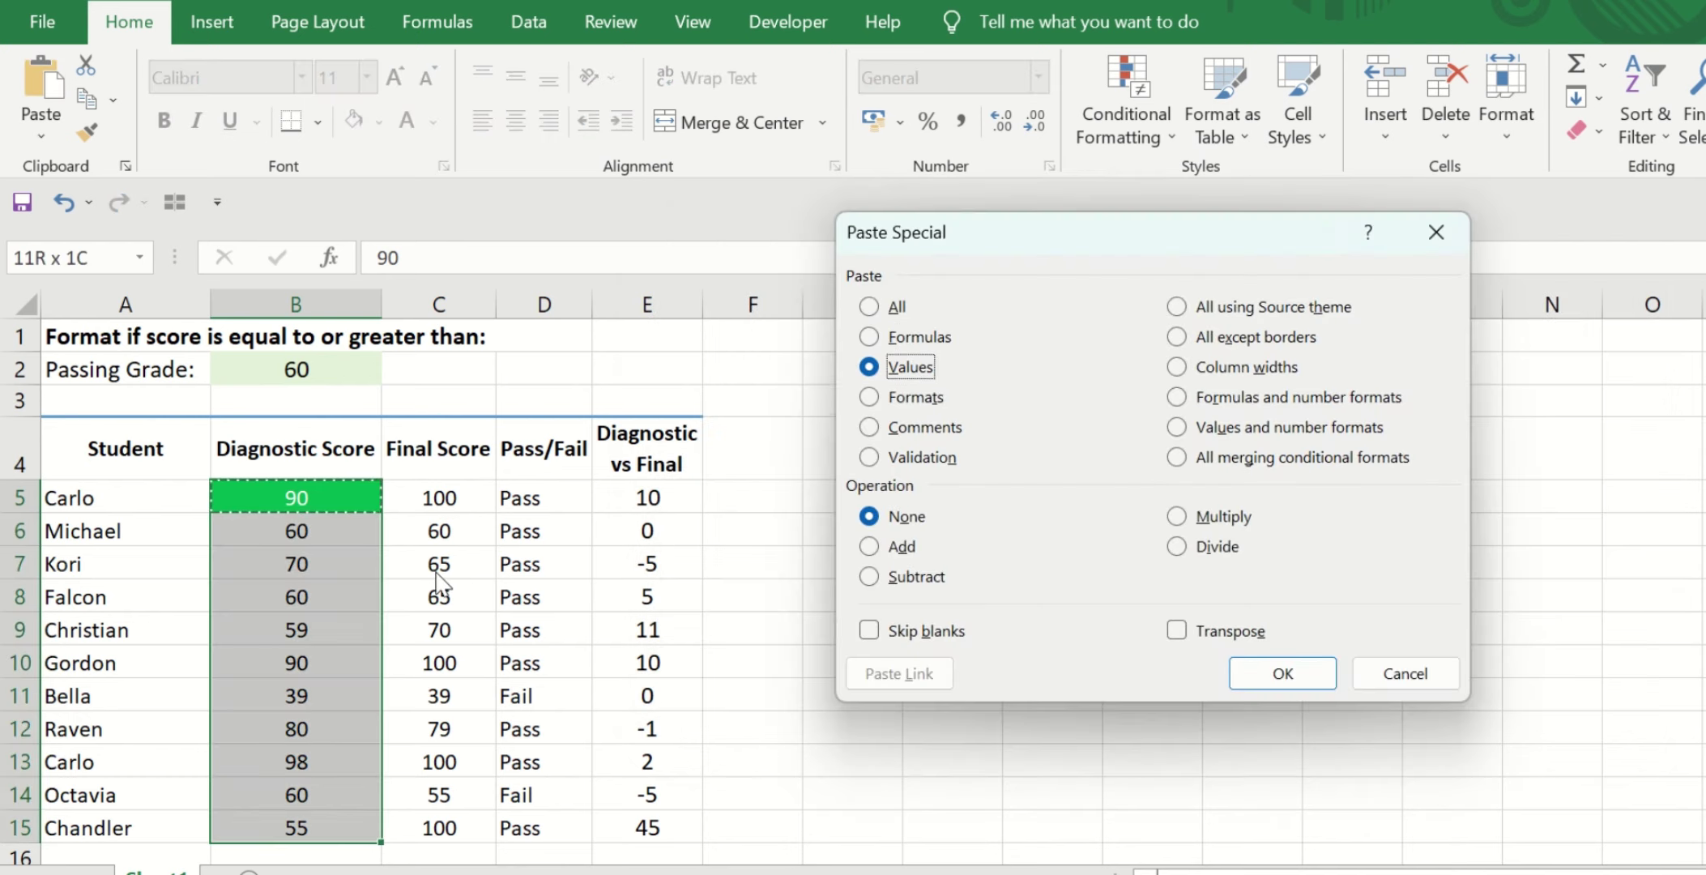
key(Down)
key(Return)
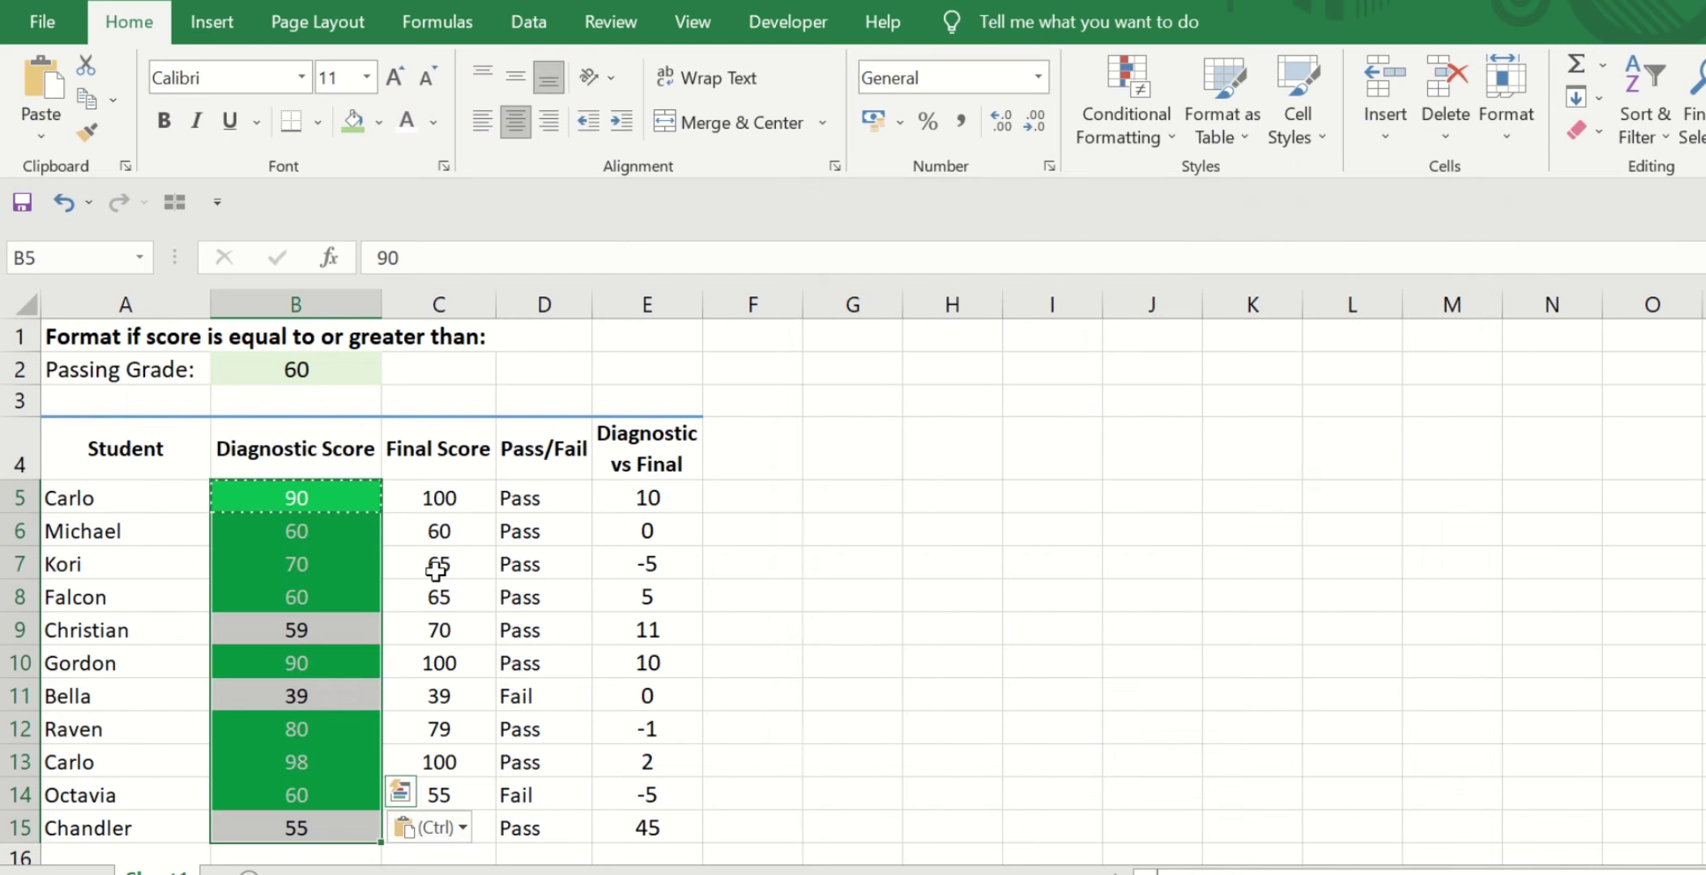
key(Escape)
click(553, 491)
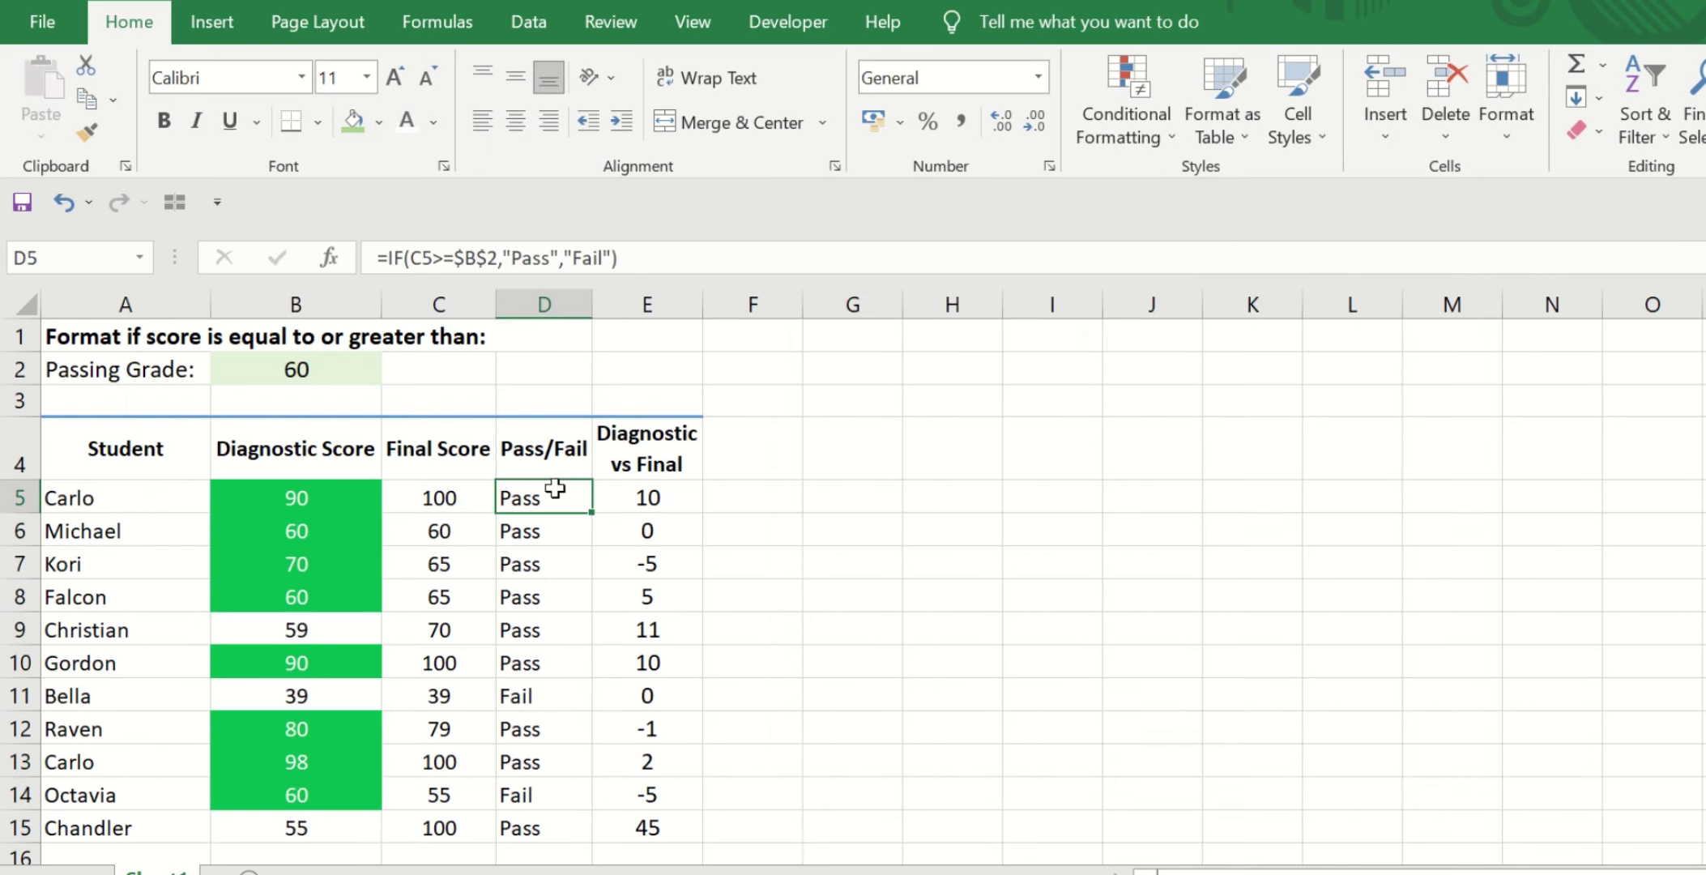
click(357, 621)
click(332, 697)
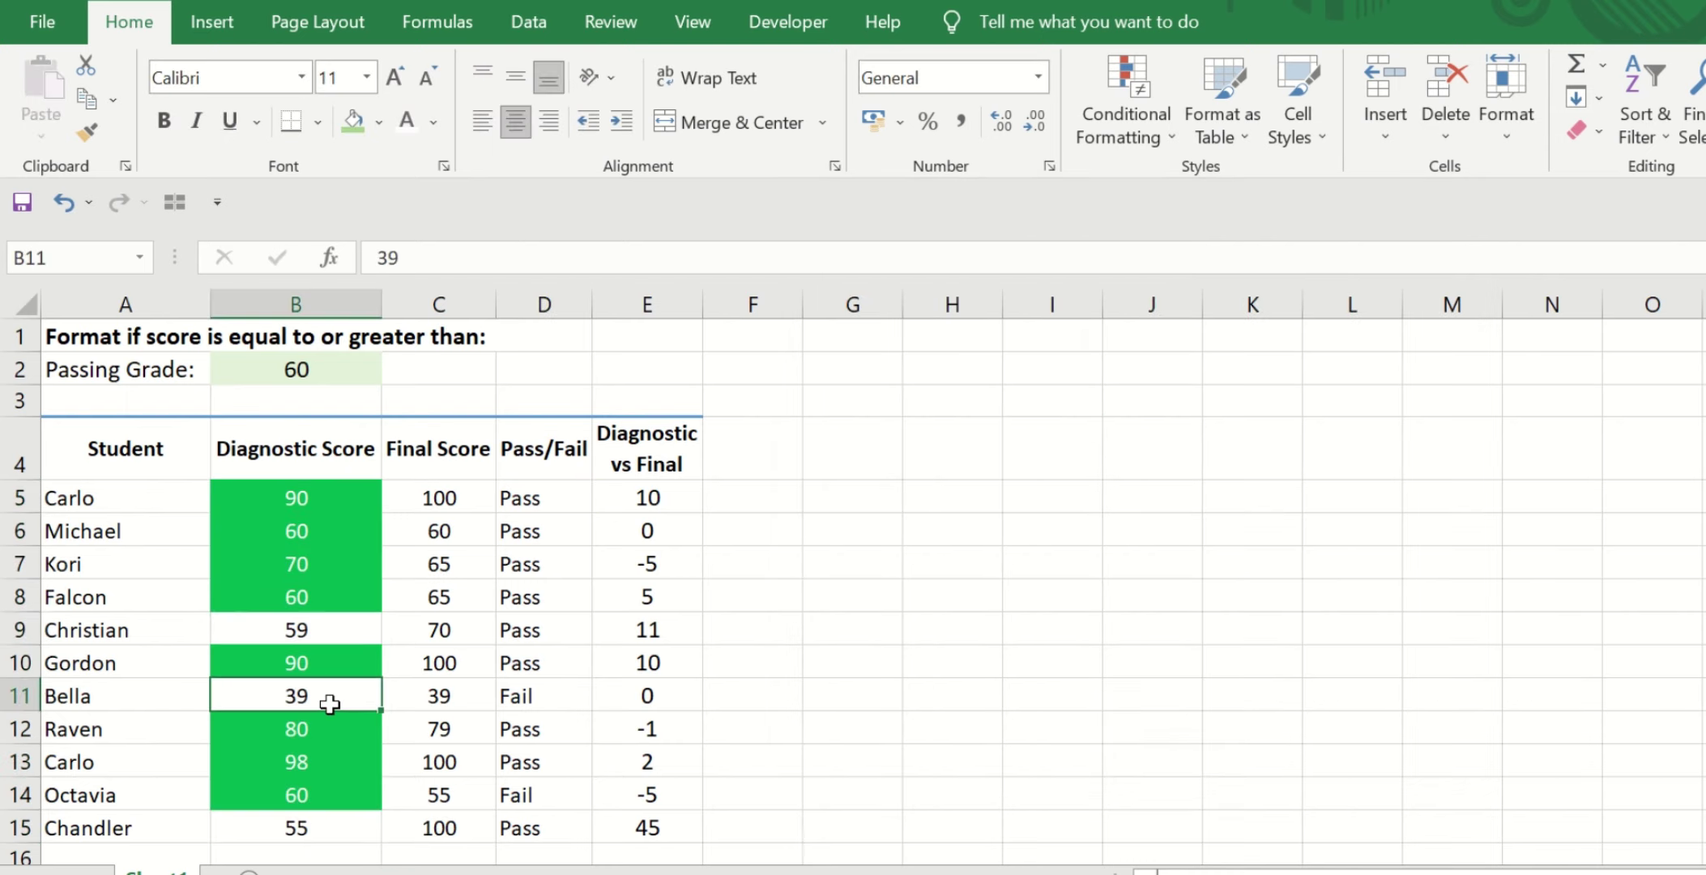
click(328, 824)
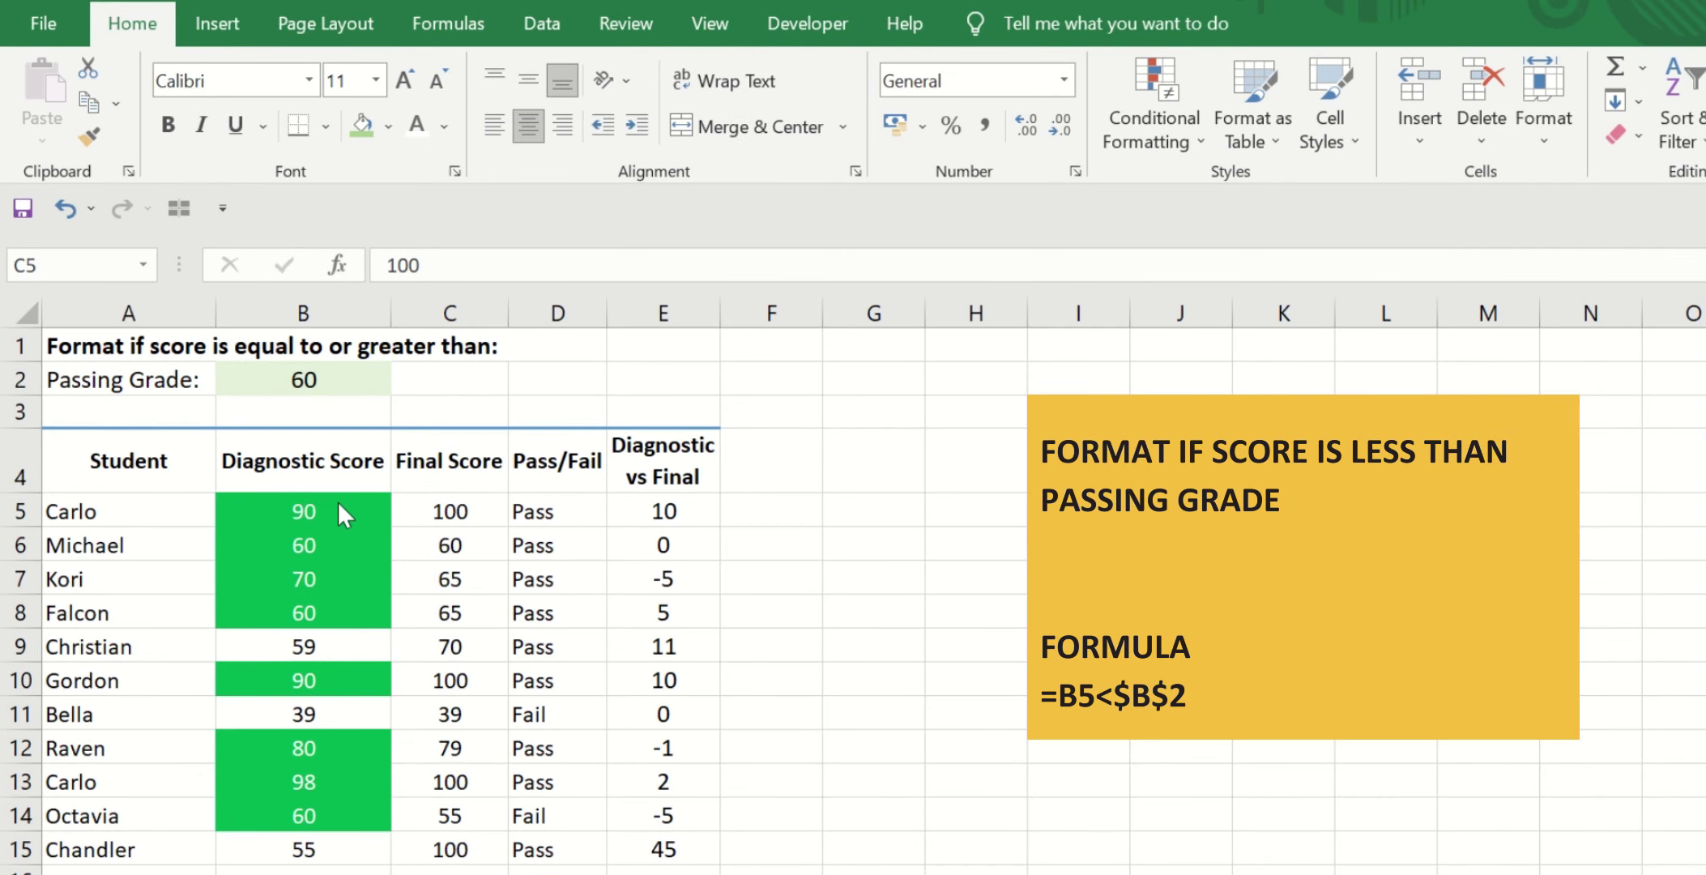
click(338, 504)
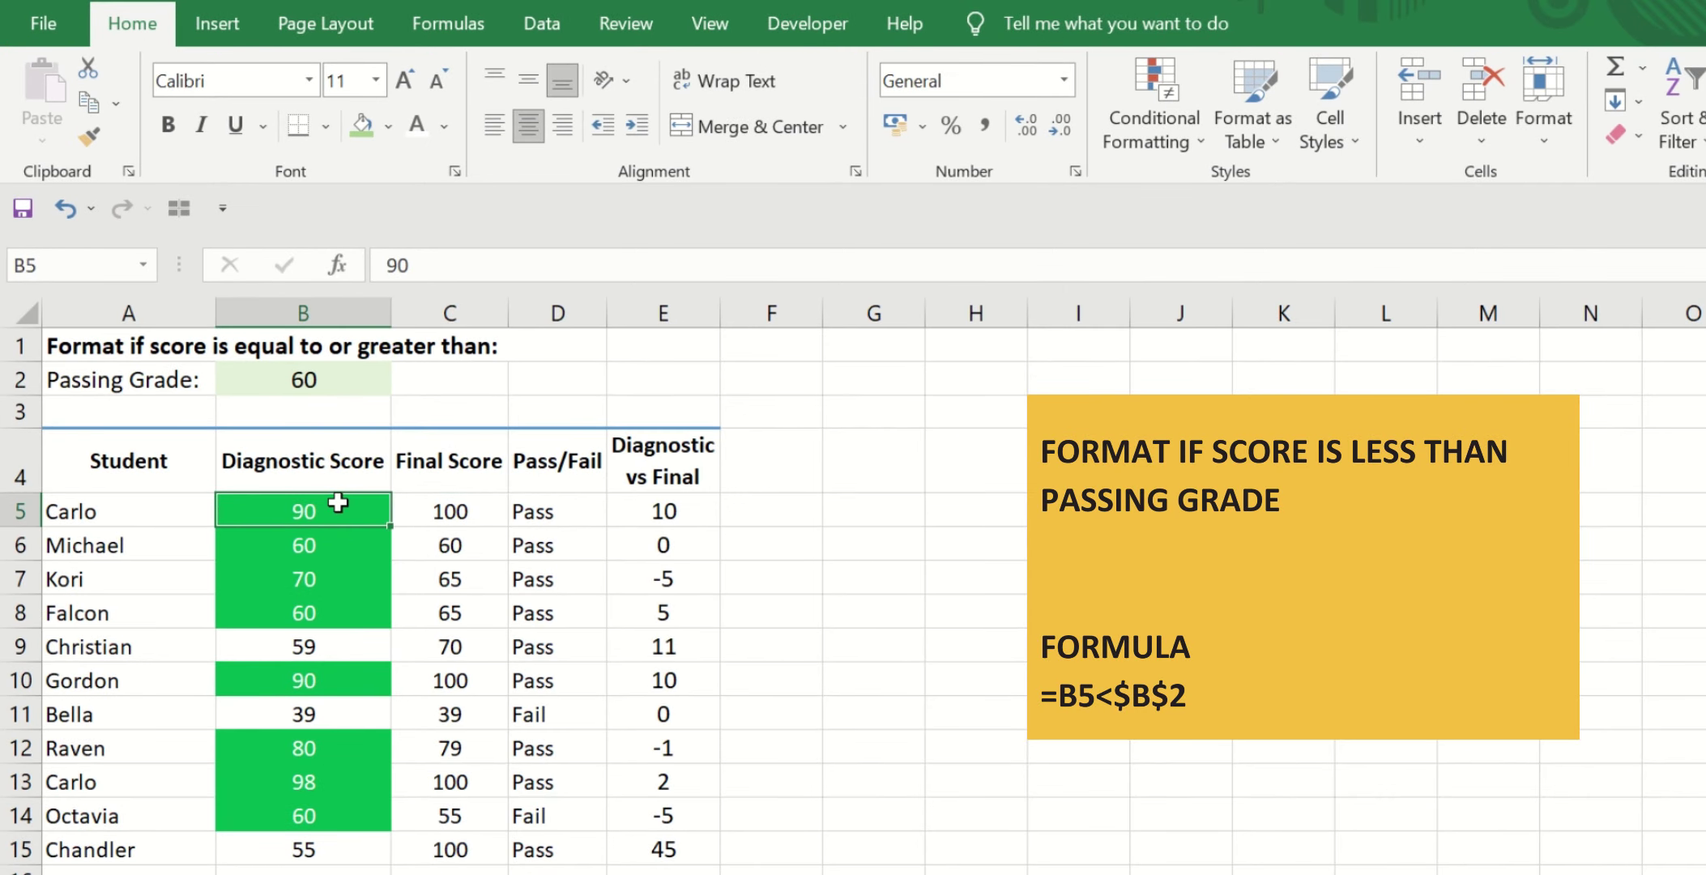
Start a formula-based conditional formatting rule =$B$5<$B$2 comparing B5 to the passing grade
click(1194, 160)
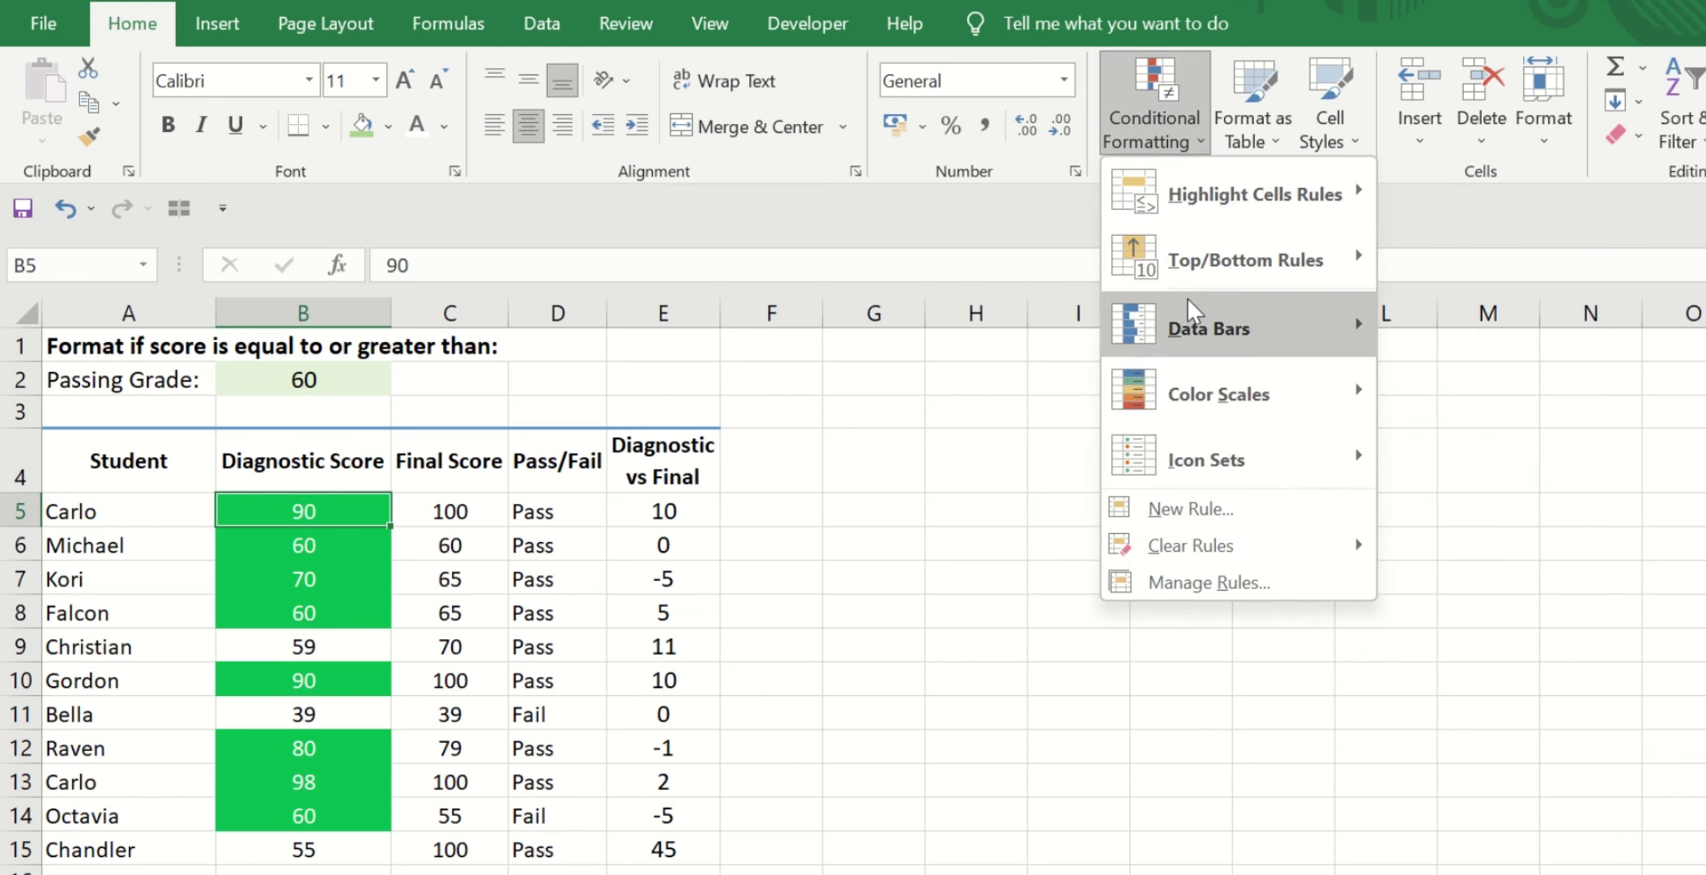
mouse_move(1239, 193)
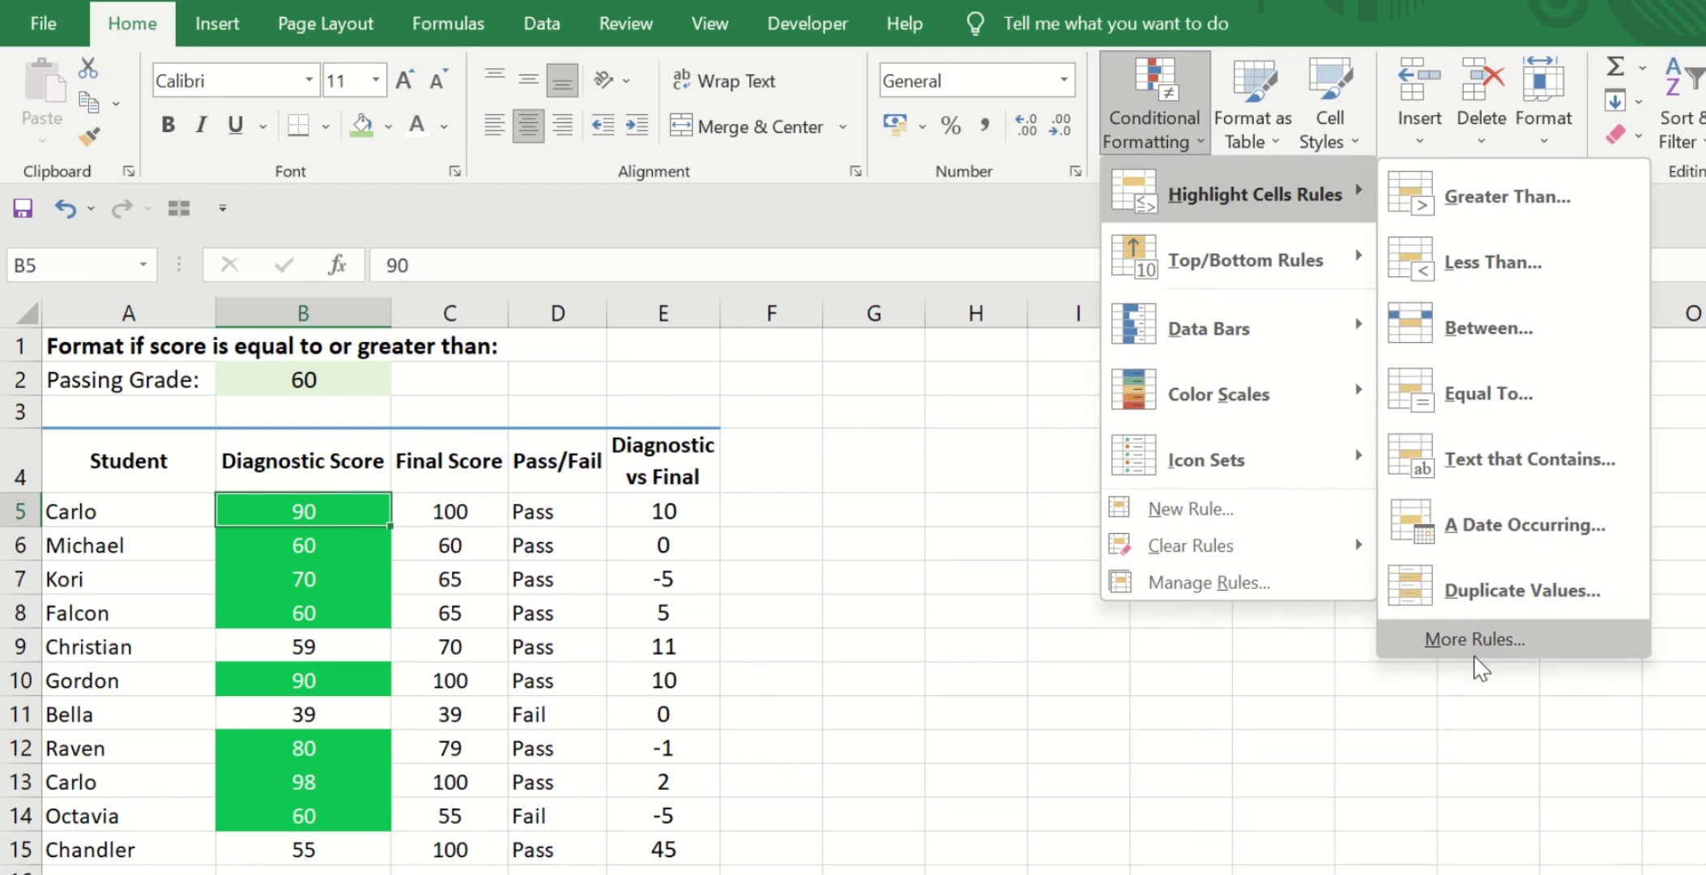
click(1474, 639)
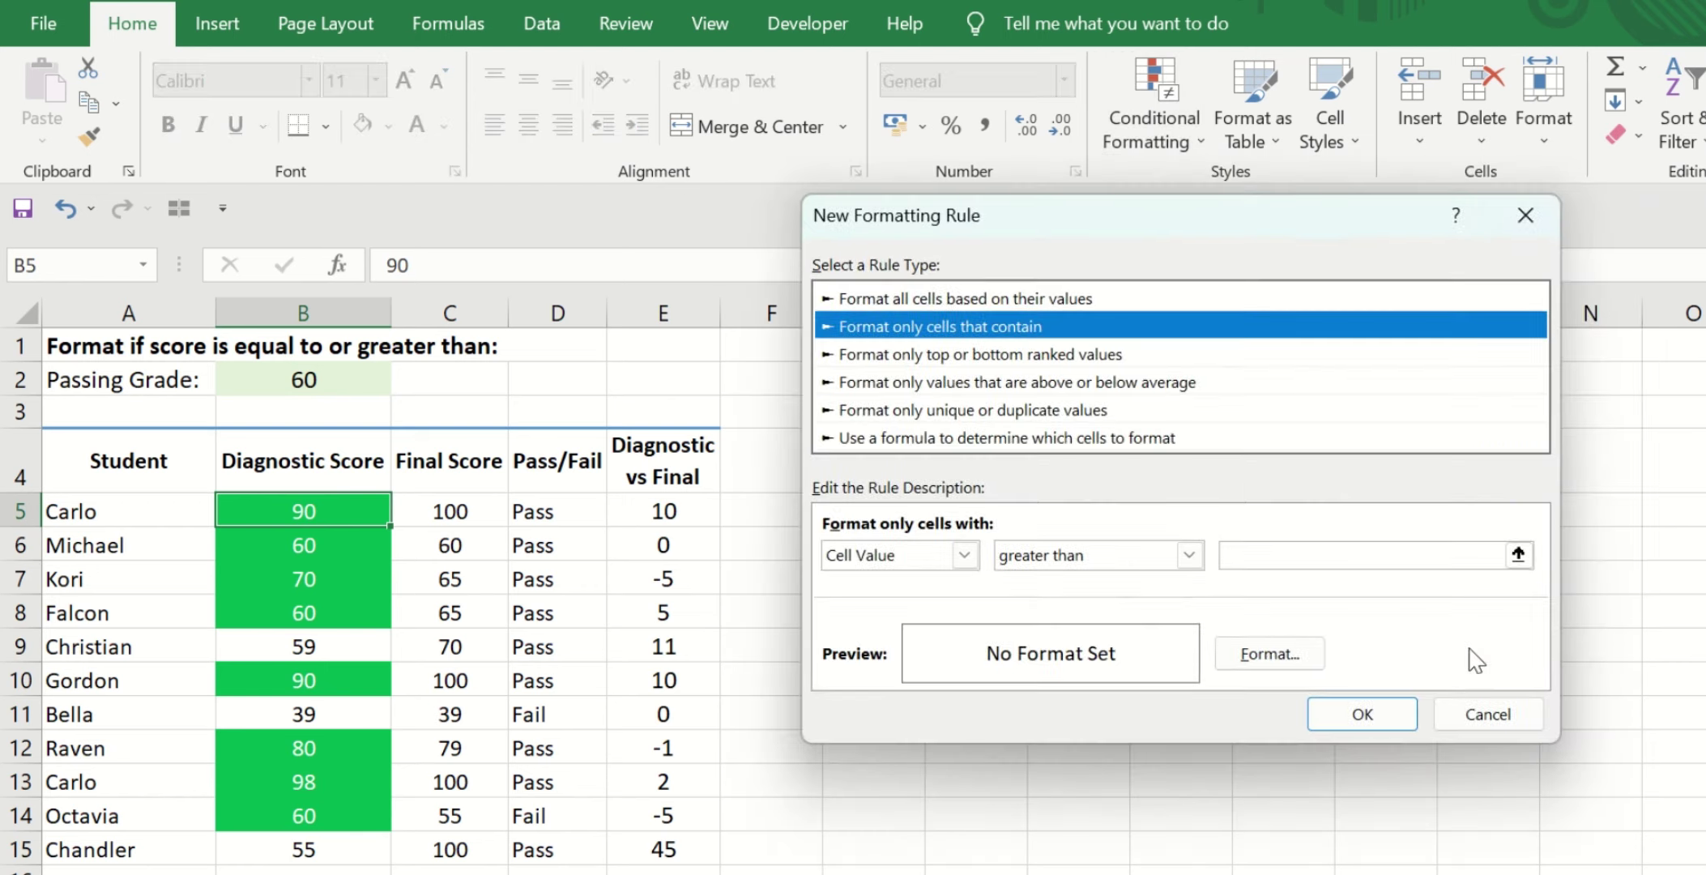
click(1150, 441)
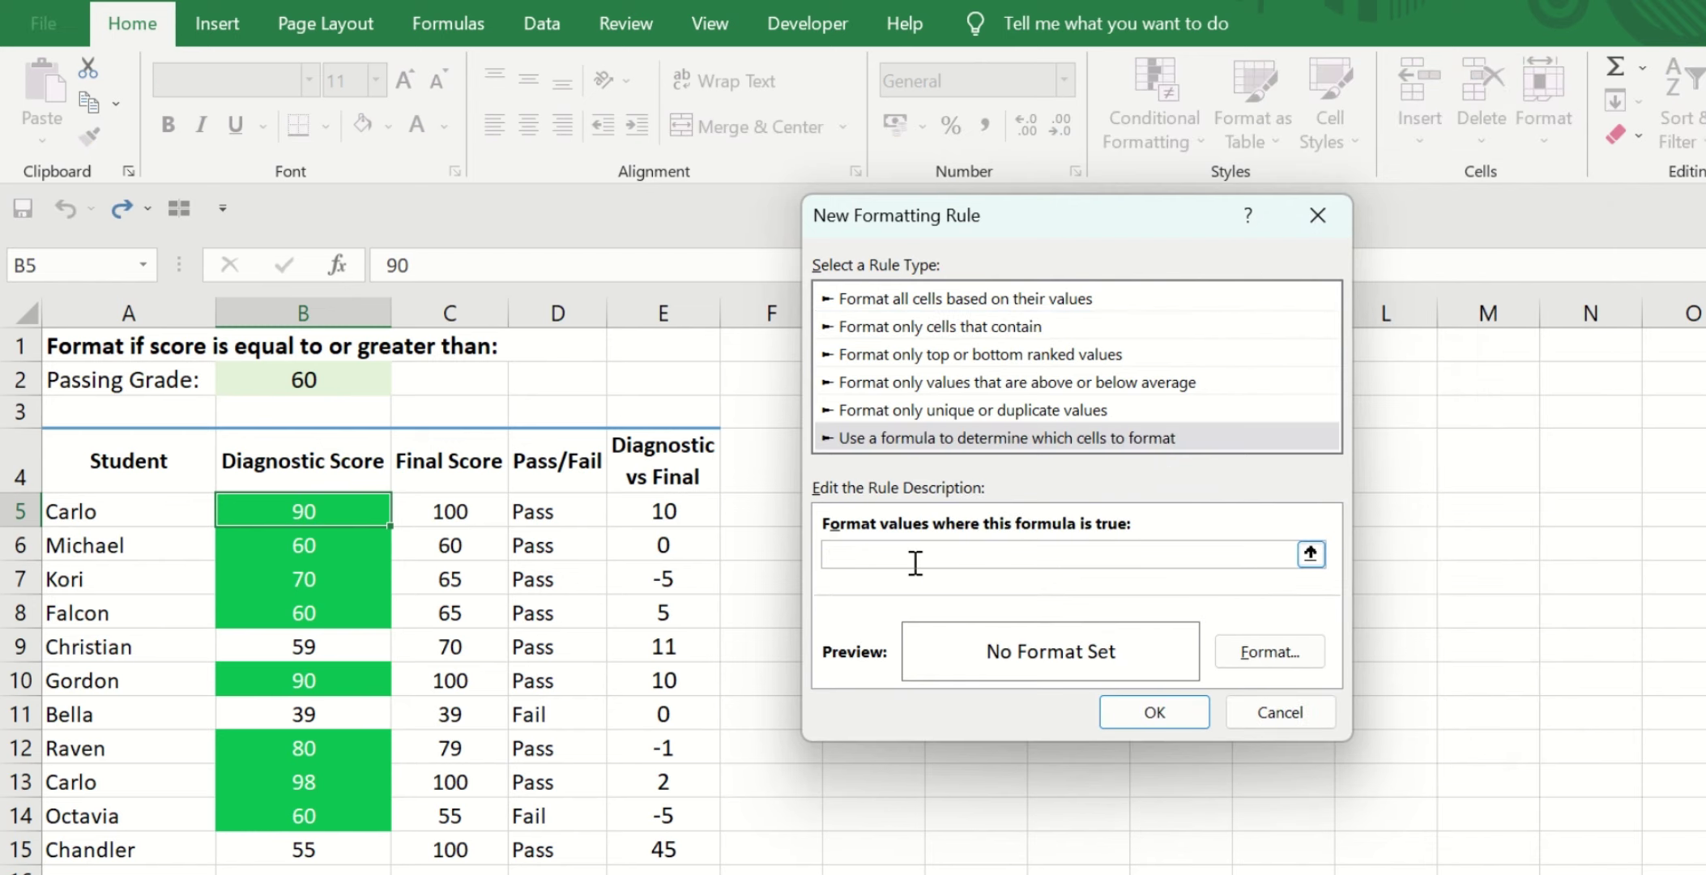
click(1309, 553)
click(343, 514)
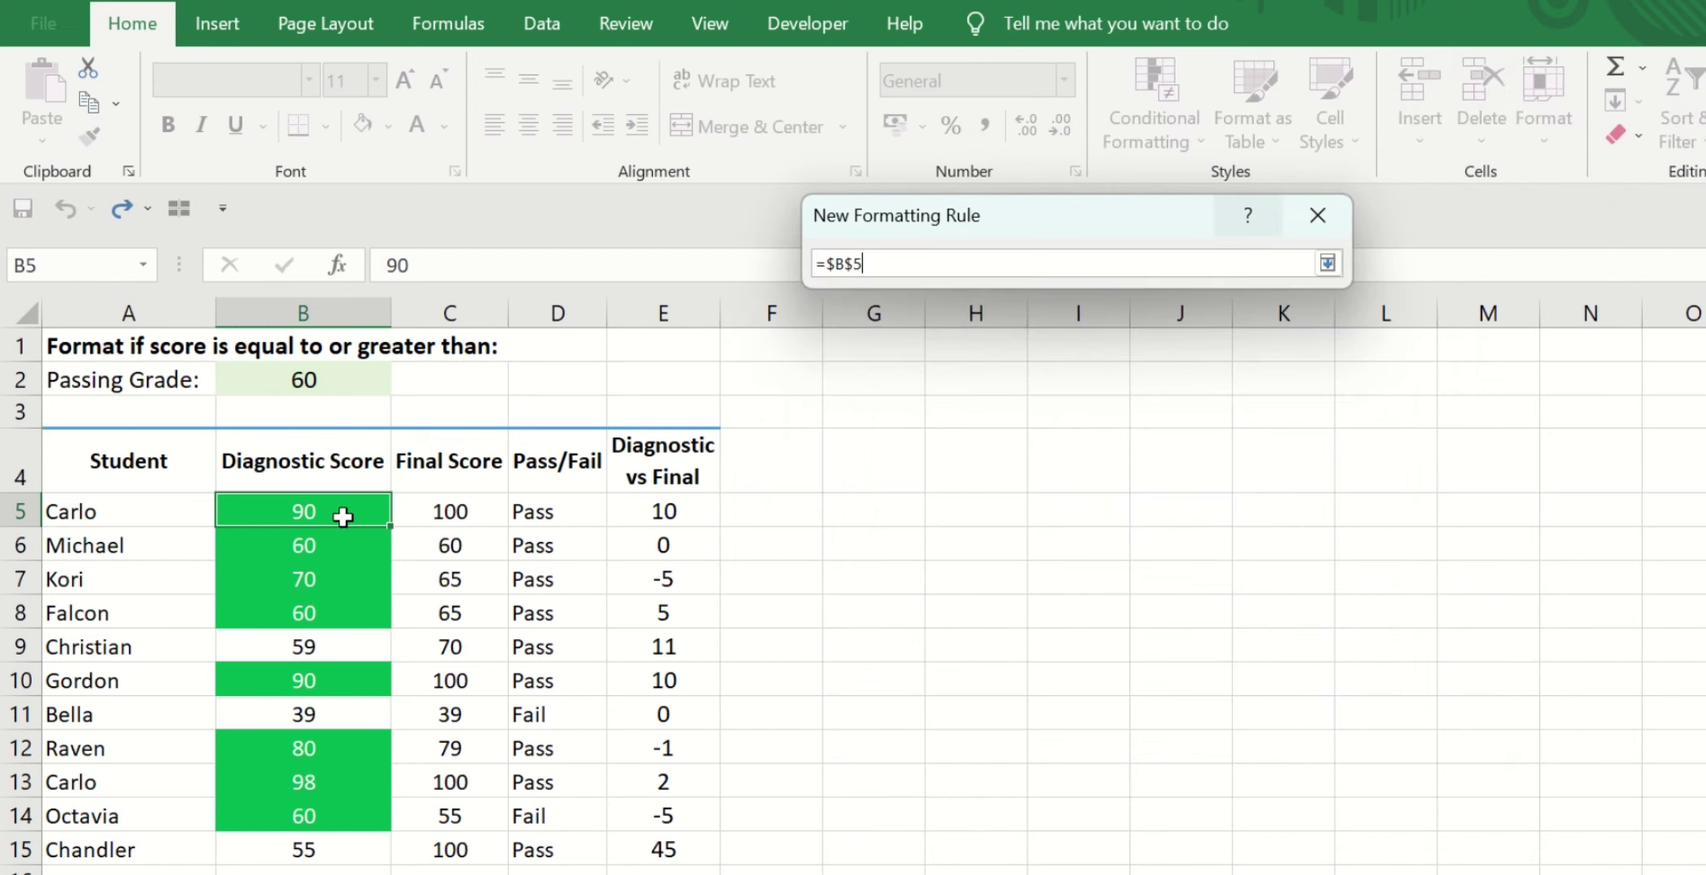
text(<)
click(342, 383)
key(Return)
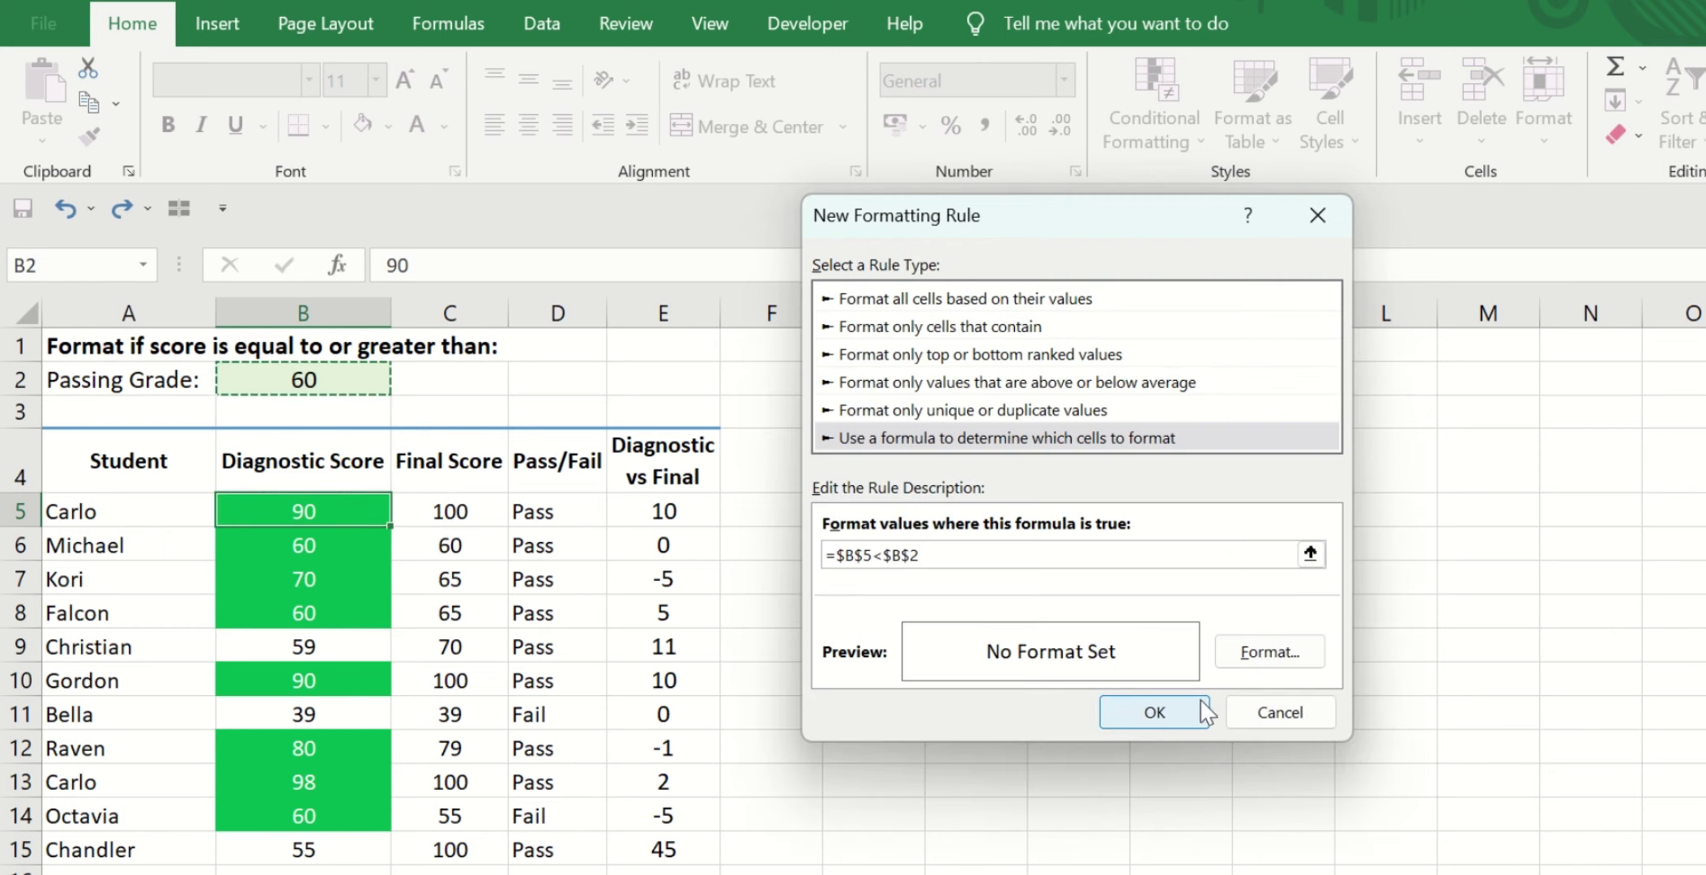
Format the below-passing rule with red fill and white font, and save it
click(1269, 658)
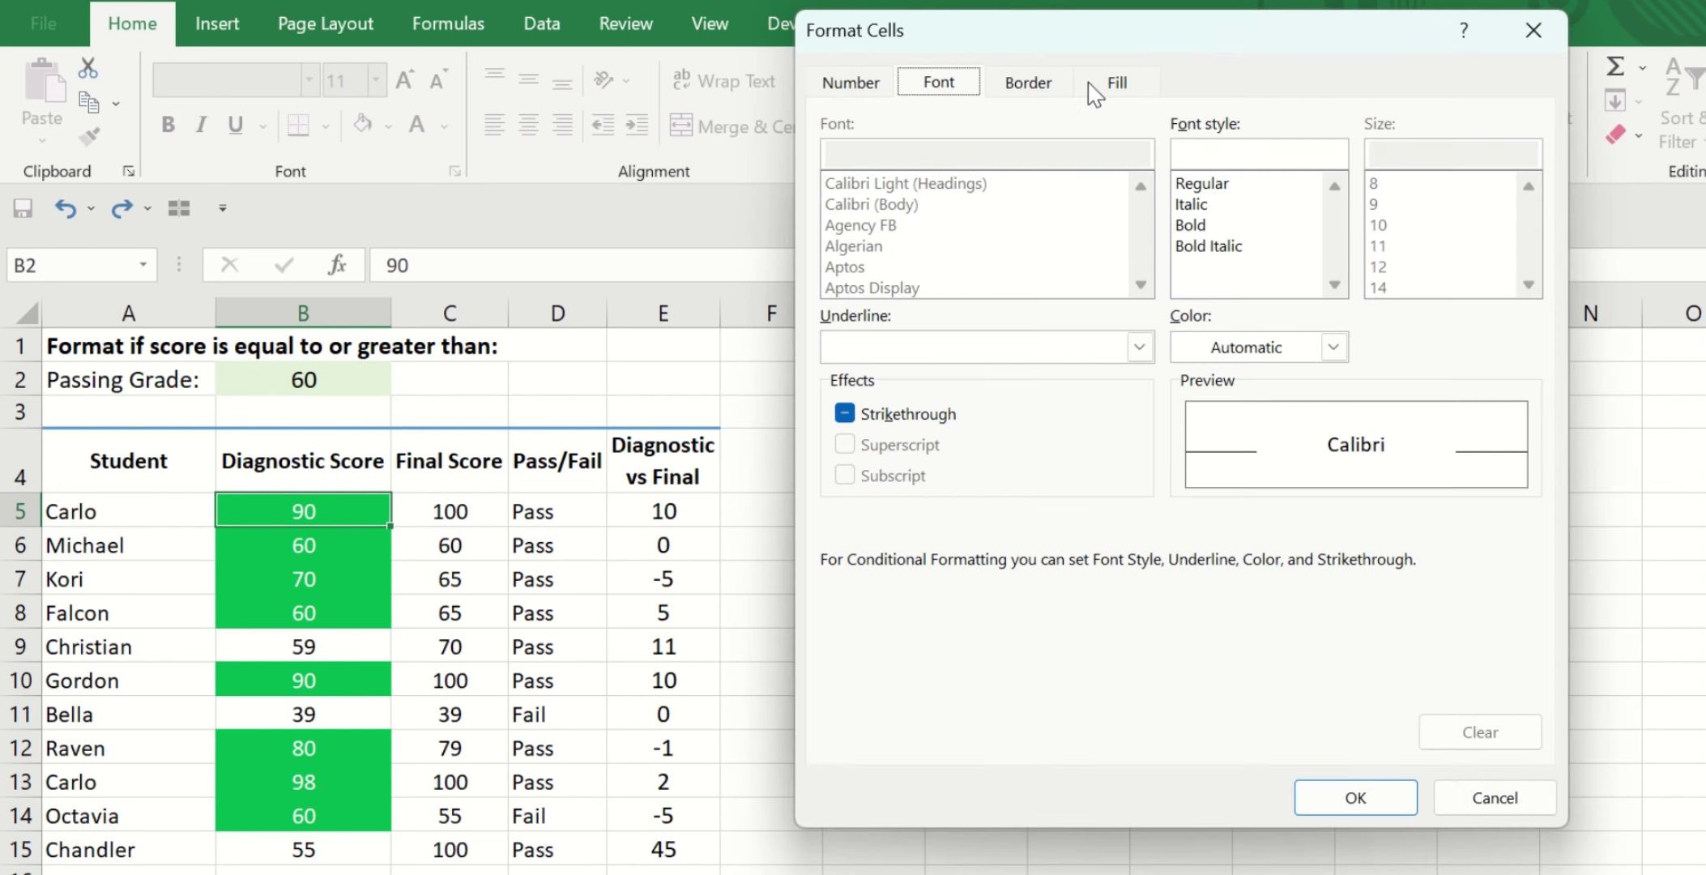
click(1116, 82)
click(873, 360)
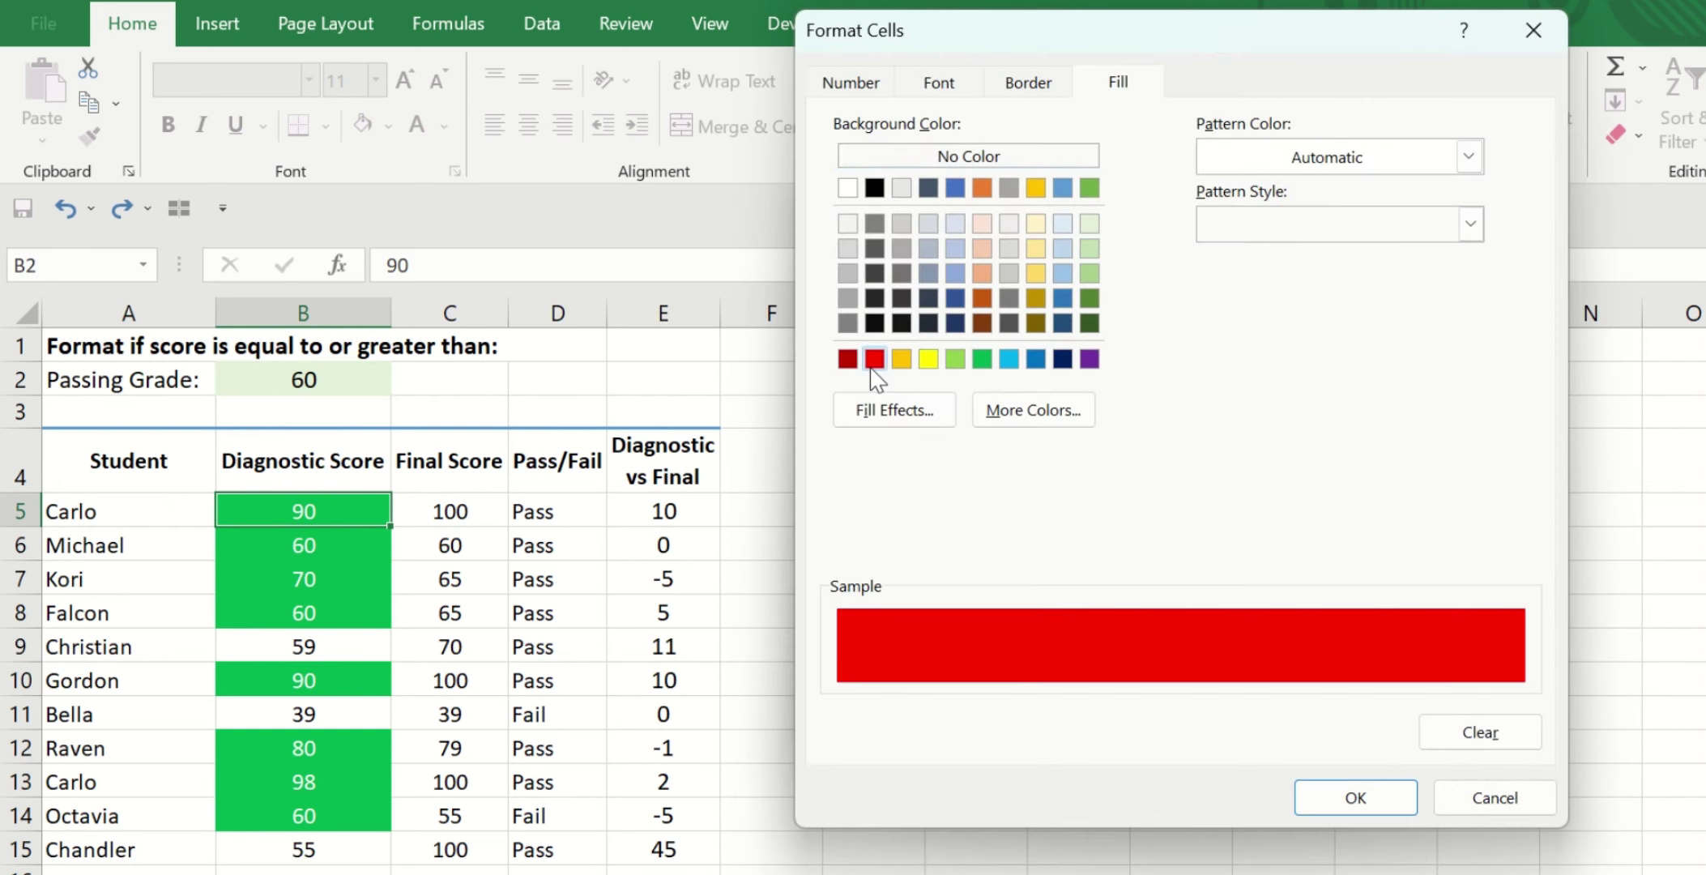
click(939, 82)
click(1333, 347)
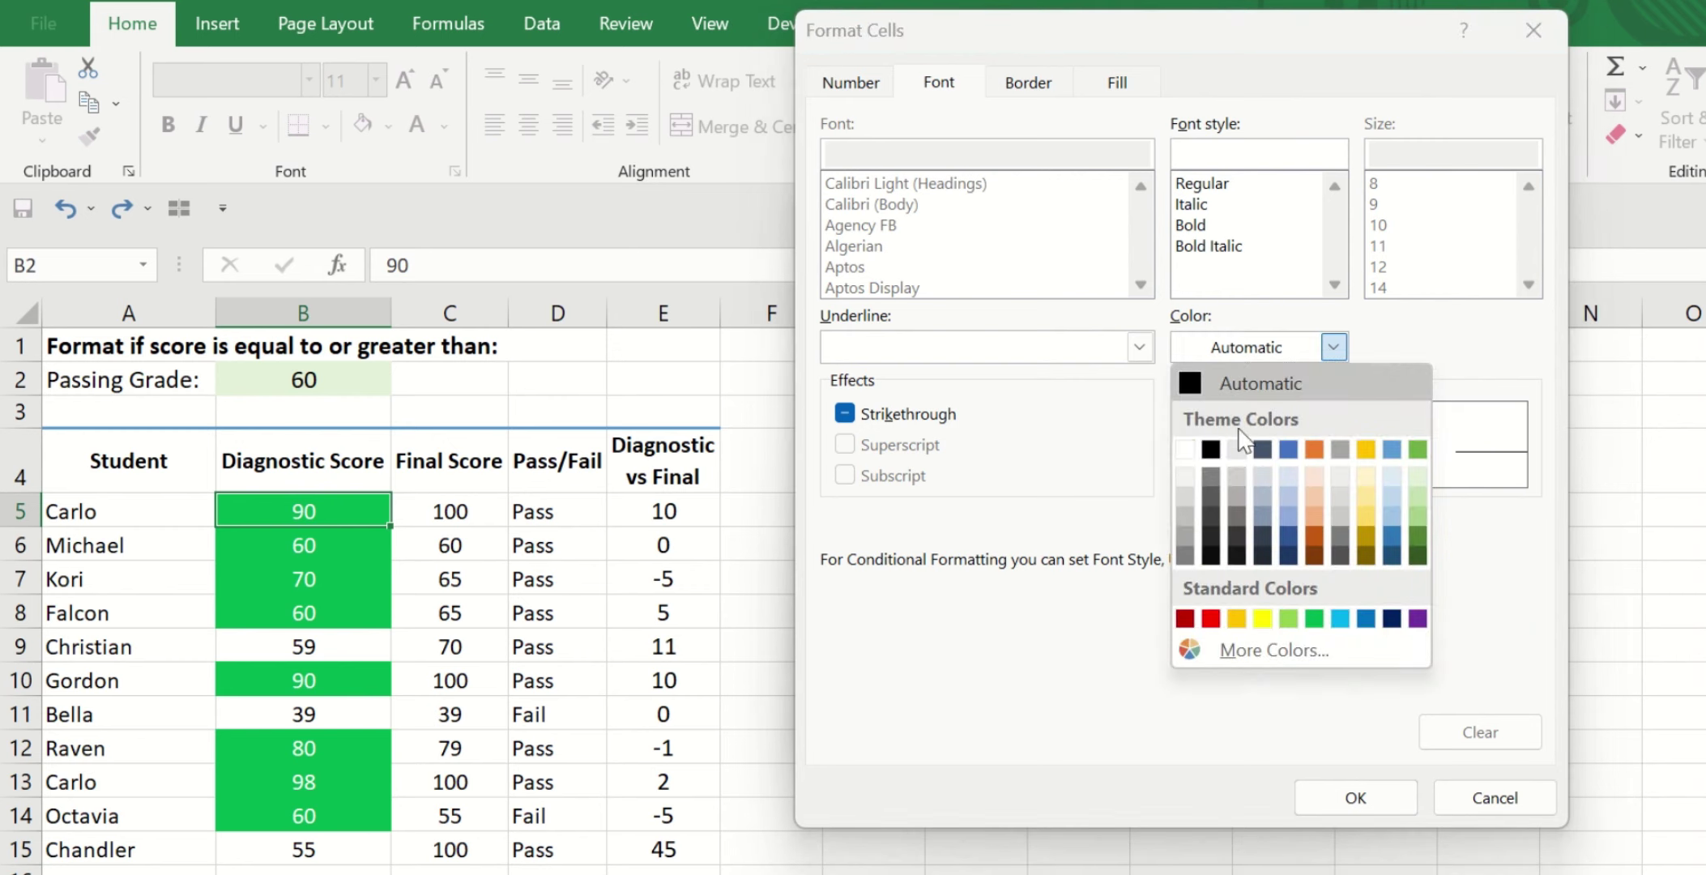
click(1192, 460)
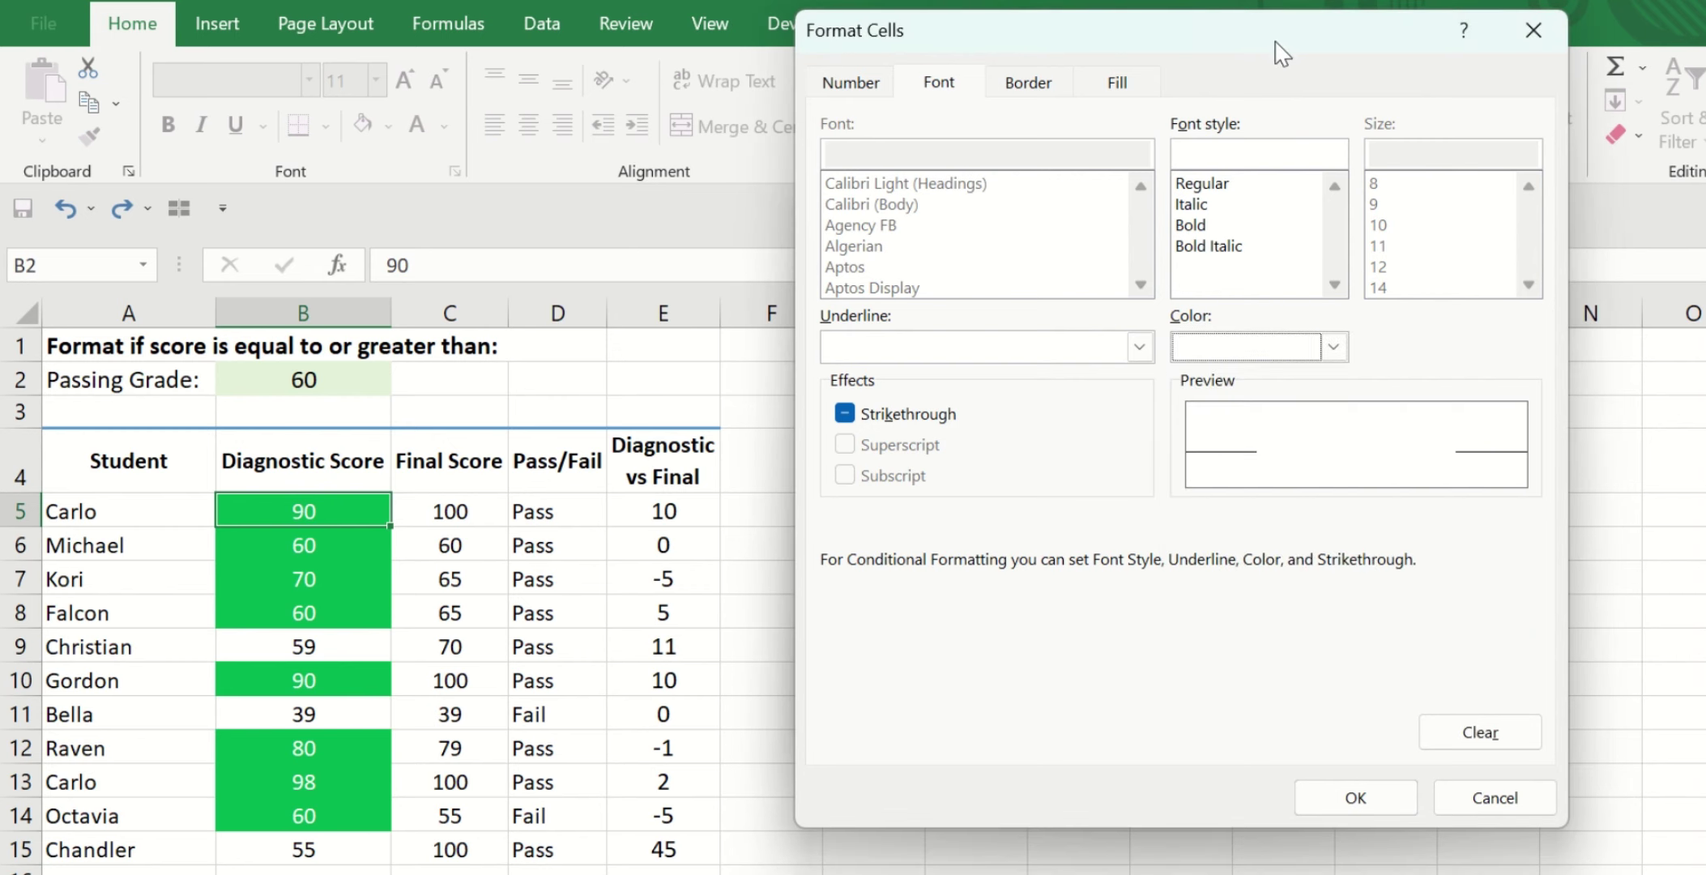
drag(1278, 45, 1020, 7)
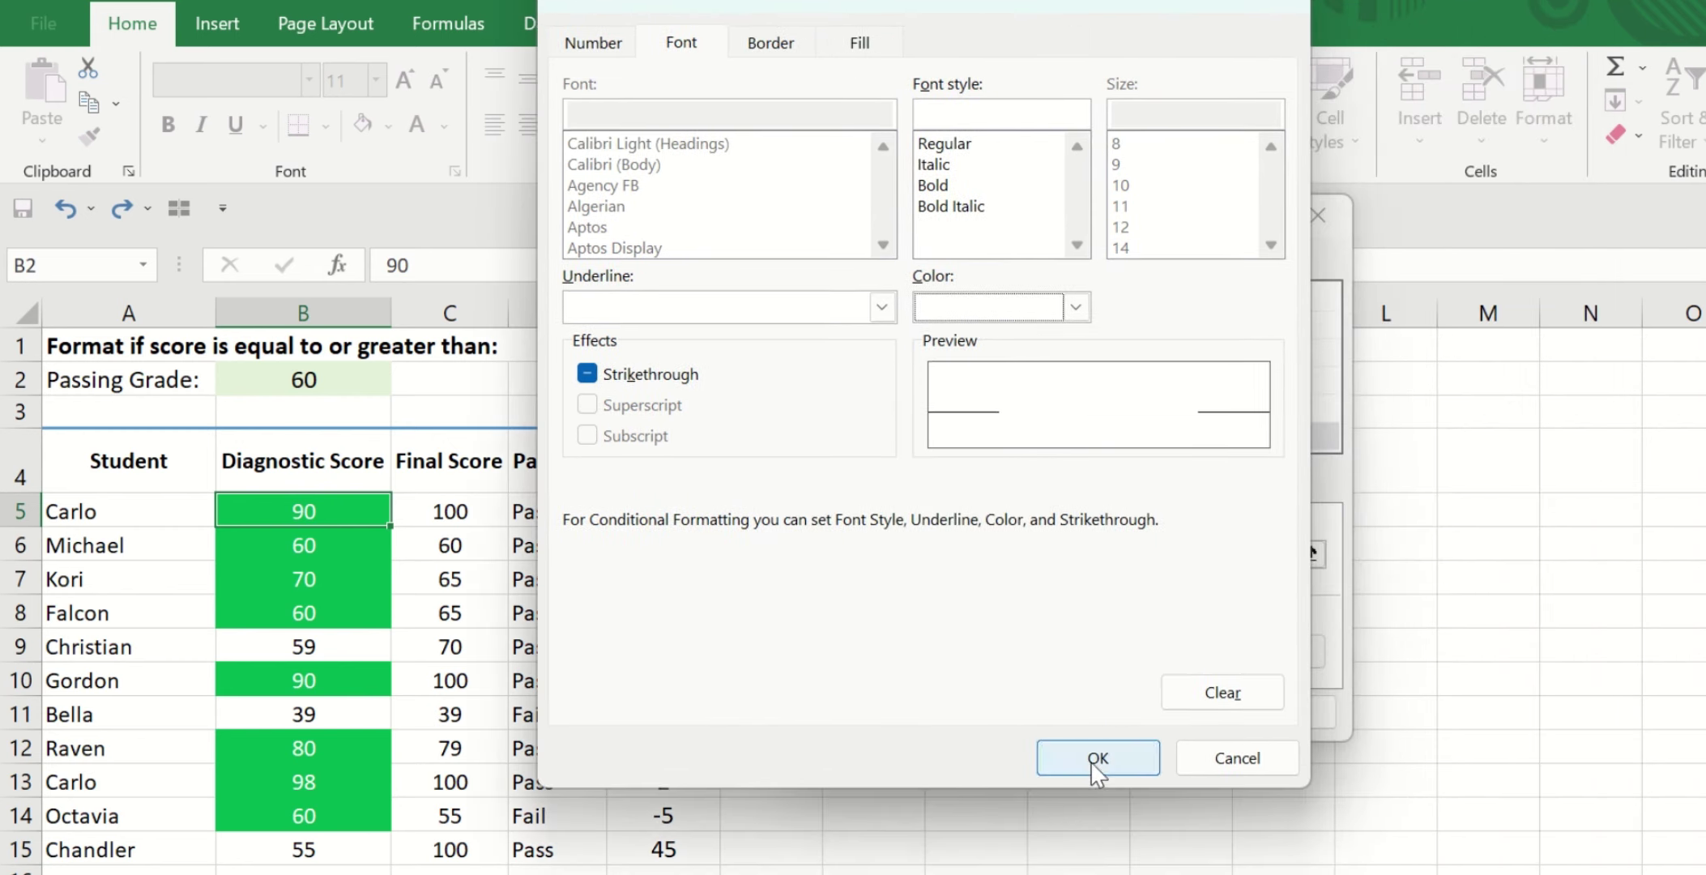
click(1093, 759)
click(1168, 715)
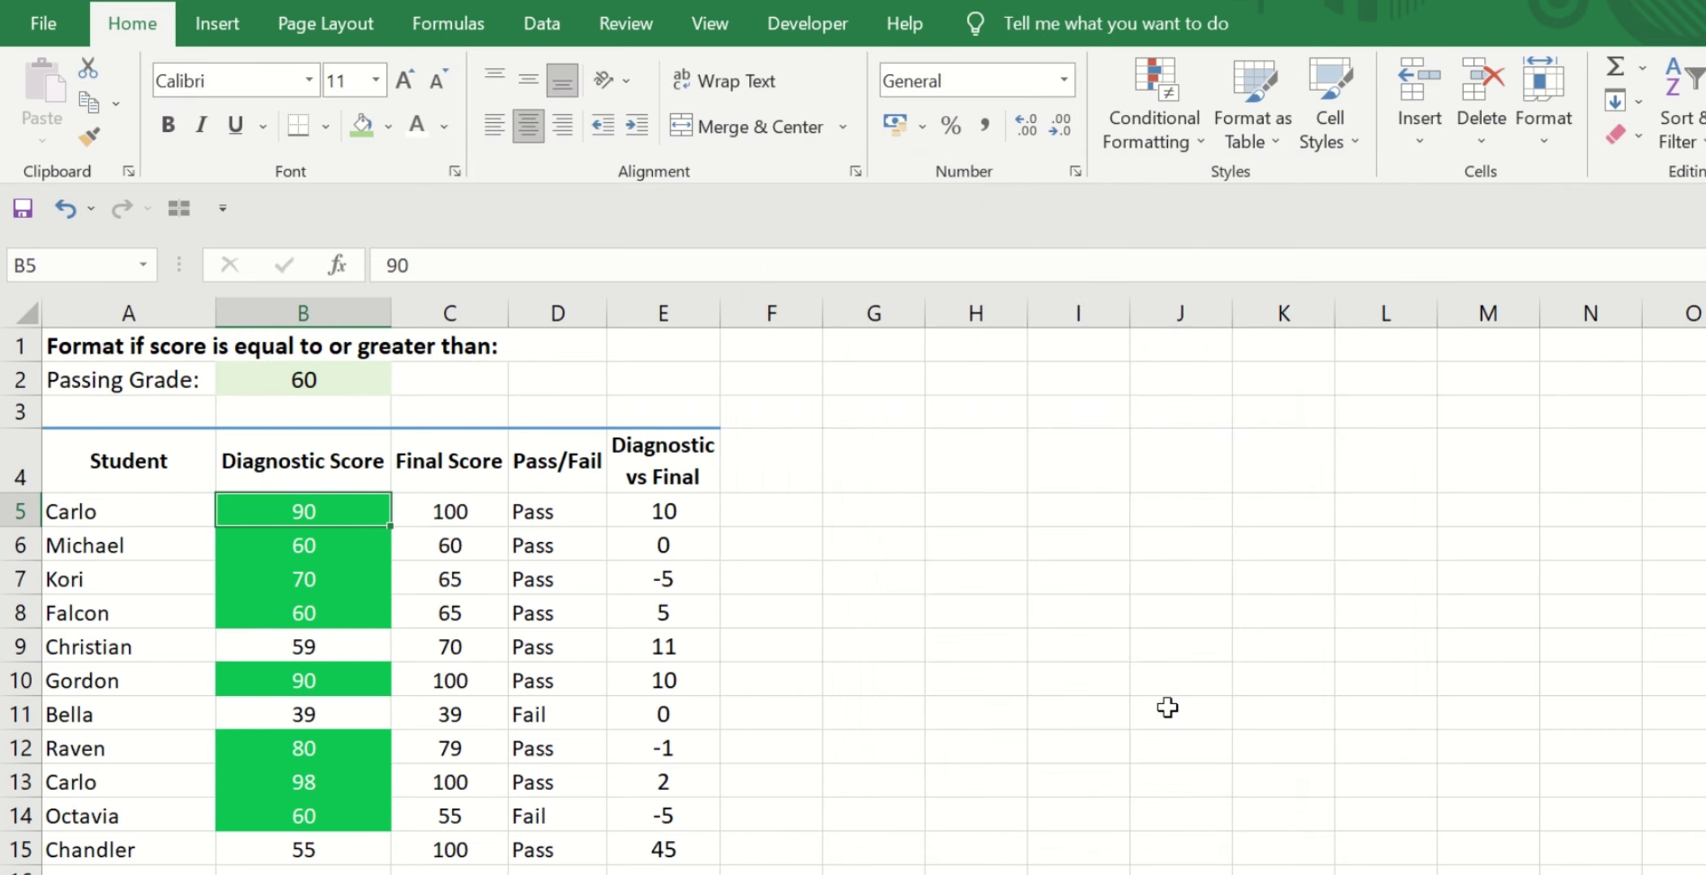
Test B5 with a score of 50, then set it back to 85
text(50)
key(Return)
key(Up)
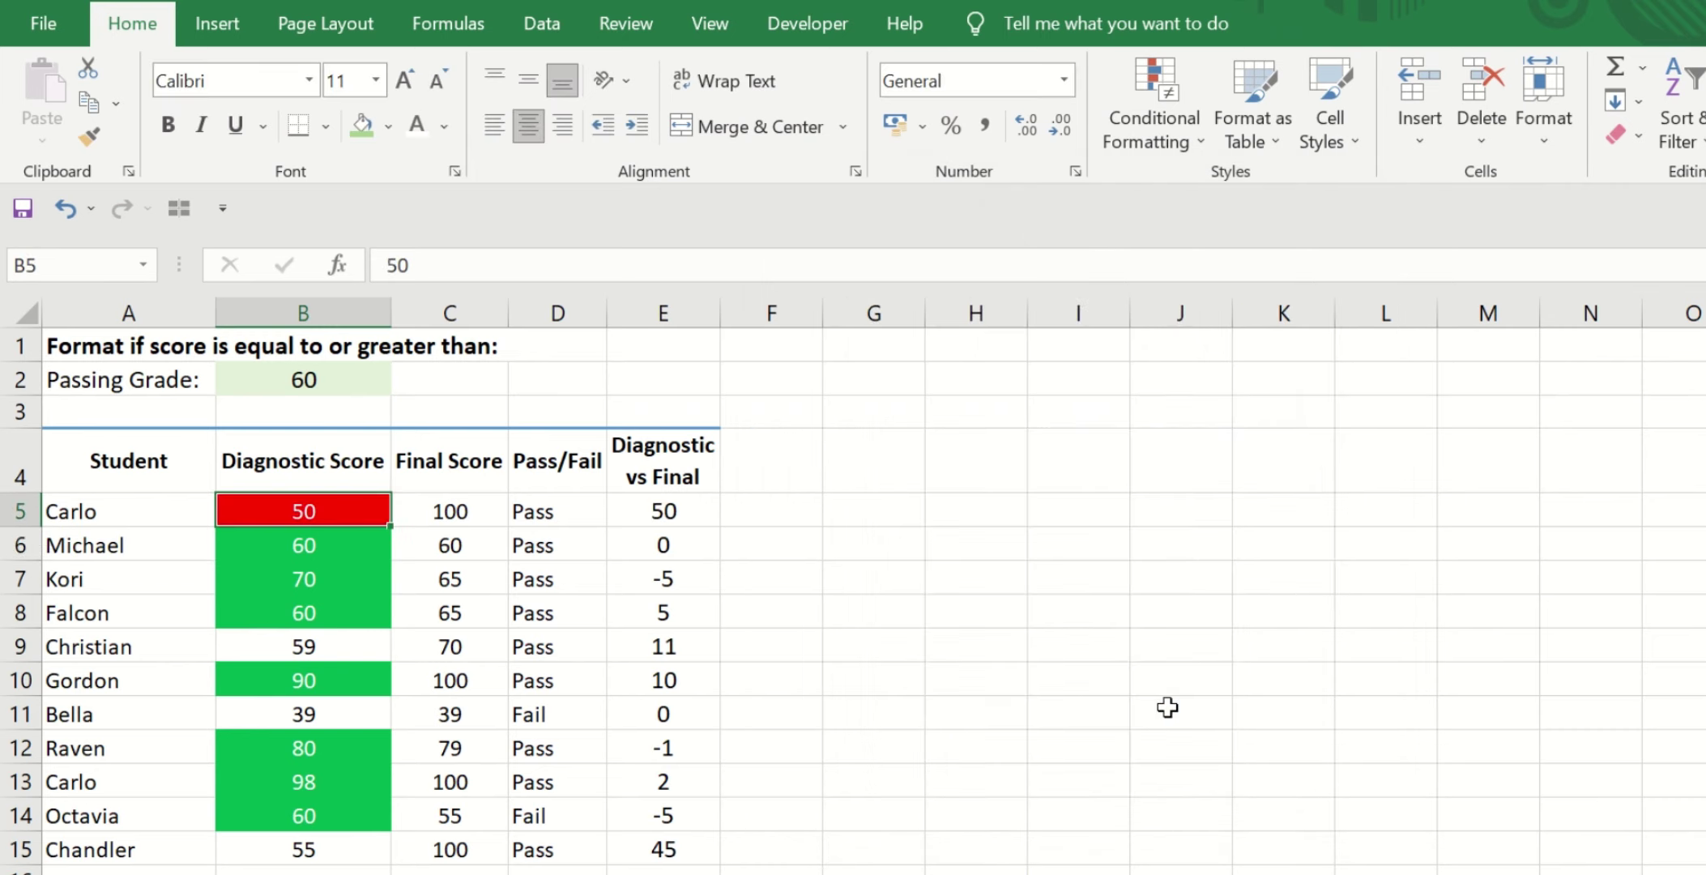
text(8)
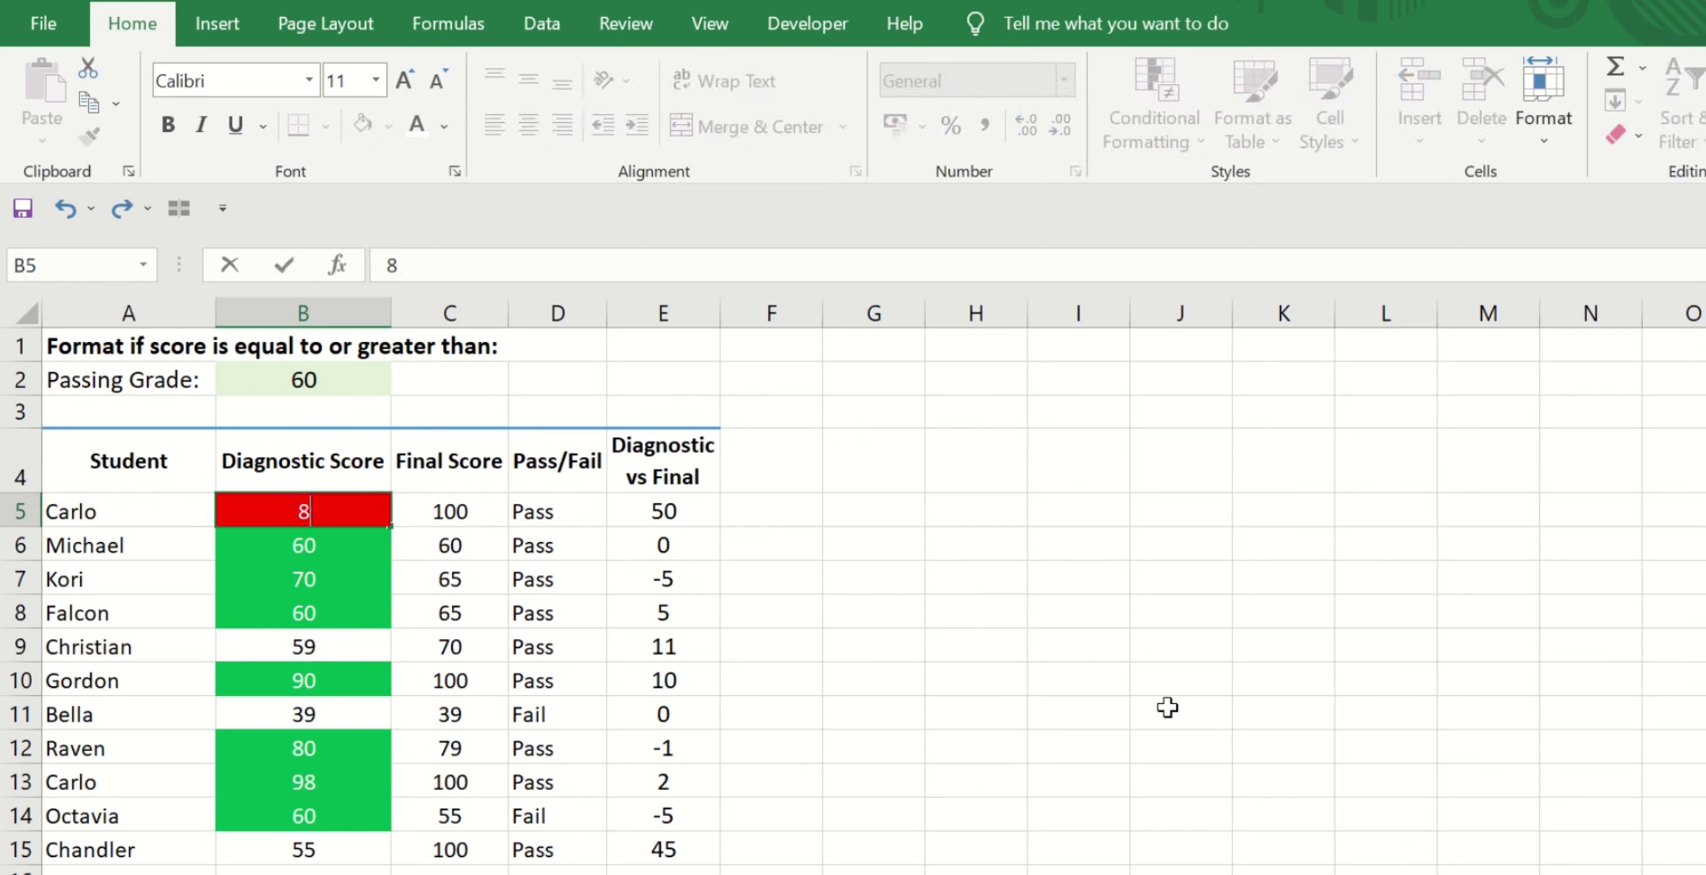
key(Return)
key(Up)
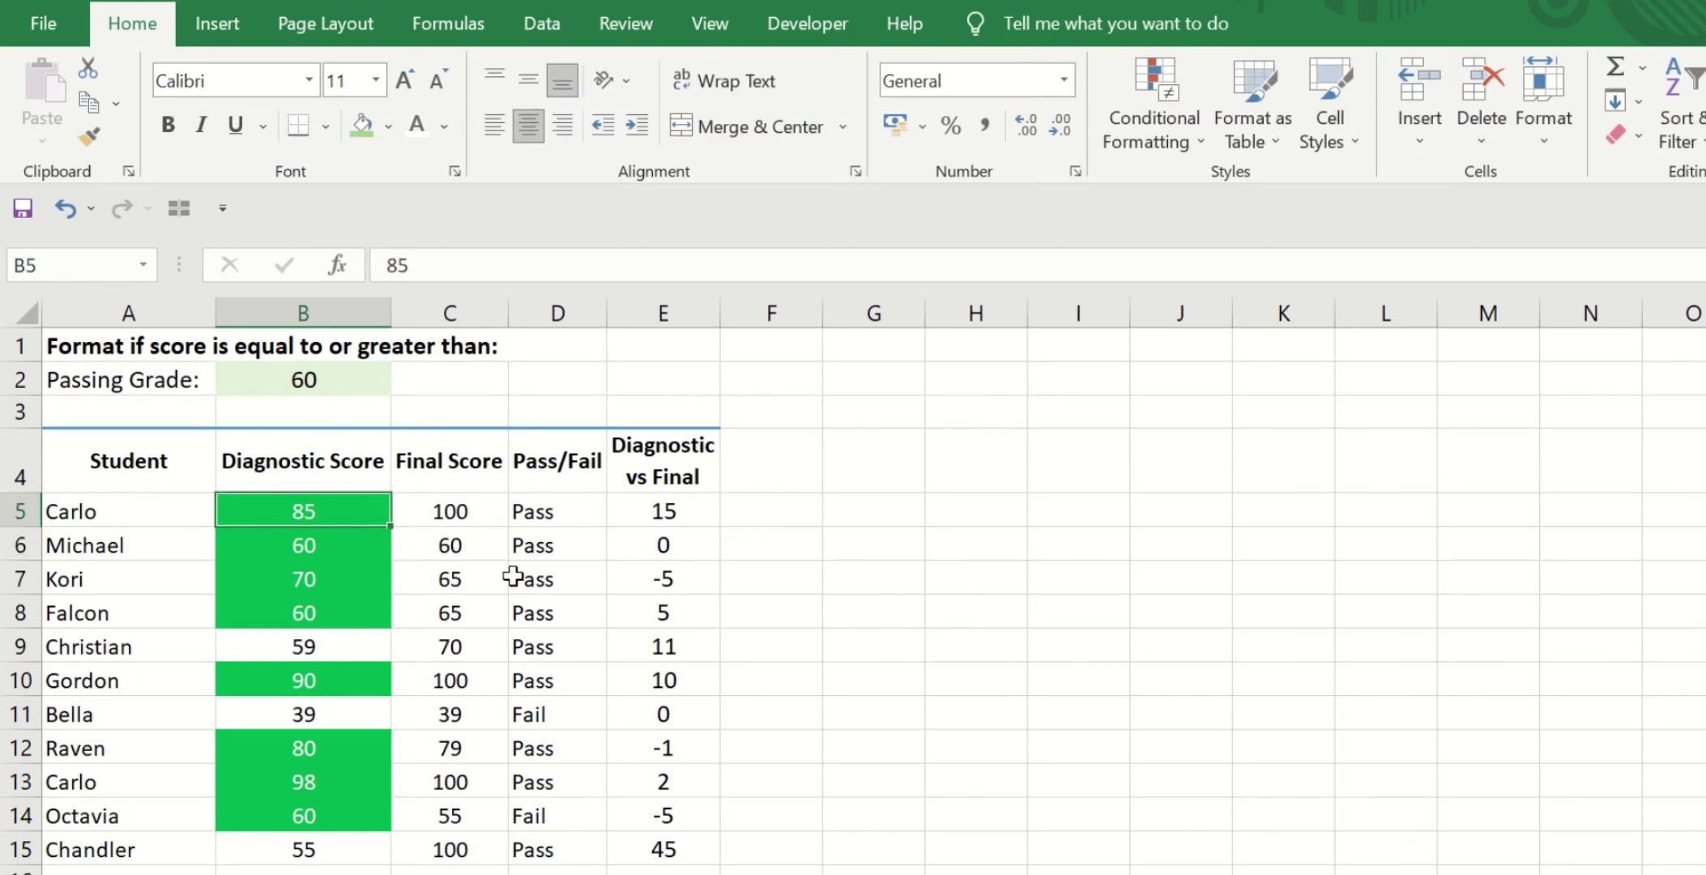
click(1154, 129)
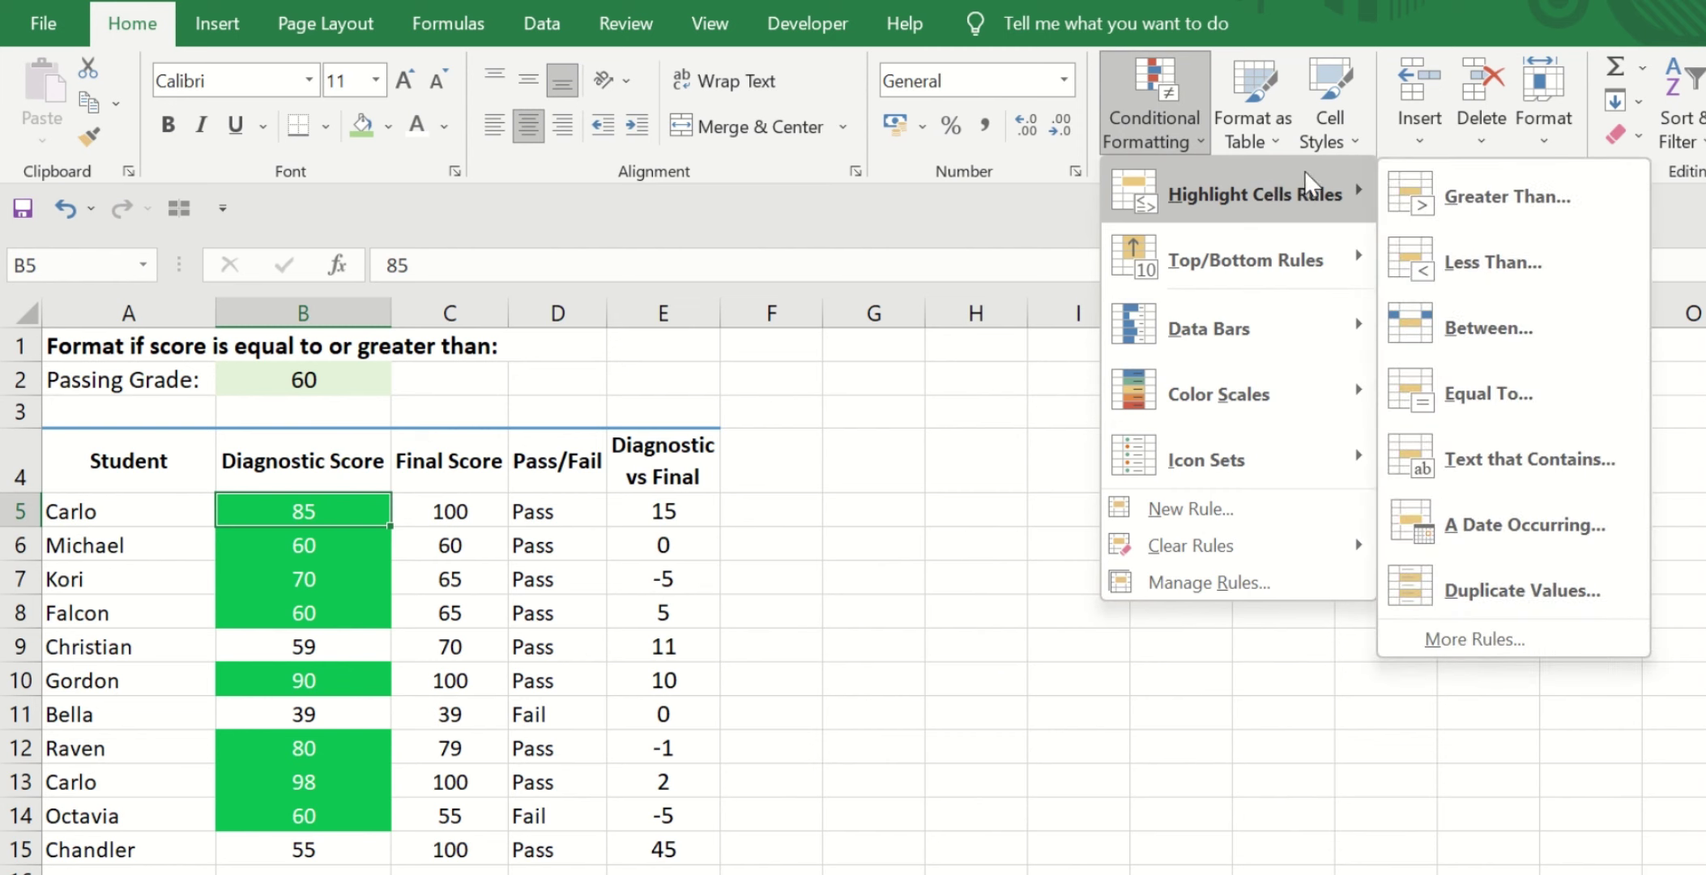
Edit the red rule's formula to =$B5<$B$2 so the row reference is relative
click(1206, 582)
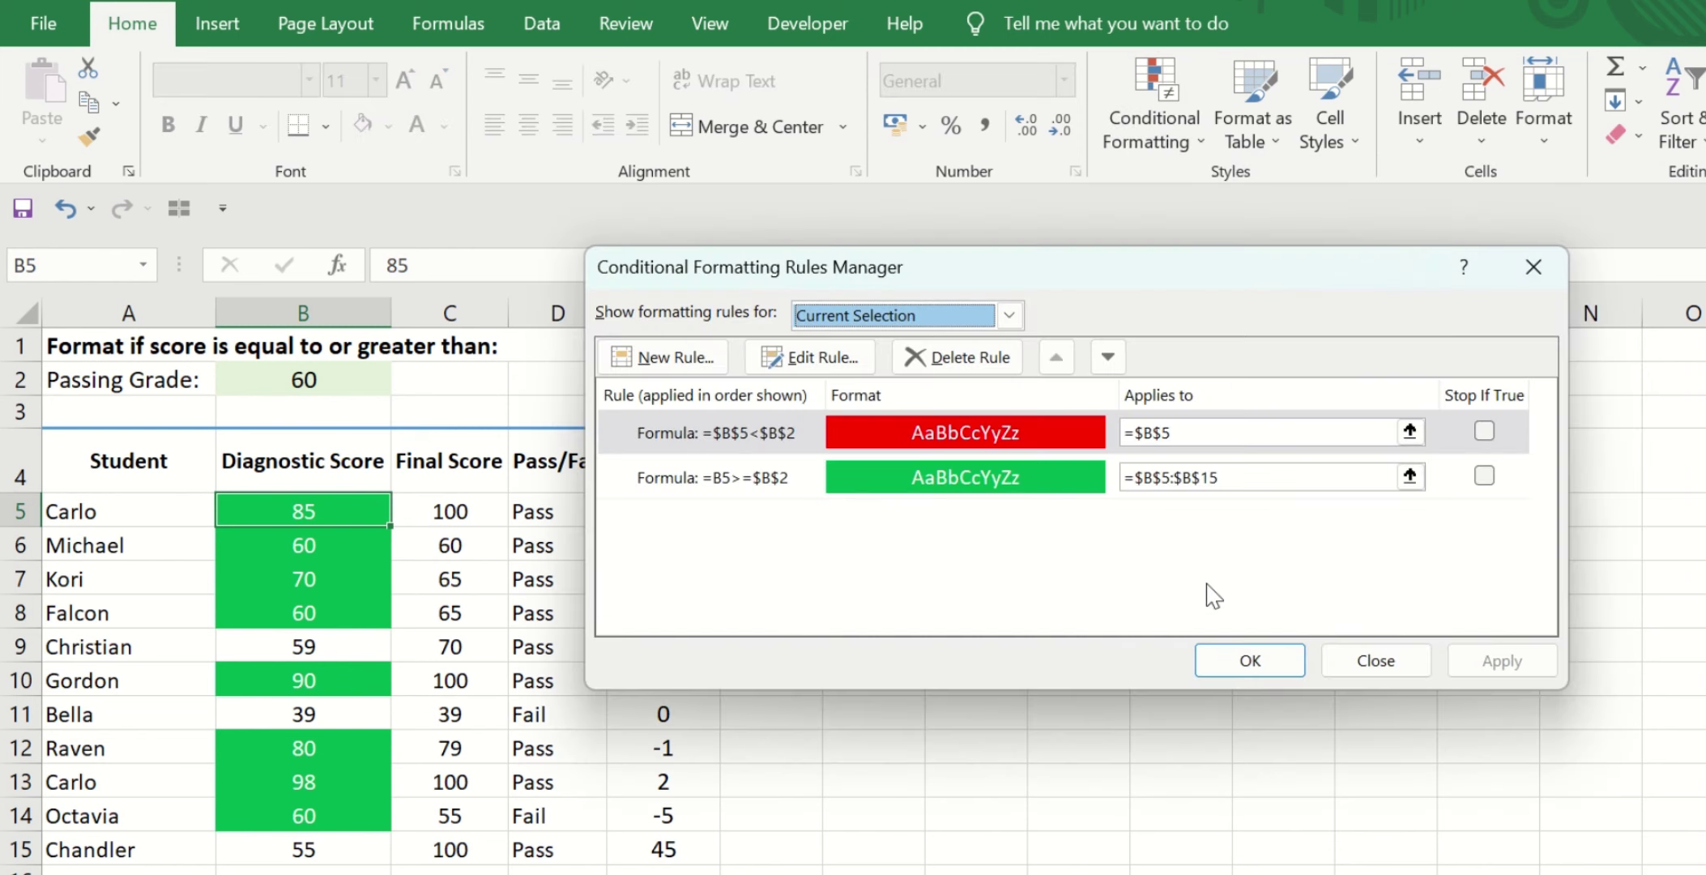
click(749, 429)
click(810, 356)
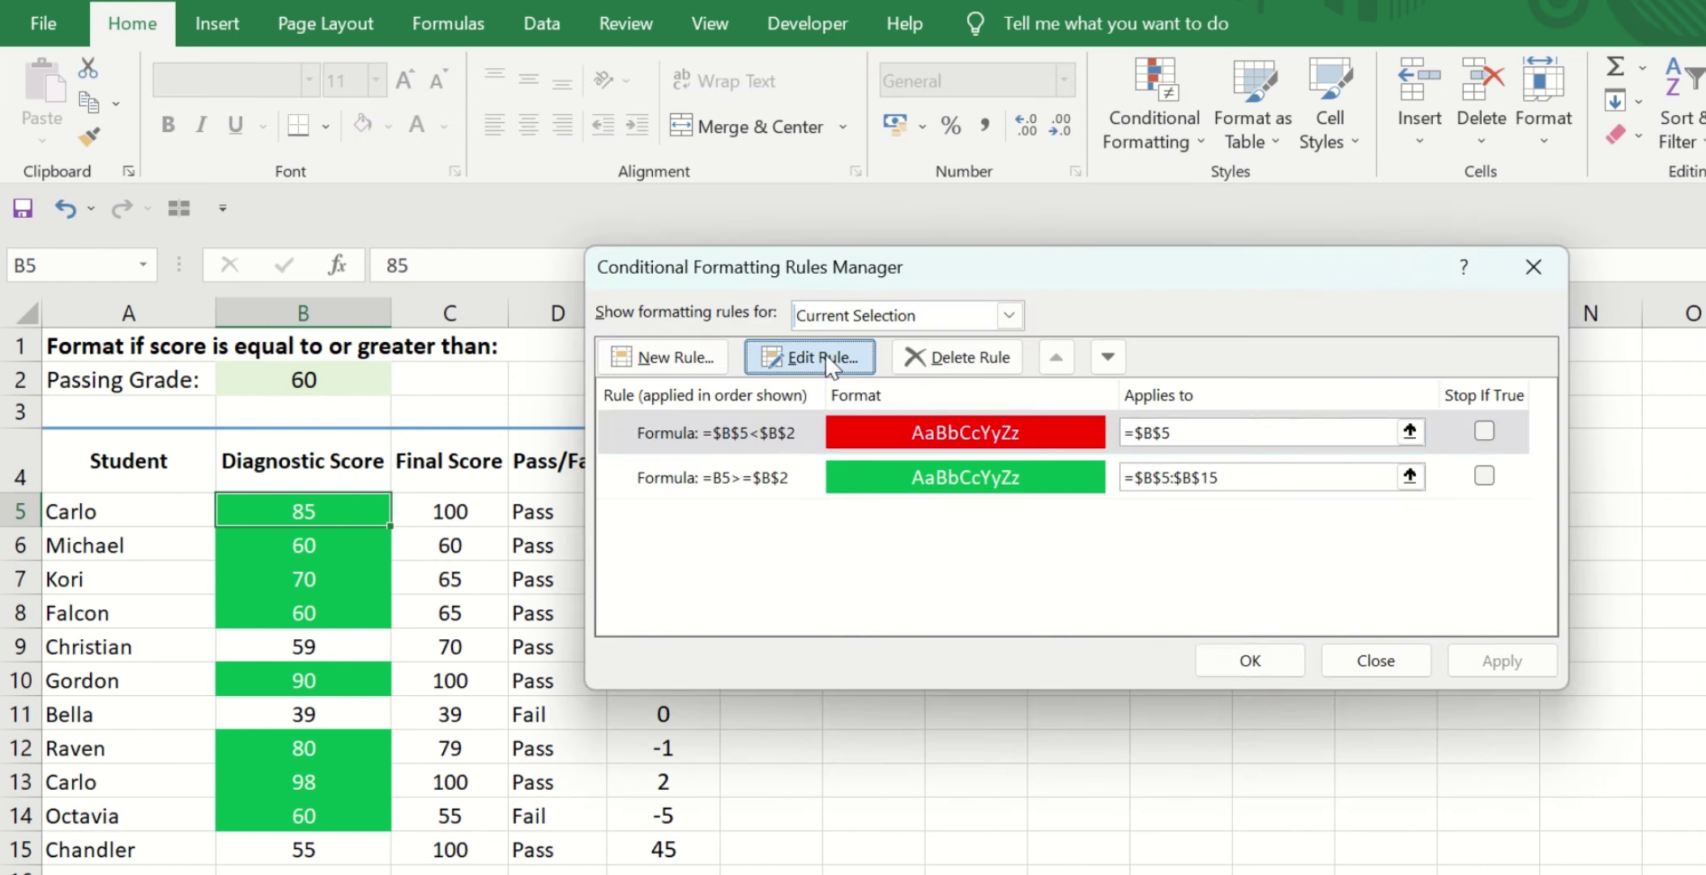
key(BackSpace)
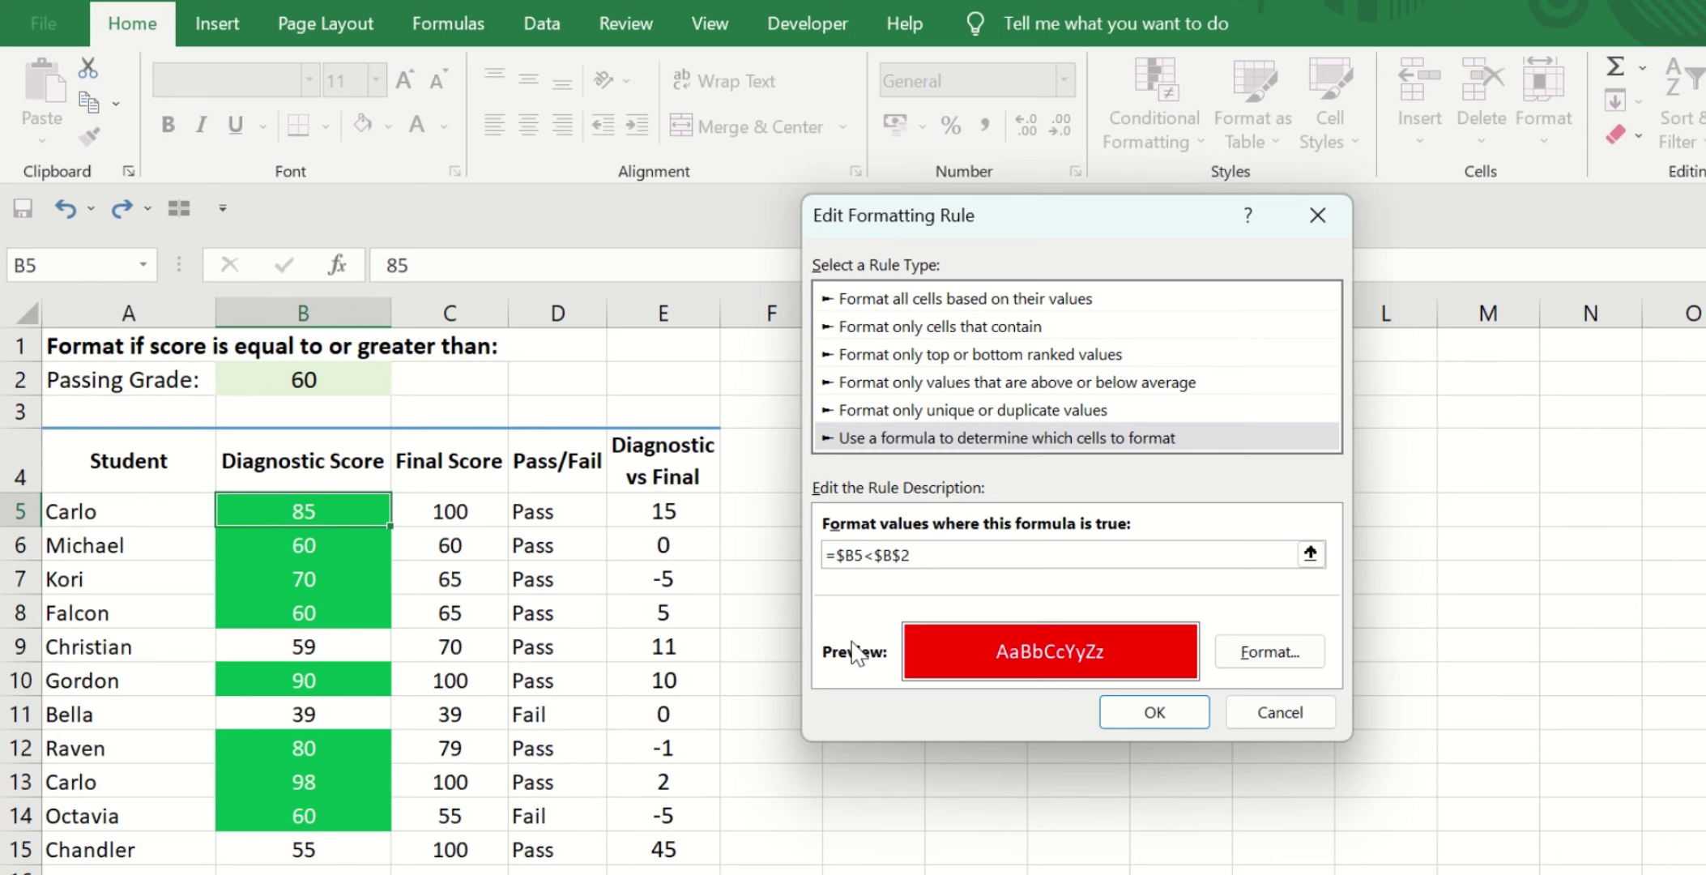
click(844, 554)
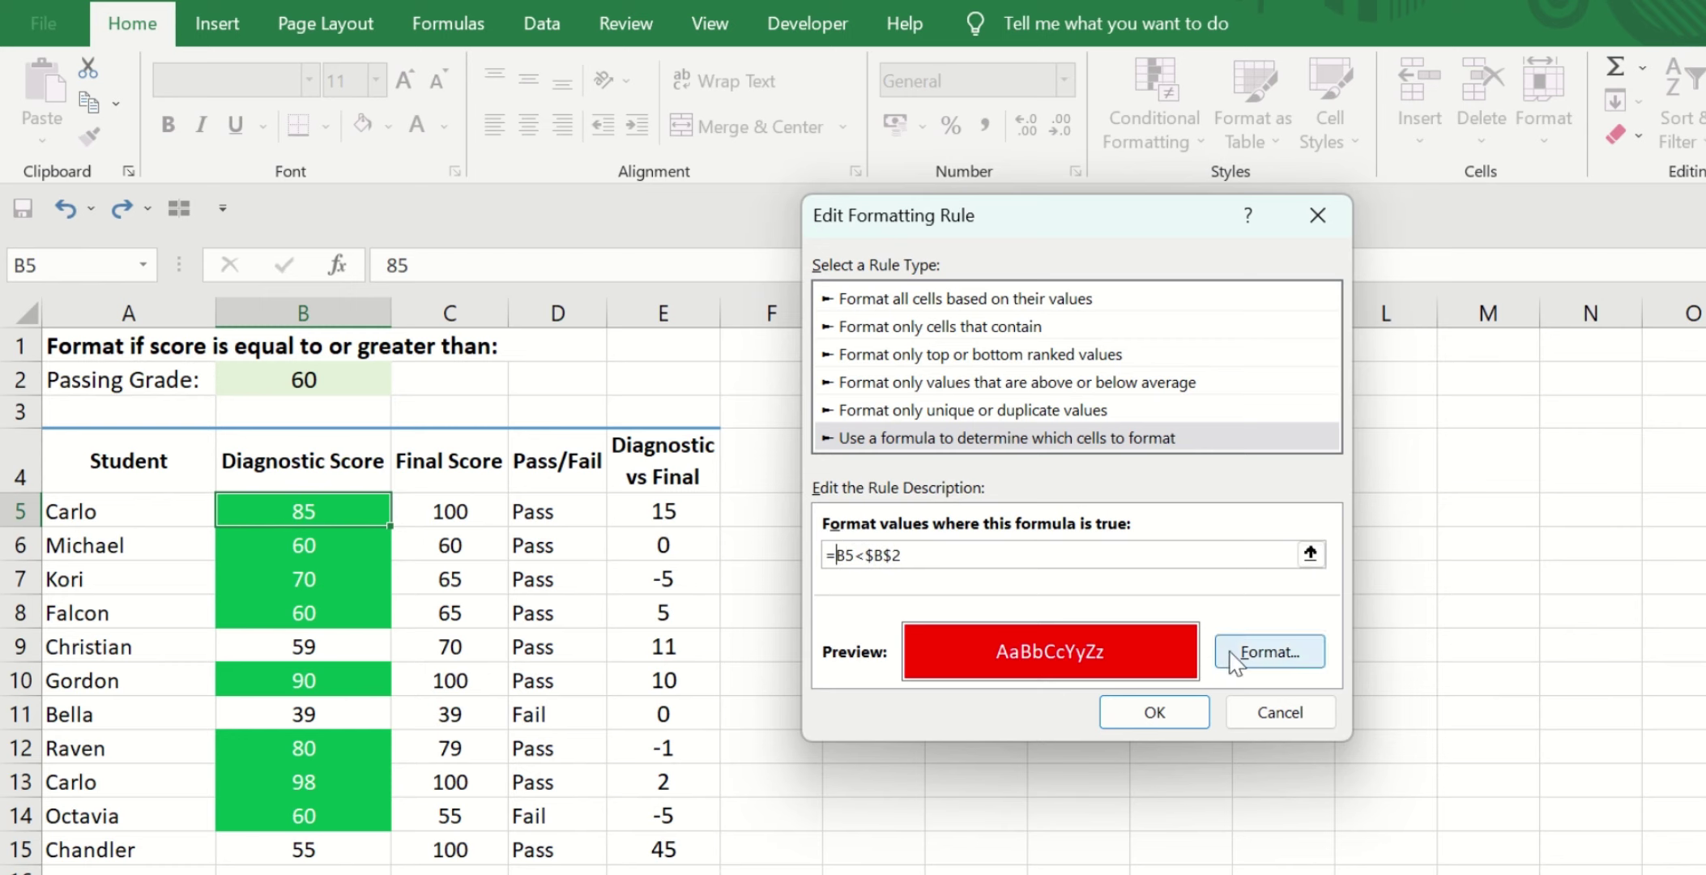
click(1141, 715)
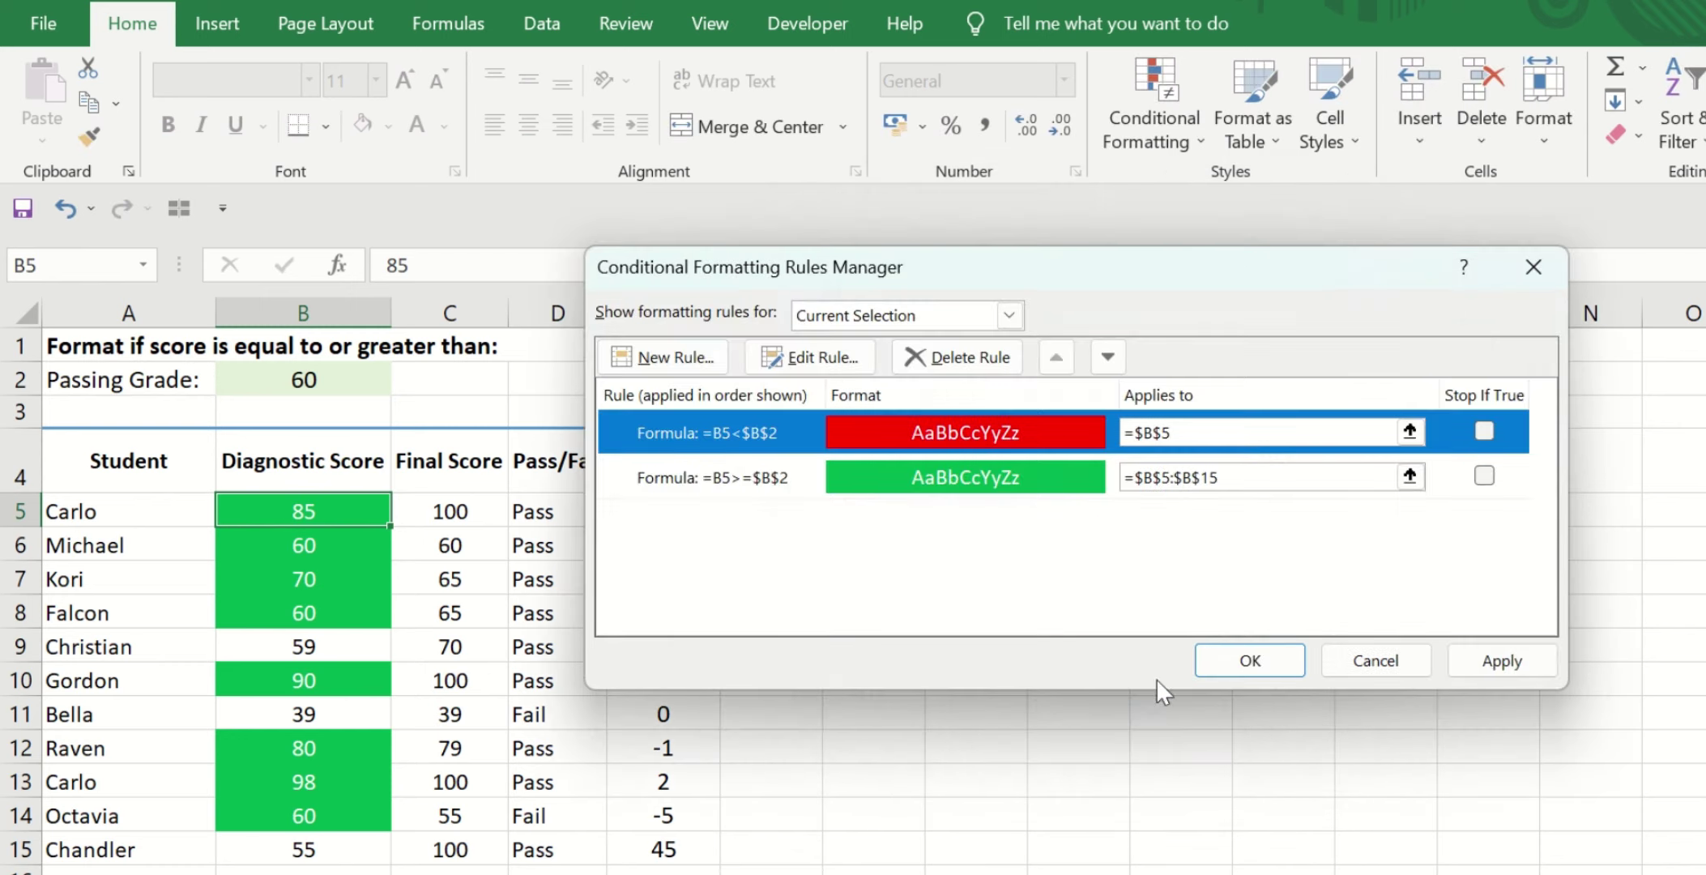
click(1251, 663)
Paste B5's formats only onto the score range B5:B15
key(ctrl+shift+Down)
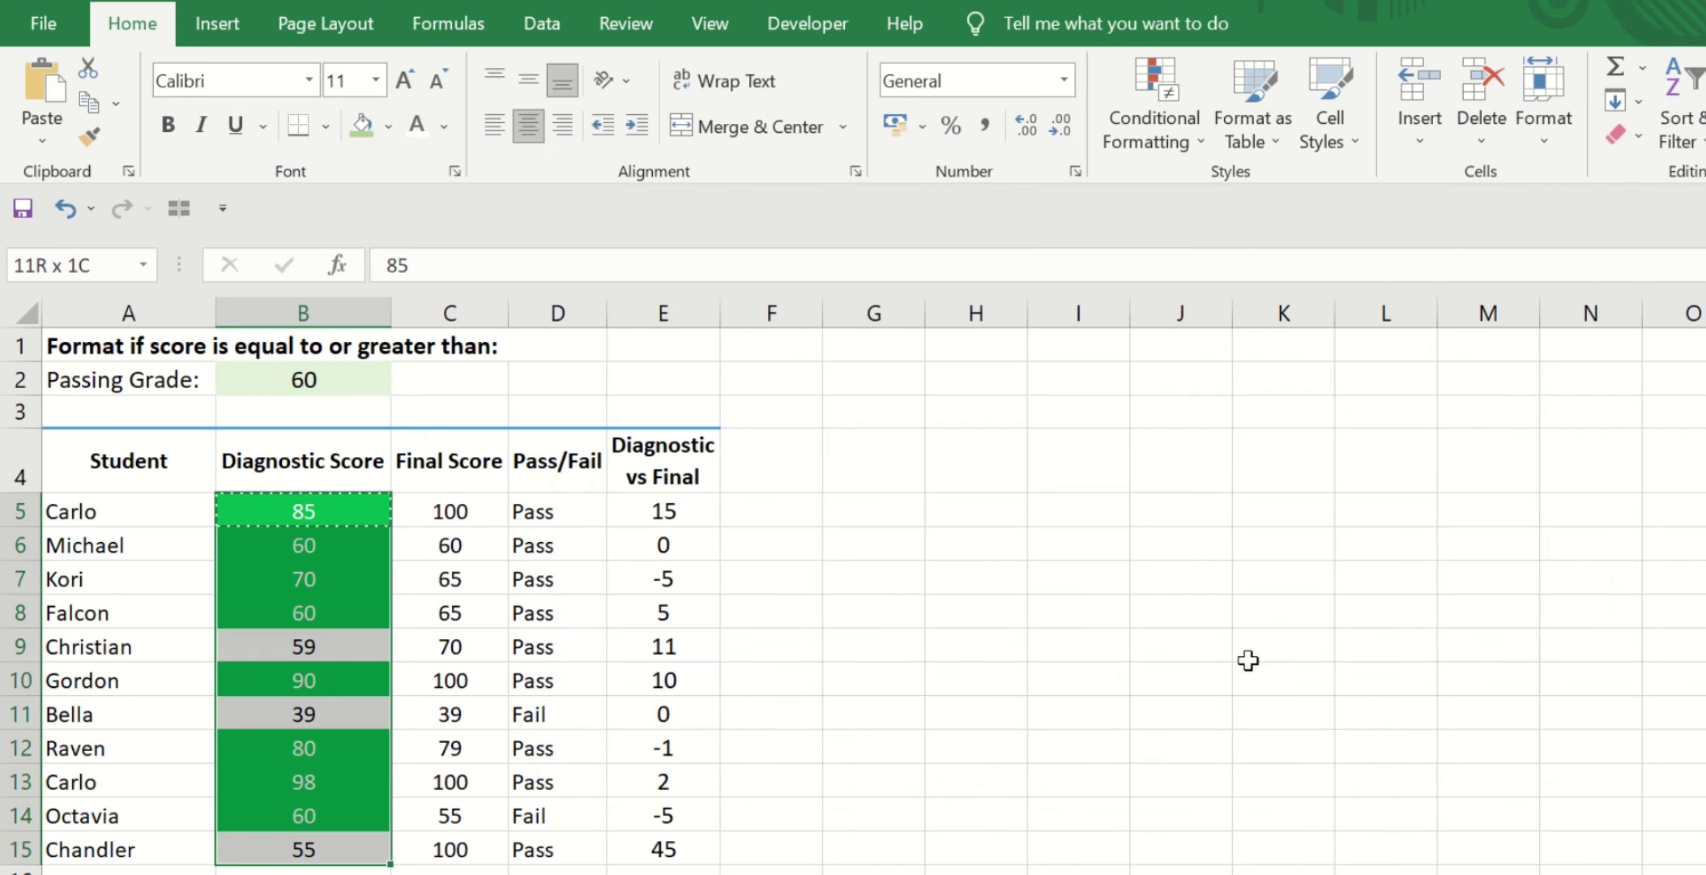
key(alt+e)
key(s)
key(t)
key(Return)
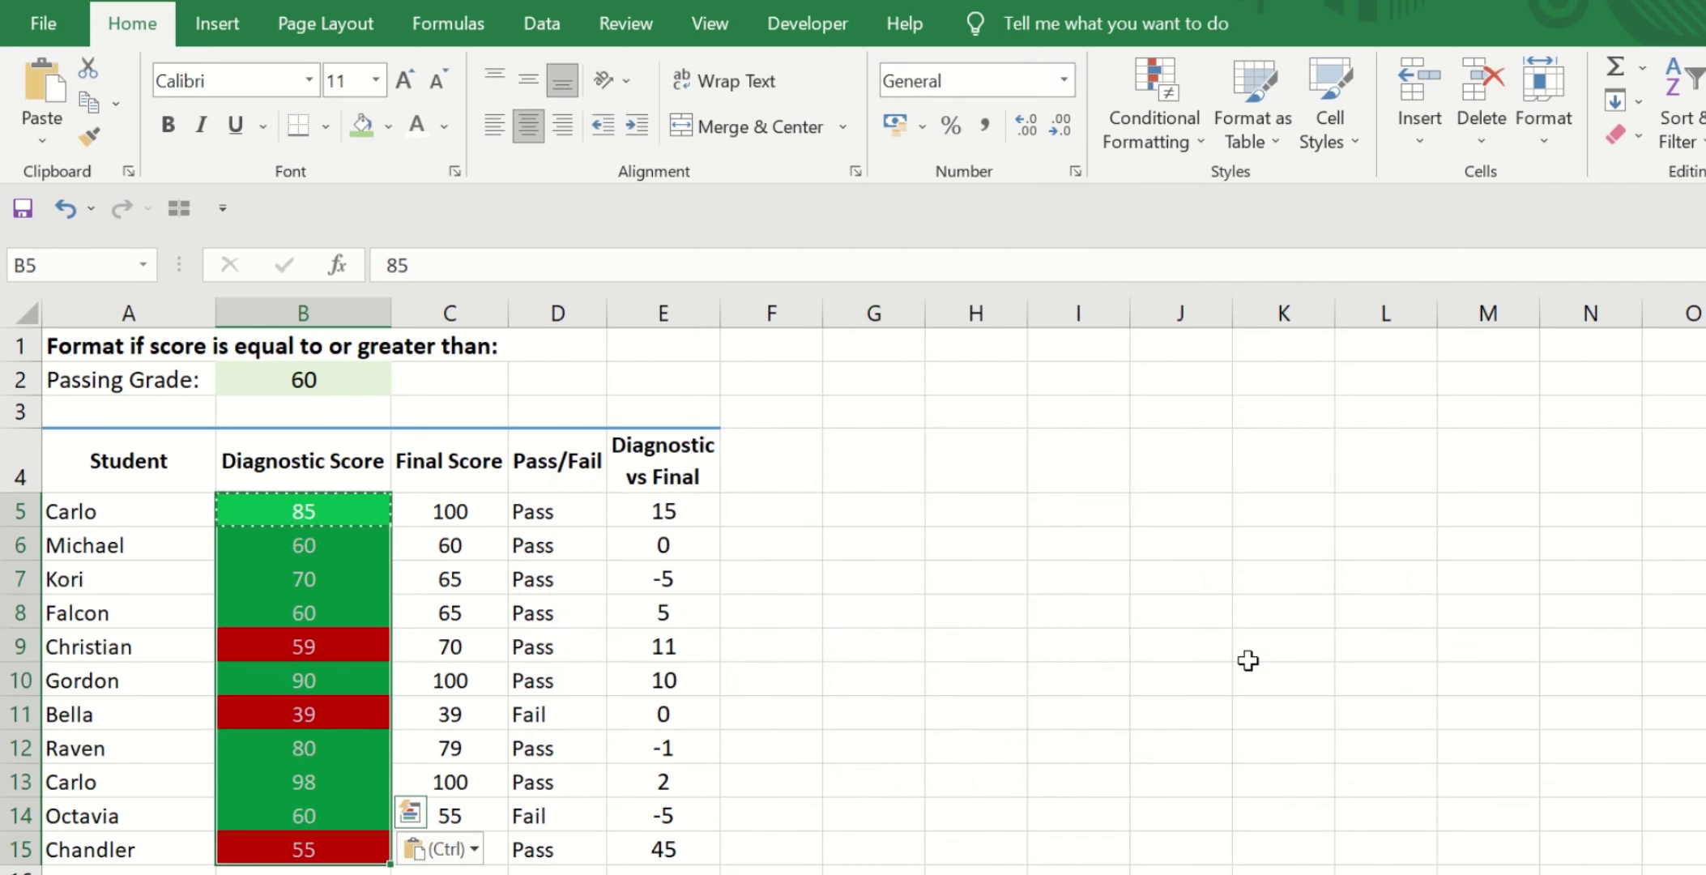
key(Escape)
key(Down)
Test the score in B9 with 60, then 50, and return to B5
key(Right)
key(Down)
key(Left)
key(Down)
key(Down)
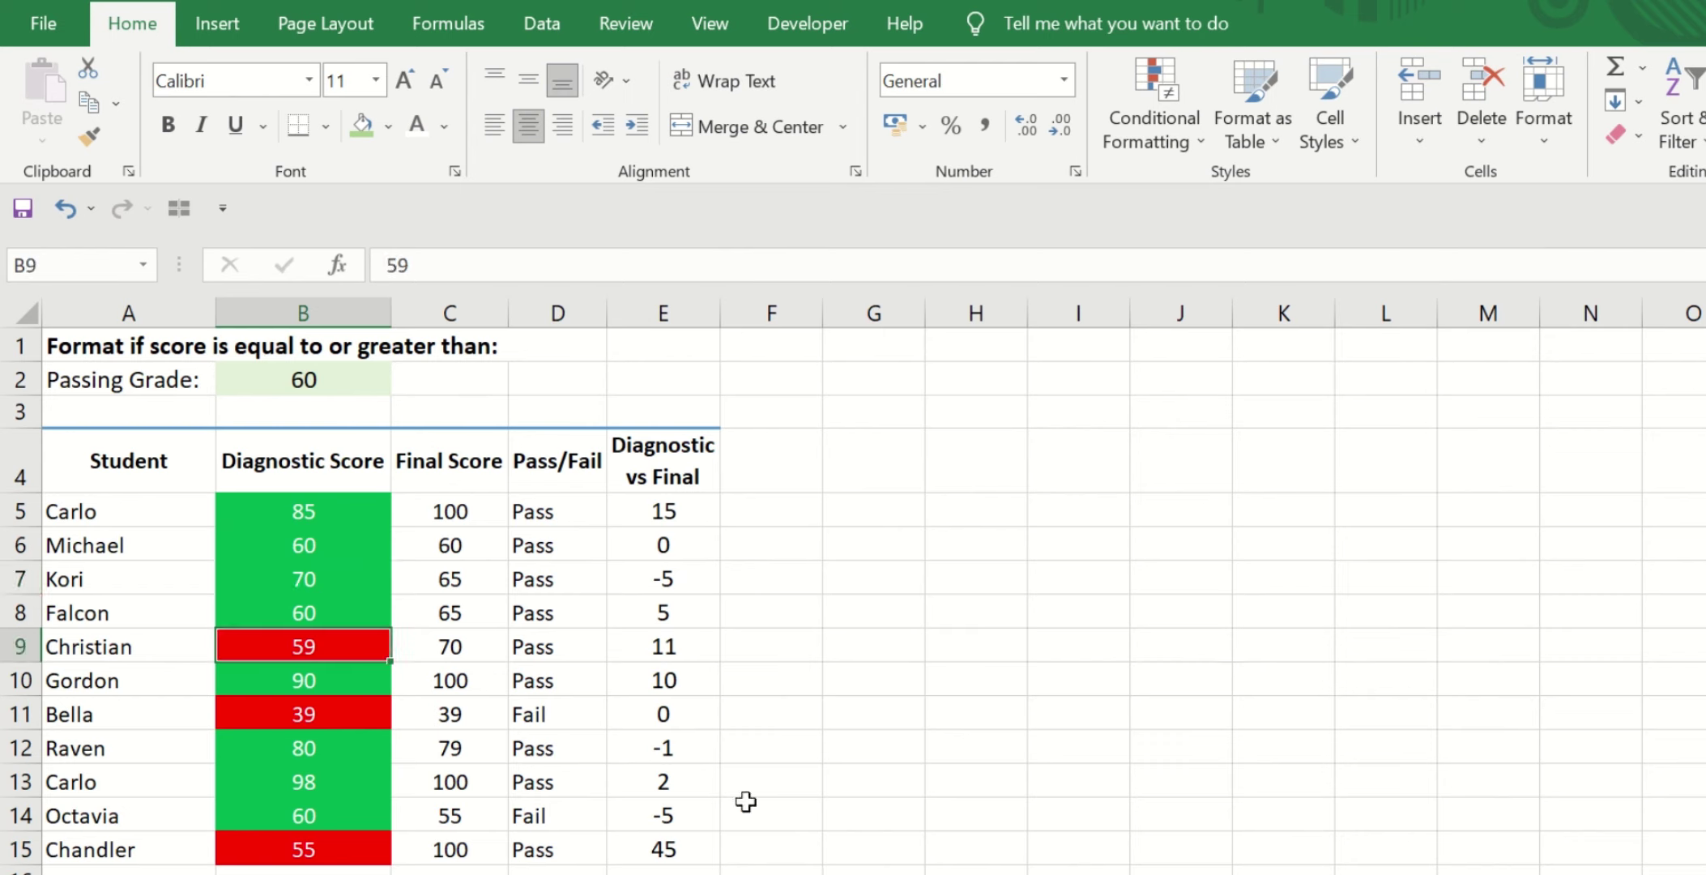
text(60)
key(Return)
key(Up)
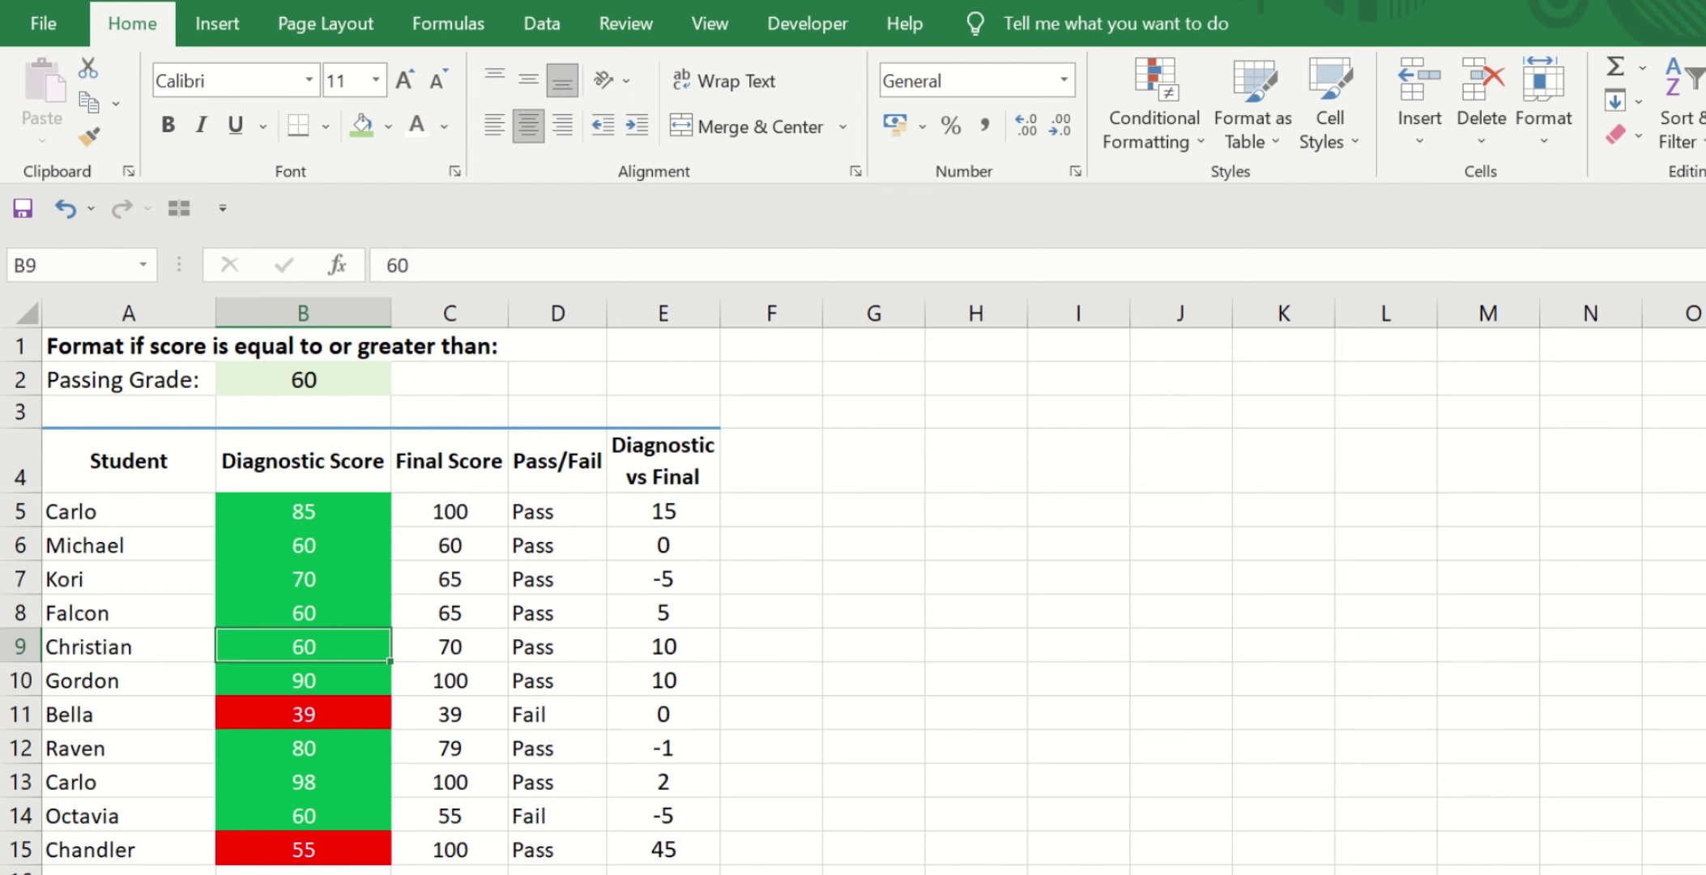
text(50)
key(Return)
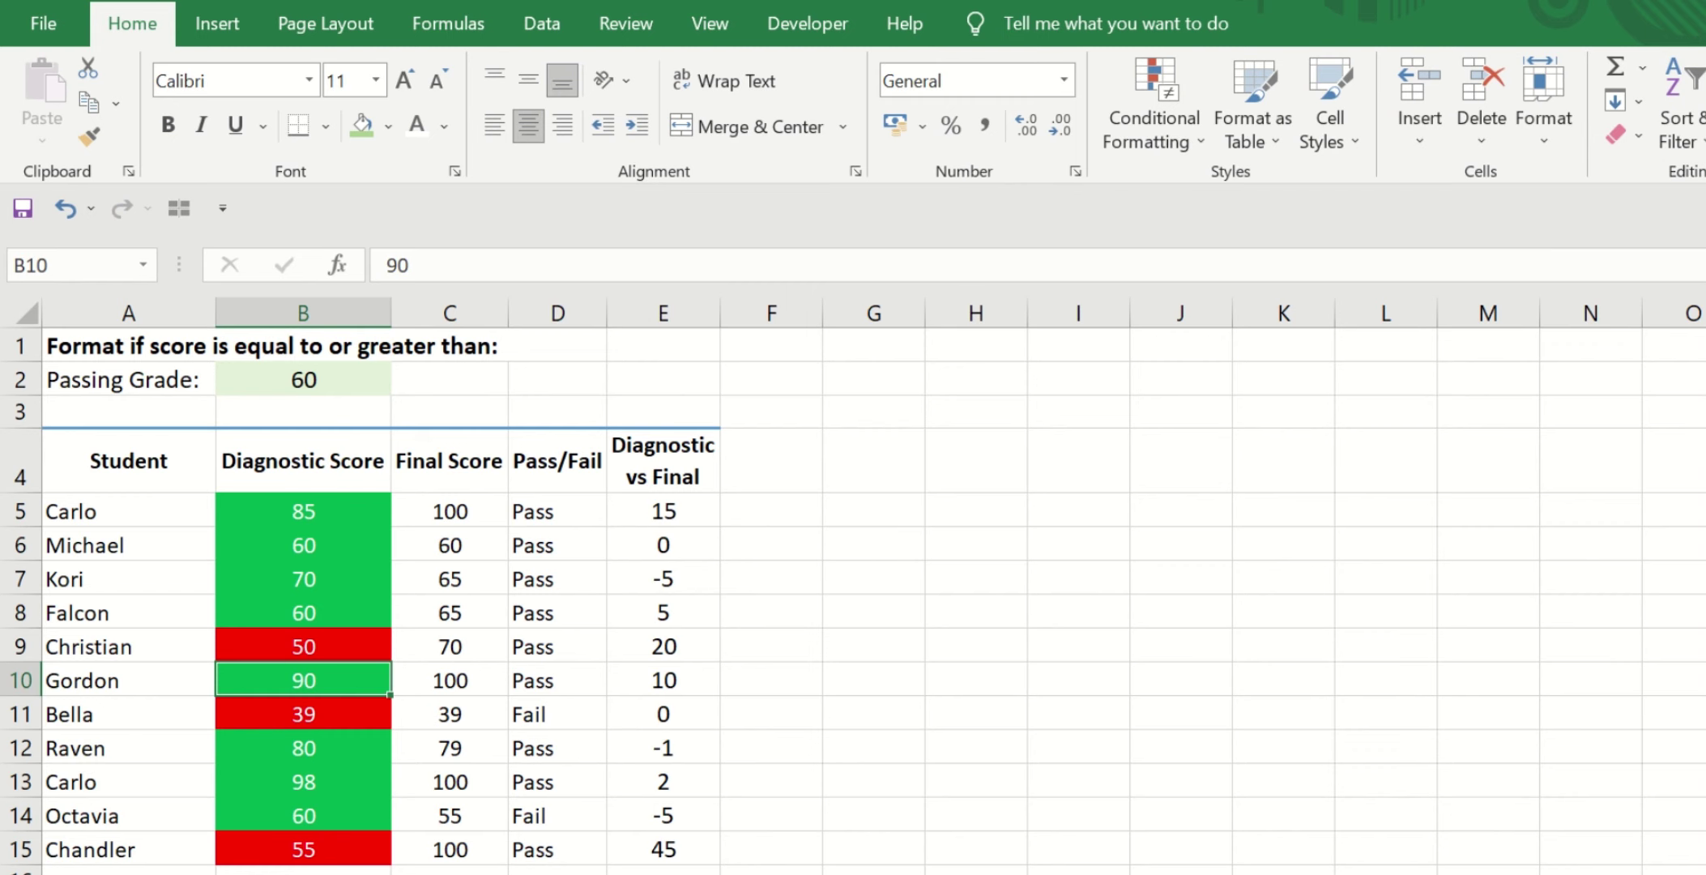
key(ctrl+Up)
Copy the Diagnostic Score formatting onto the Final Scores C5:C15 as formats only
key(ctrl+shift+Down)
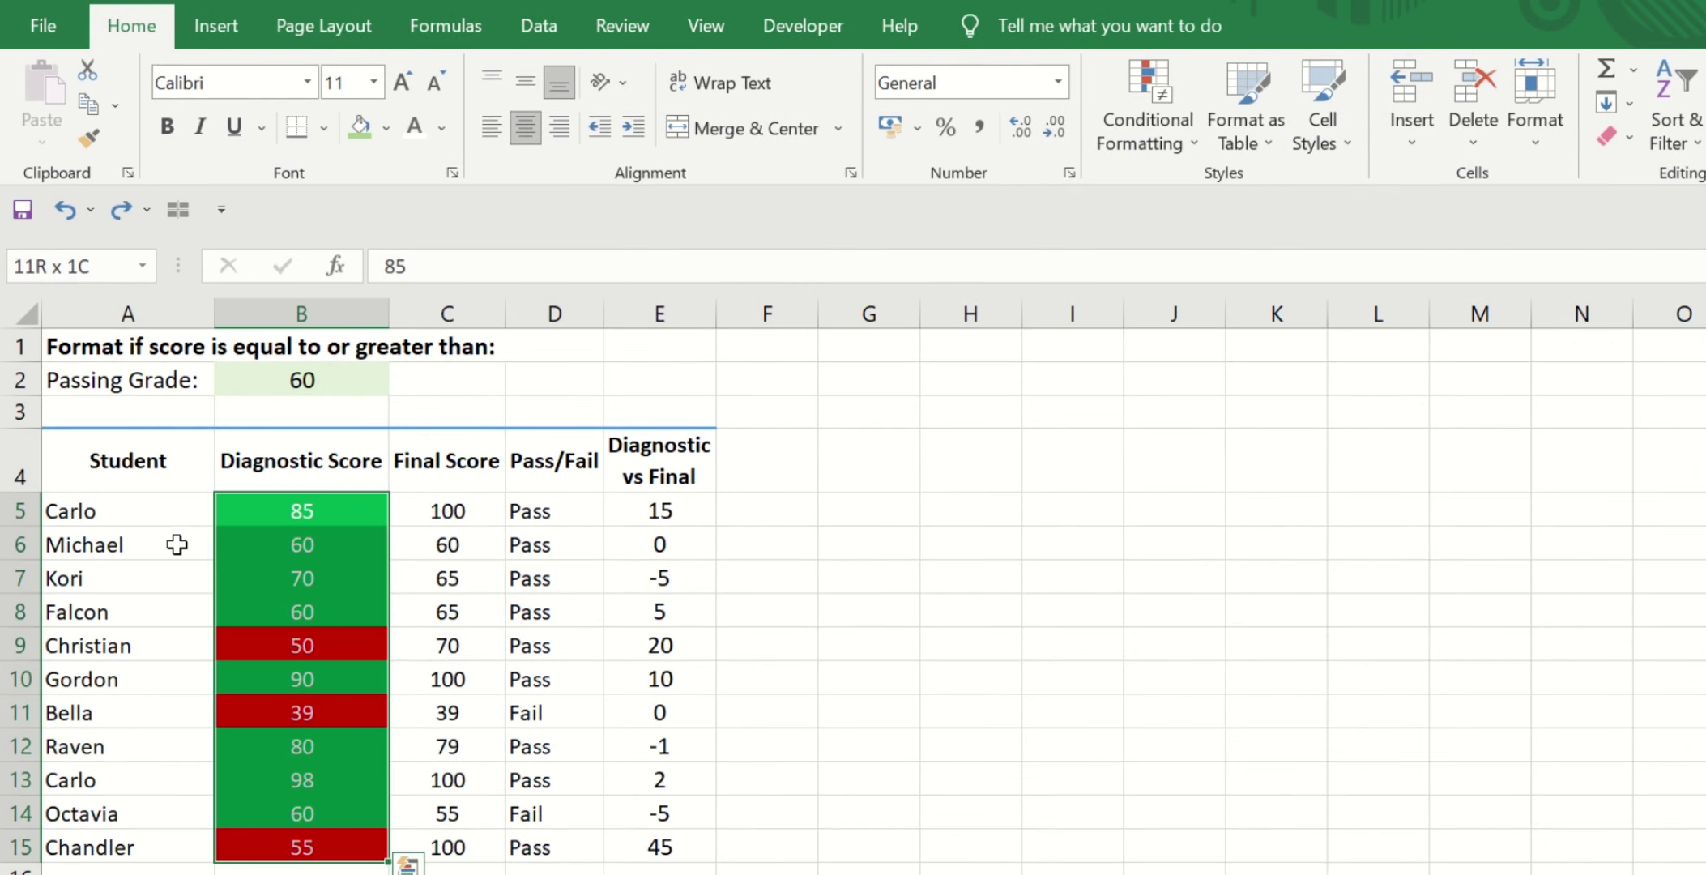
key(ctrl+c)
key(Right)
key(ctrl+shift+Down)
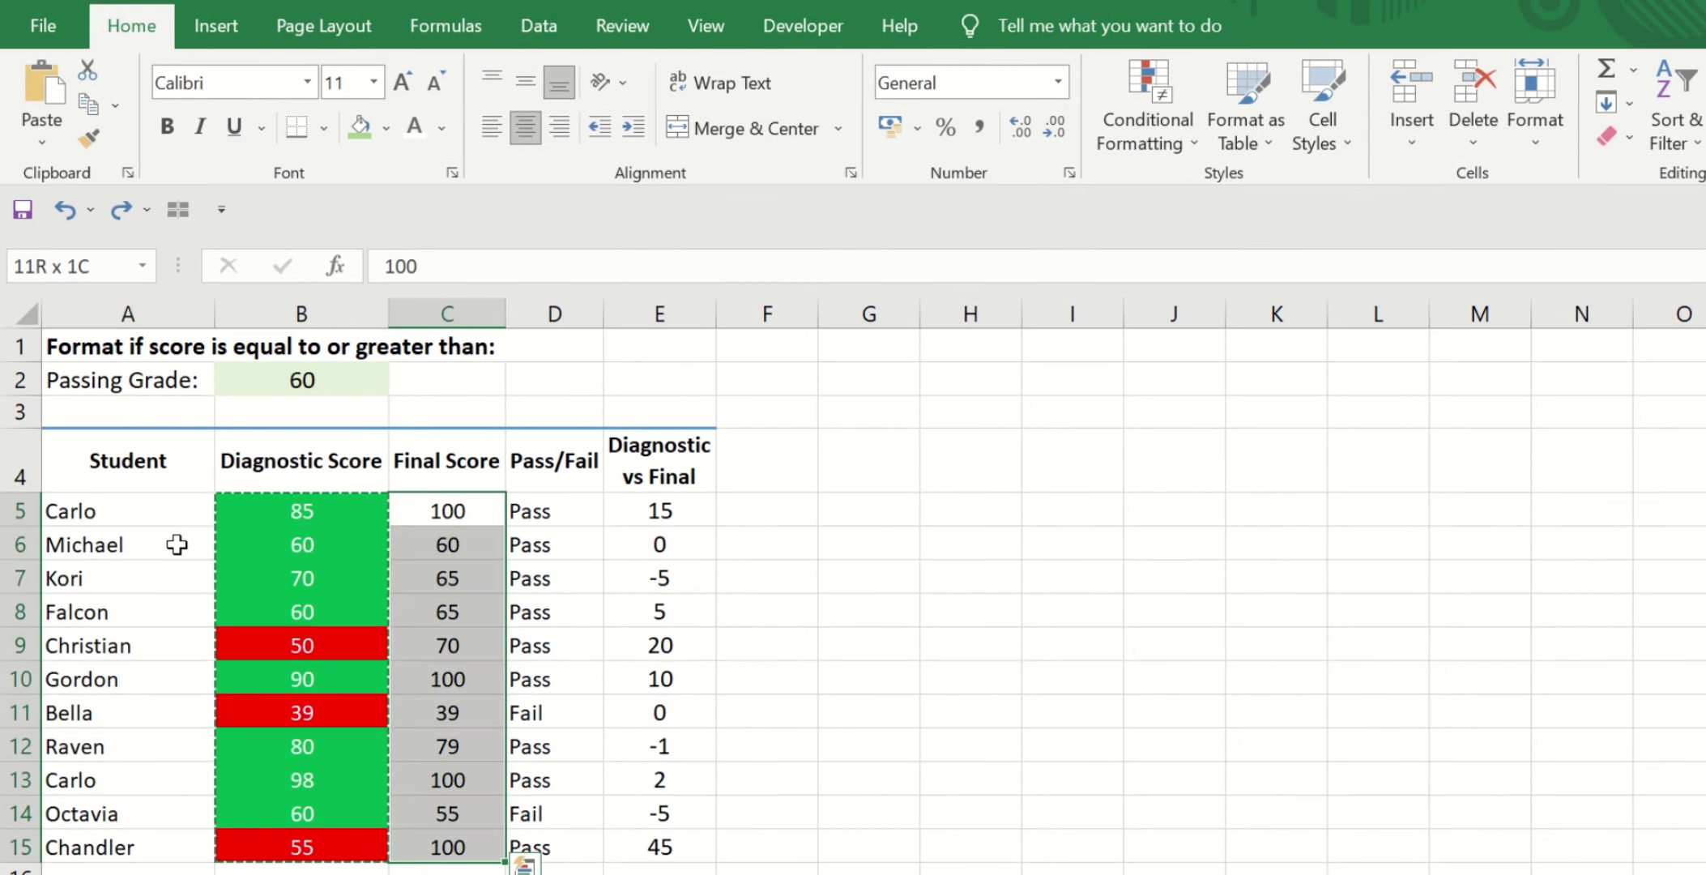
key(ctrl+alt+v)
key(t)
key(Return)
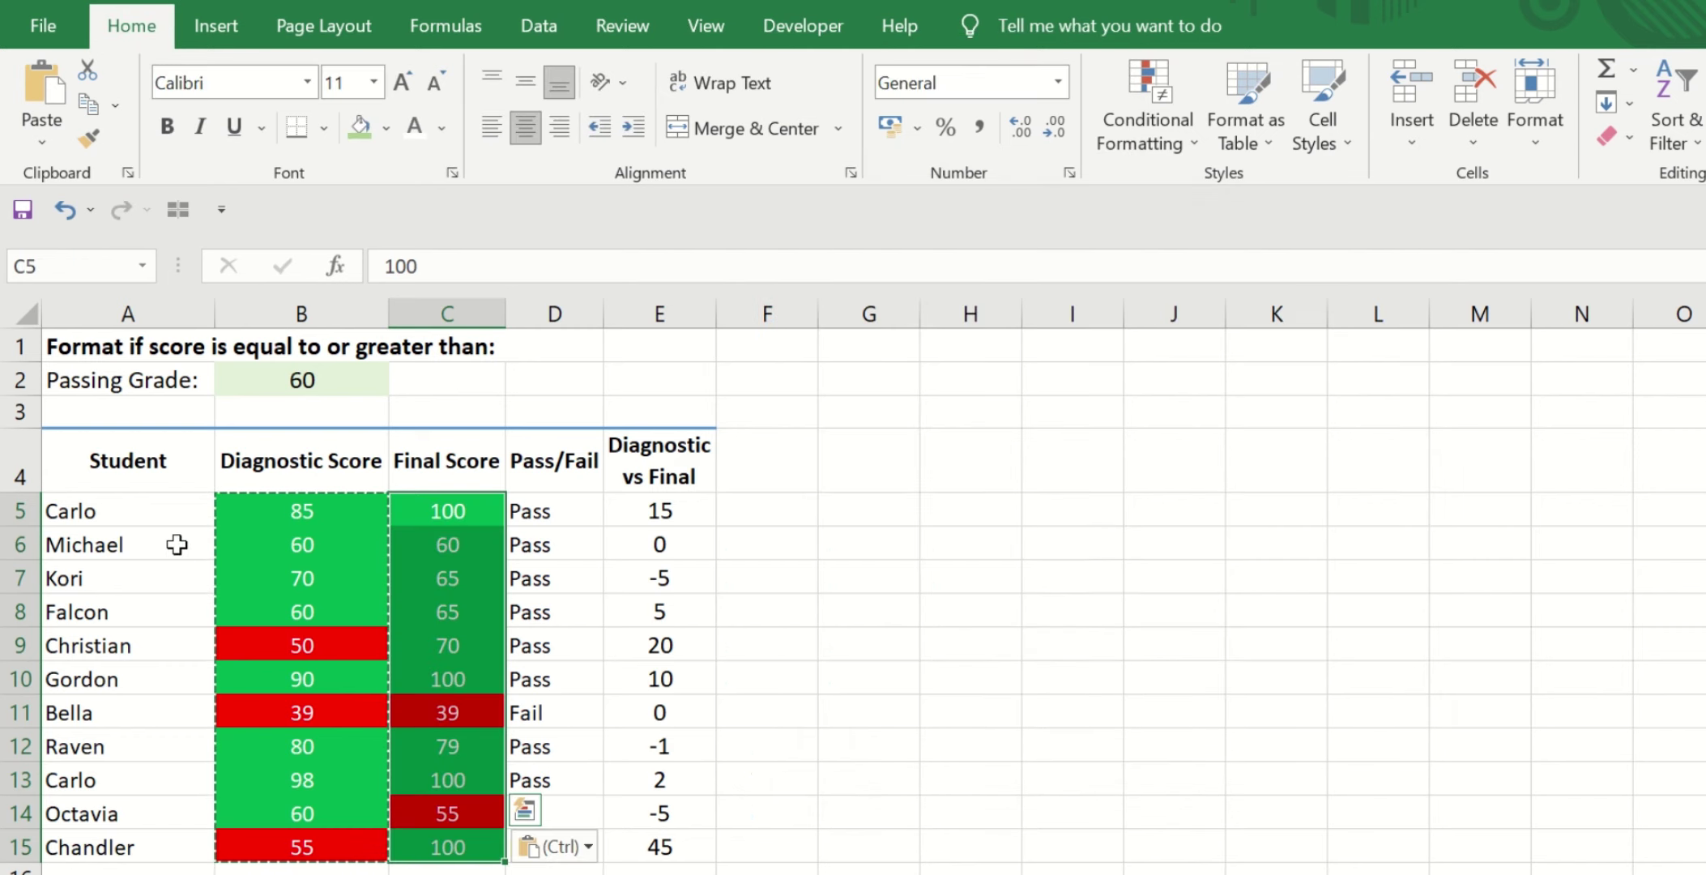
key(Escape)
click(435, 582)
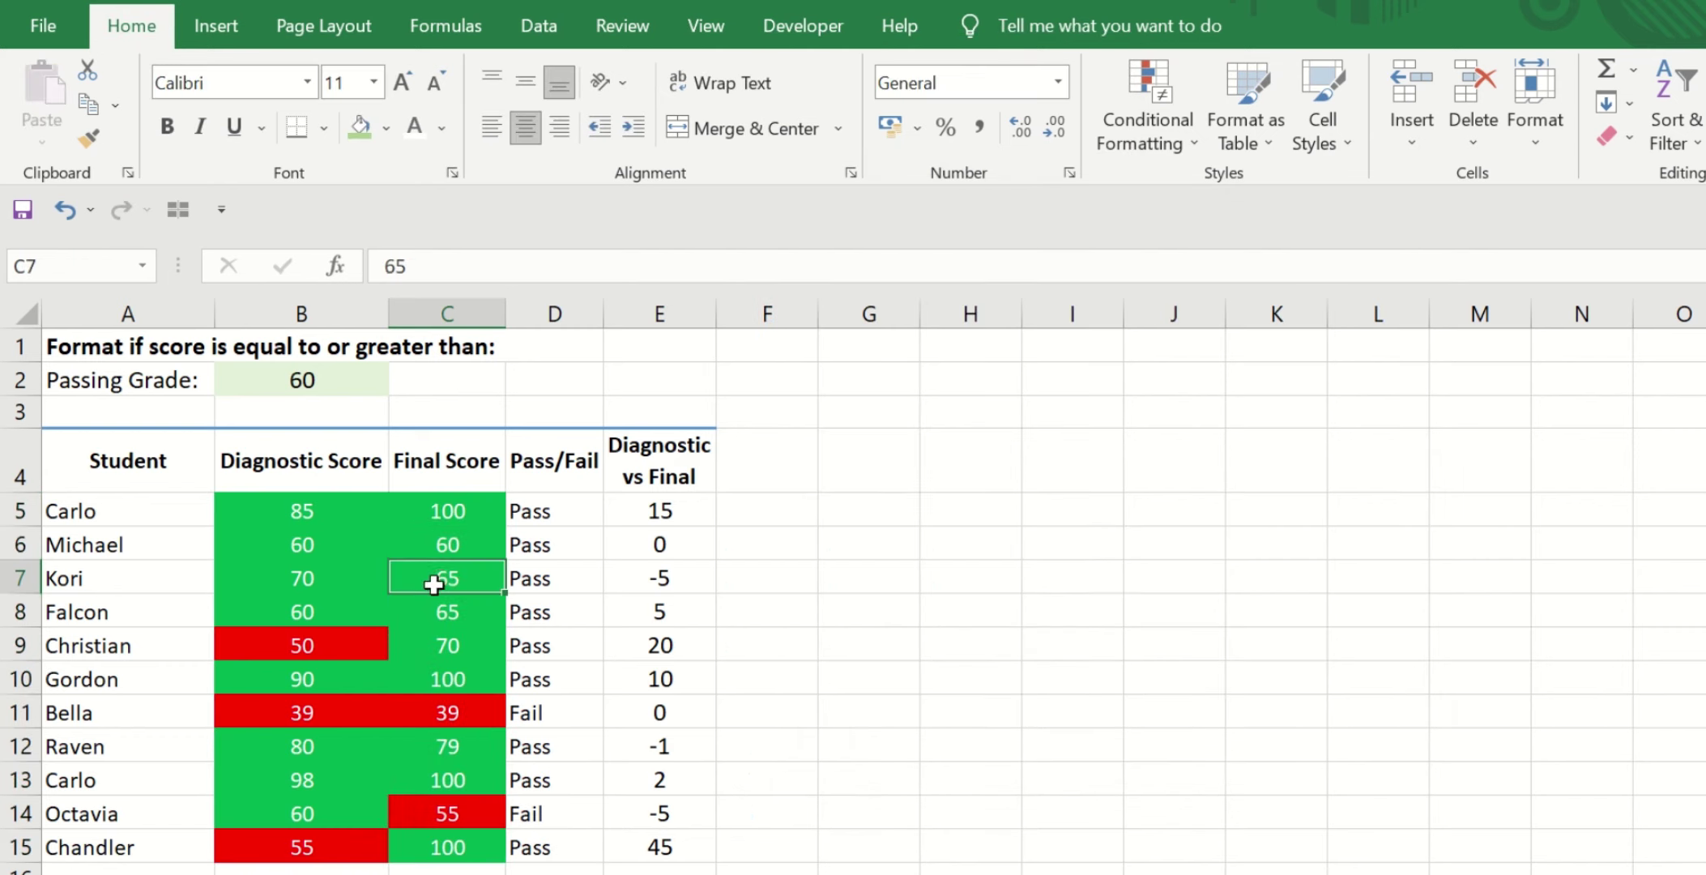
Enter test final scores: 50 in C5, then 55 and 70 in C8
click(466, 516)
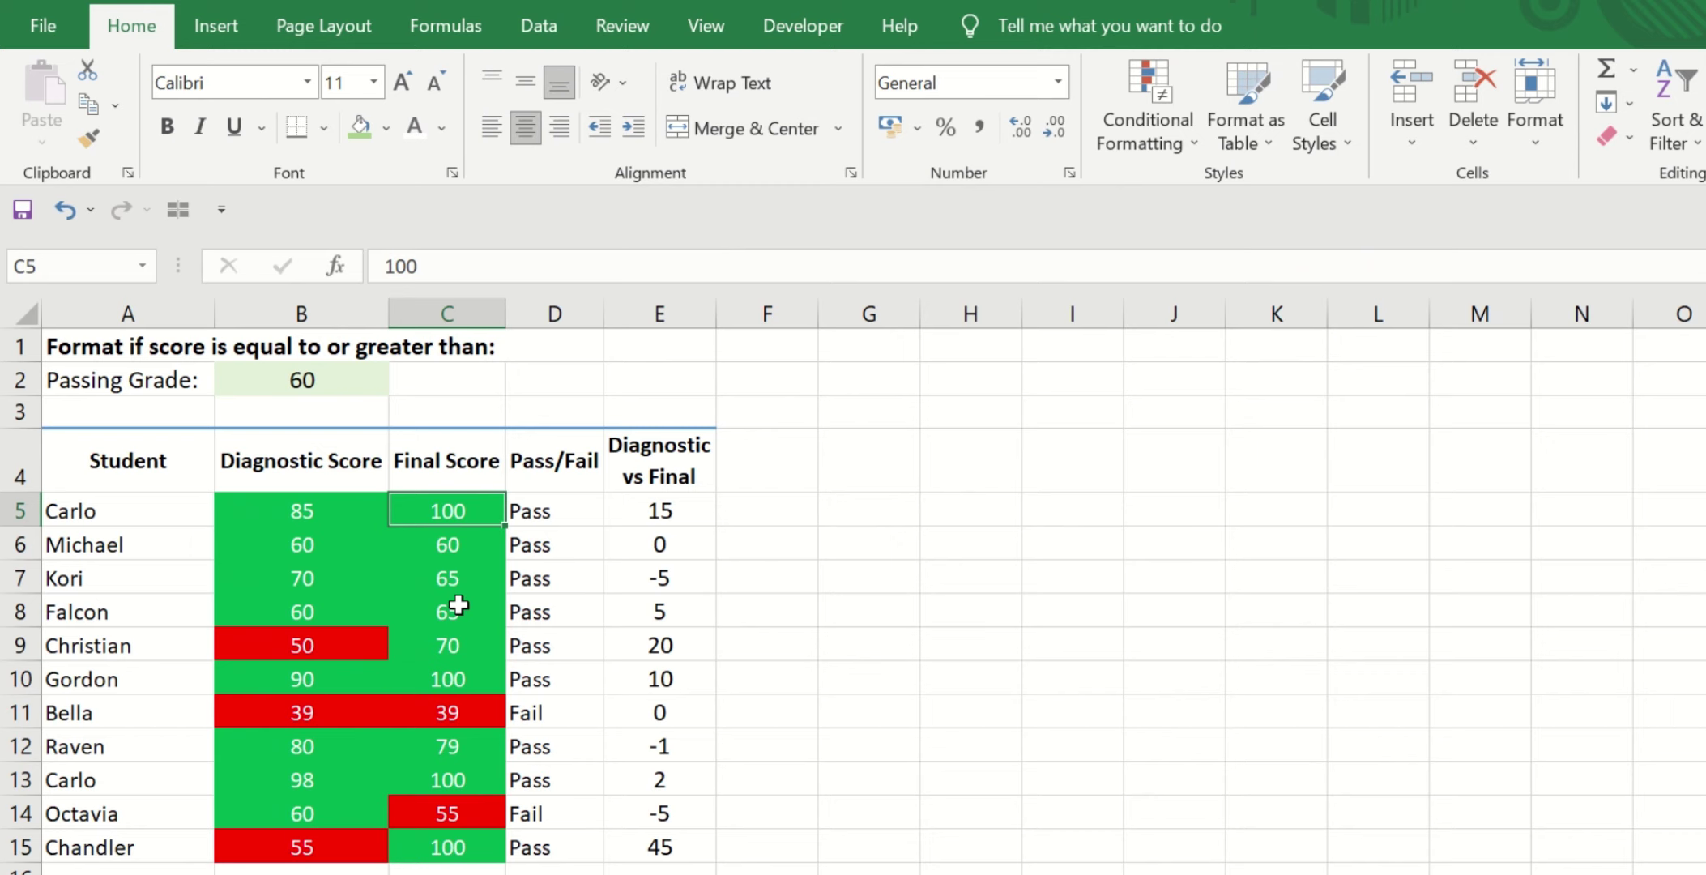
text(50)
key(Return)
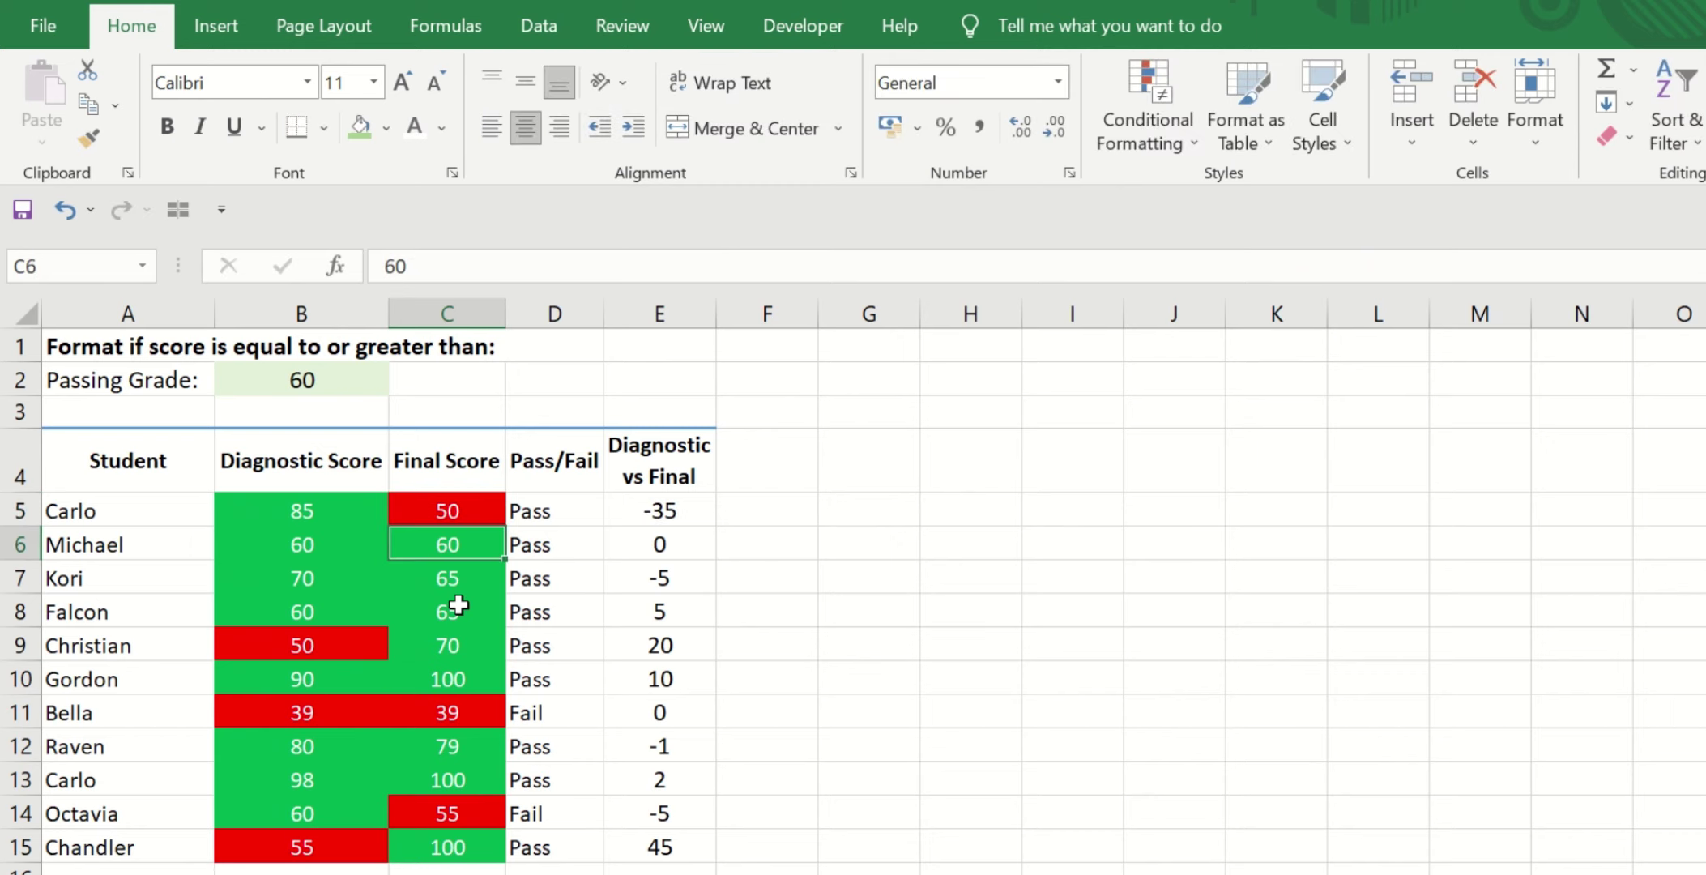
key(Up)
key(Down)
key(Down)
key(Down)
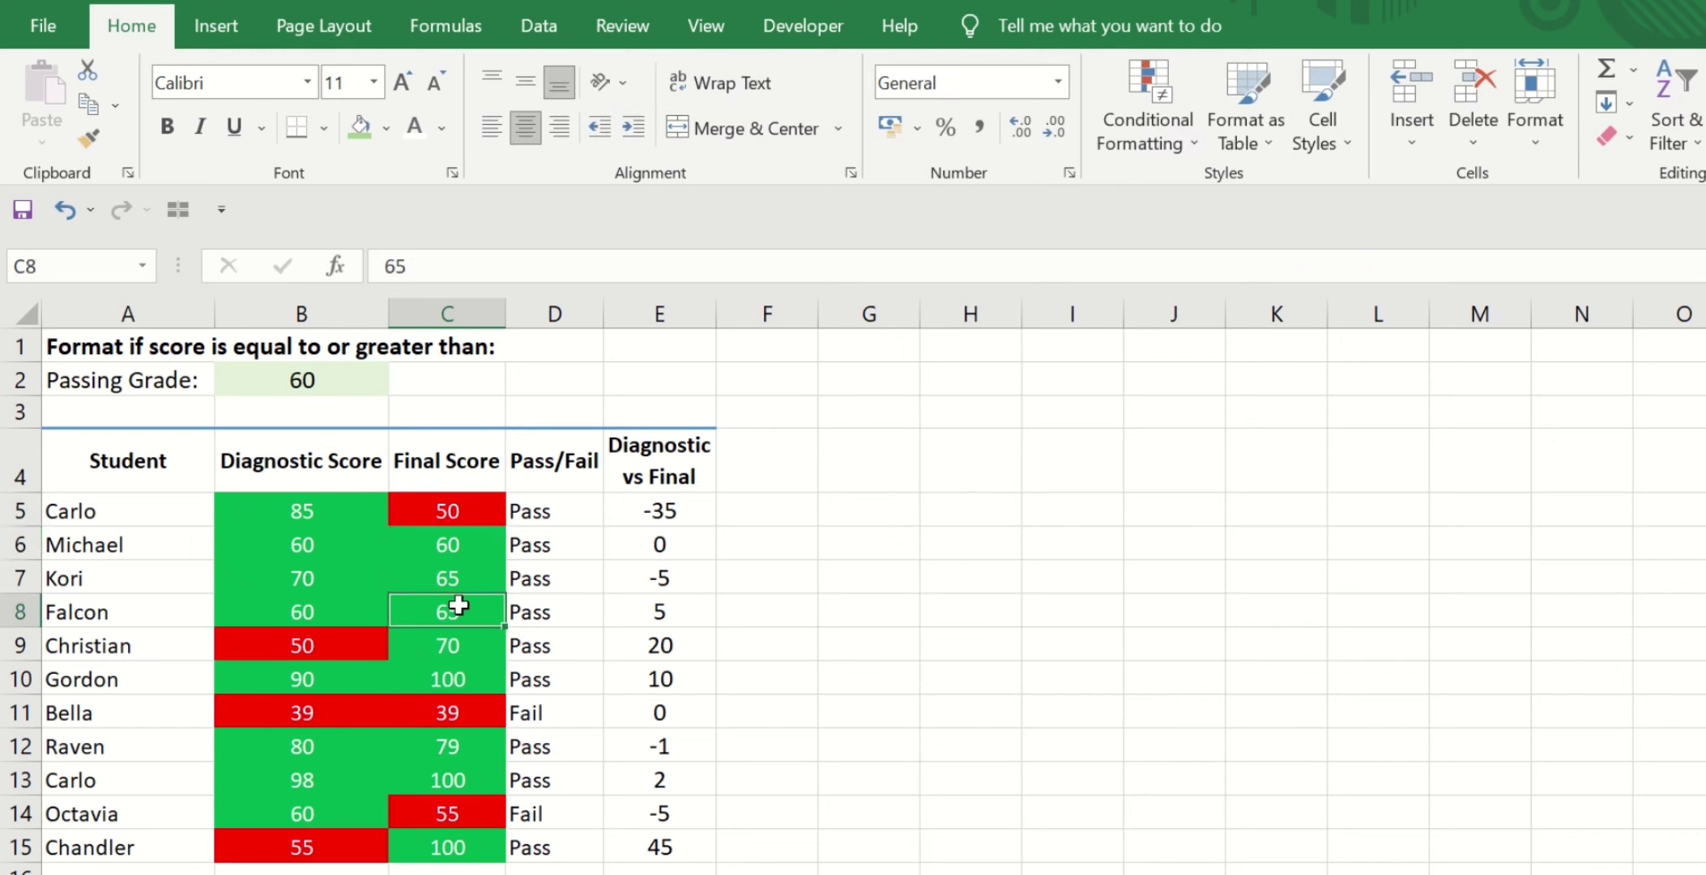
text(55)
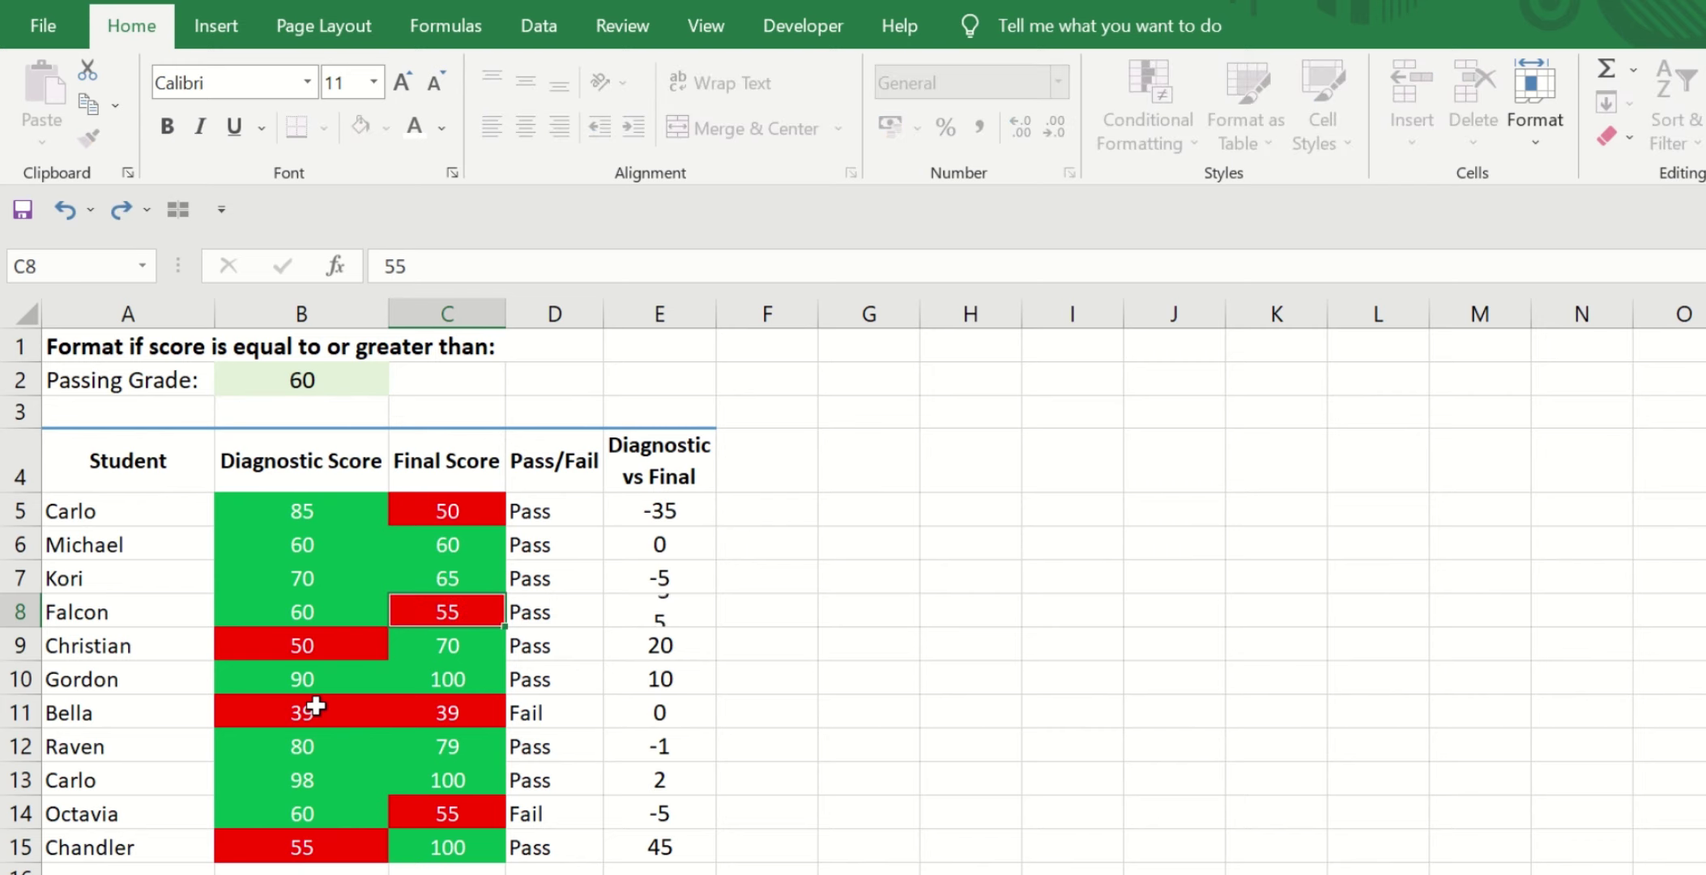
key(ctrl+Return)
text(70)
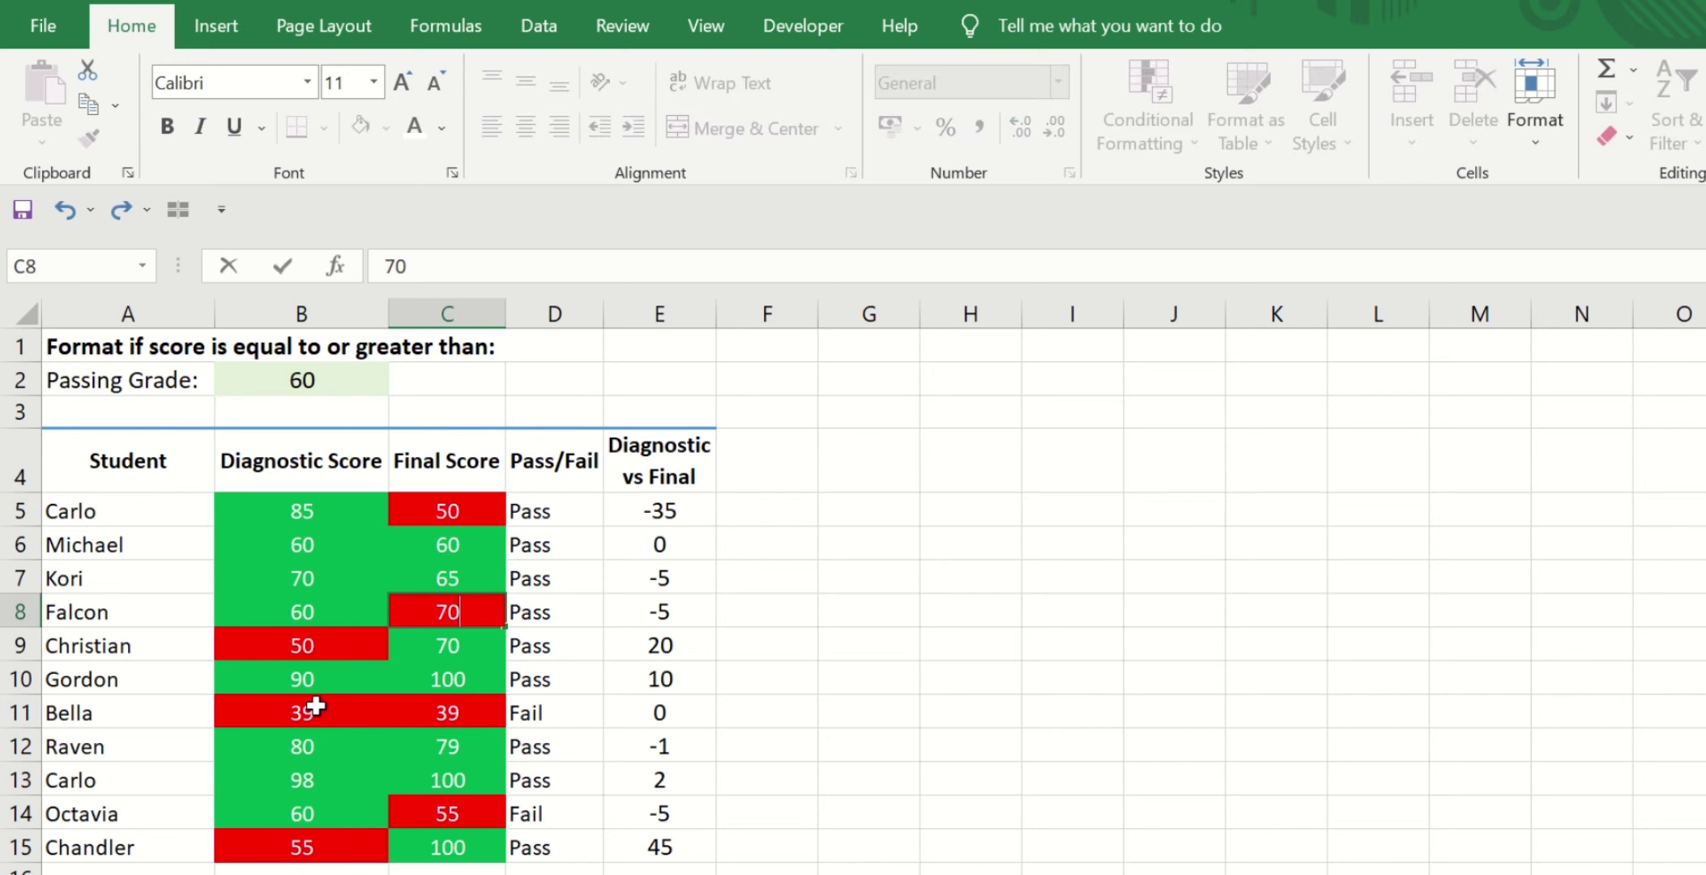
key(Return)
key(Up)
key(Up)
key(Up)
key(Up)
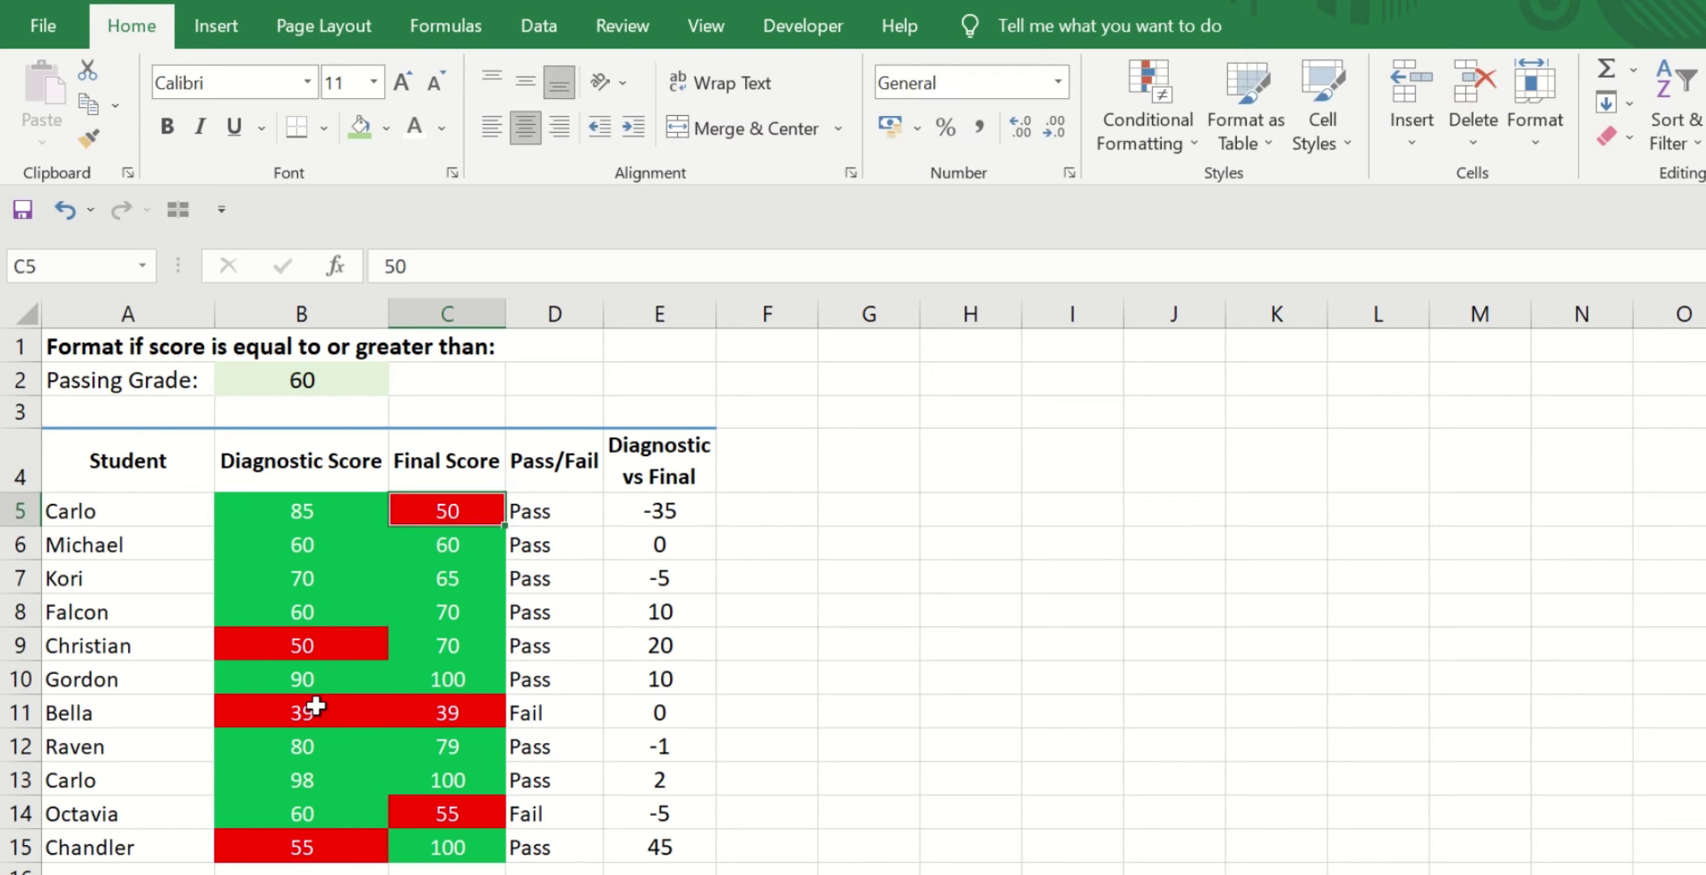
key(Left)
key(Right)
key(Right)
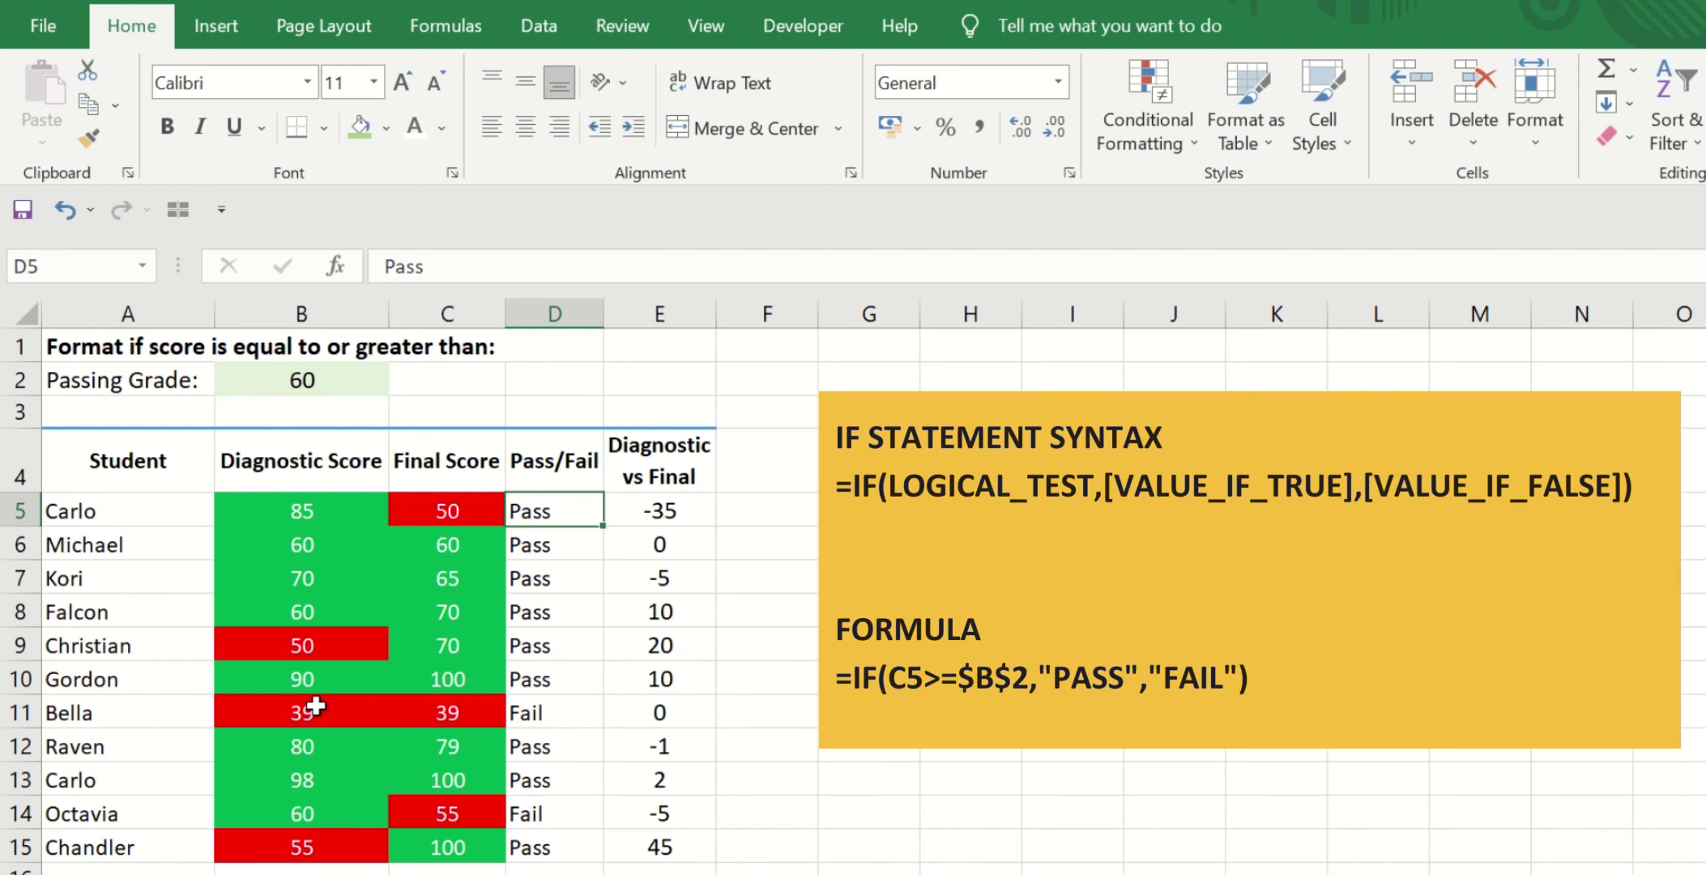
Enter =IF(C5>=B2,"Pass","Fail") in D5
key(Right)
key(Left)
text(=IF)
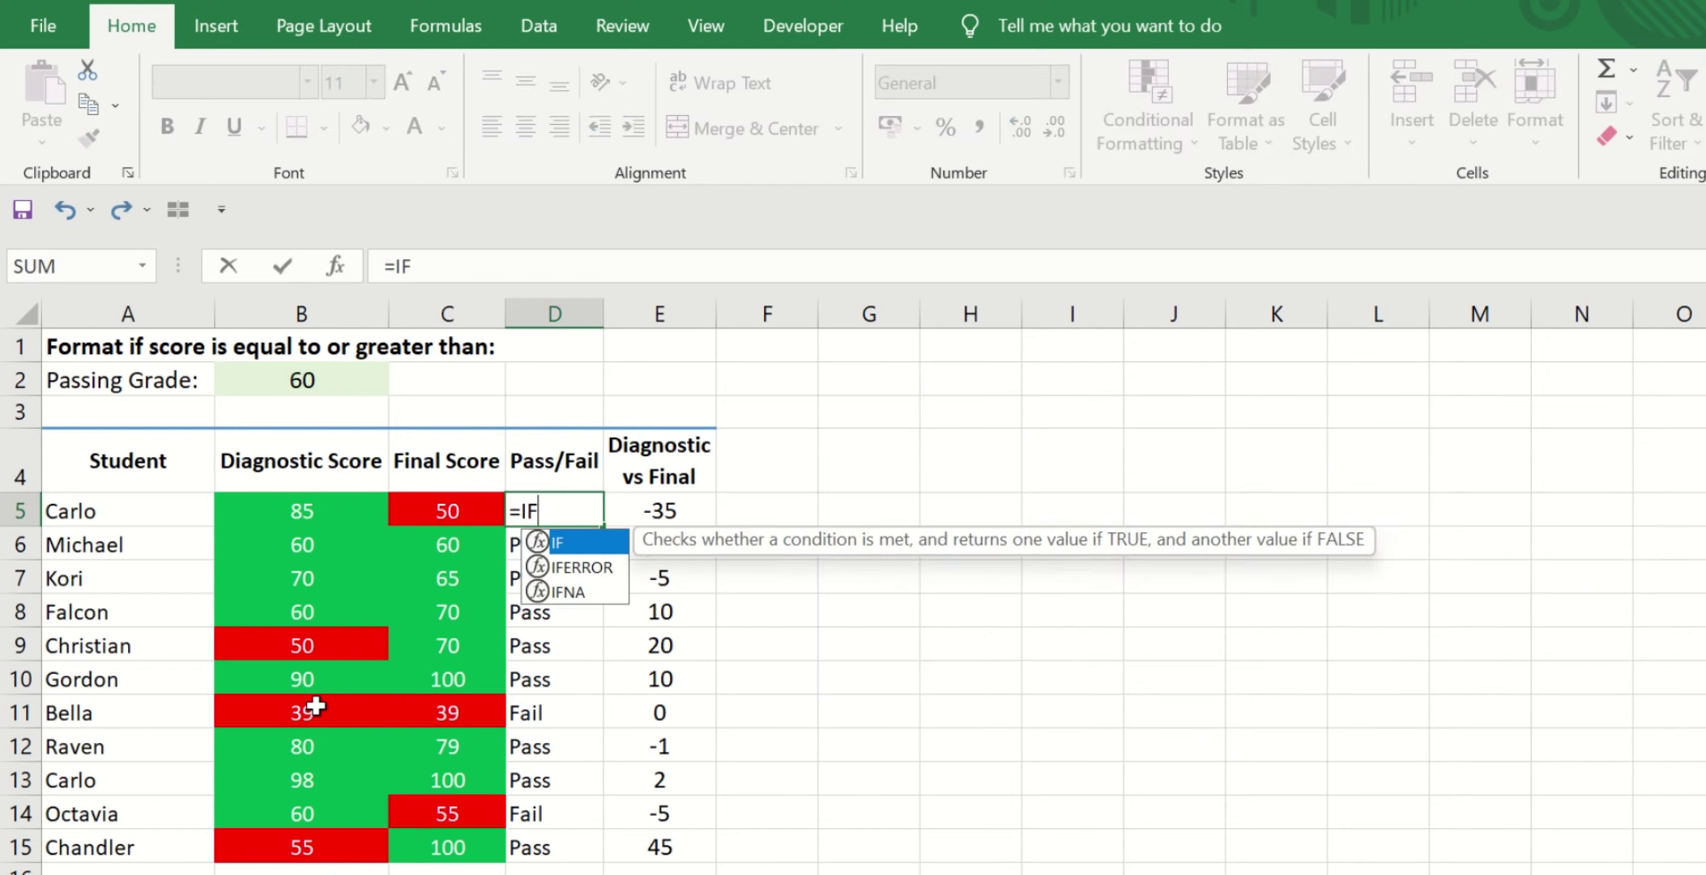
text(()
key(Left)
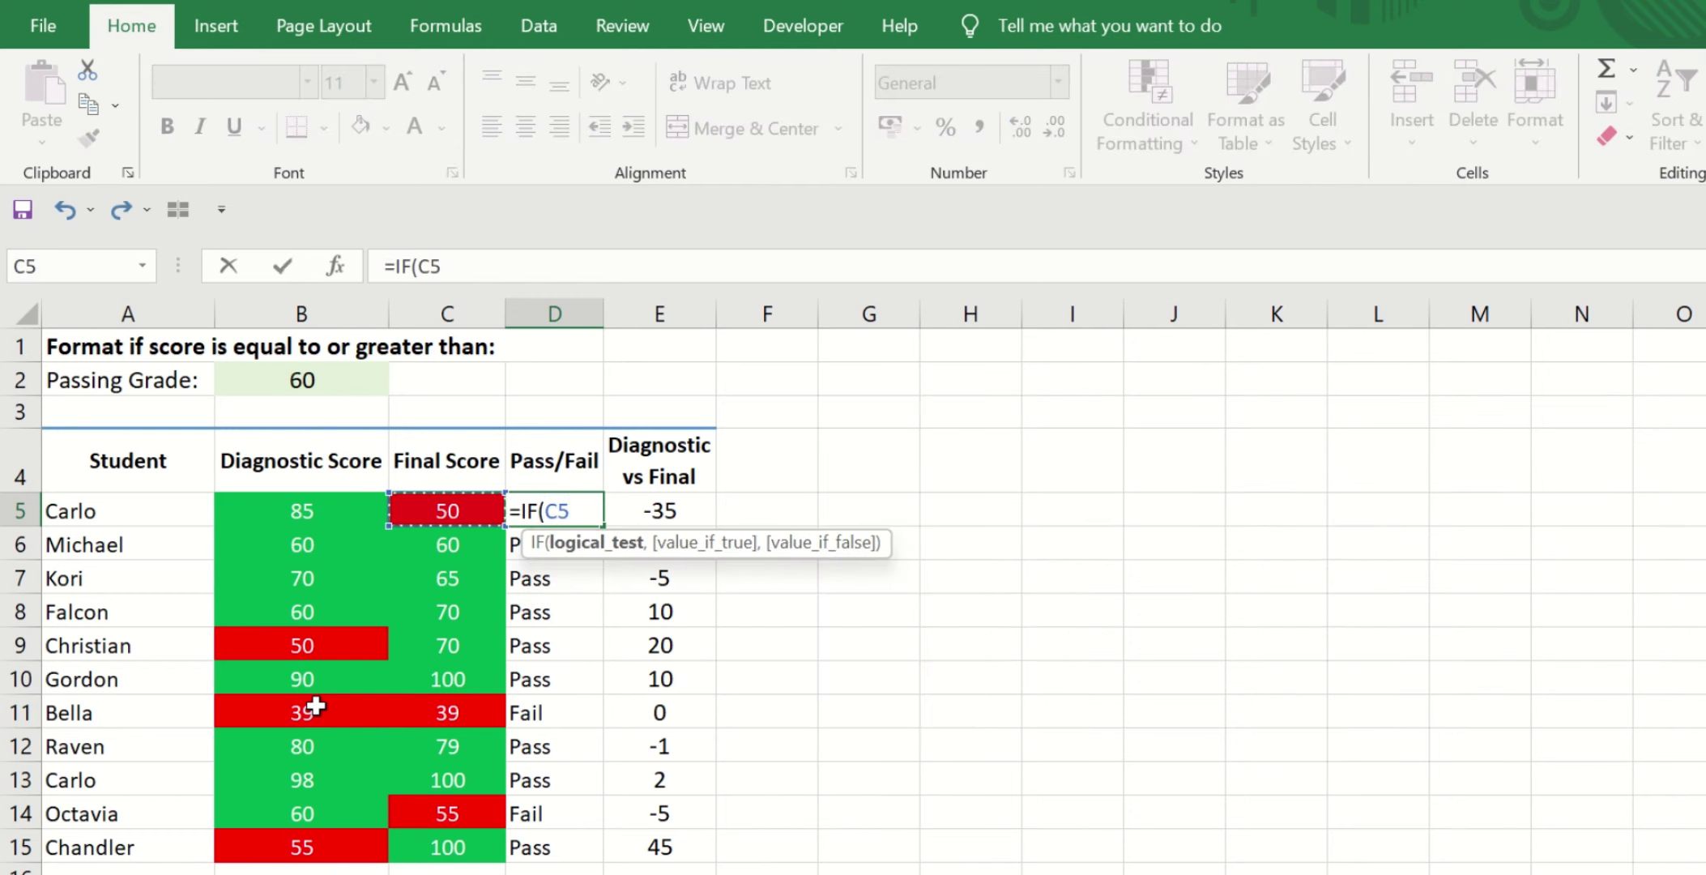
text(>=)
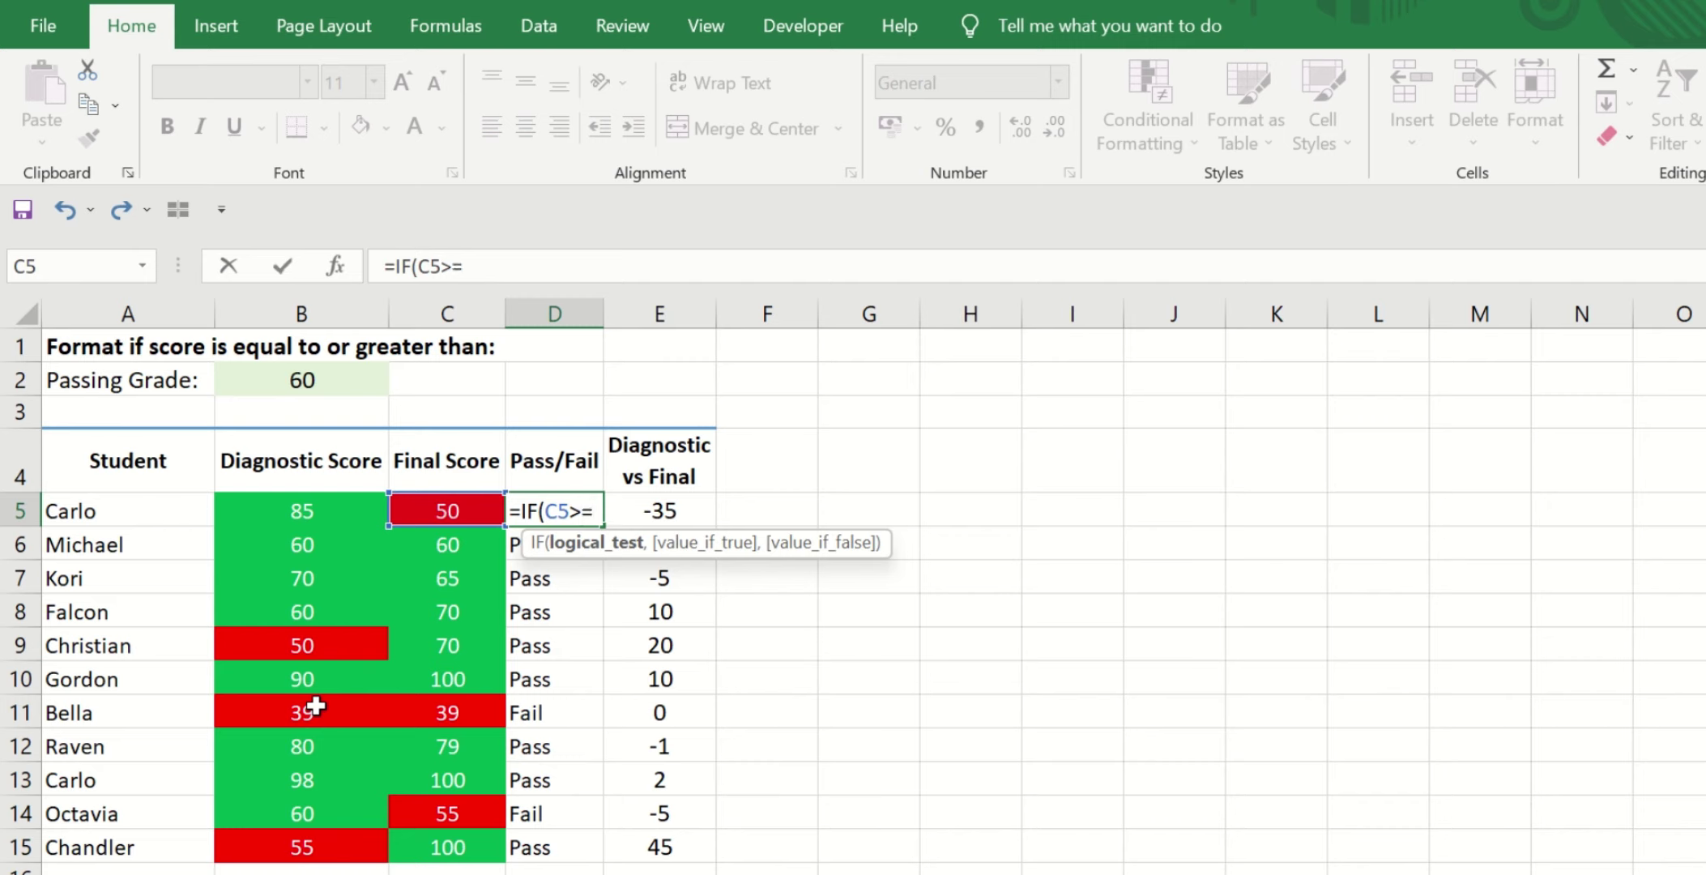
key(Left)
key(Left)
key(Up)
key(Up)
key(Up)
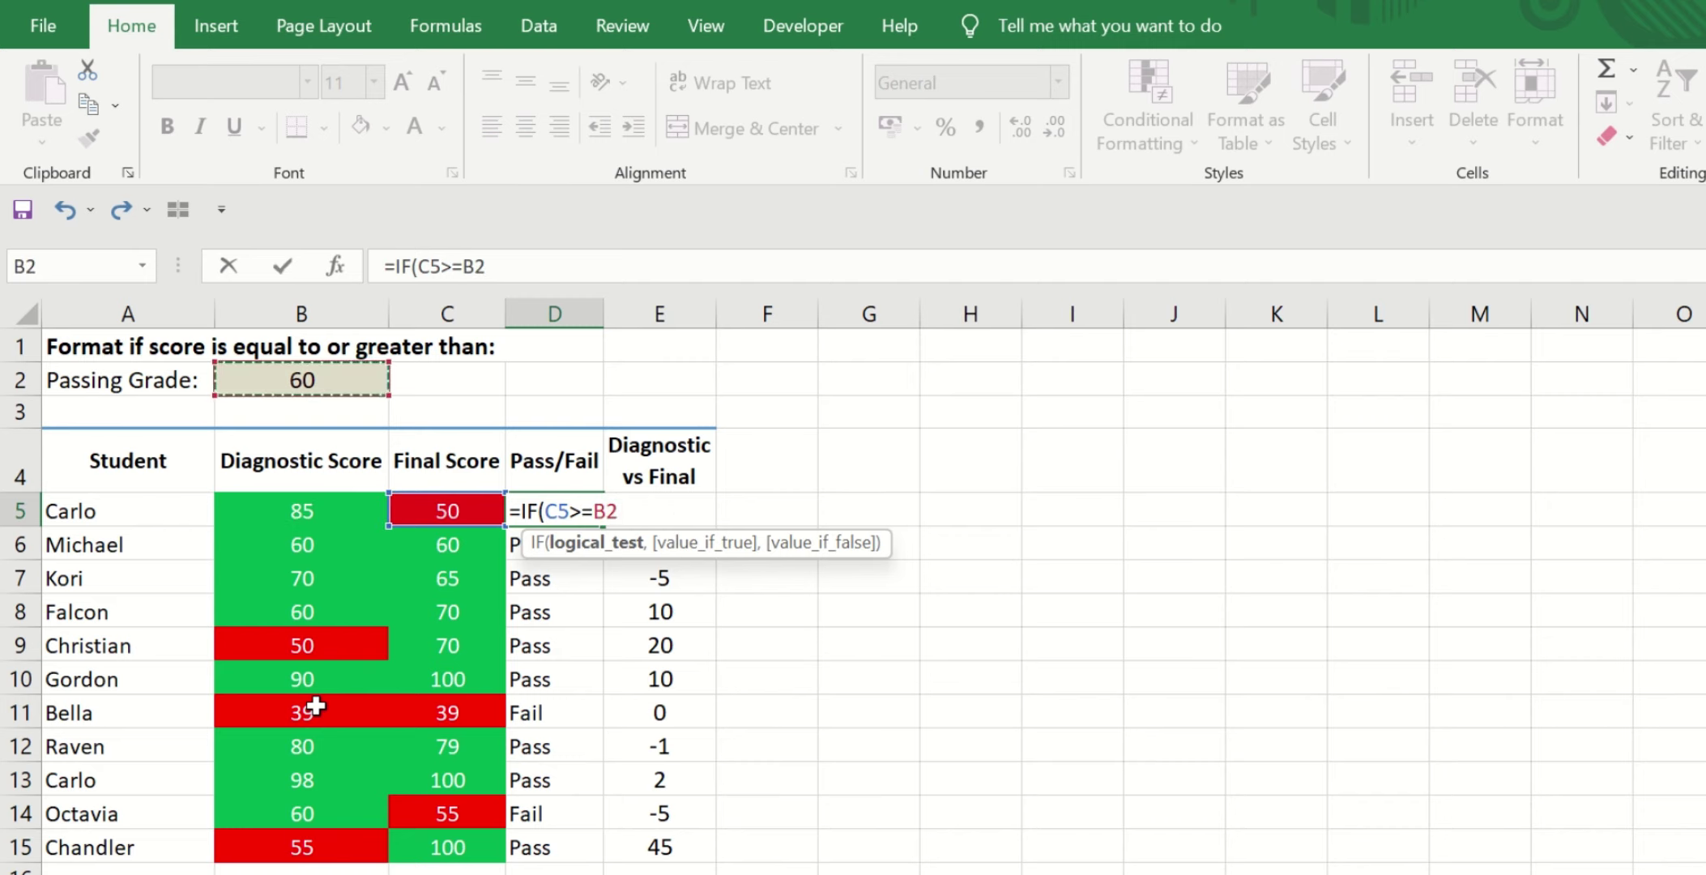
text(,"P)
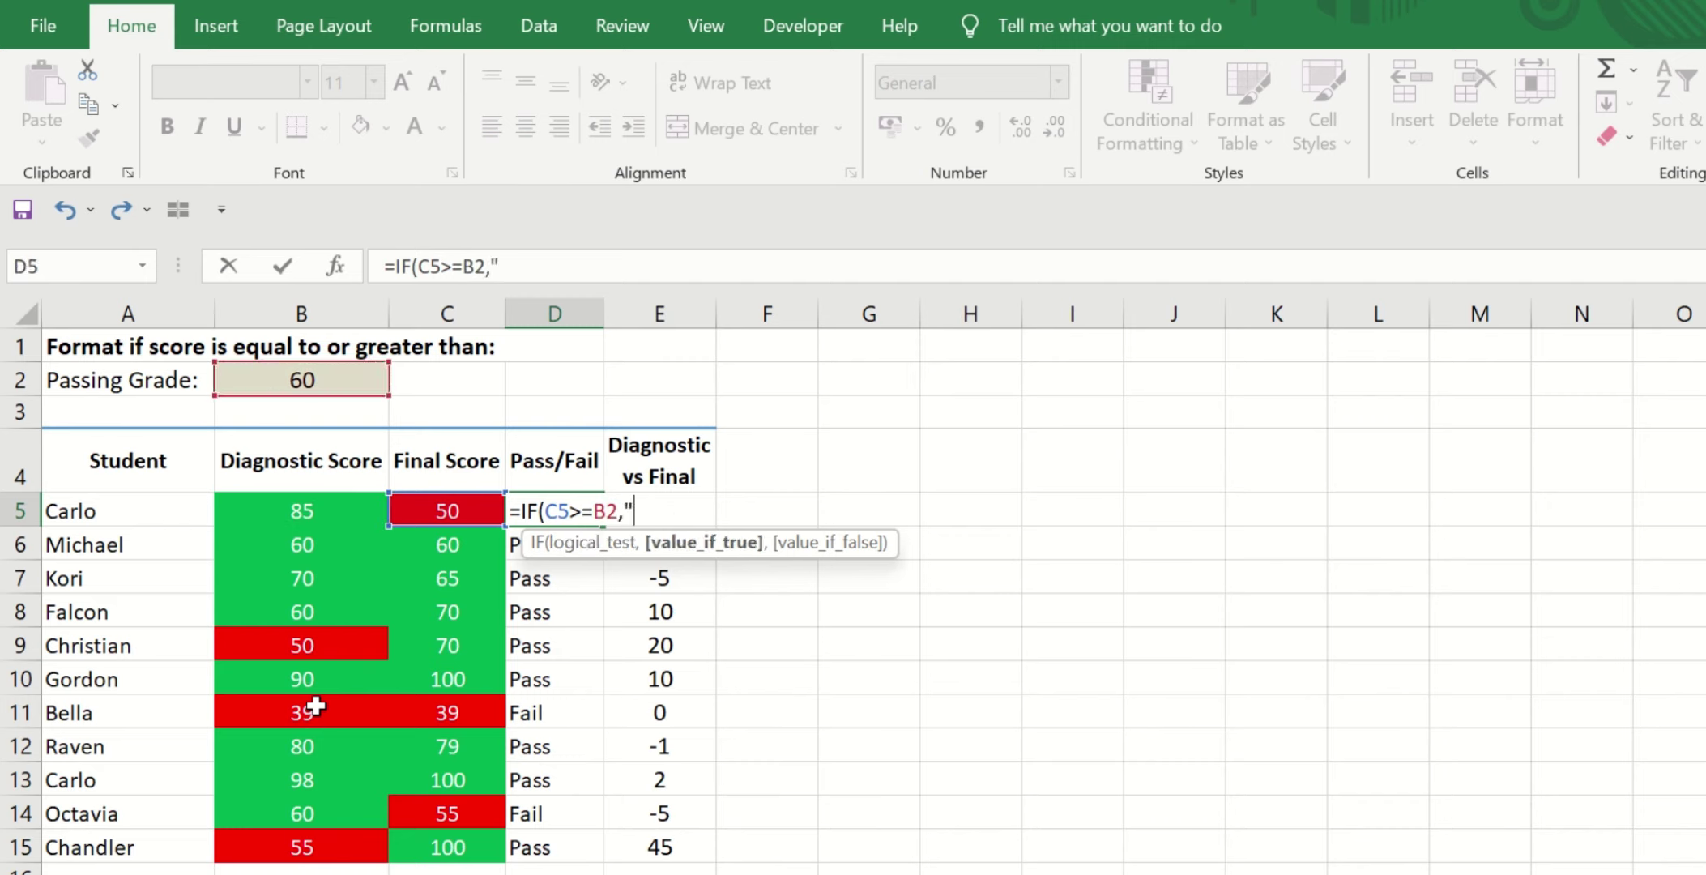
text(ass)
text(",)
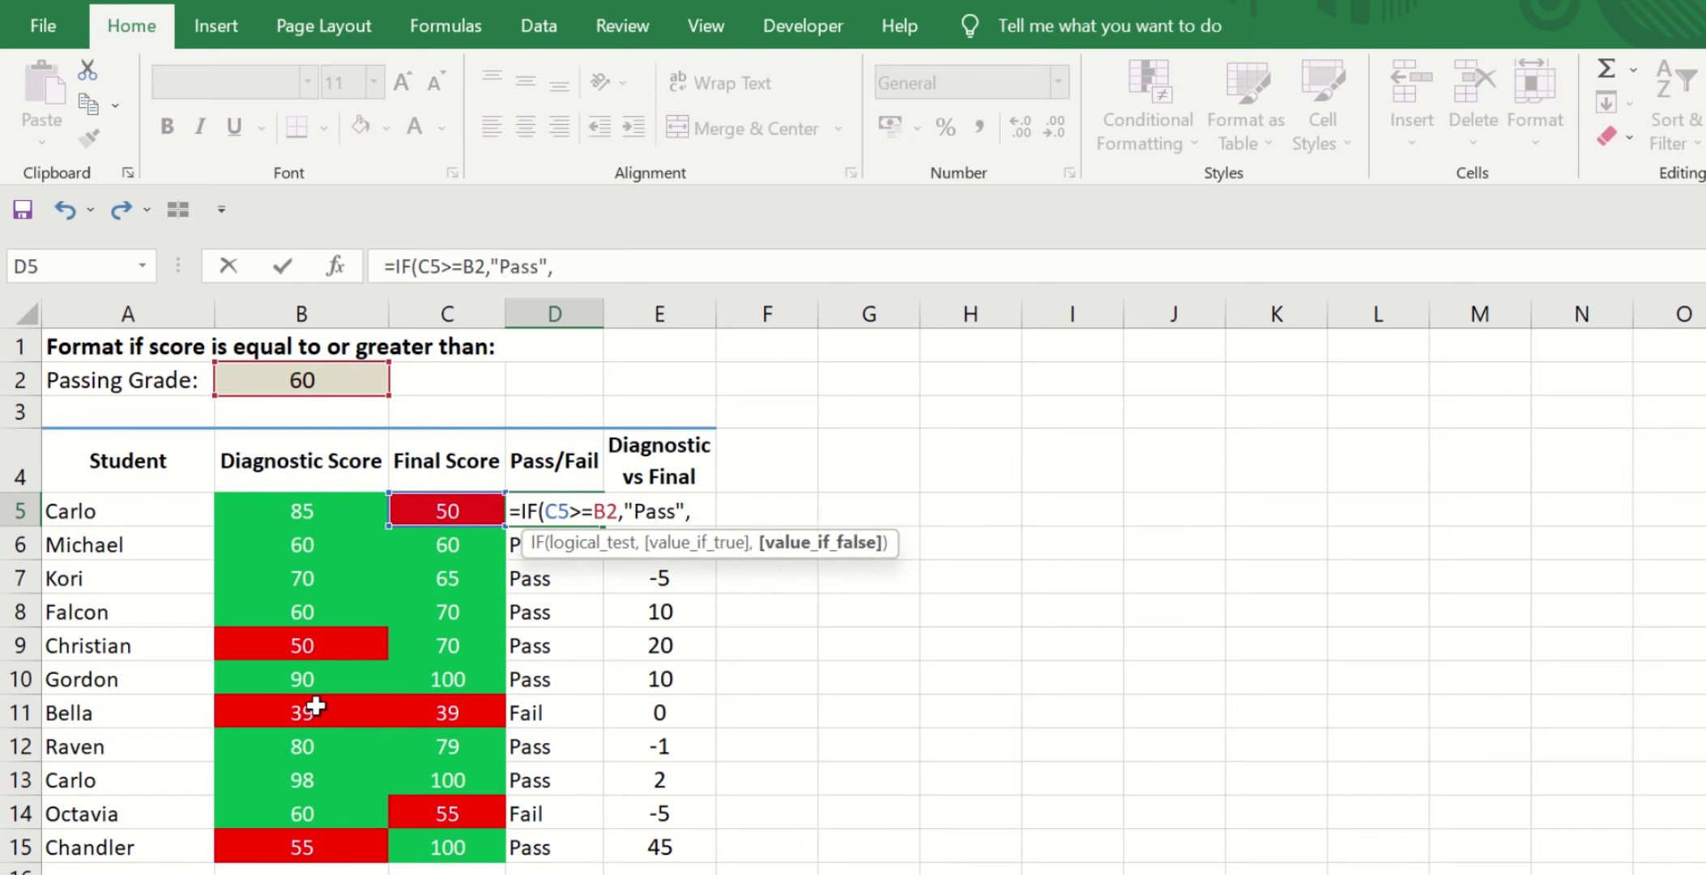
text("Fail")
text())
key(Return)
key(Up)
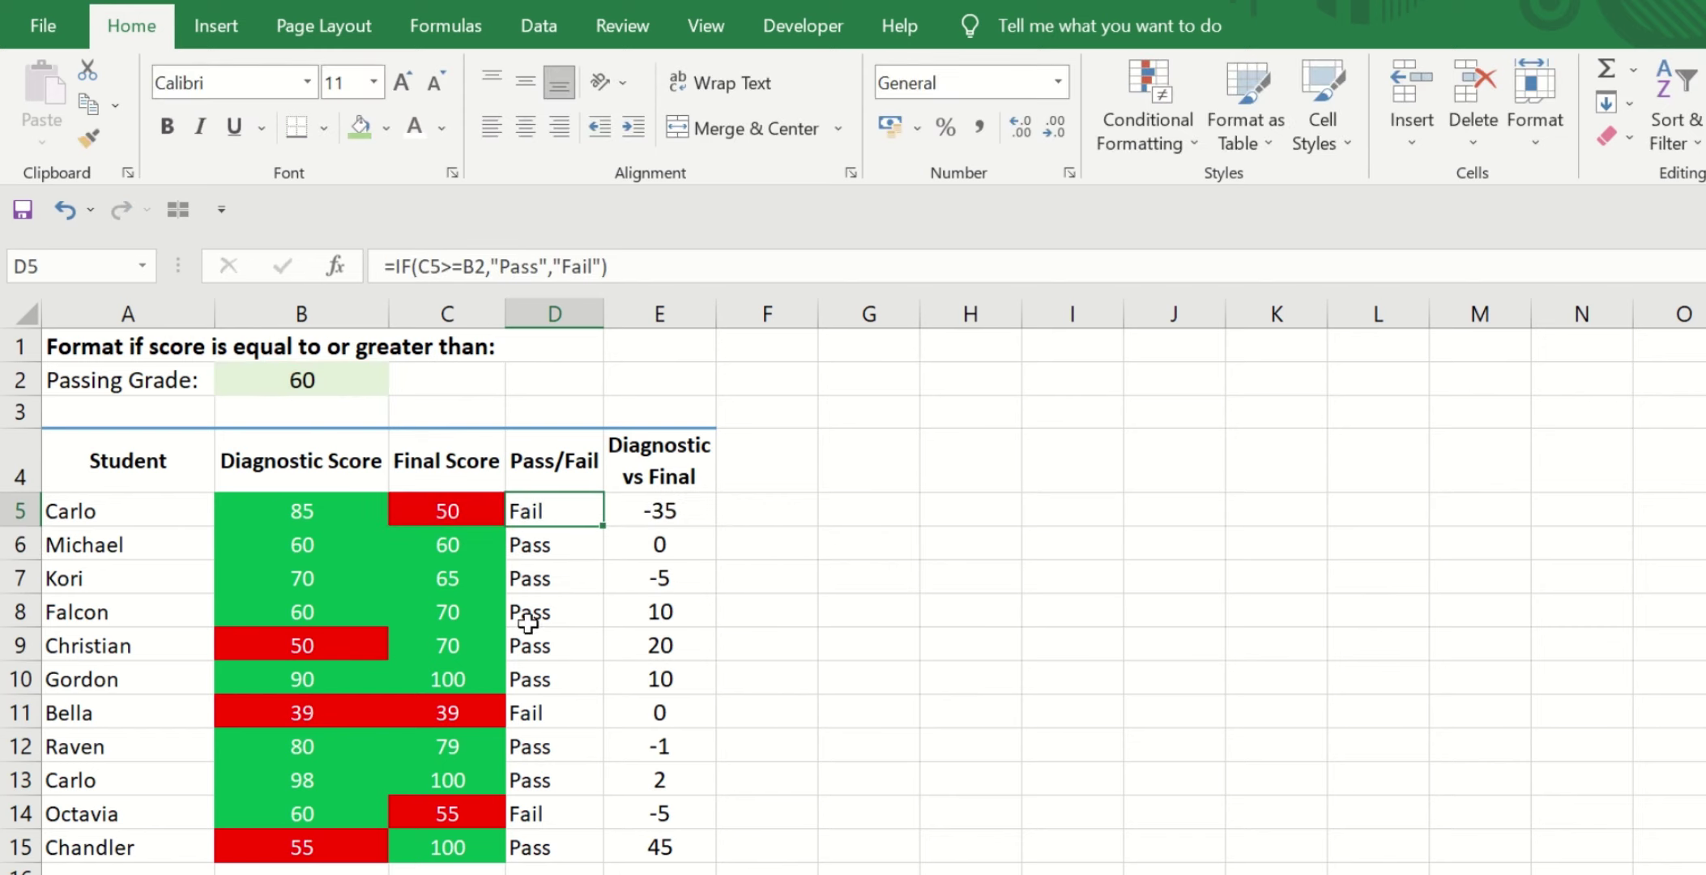
Make the passing-grade reference absolute, giving =IF(C5>=$B$2,"Pass","Fail")
click(486, 266)
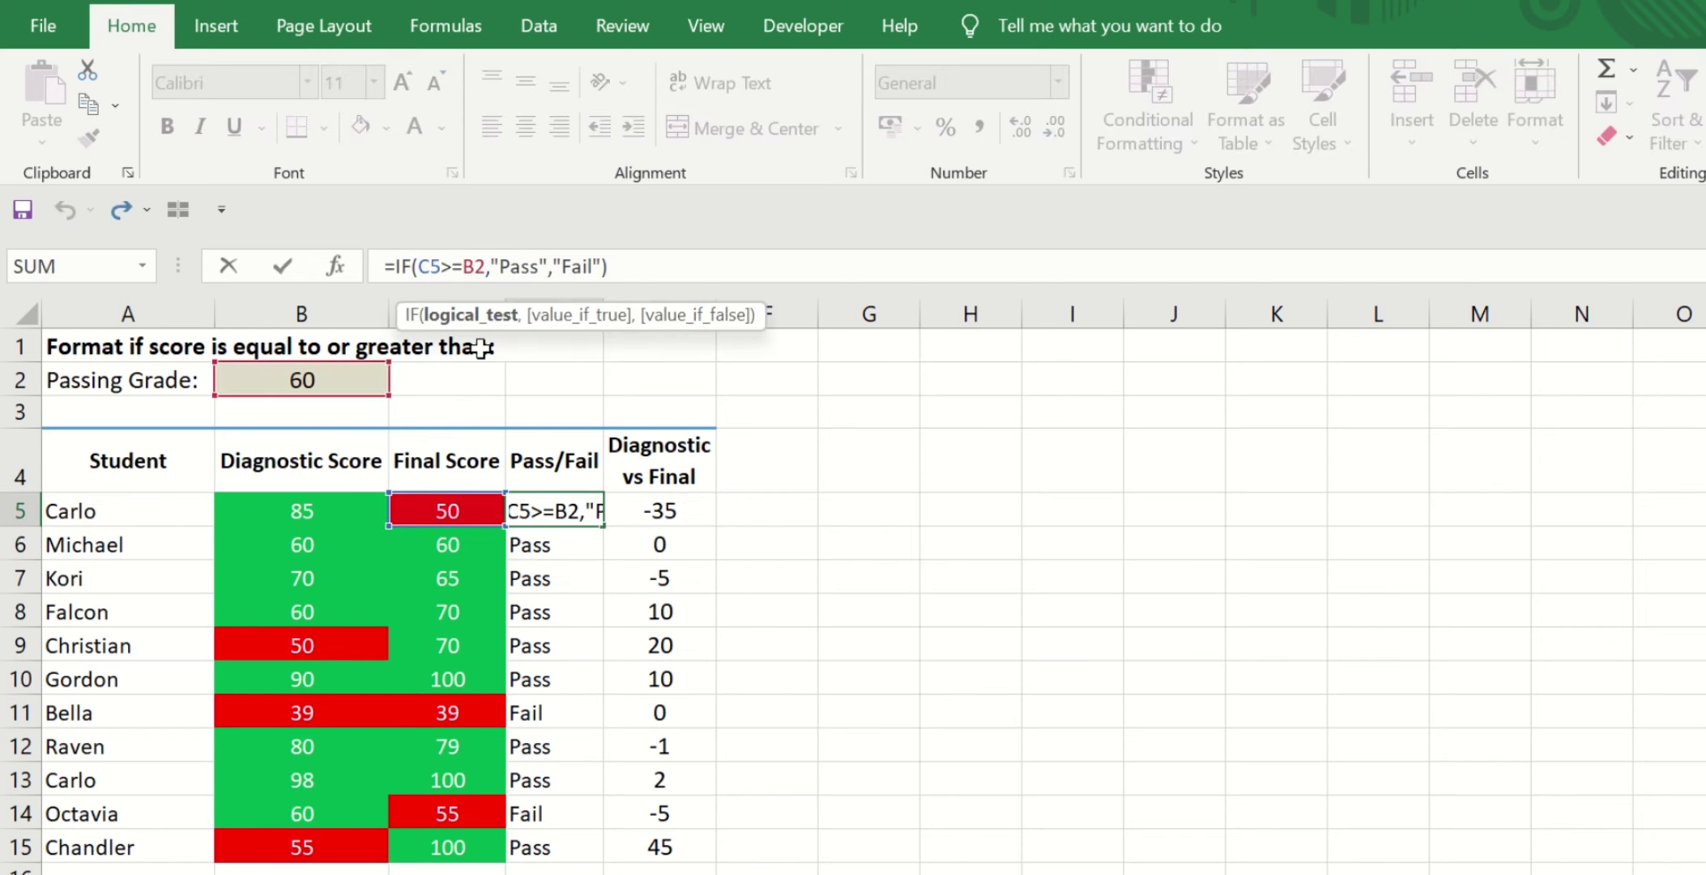
text($B)
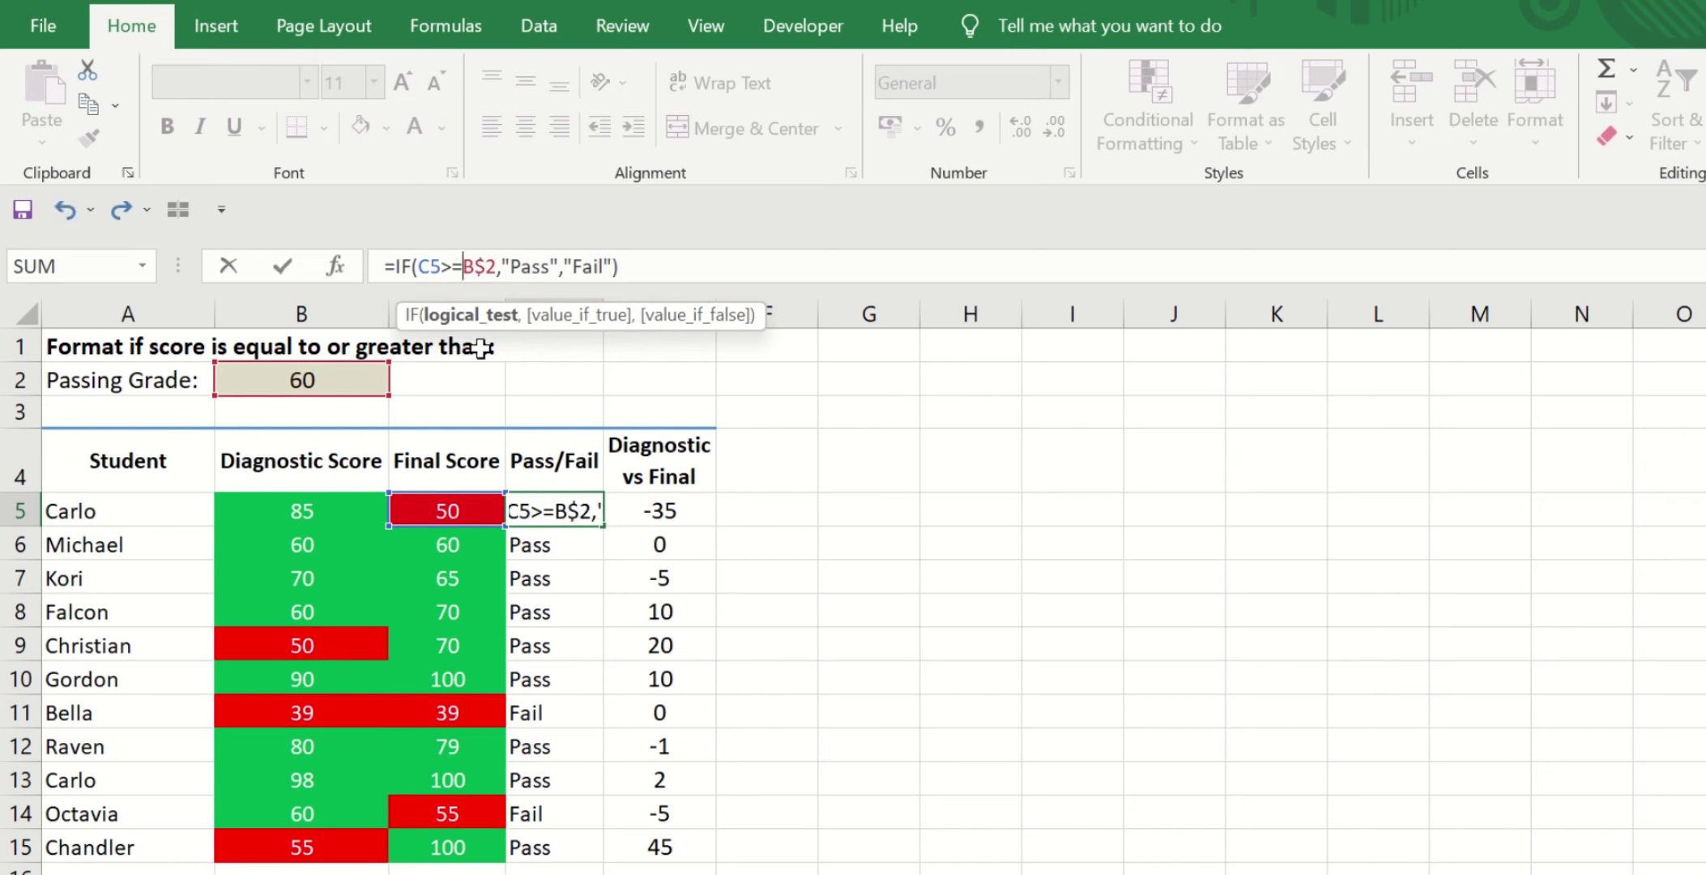
text($)
key(Return)
key(Up)
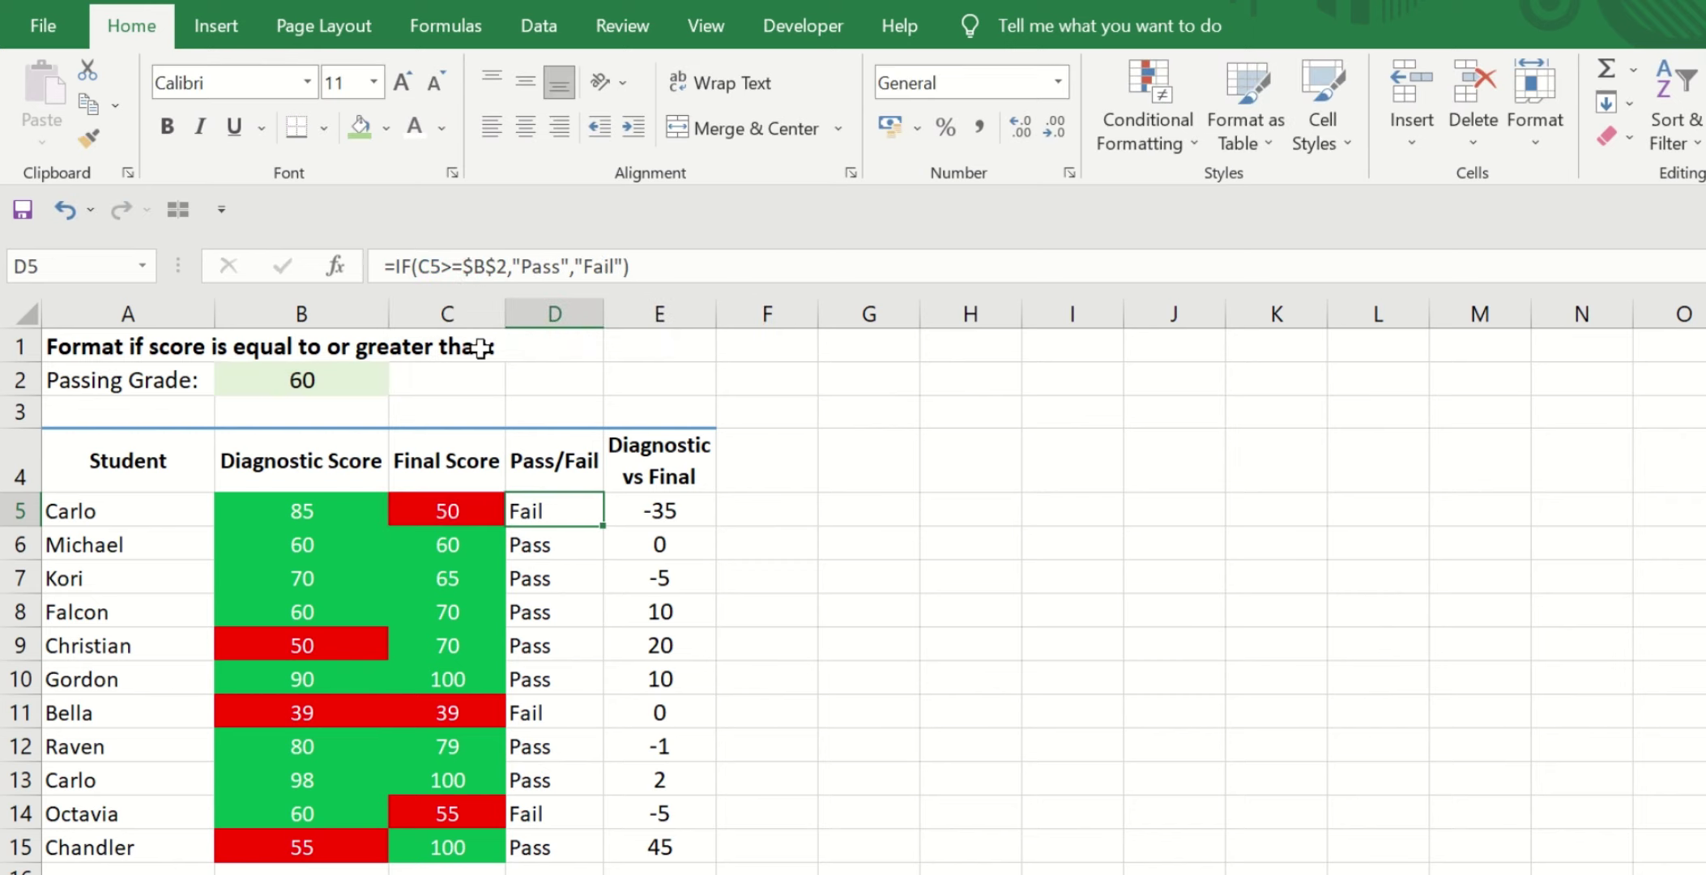
Fill the Pass/Fail formula down to D15 and test C5 with 90, 55, then 100
double_click(608, 528)
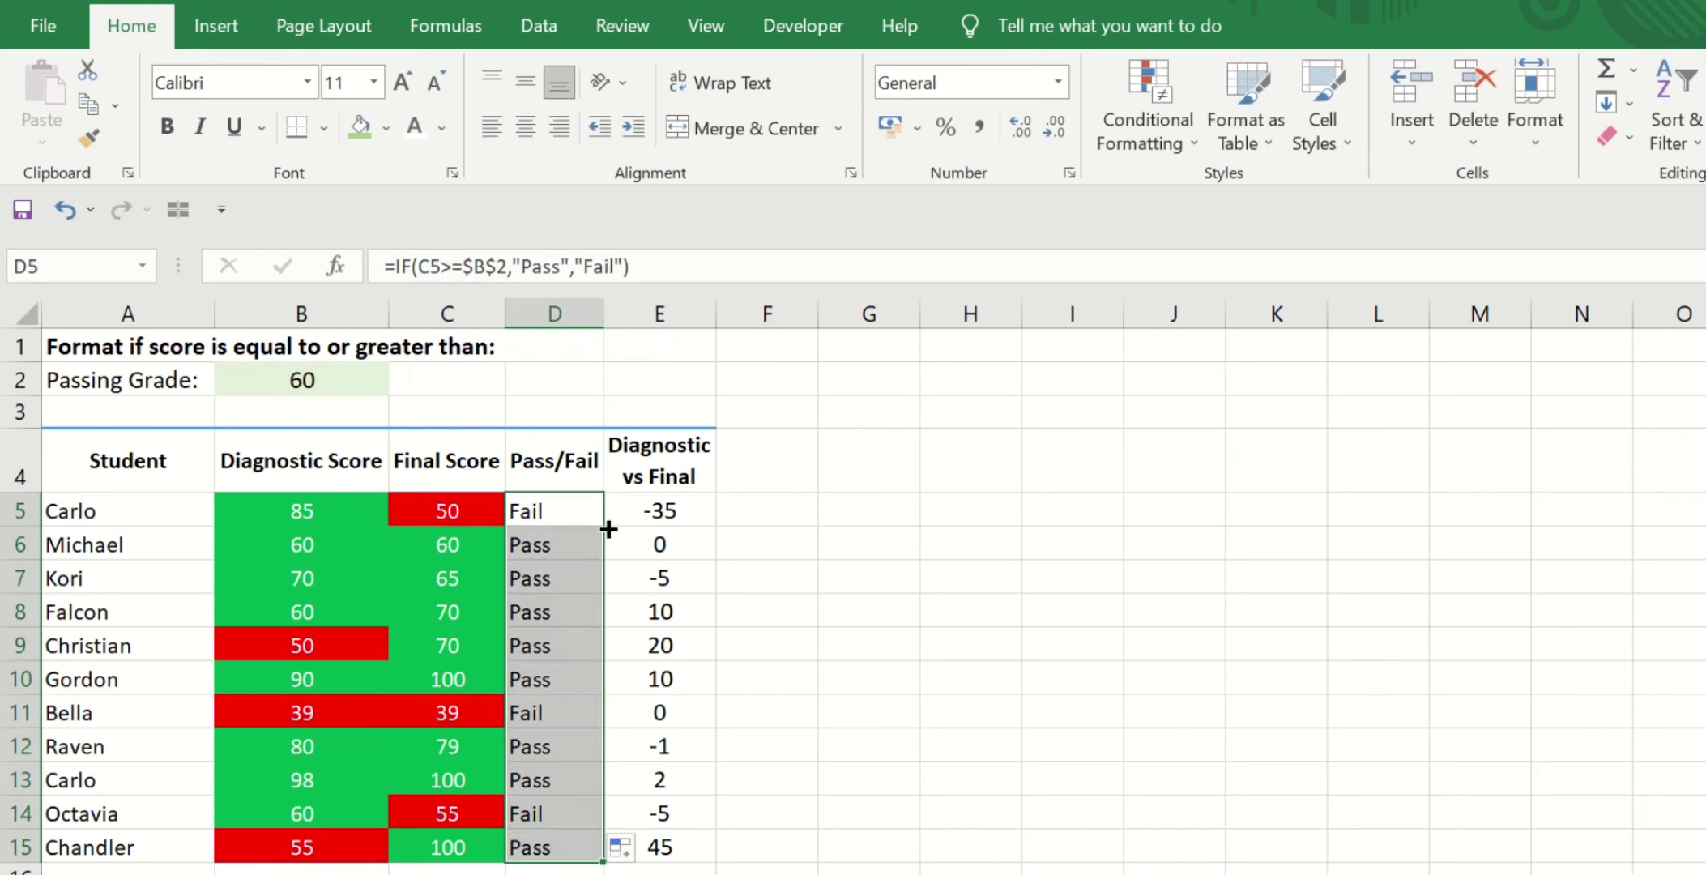
click(485, 508)
text(90)
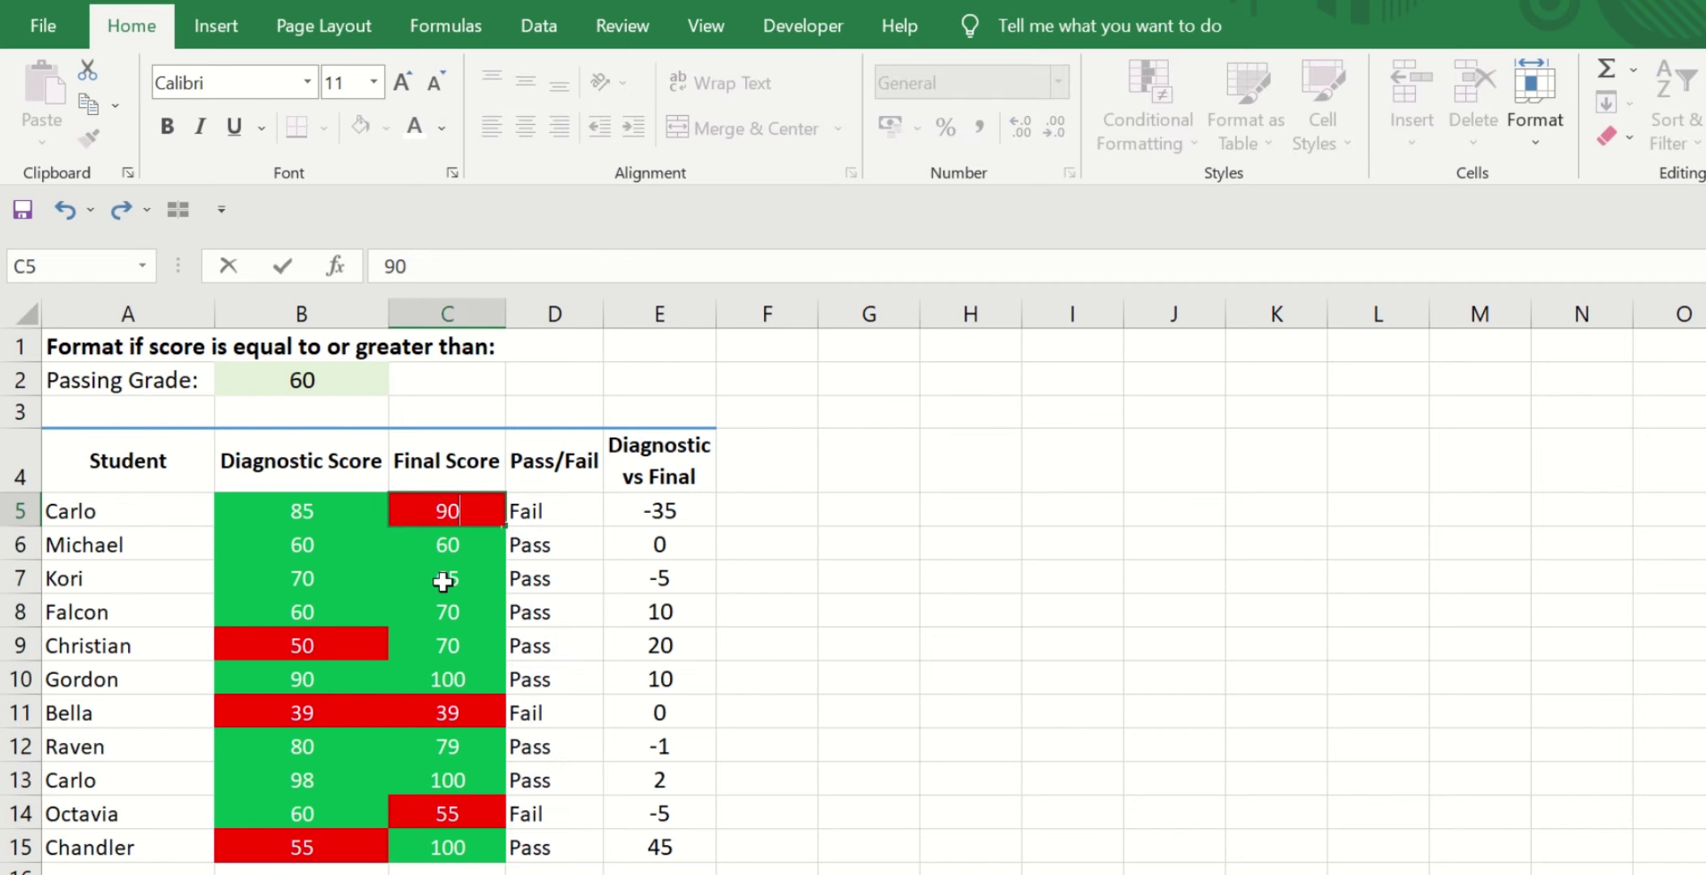
key(Return)
key(Up)
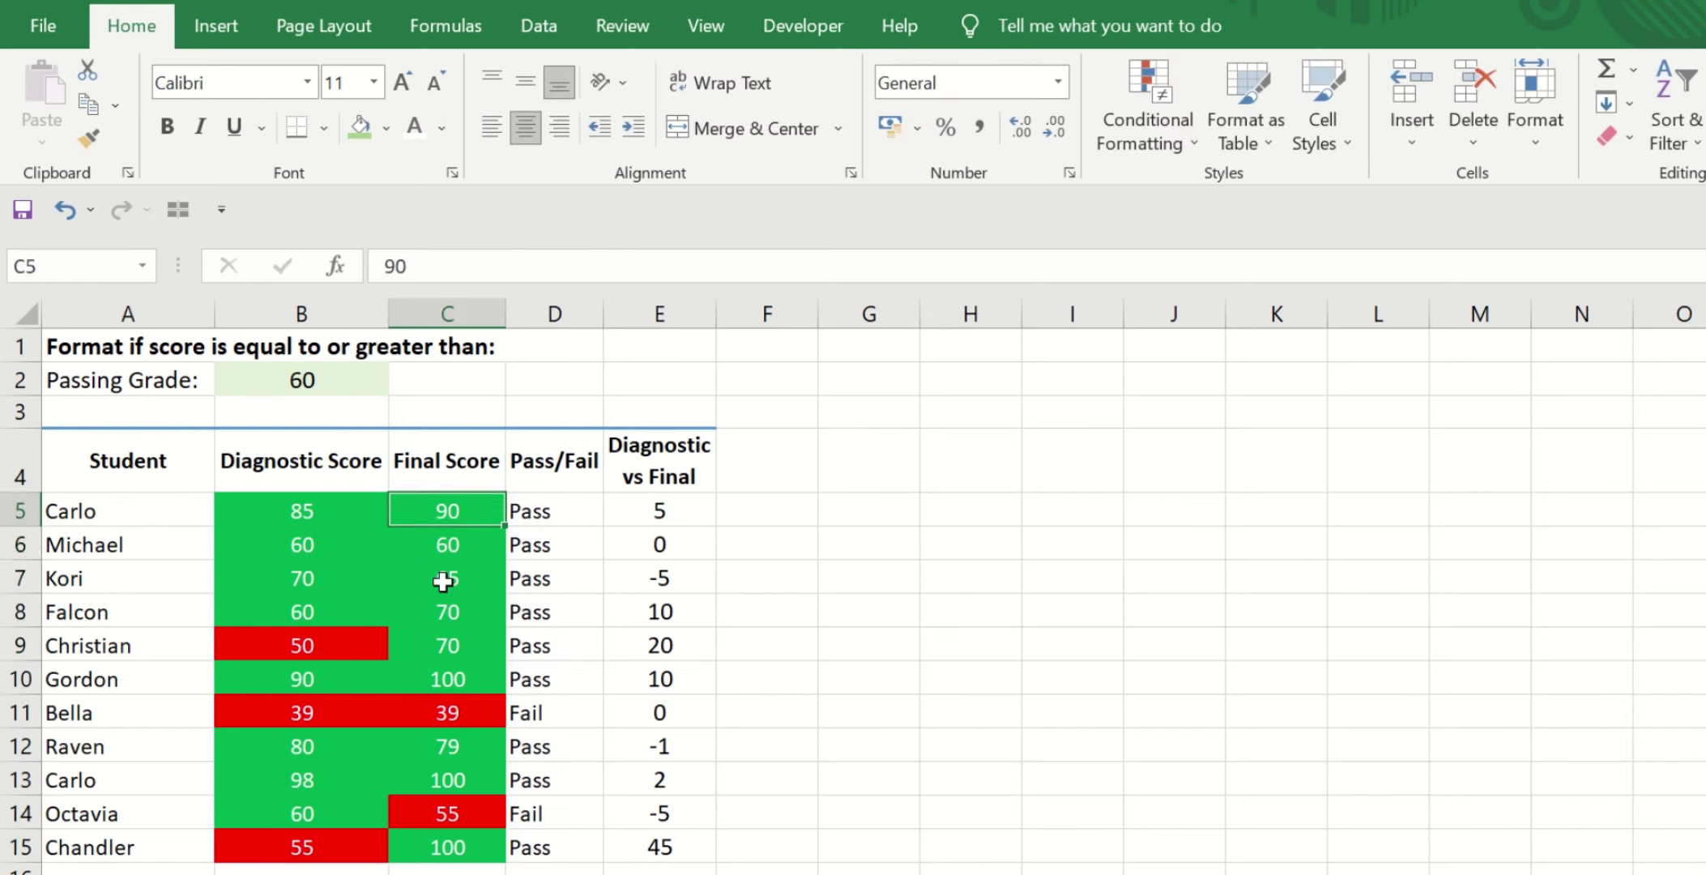
text(55)
key(Return)
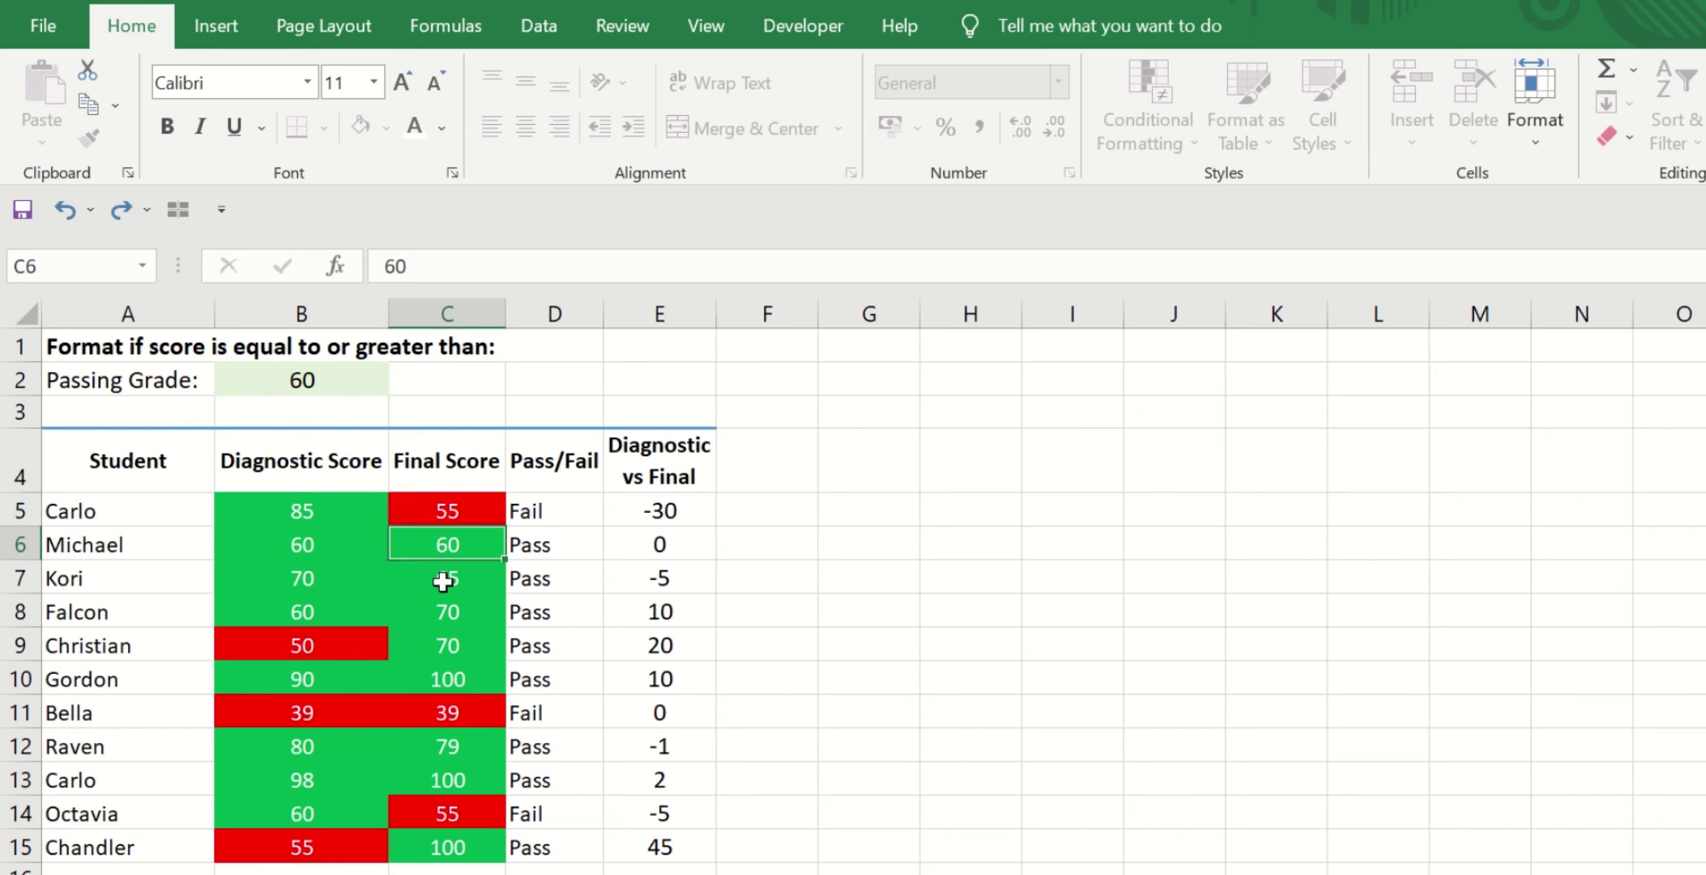
key(Up)
text(100)
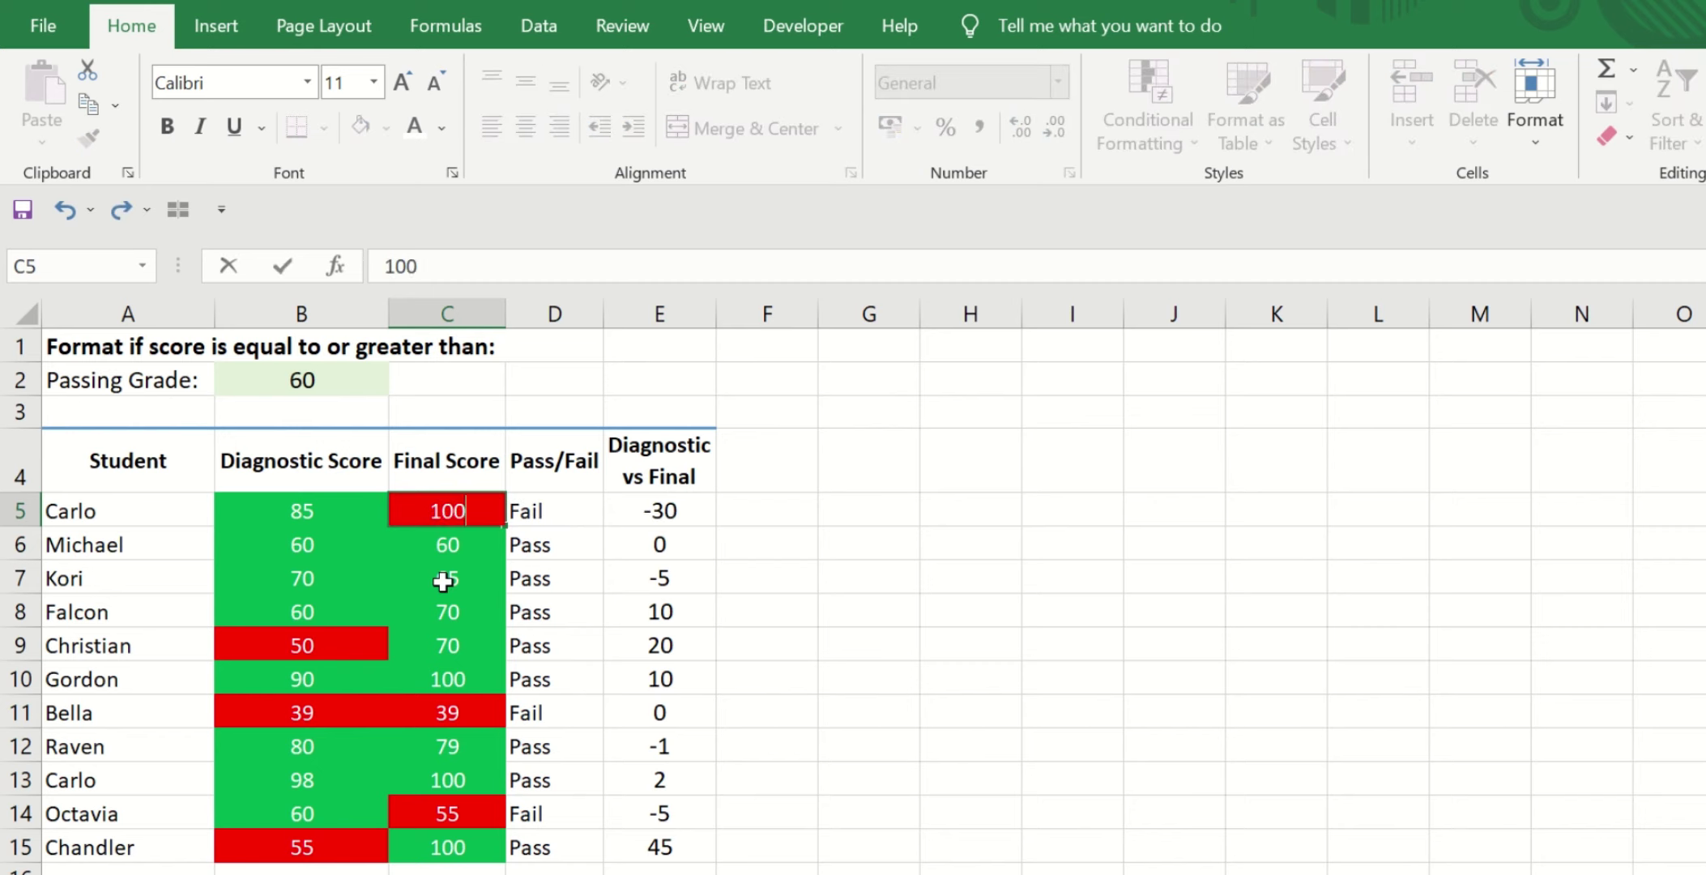
key(Return)
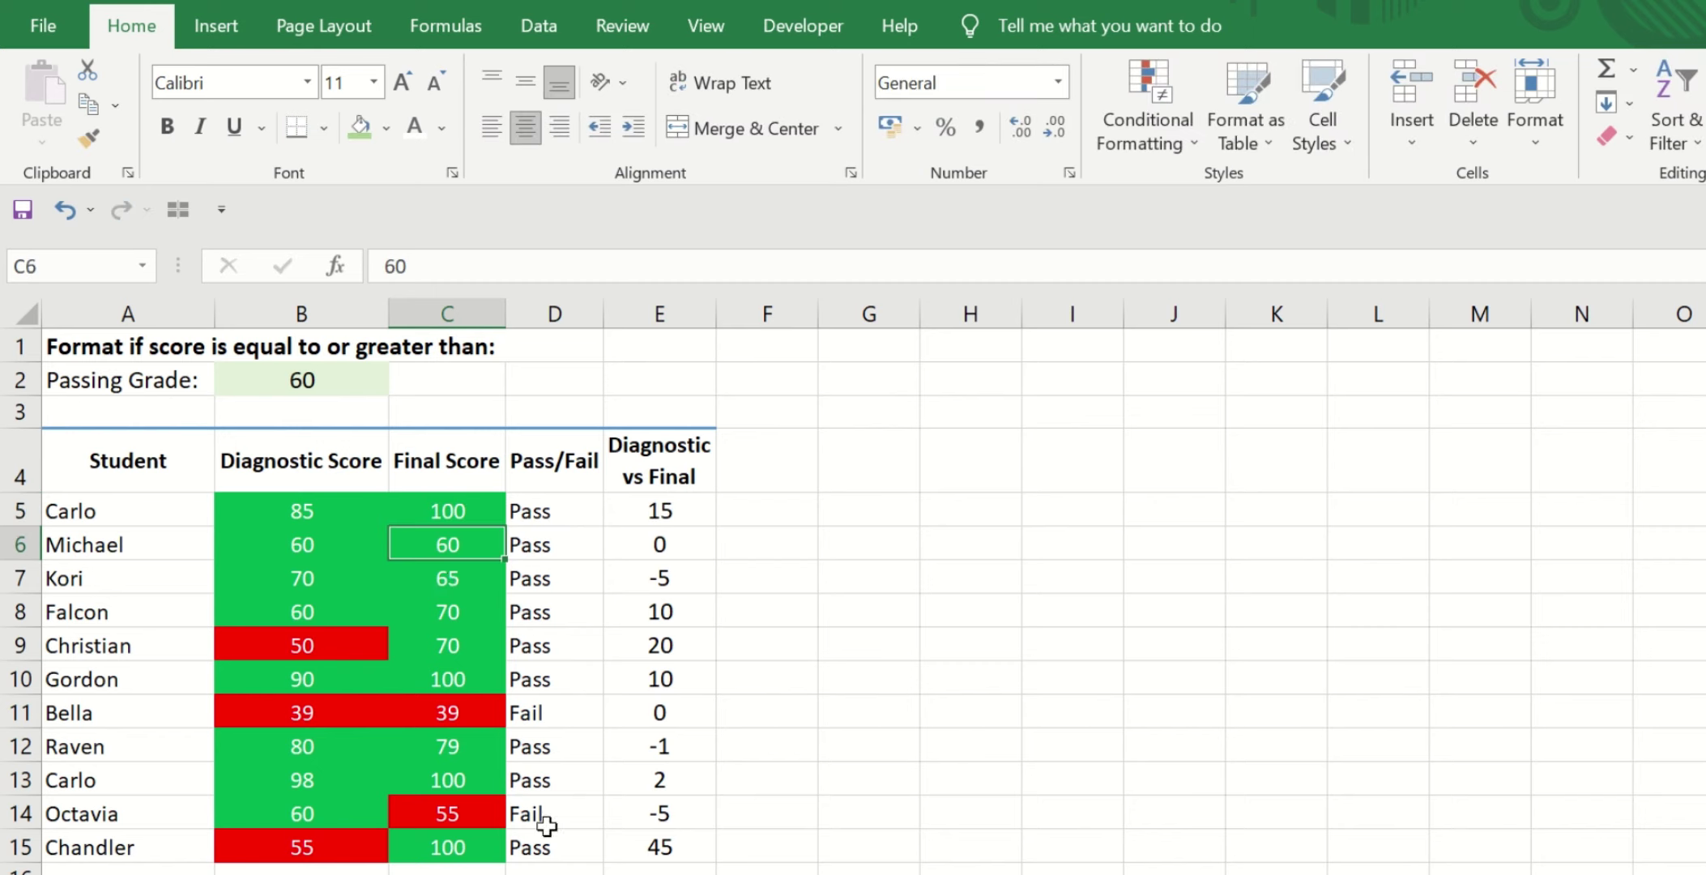
Set the final score in C7 to 59
click(456, 581)
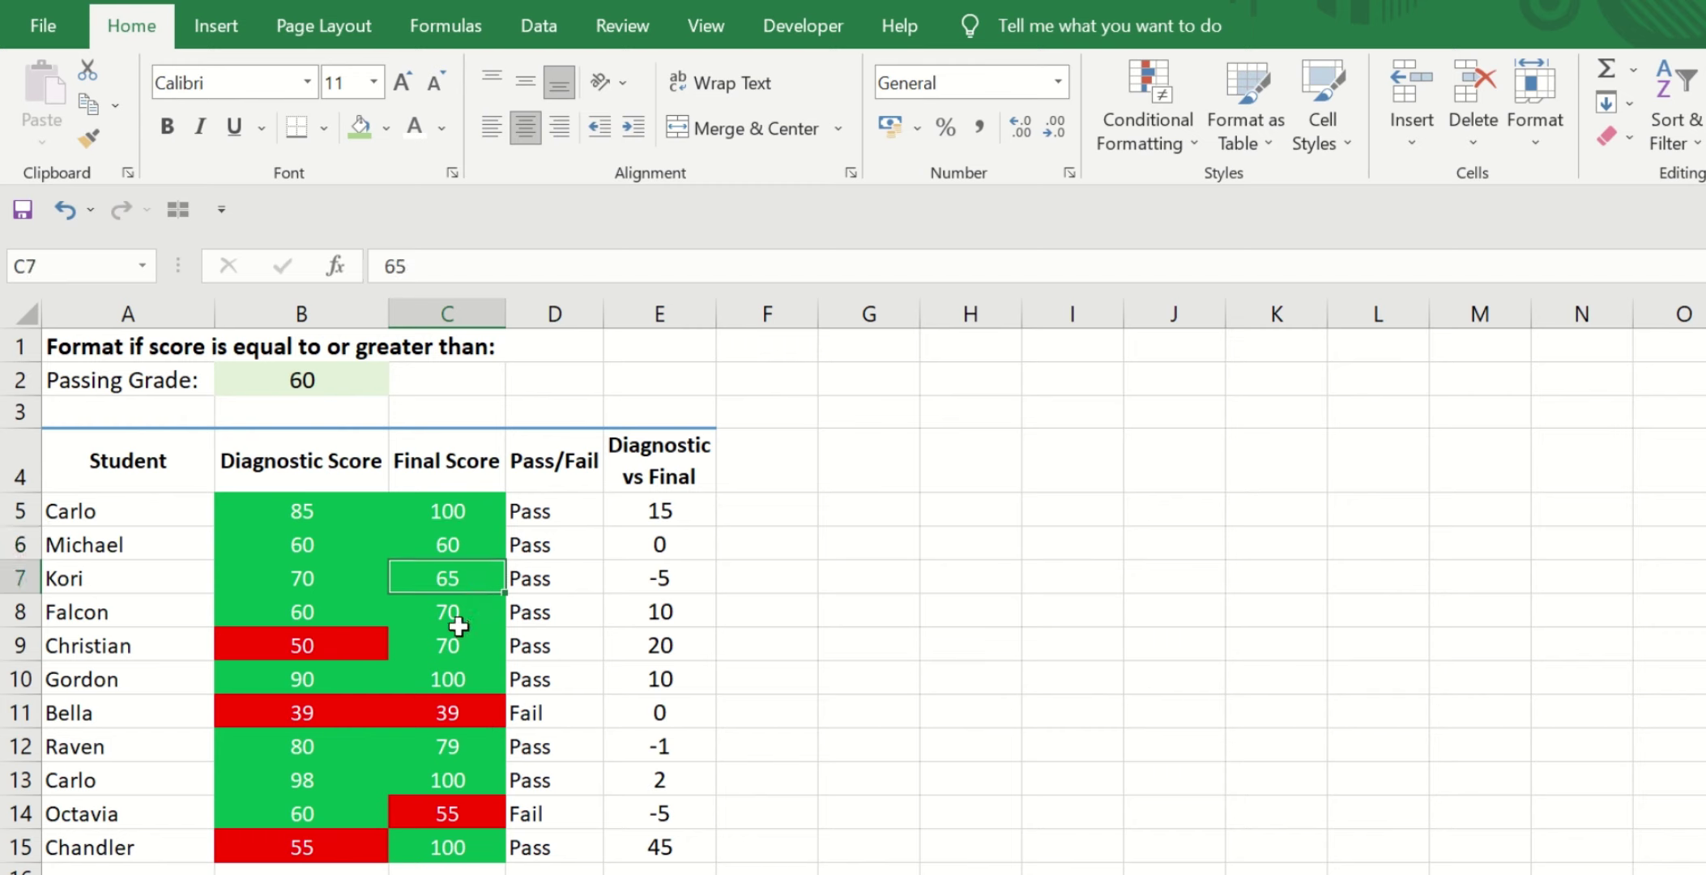
text(59)
key(Return)
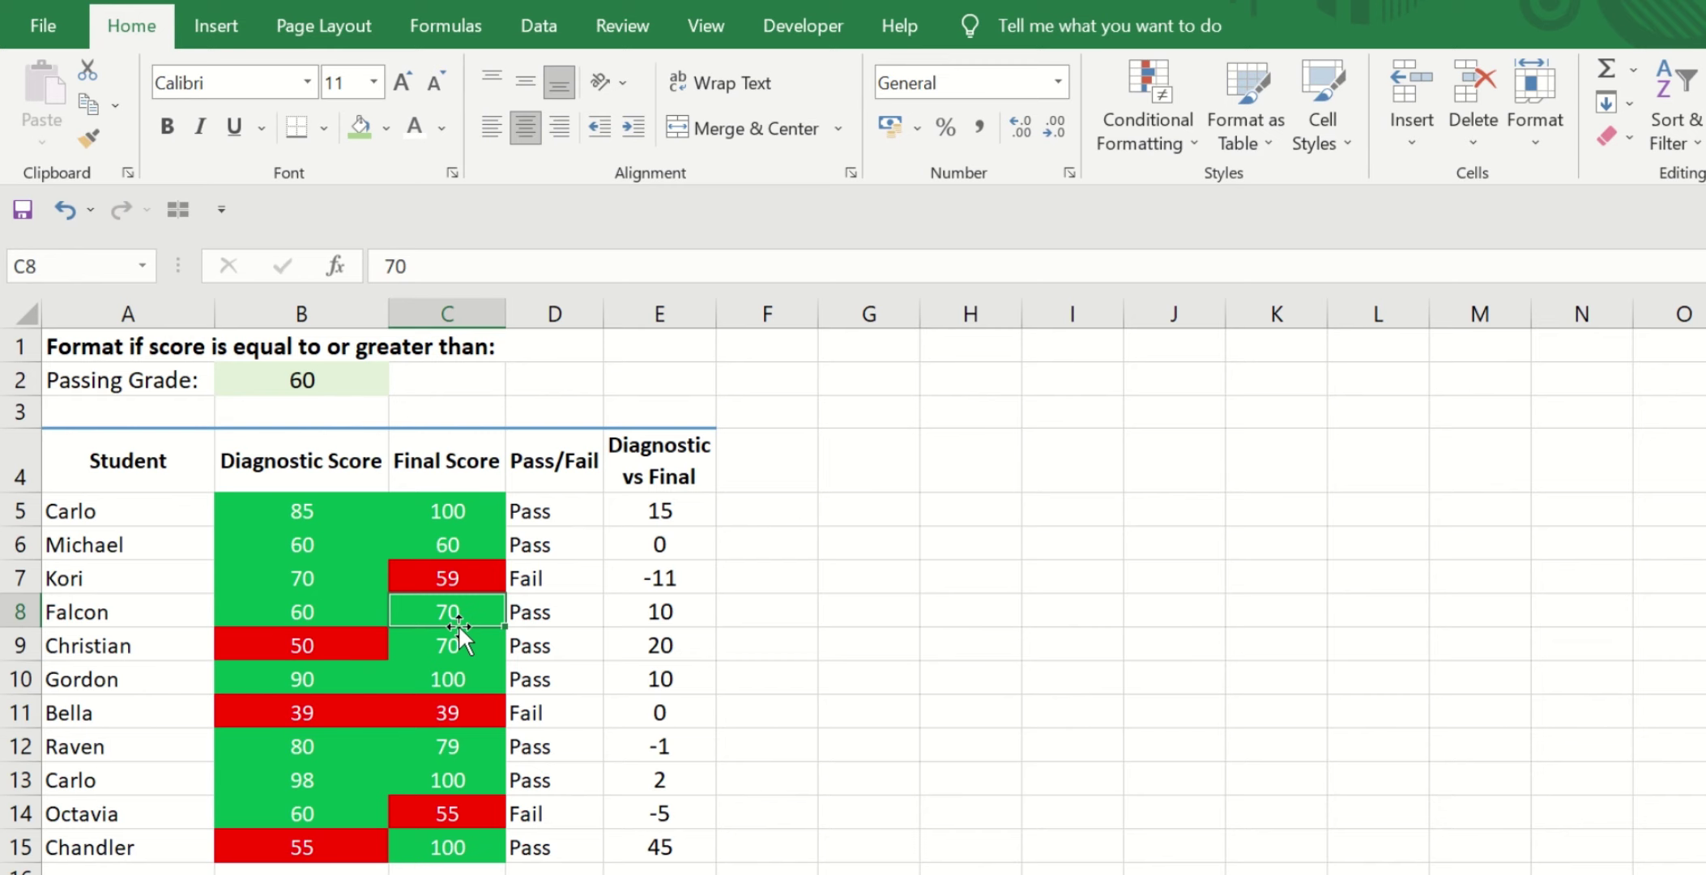
click(551, 510)
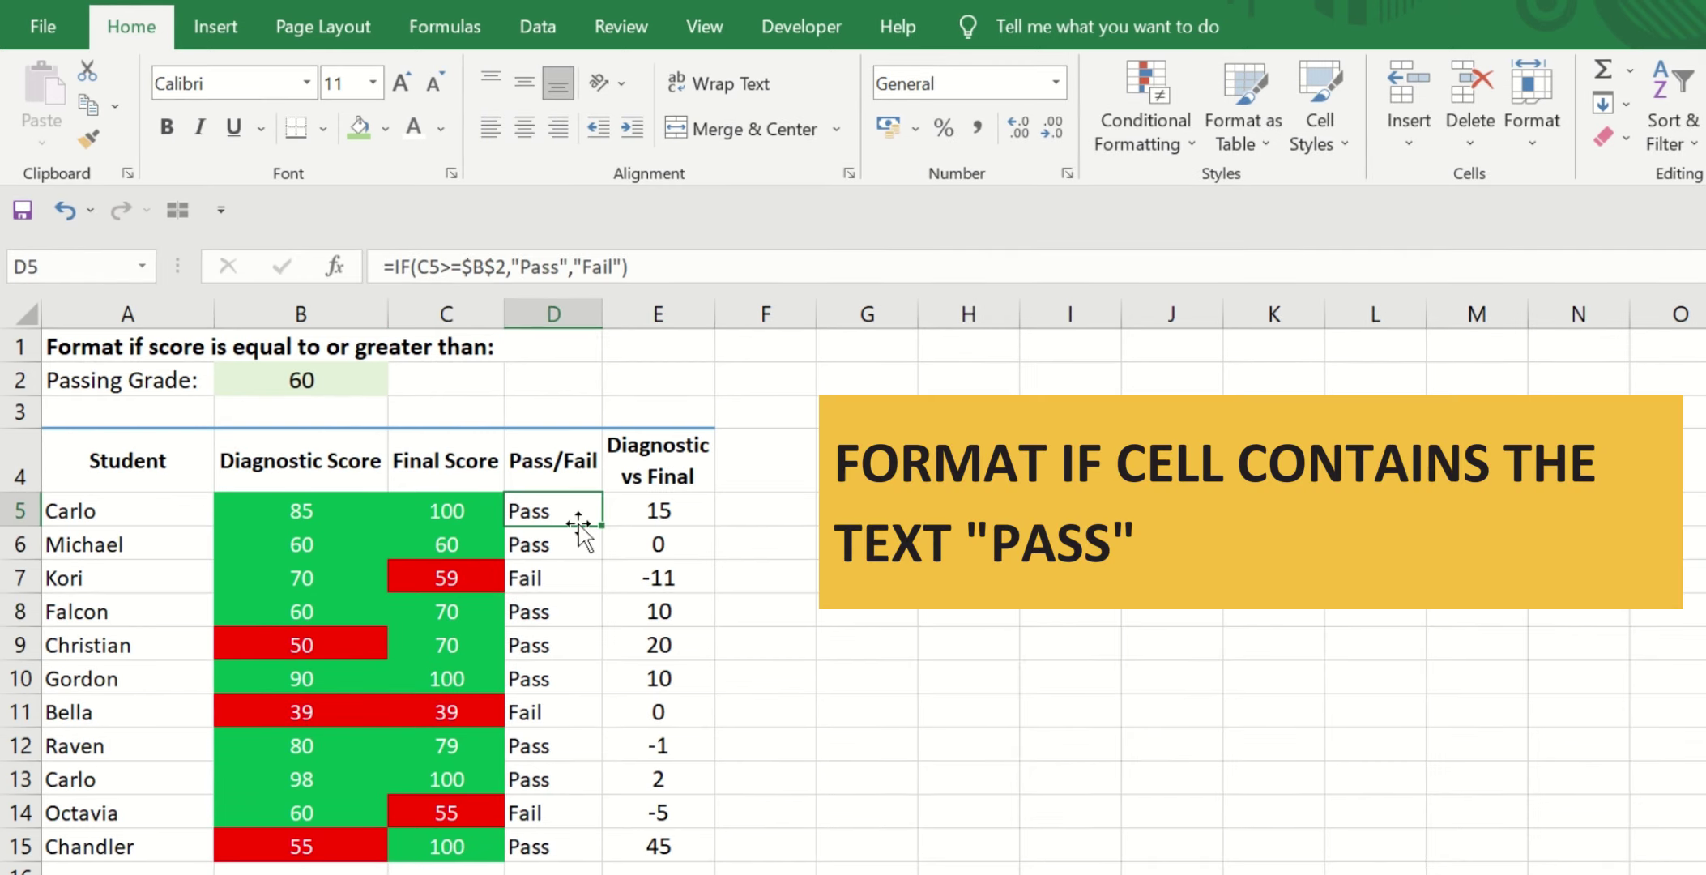
Select the Pass/Fail results D5:D15 and start a Text that Contains rule for "P" with a custom format
click(482, 518)
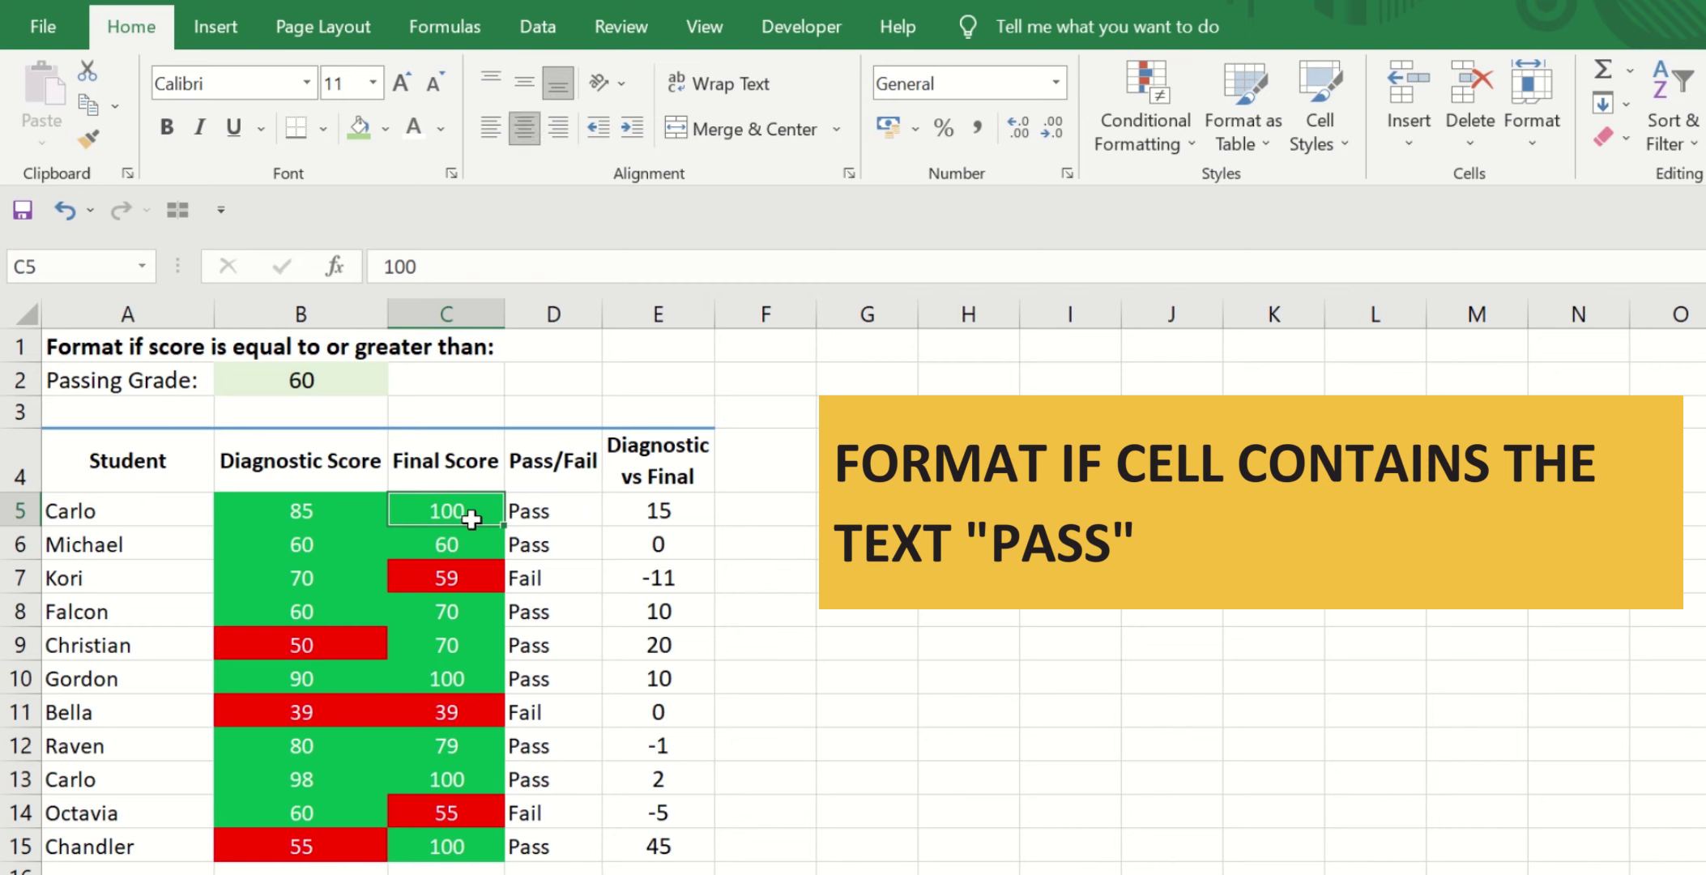
key(Right)
drag(551, 510, 551, 847)
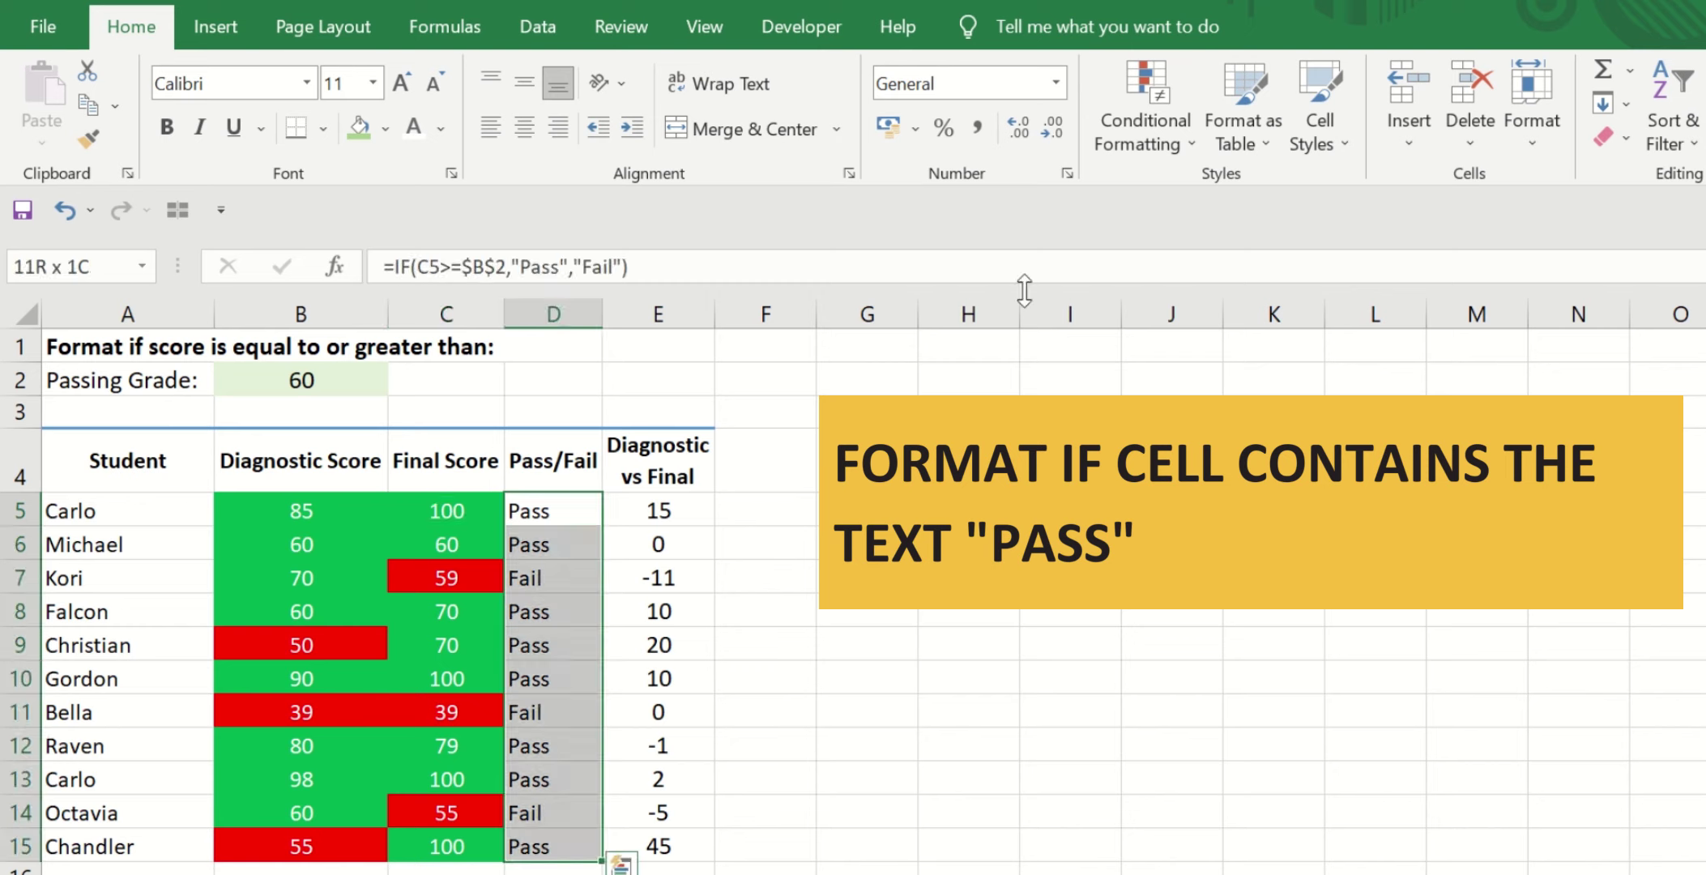
click(1191, 146)
mouse_move(1241, 196)
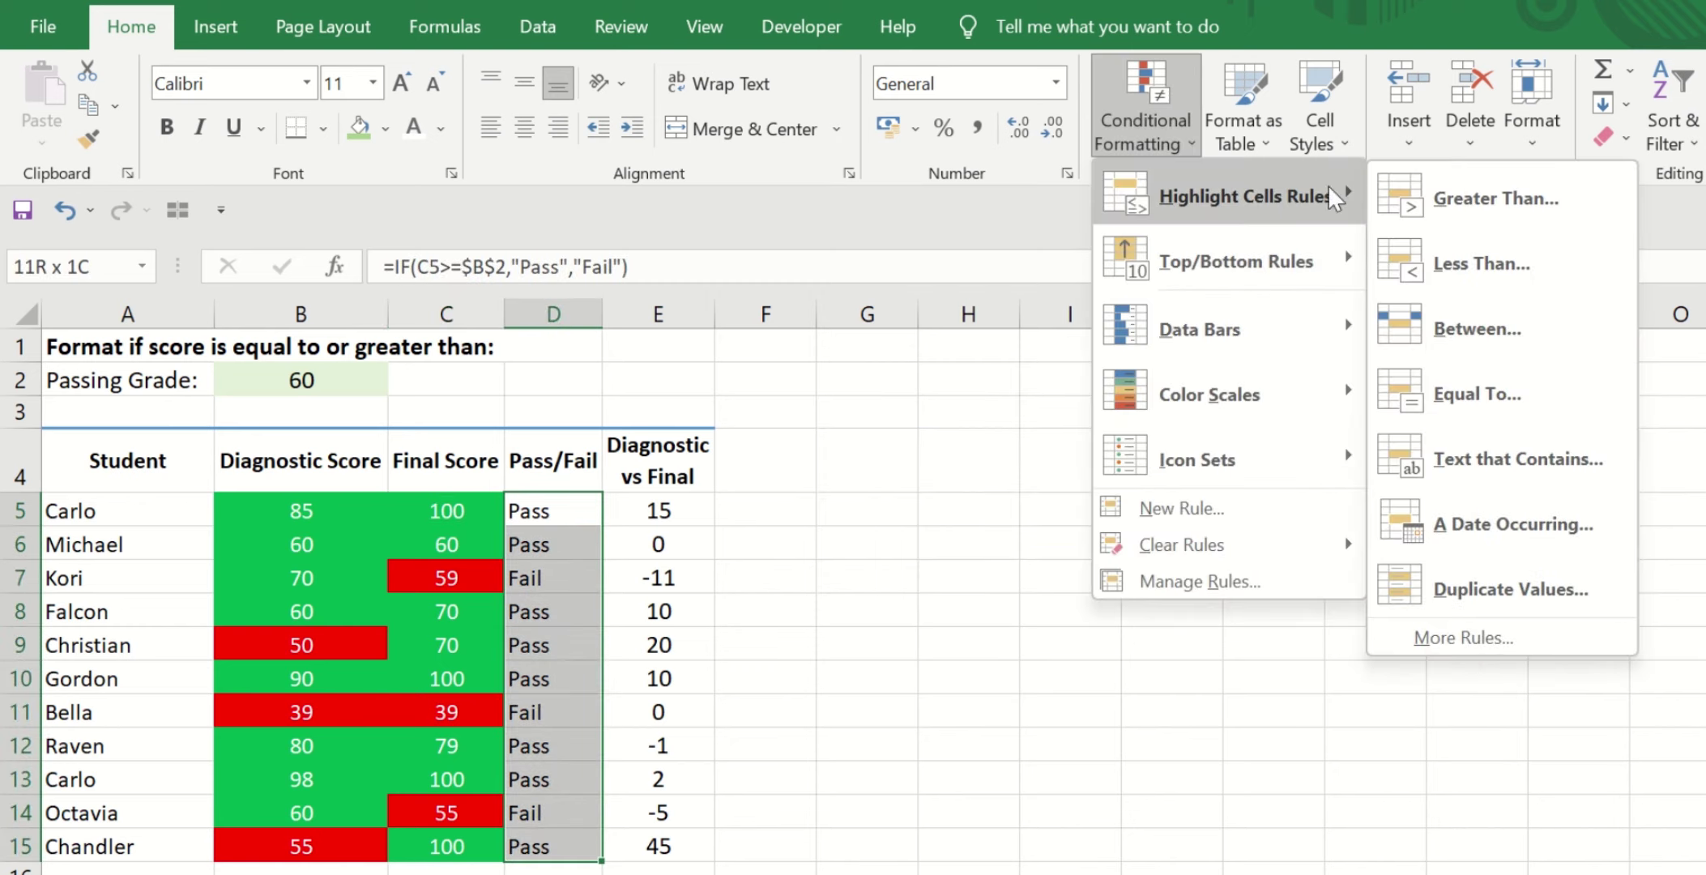
click(1484, 444)
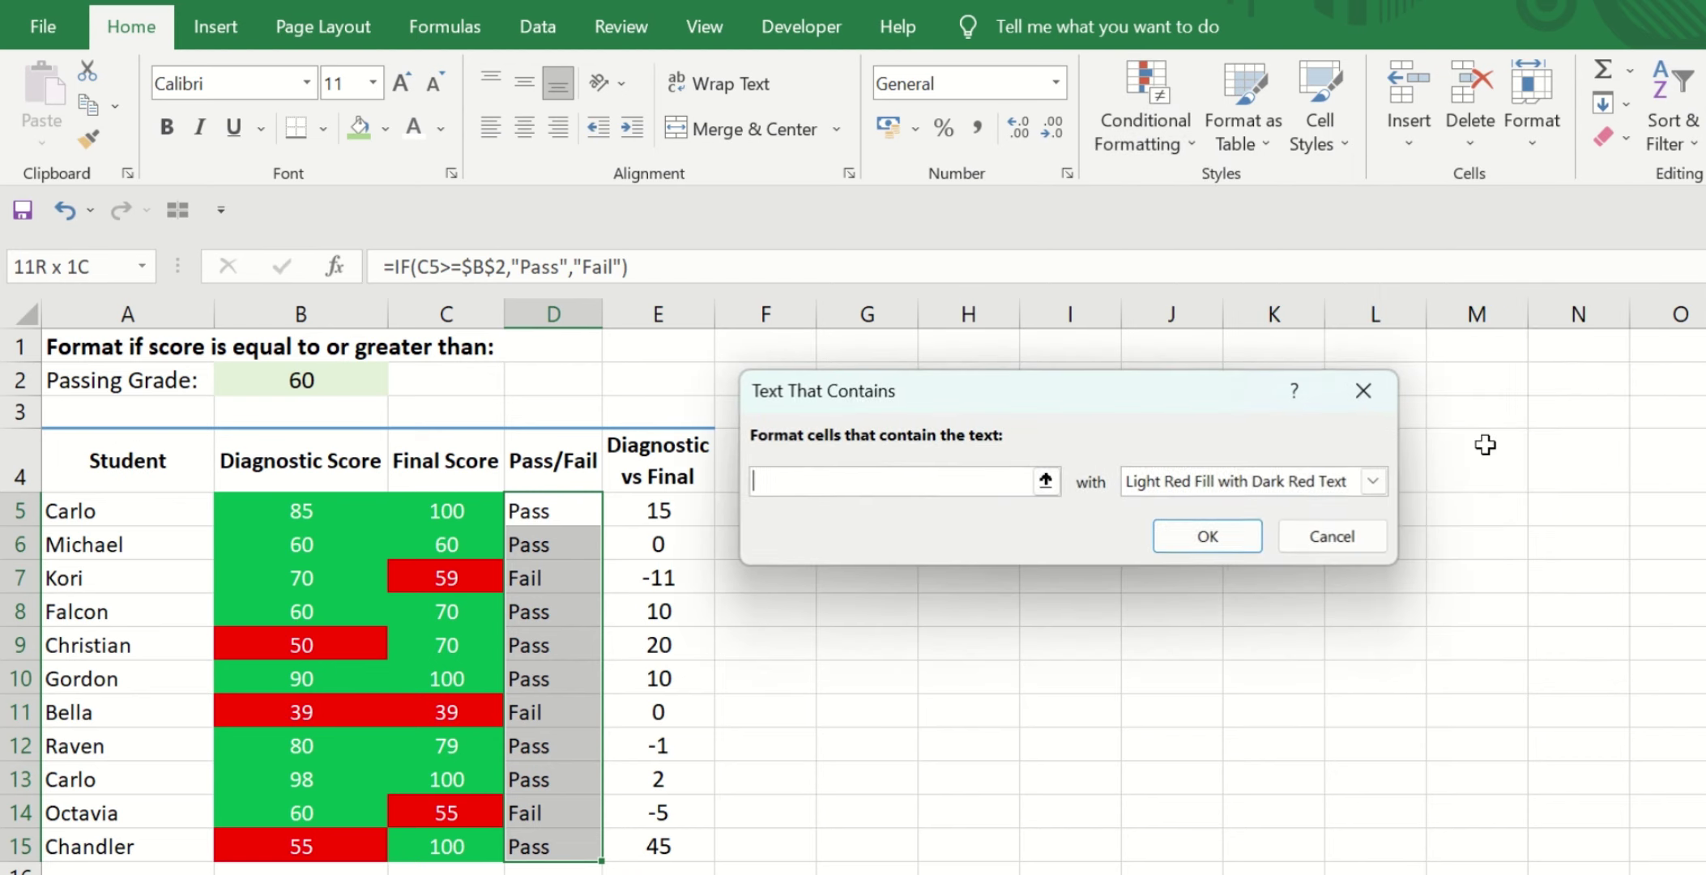
text(Pass)
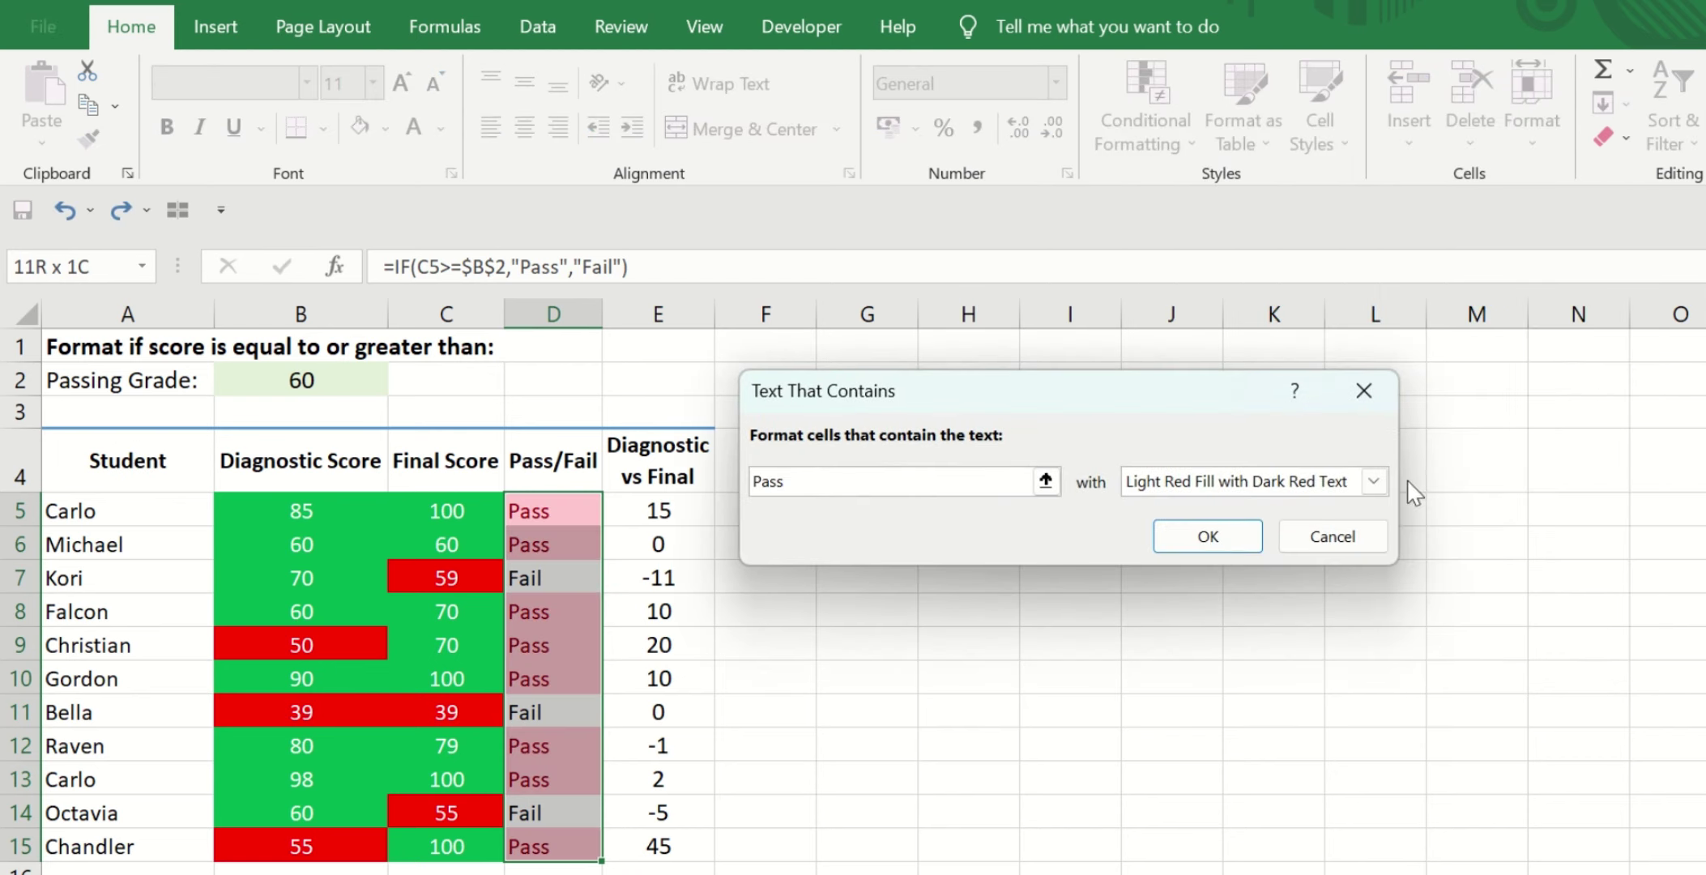
click(1374, 481)
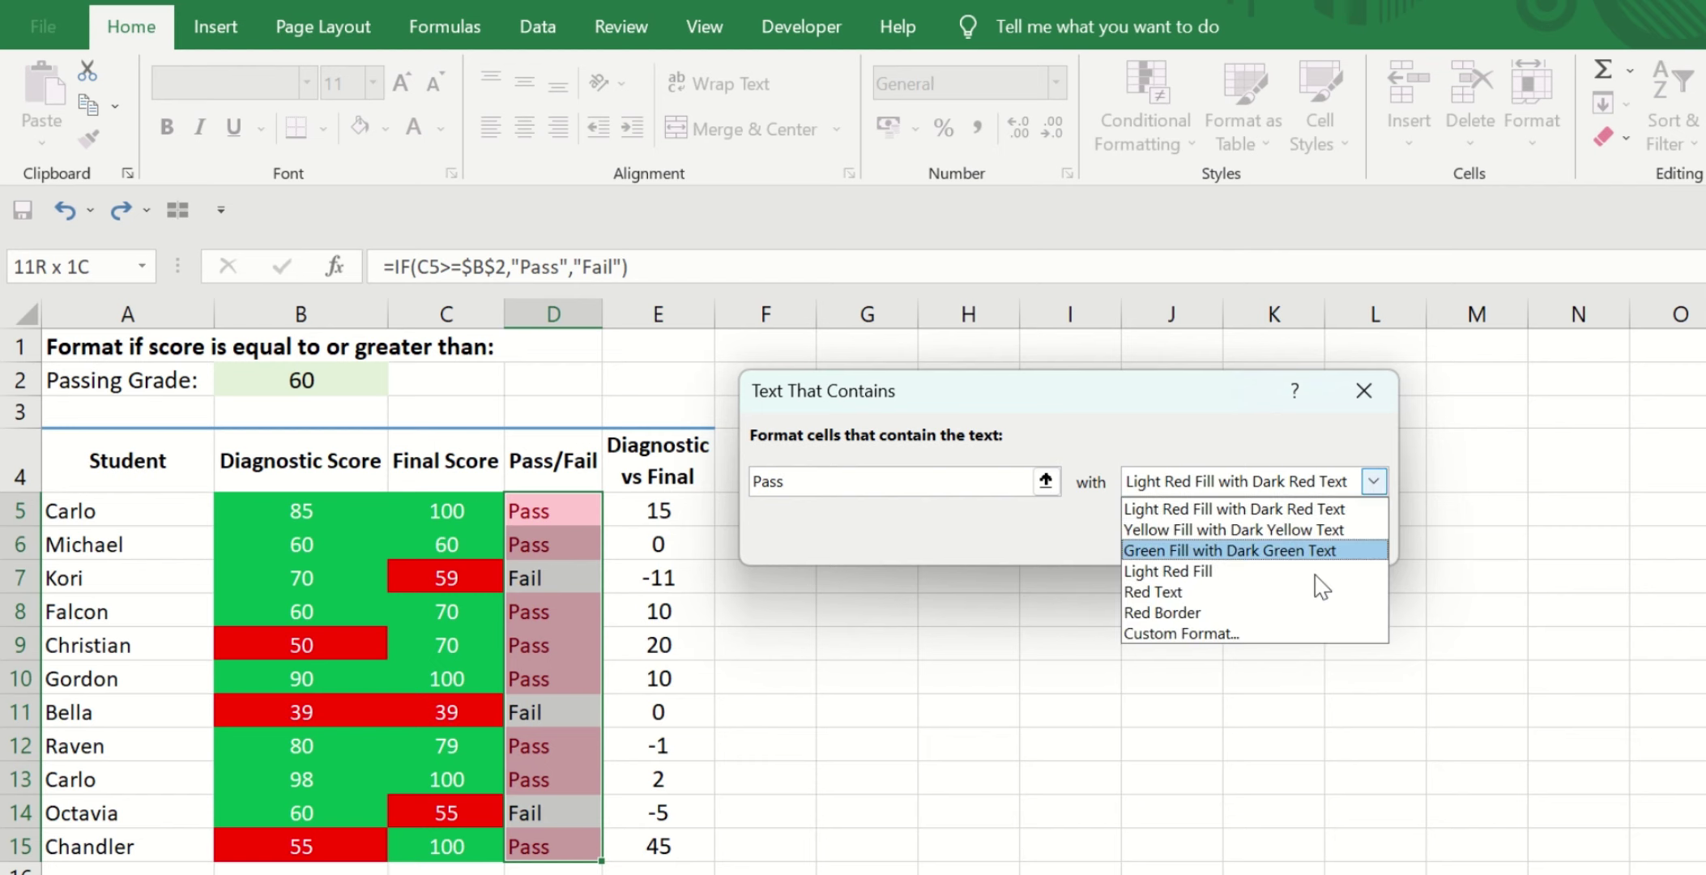
click(1241, 634)
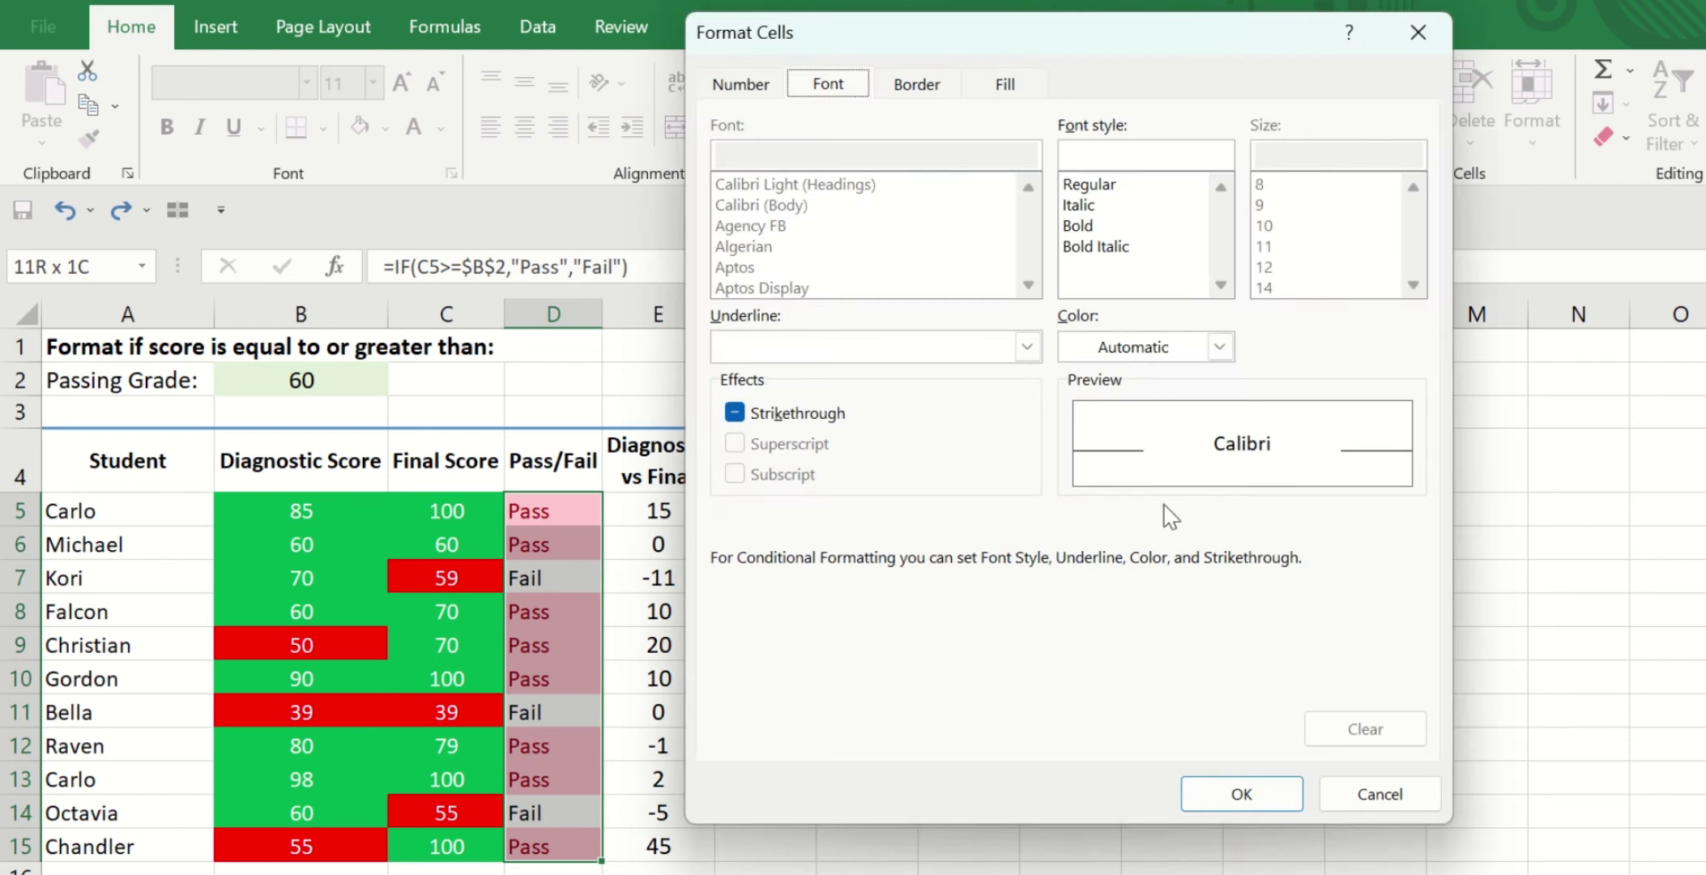
Give the Pass format a green fill and white font
click(1010, 88)
click(869, 358)
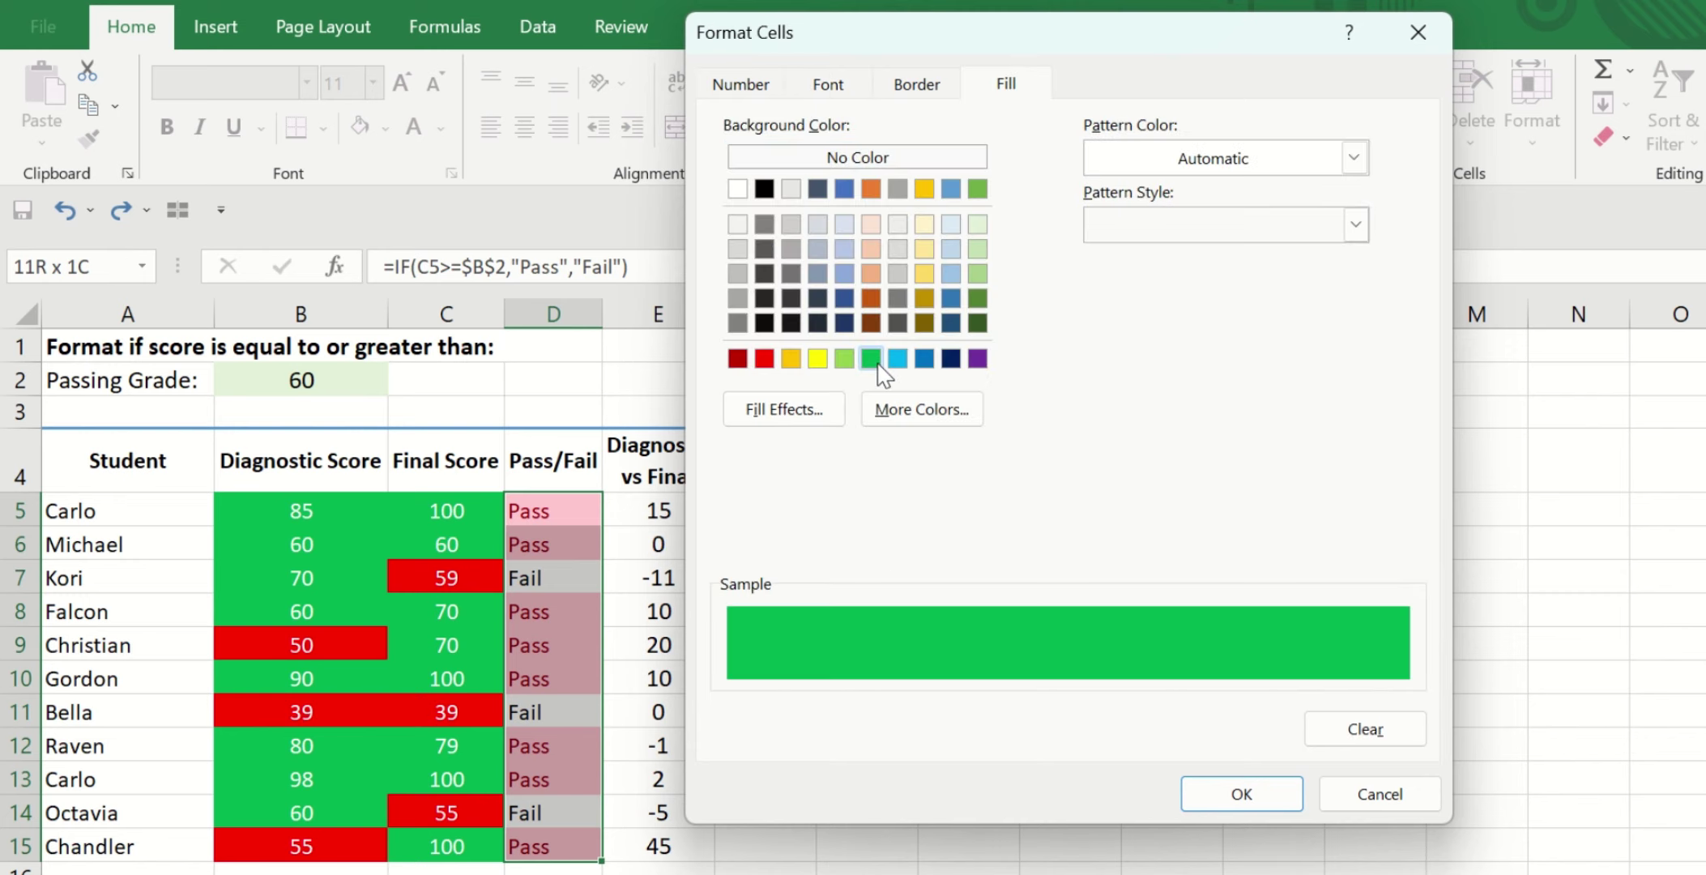
click(848, 89)
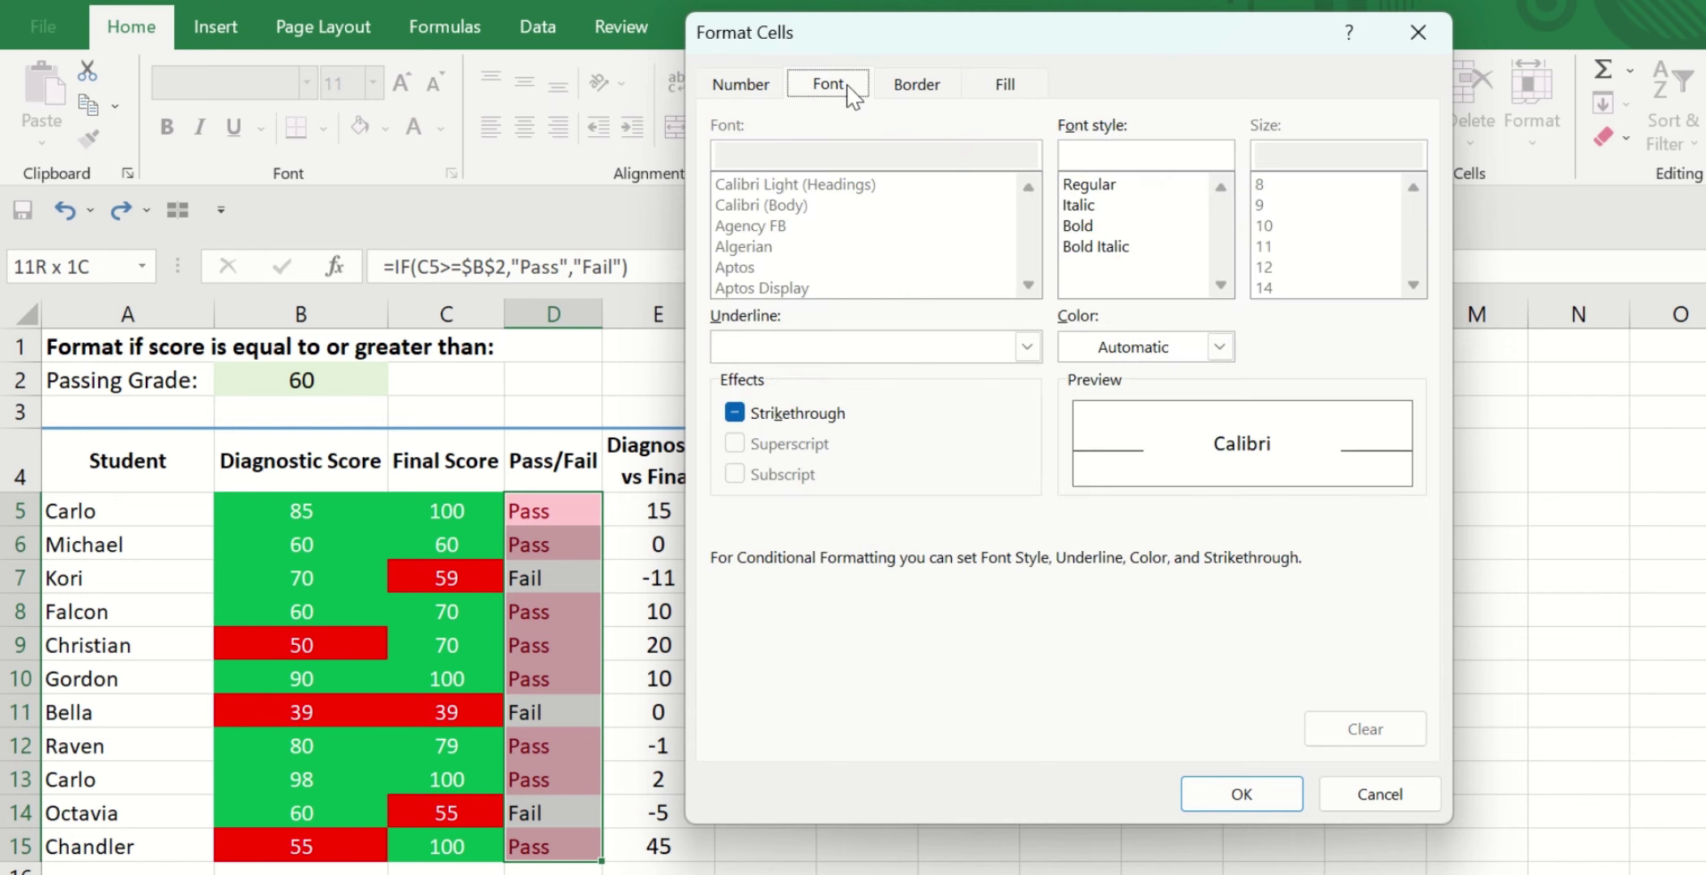
click(1219, 347)
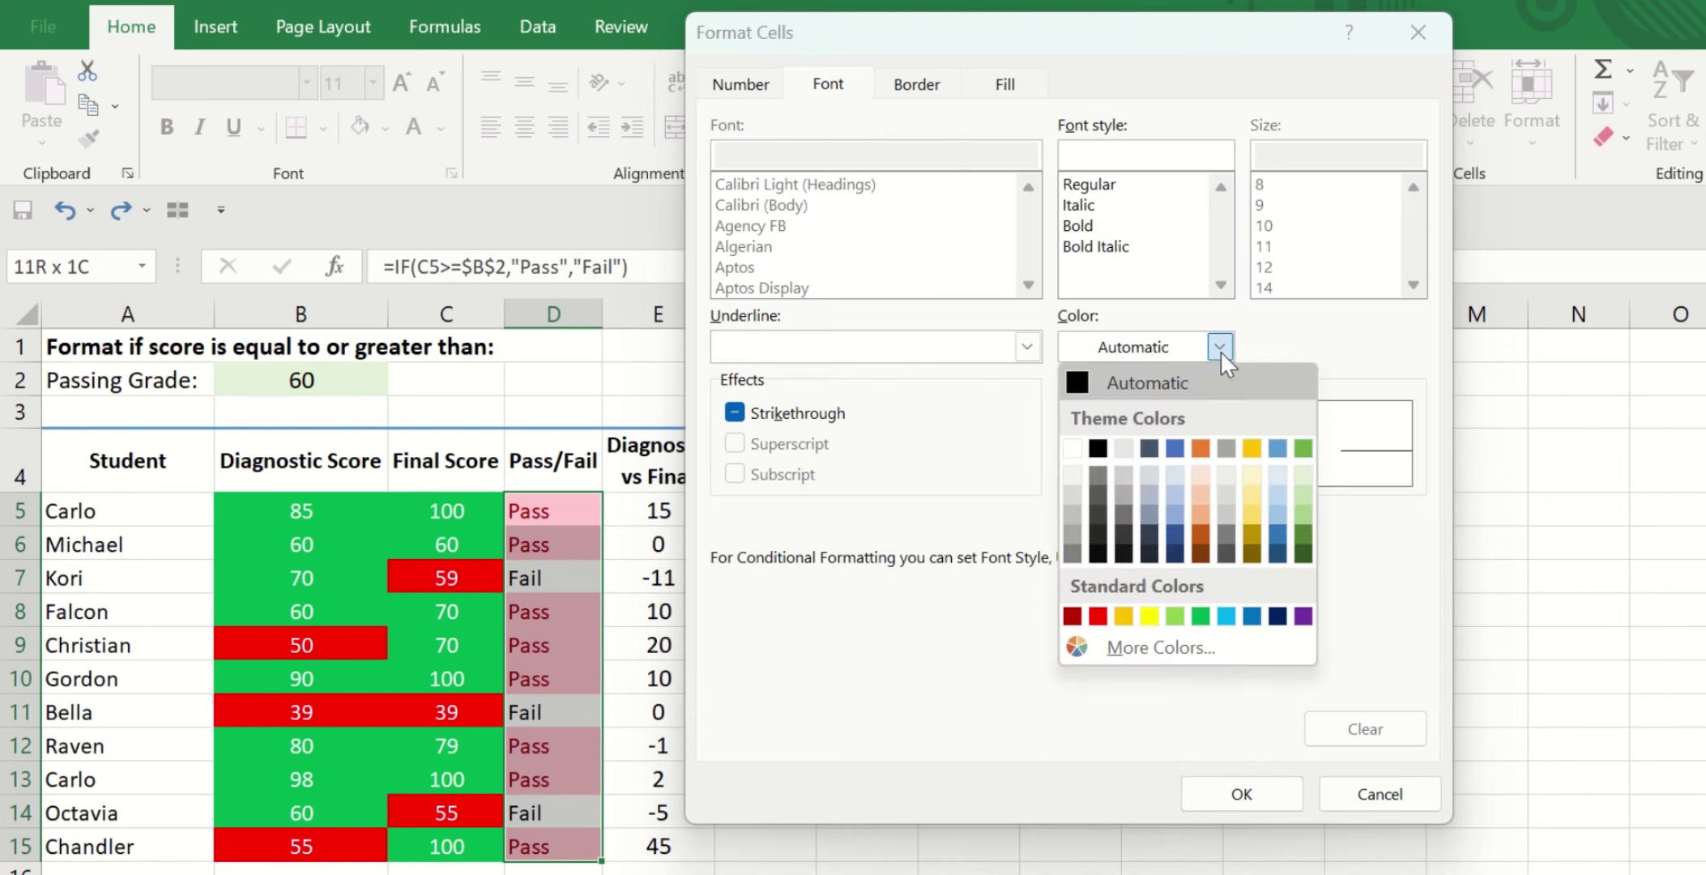
click(1071, 450)
click(1227, 794)
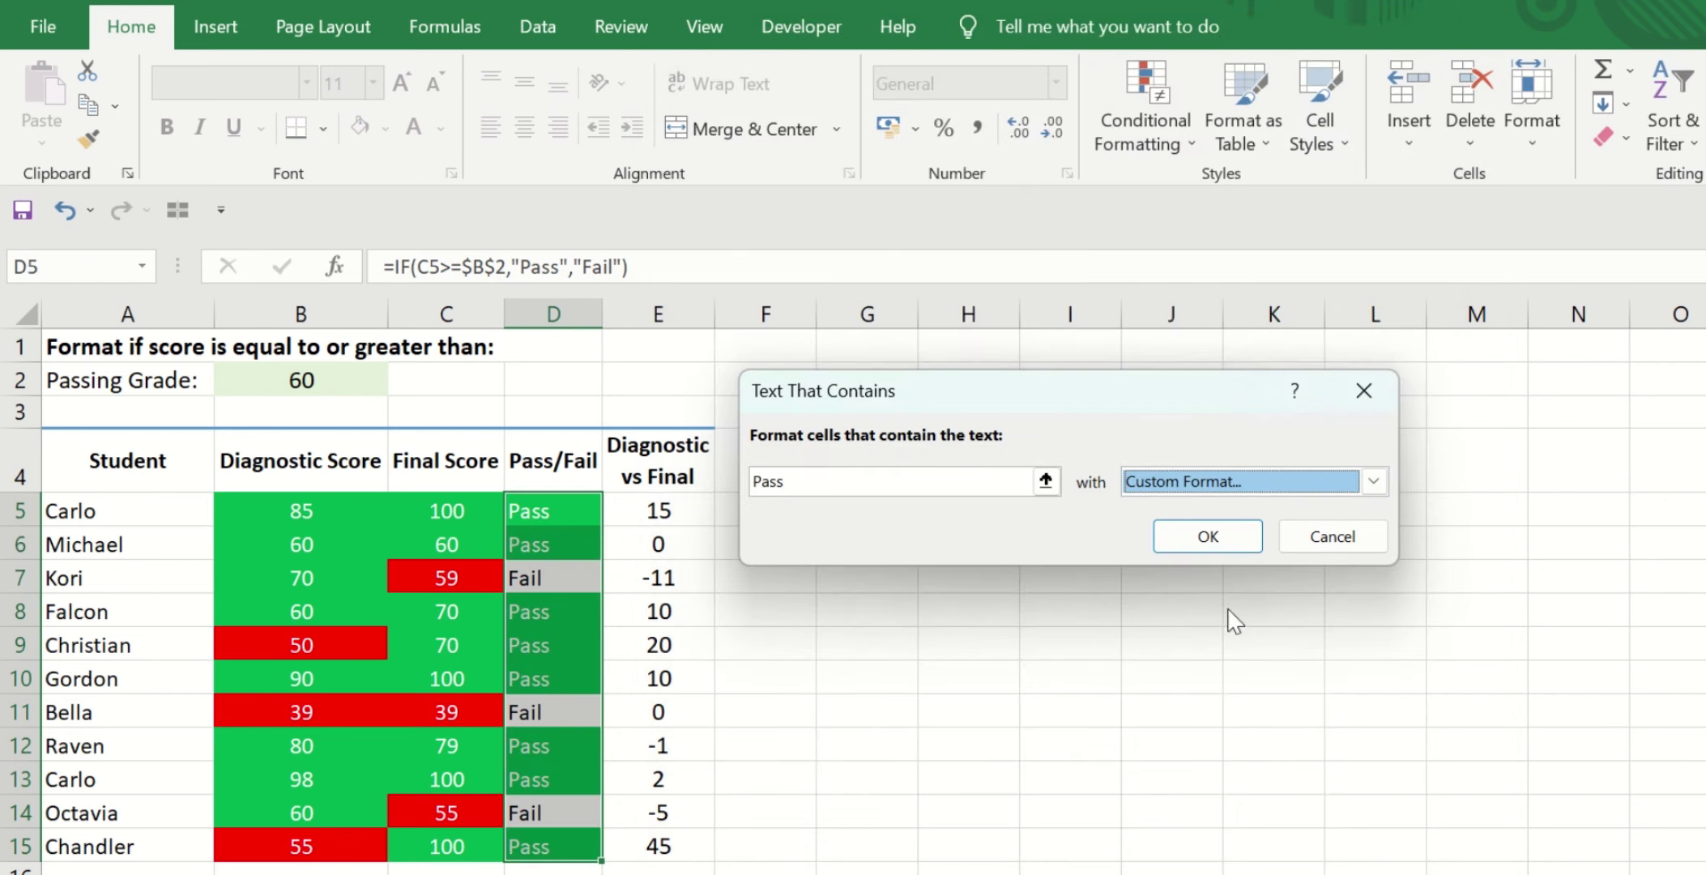
Apply the Pass rule, then start a Text that Contains rule for "F" with a custom format
click(1212, 539)
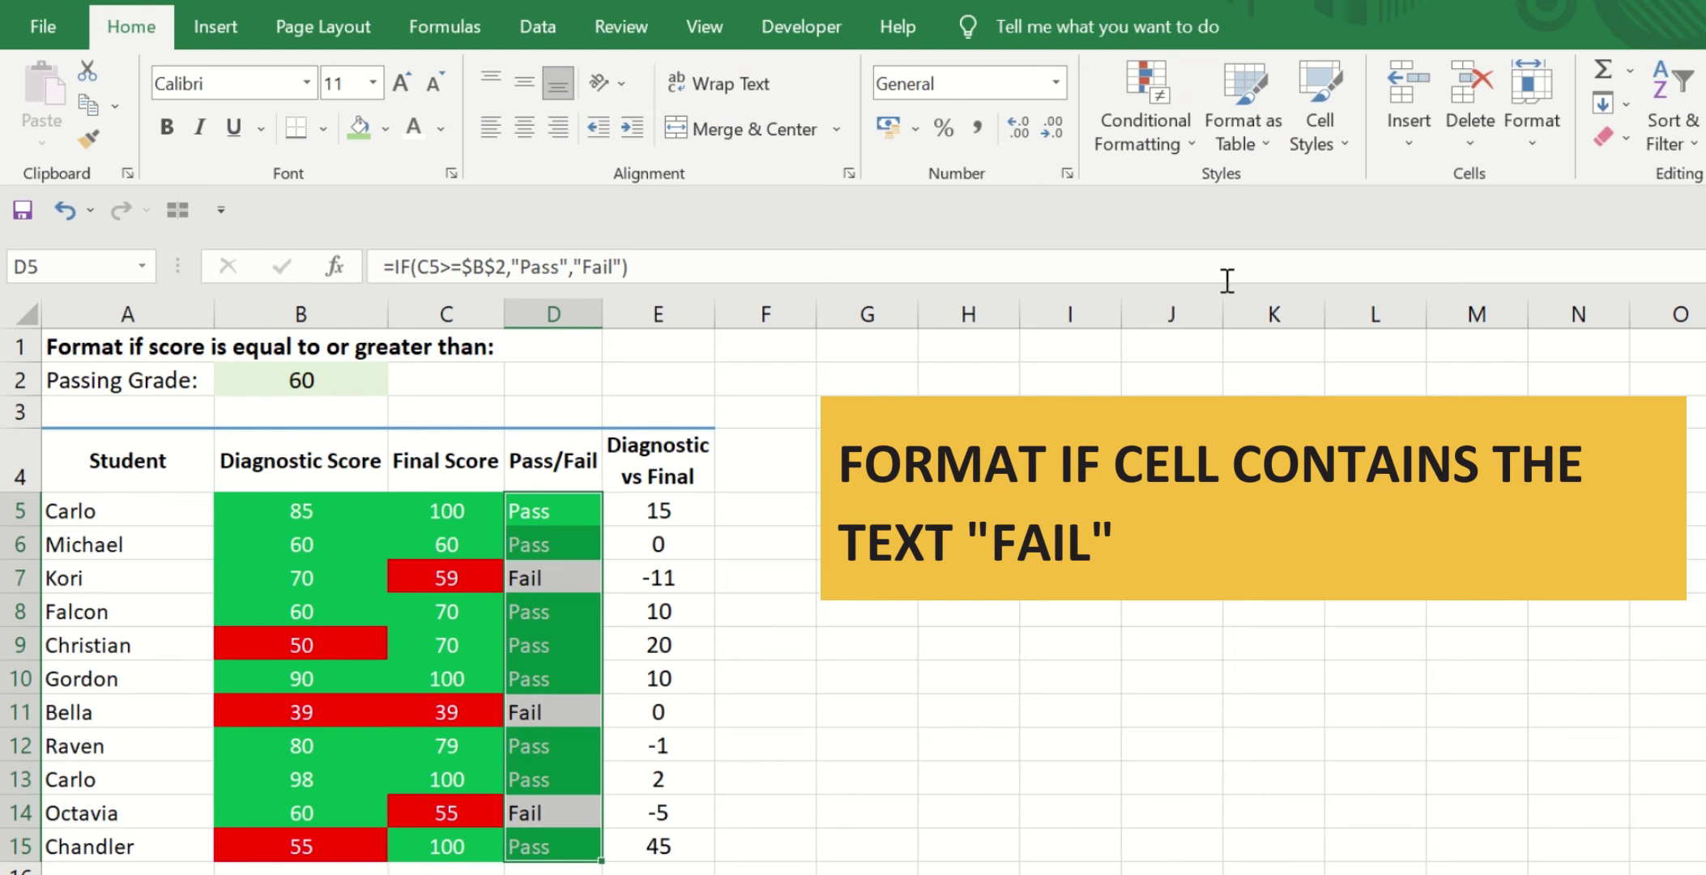
click(1190, 127)
mouse_move(1243, 195)
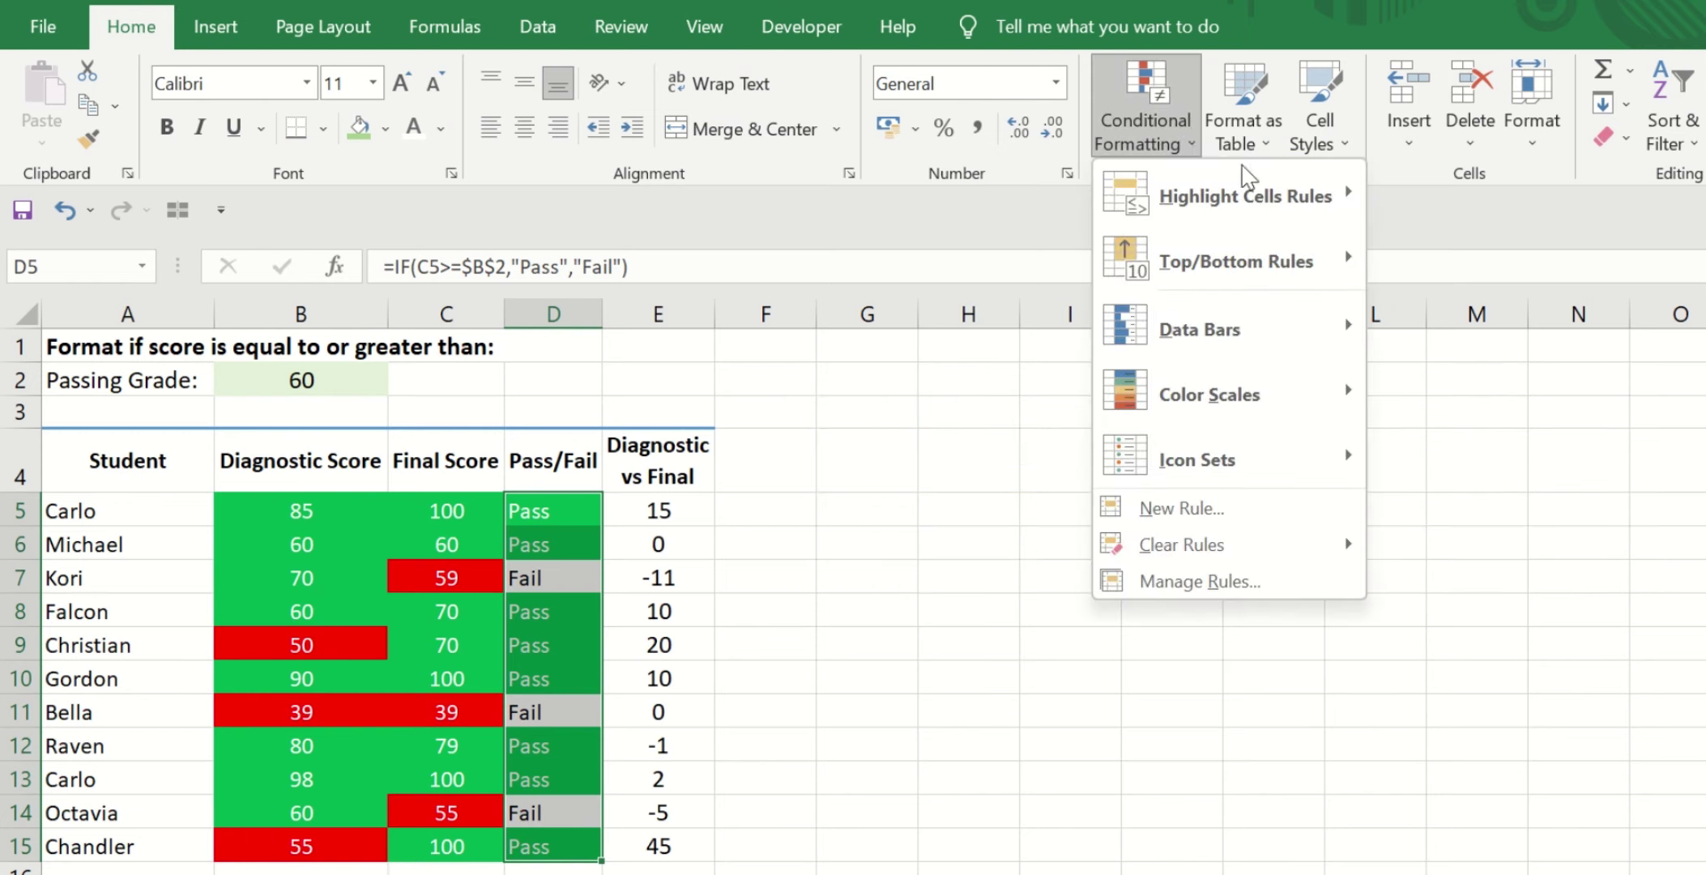
click(1479, 478)
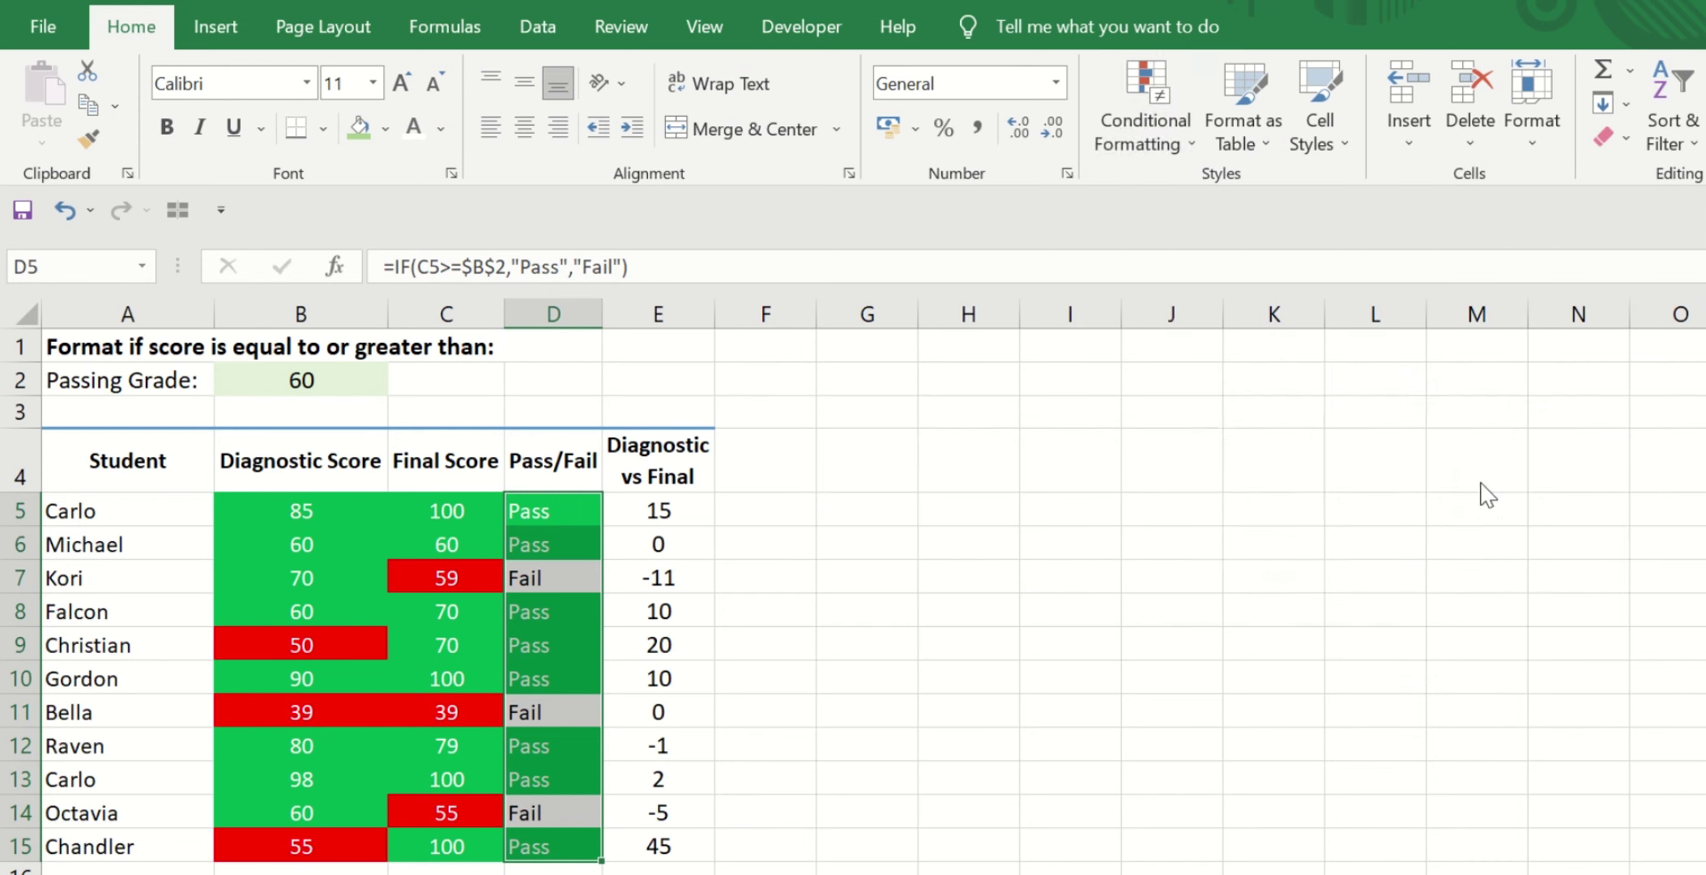
text(Fail)
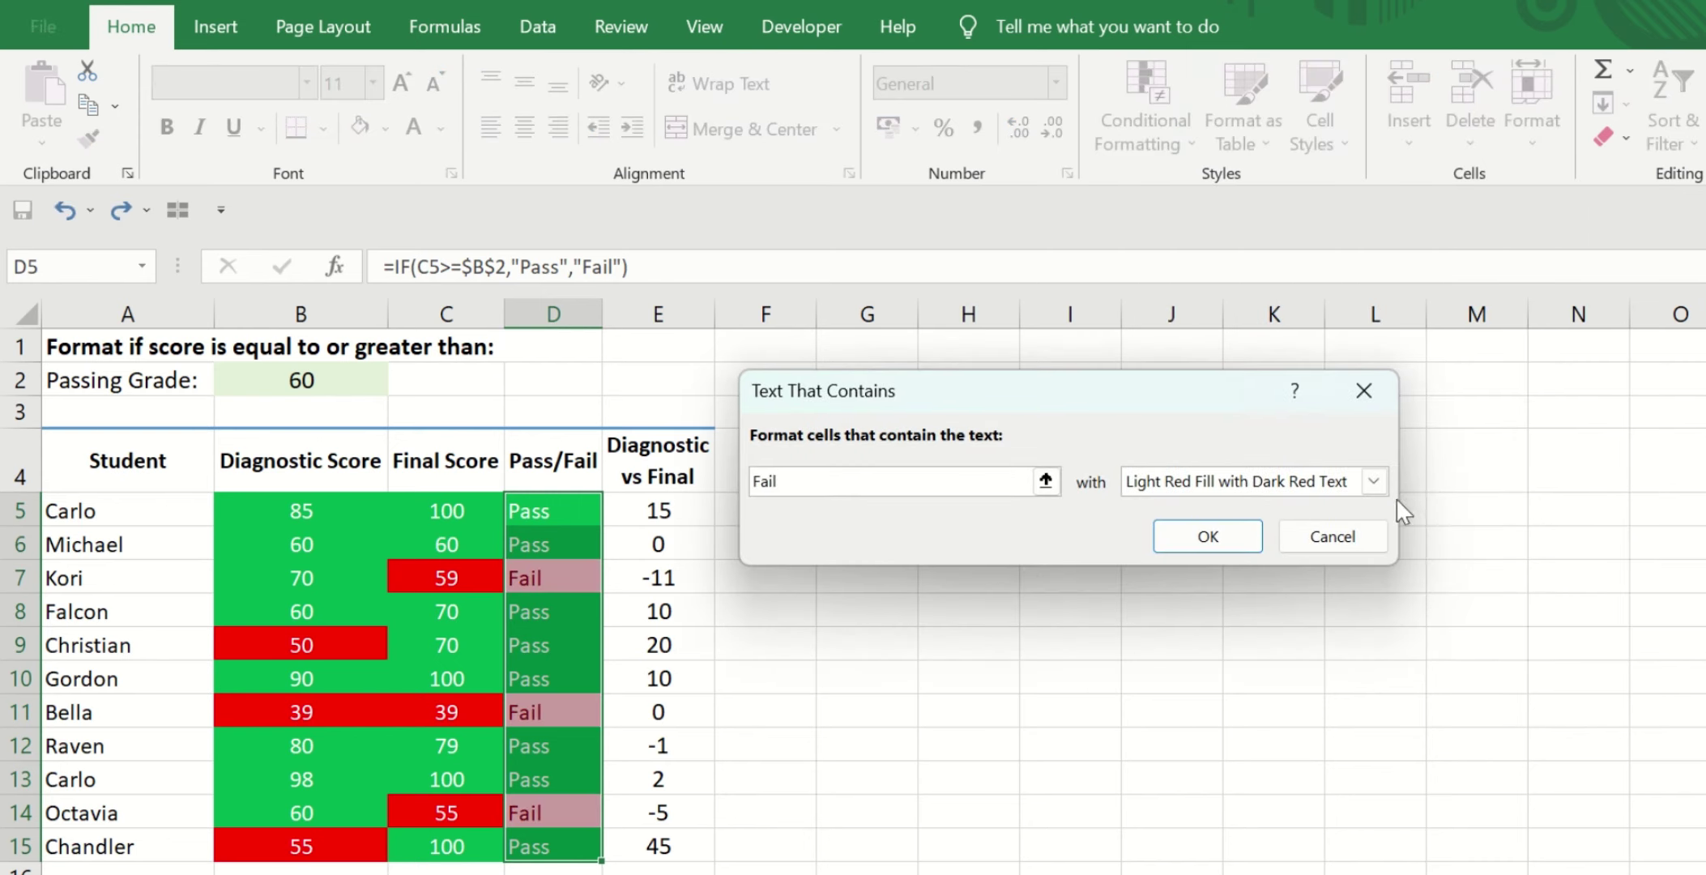
click(1372, 481)
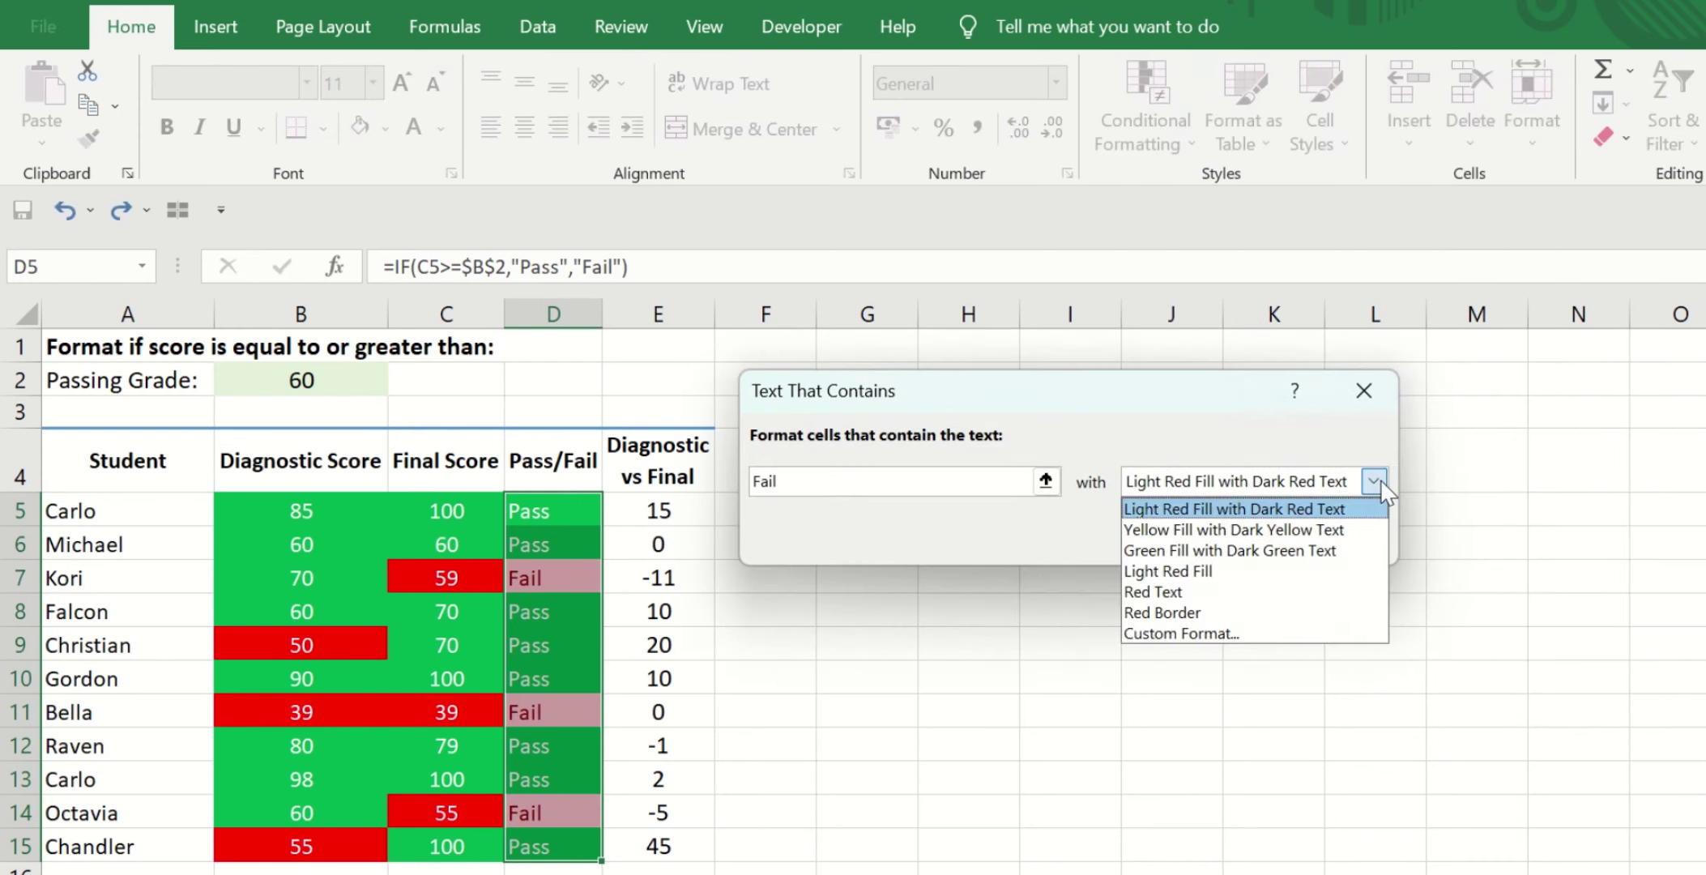
click(1245, 633)
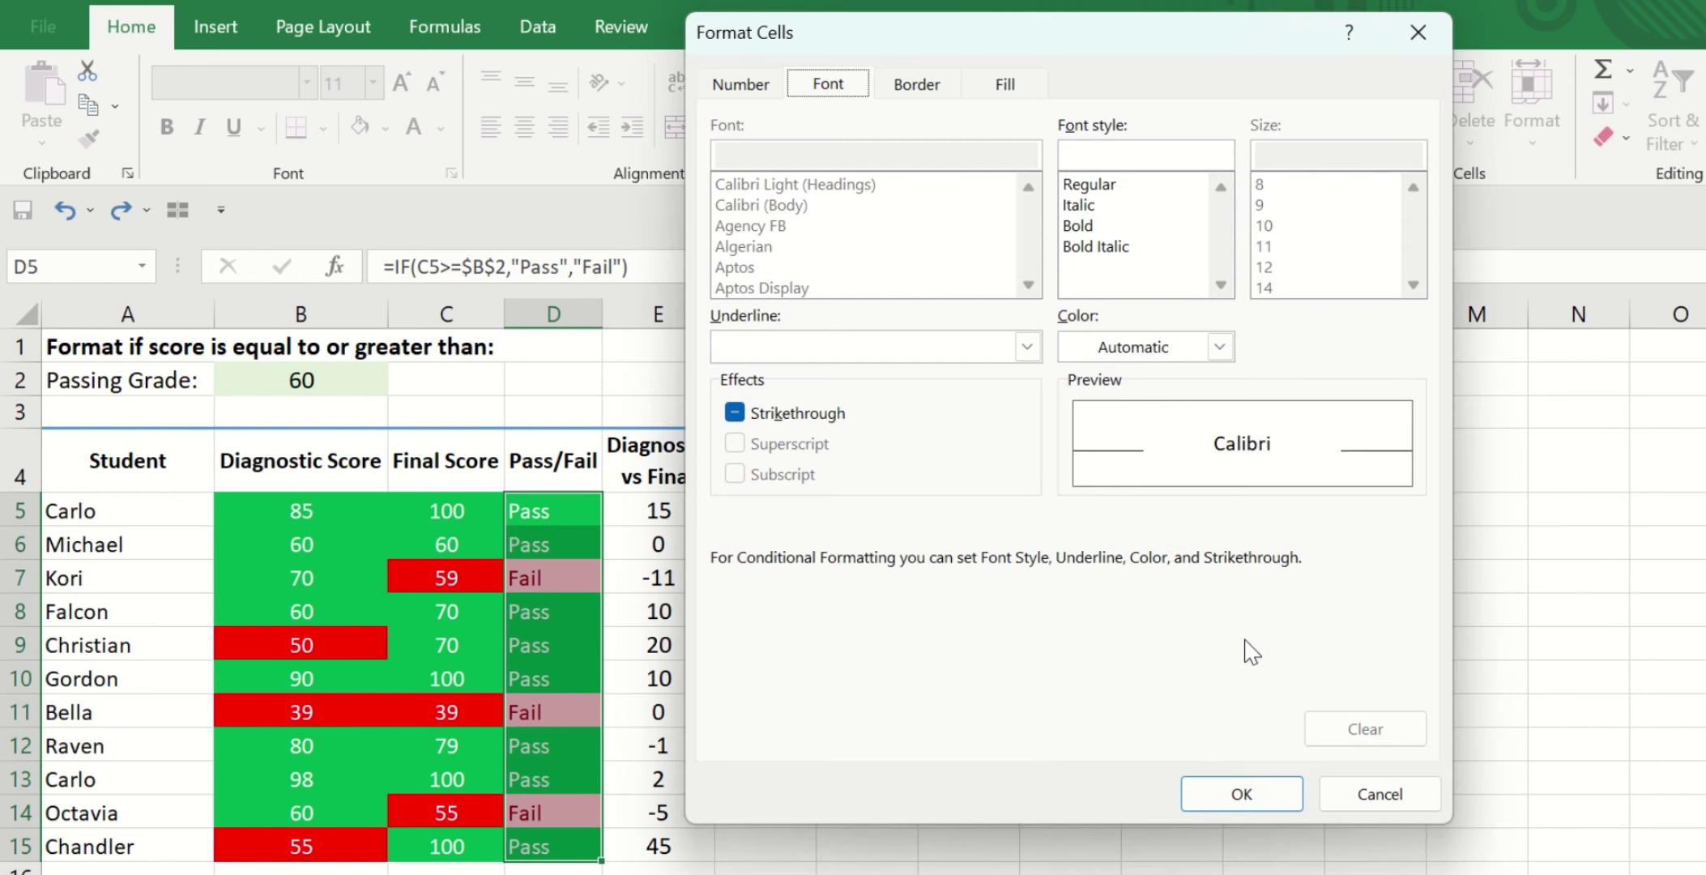
Give Fail cells a red fill with white font and apply the rule
click(1004, 88)
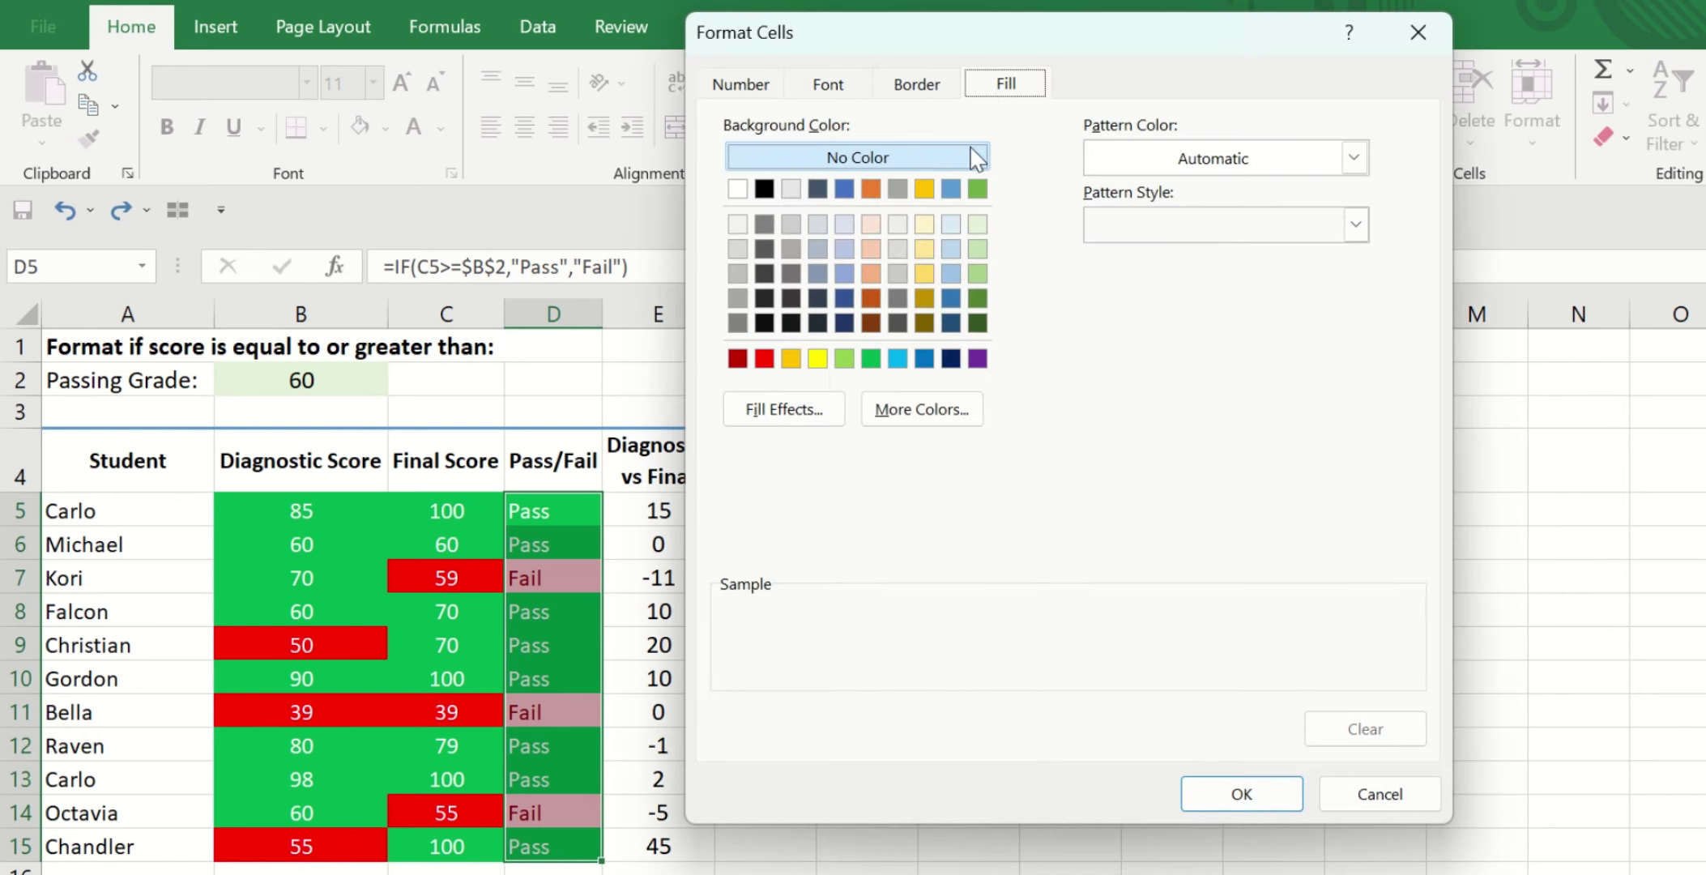
click(764, 358)
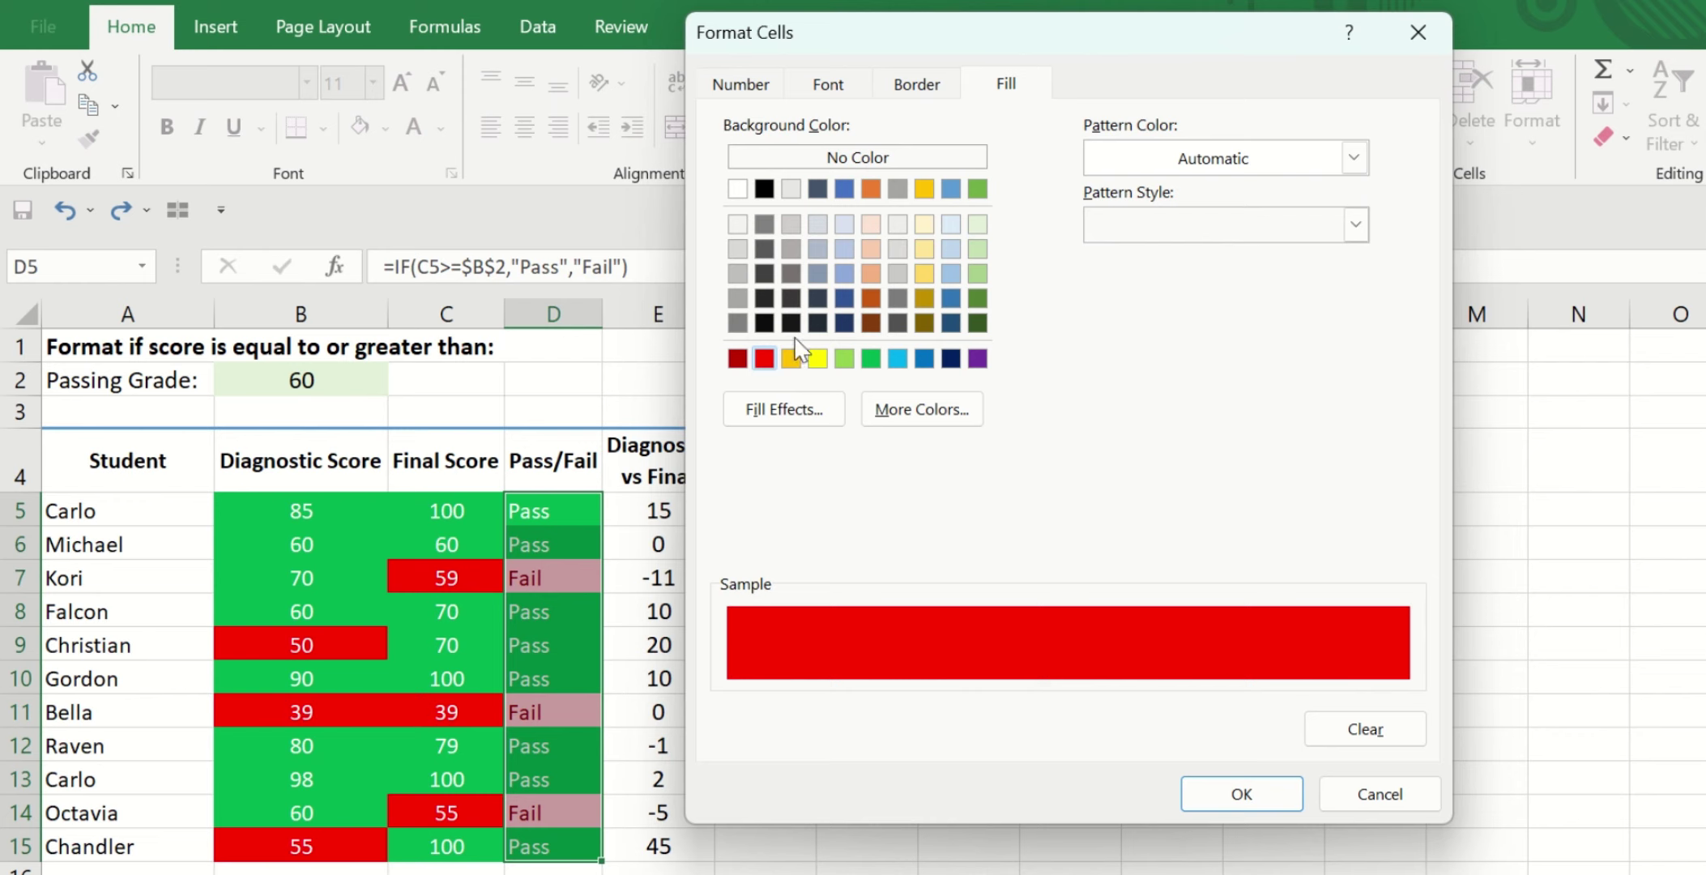
click(828, 84)
click(1220, 348)
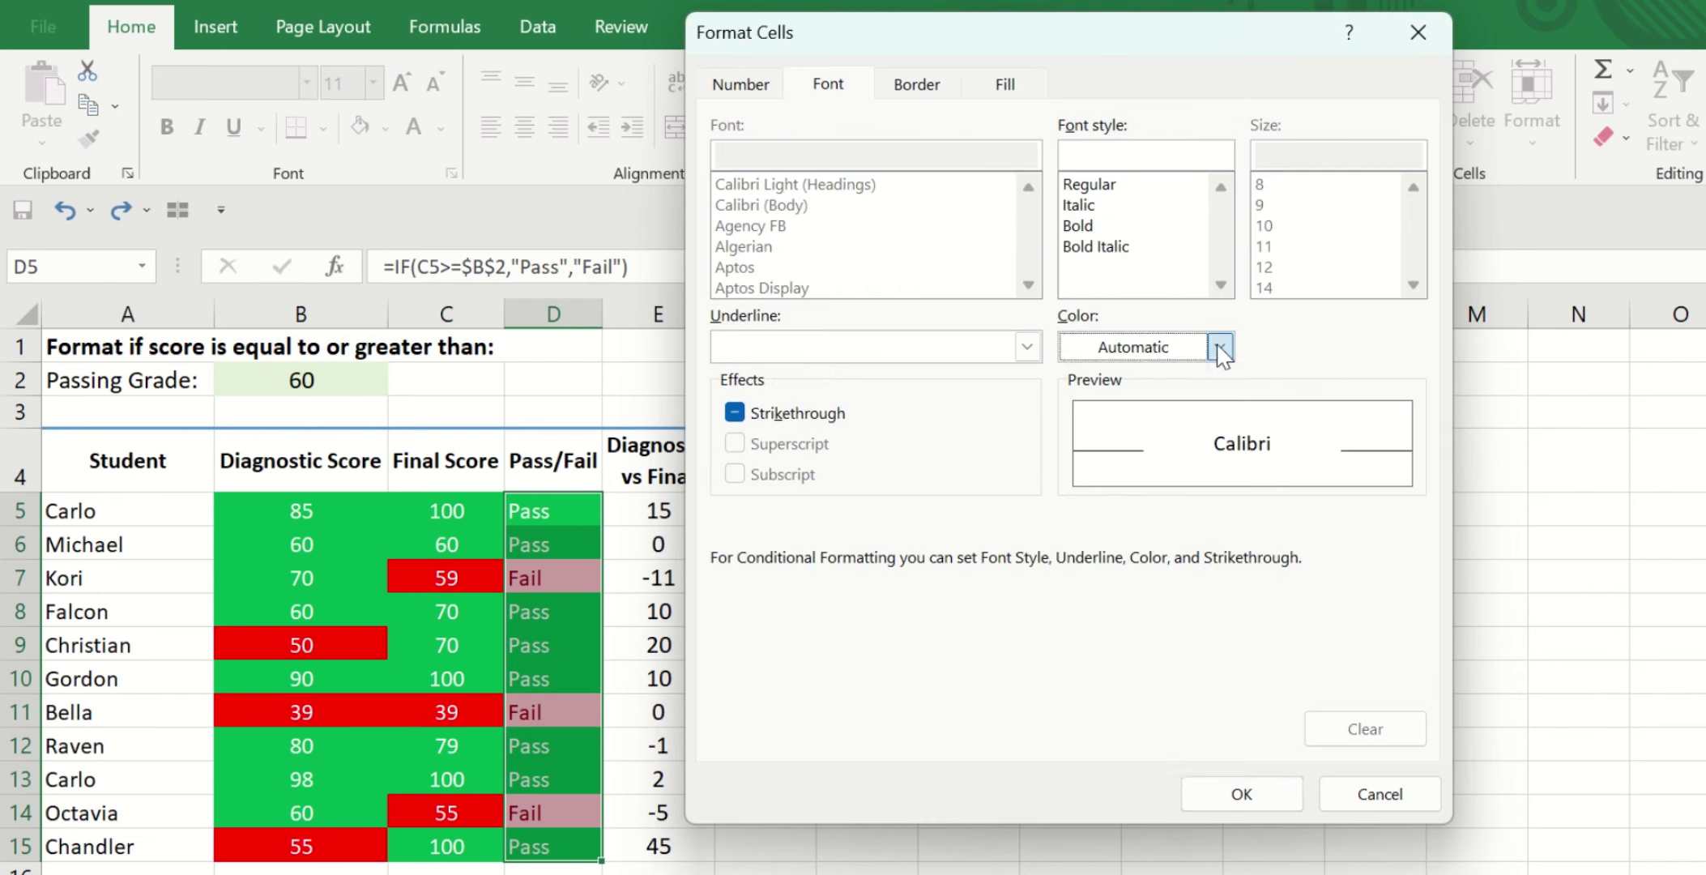
click(1071, 460)
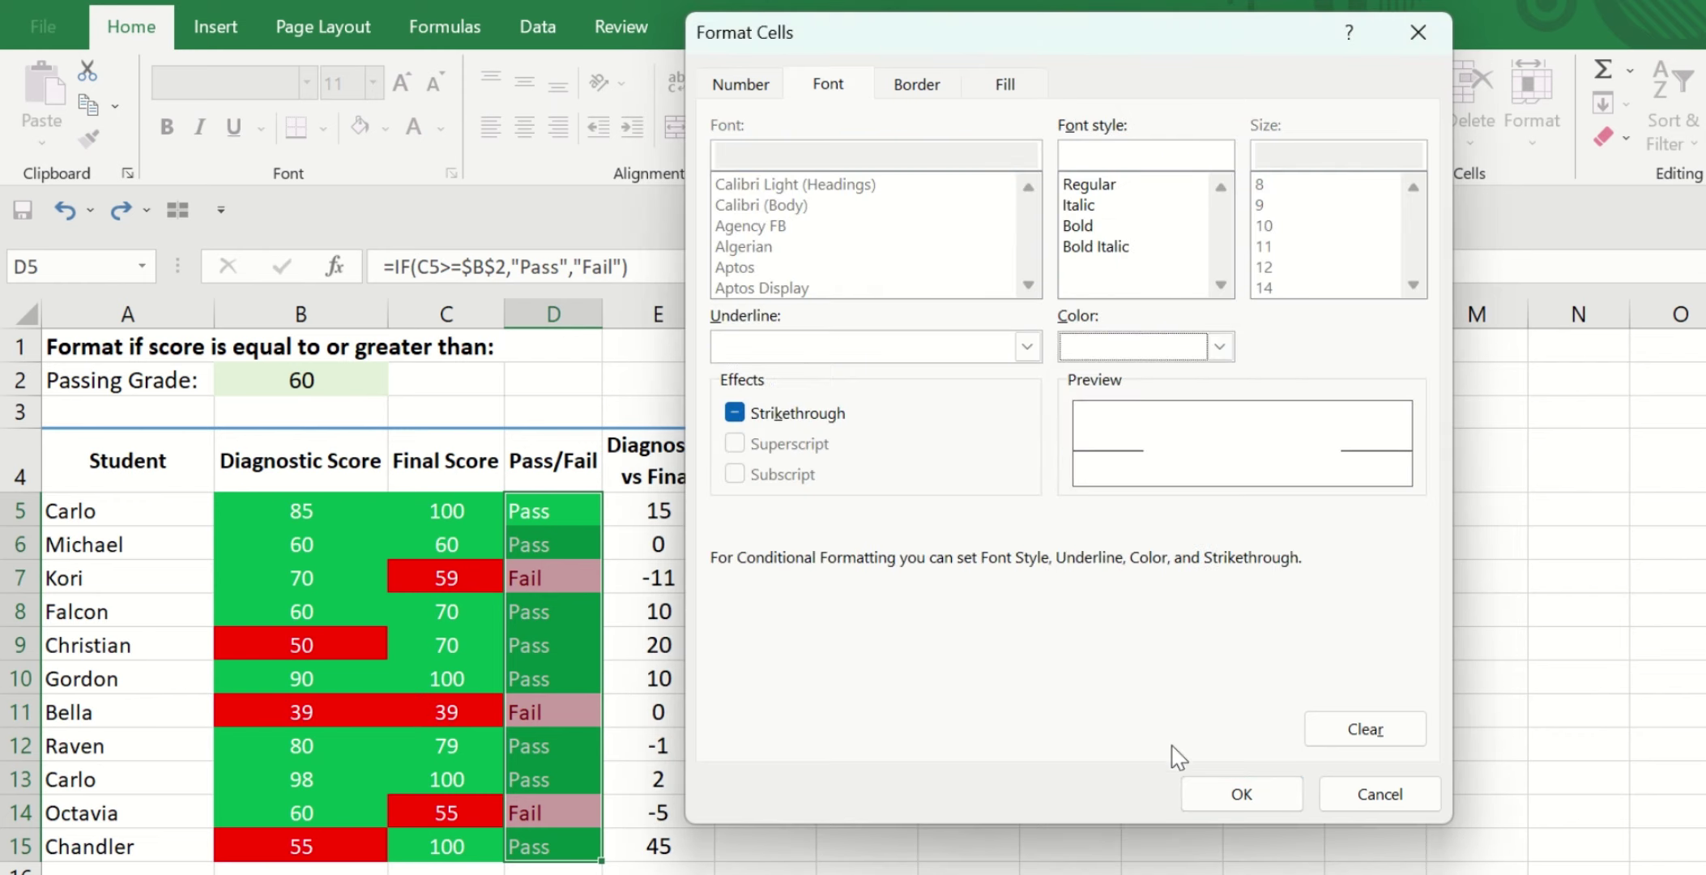
click(1240, 795)
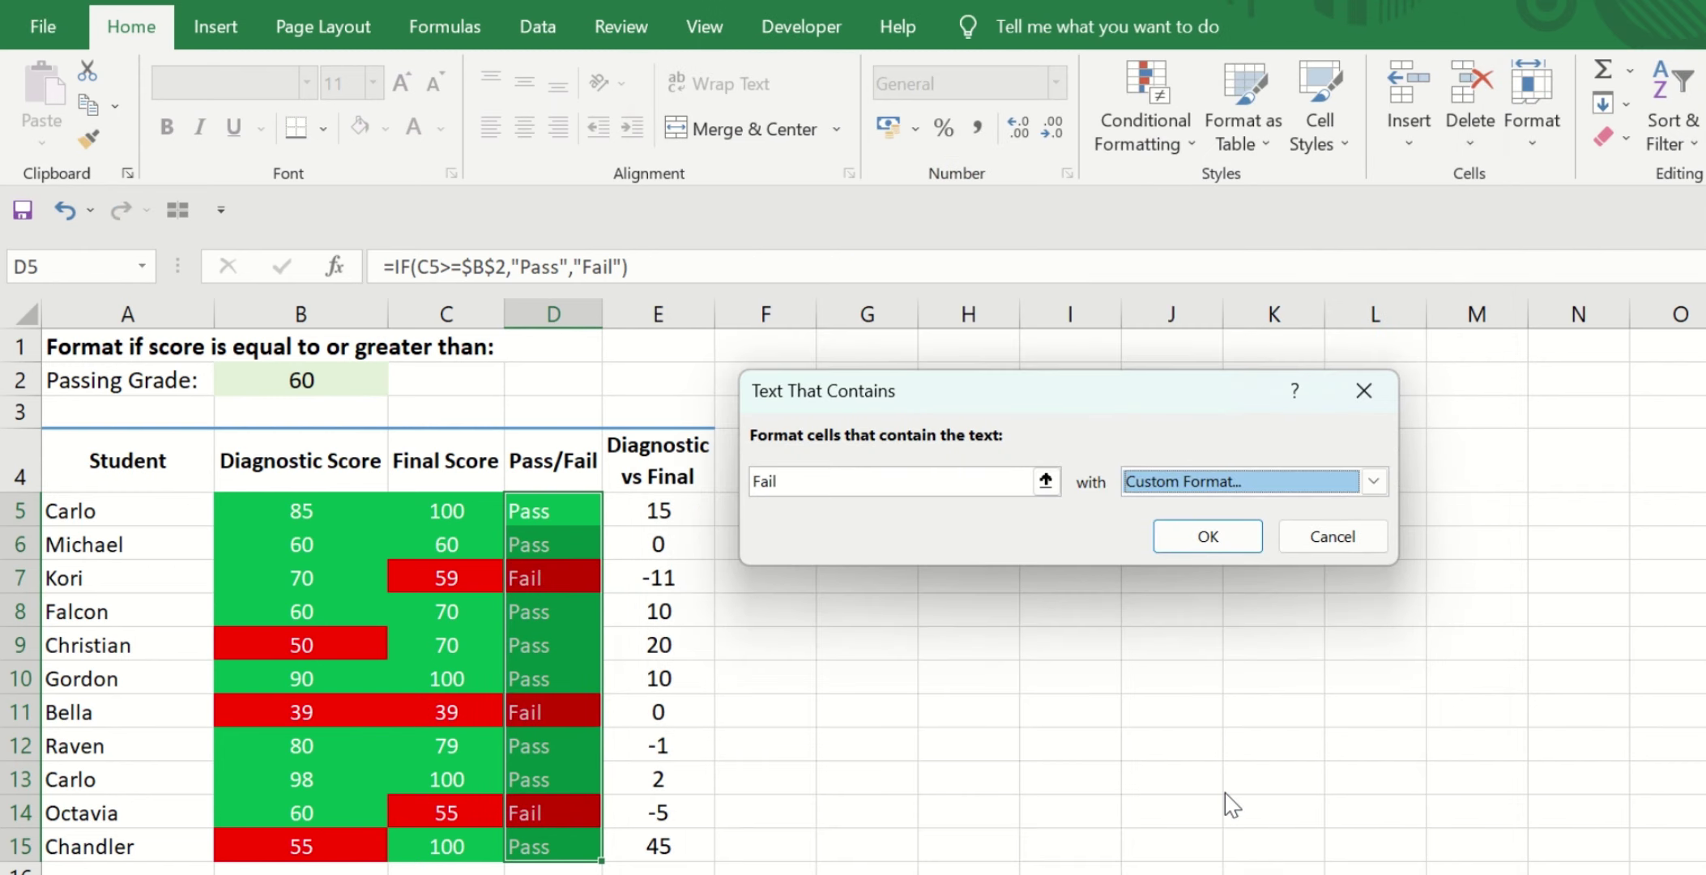
click(1225, 535)
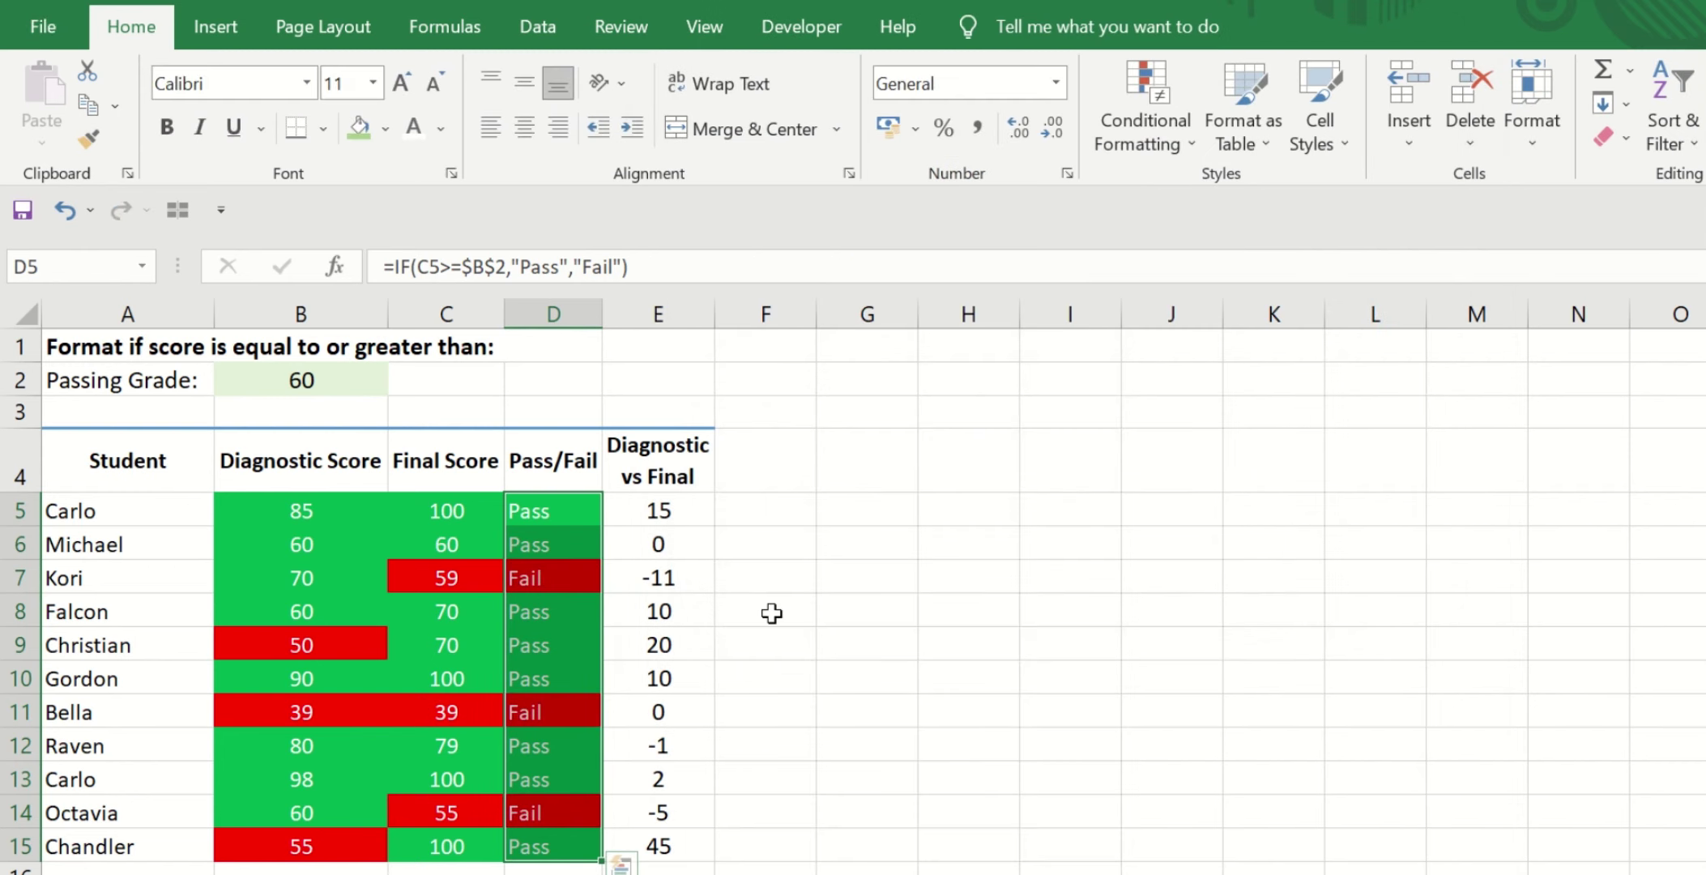
click(772, 614)
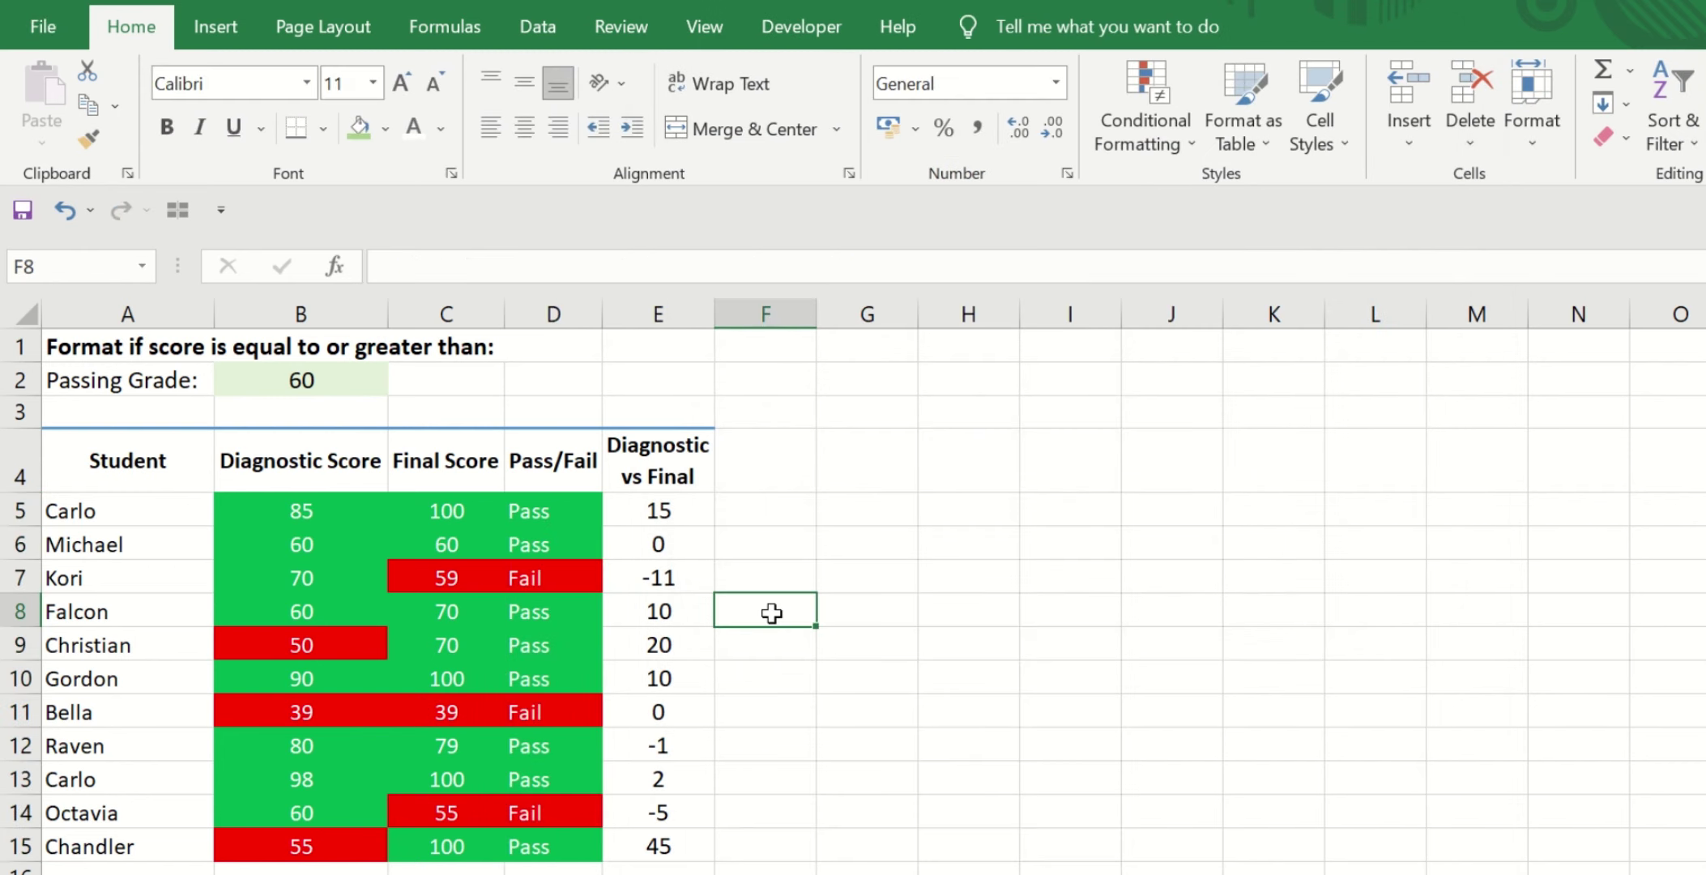
Change the final scores to 80 in C7 and 55 in C8
click(453, 588)
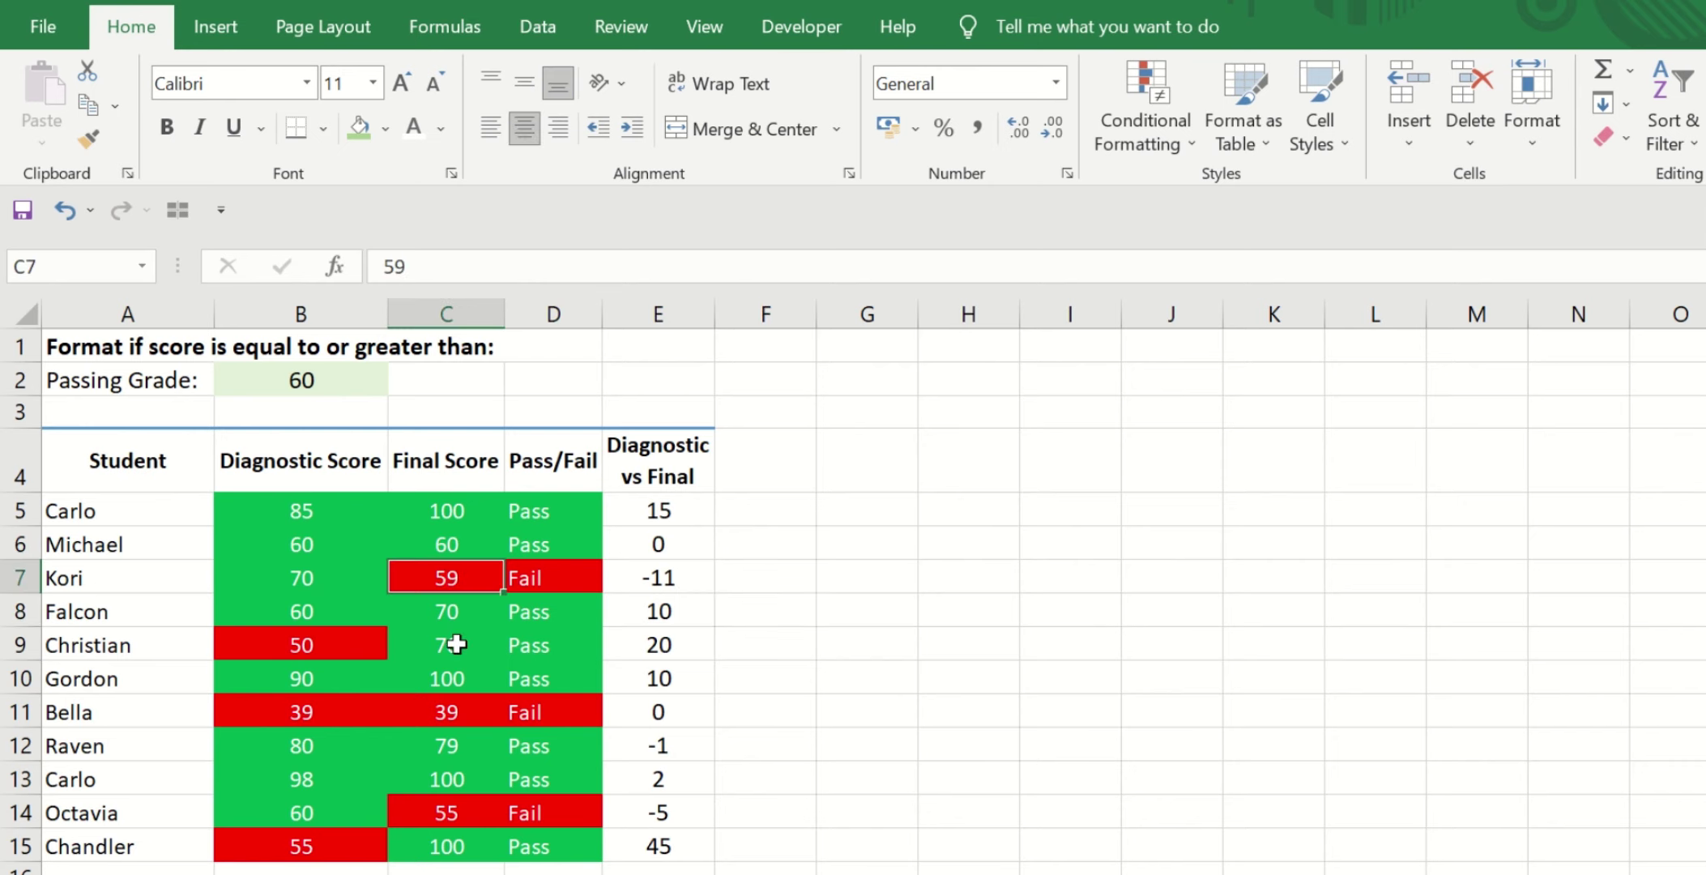
text(80)
key(Return)
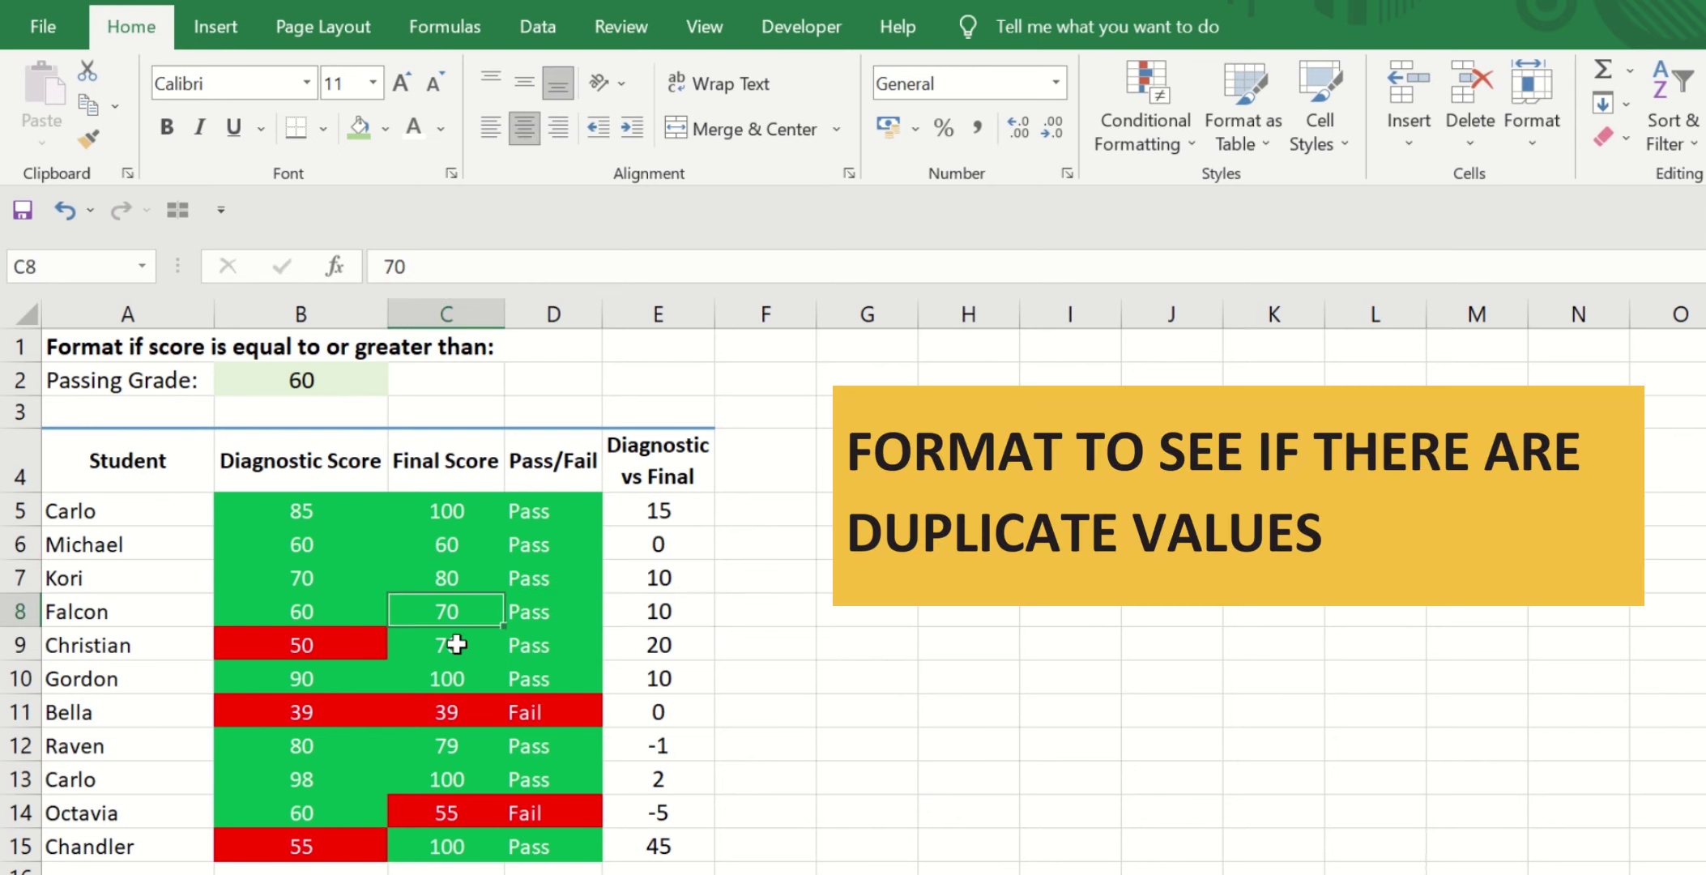
key(Left)
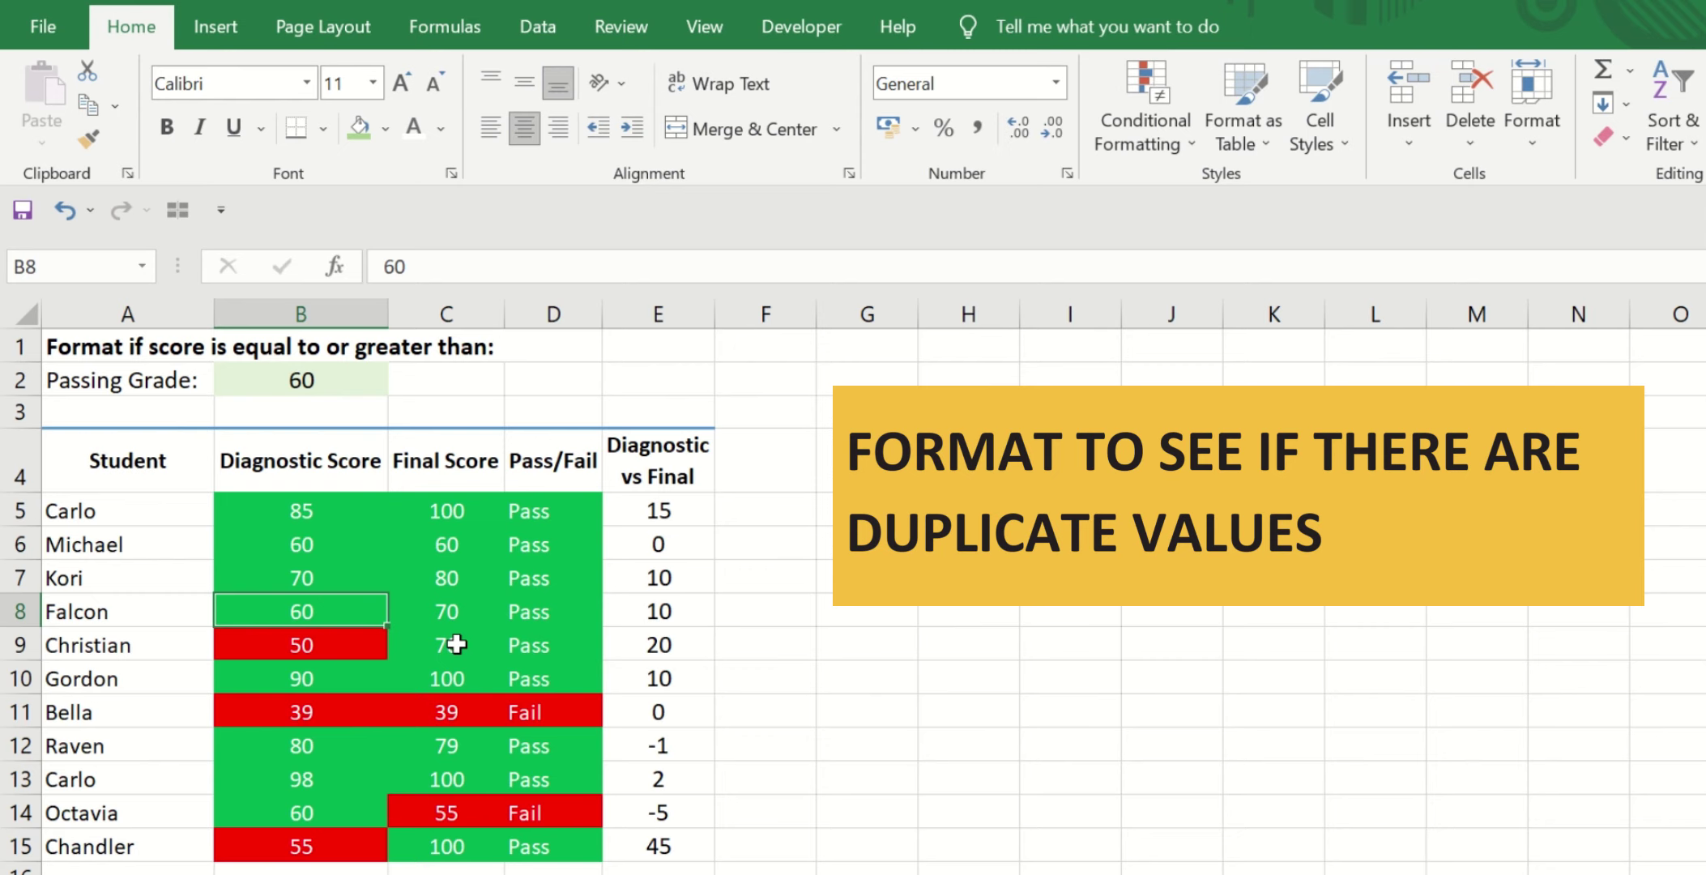
key(Right)
text(55)
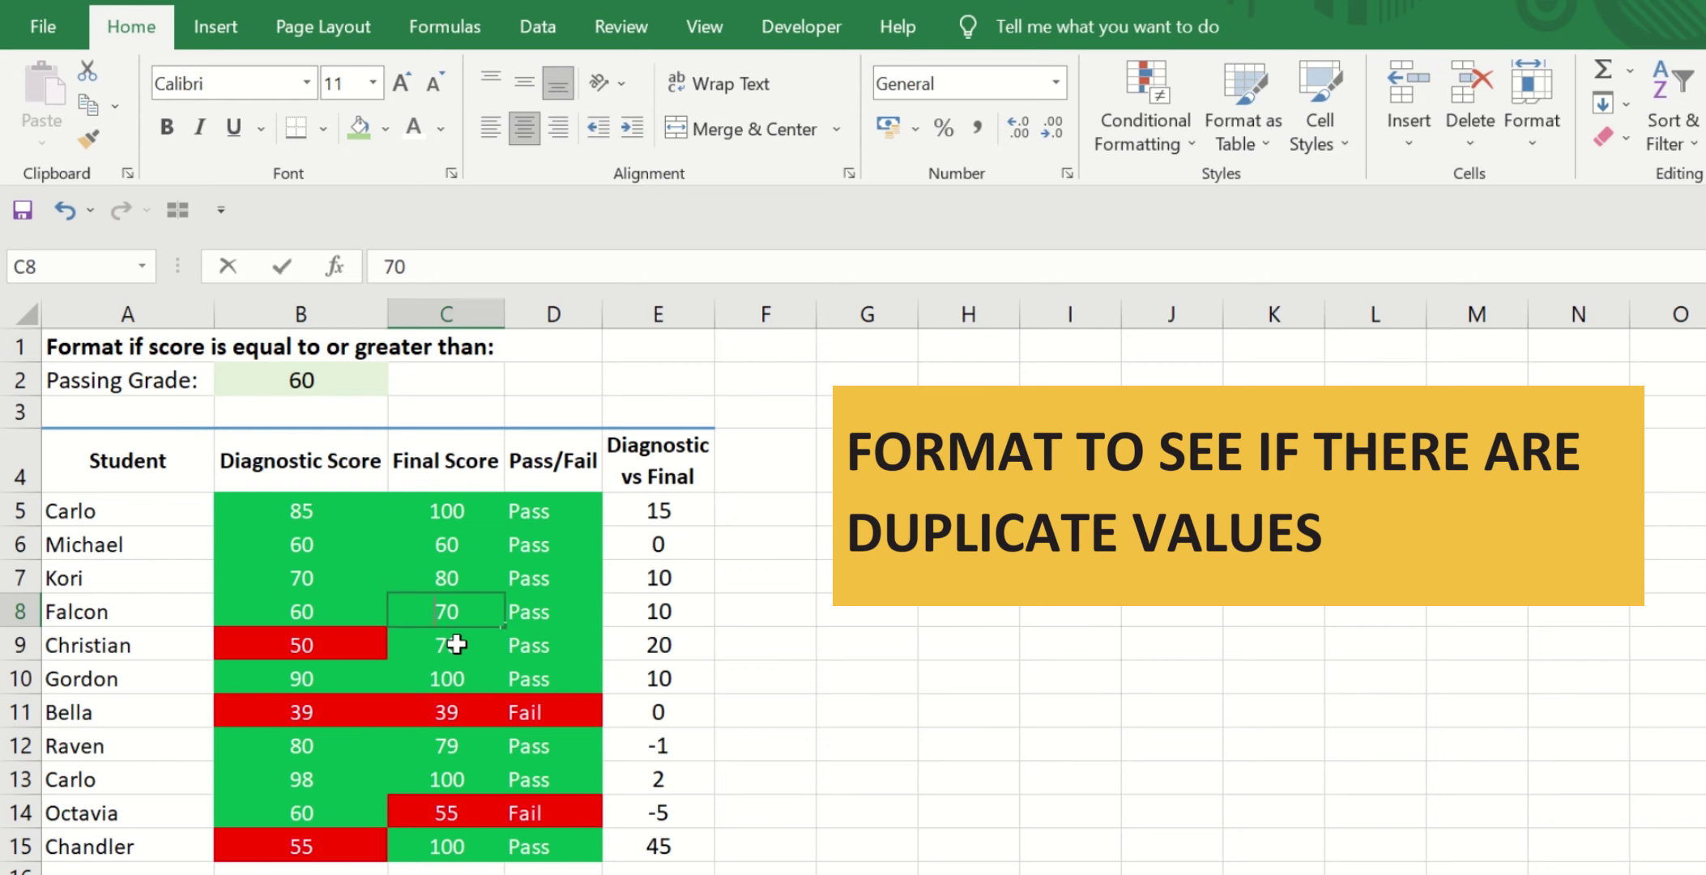
key(Return)
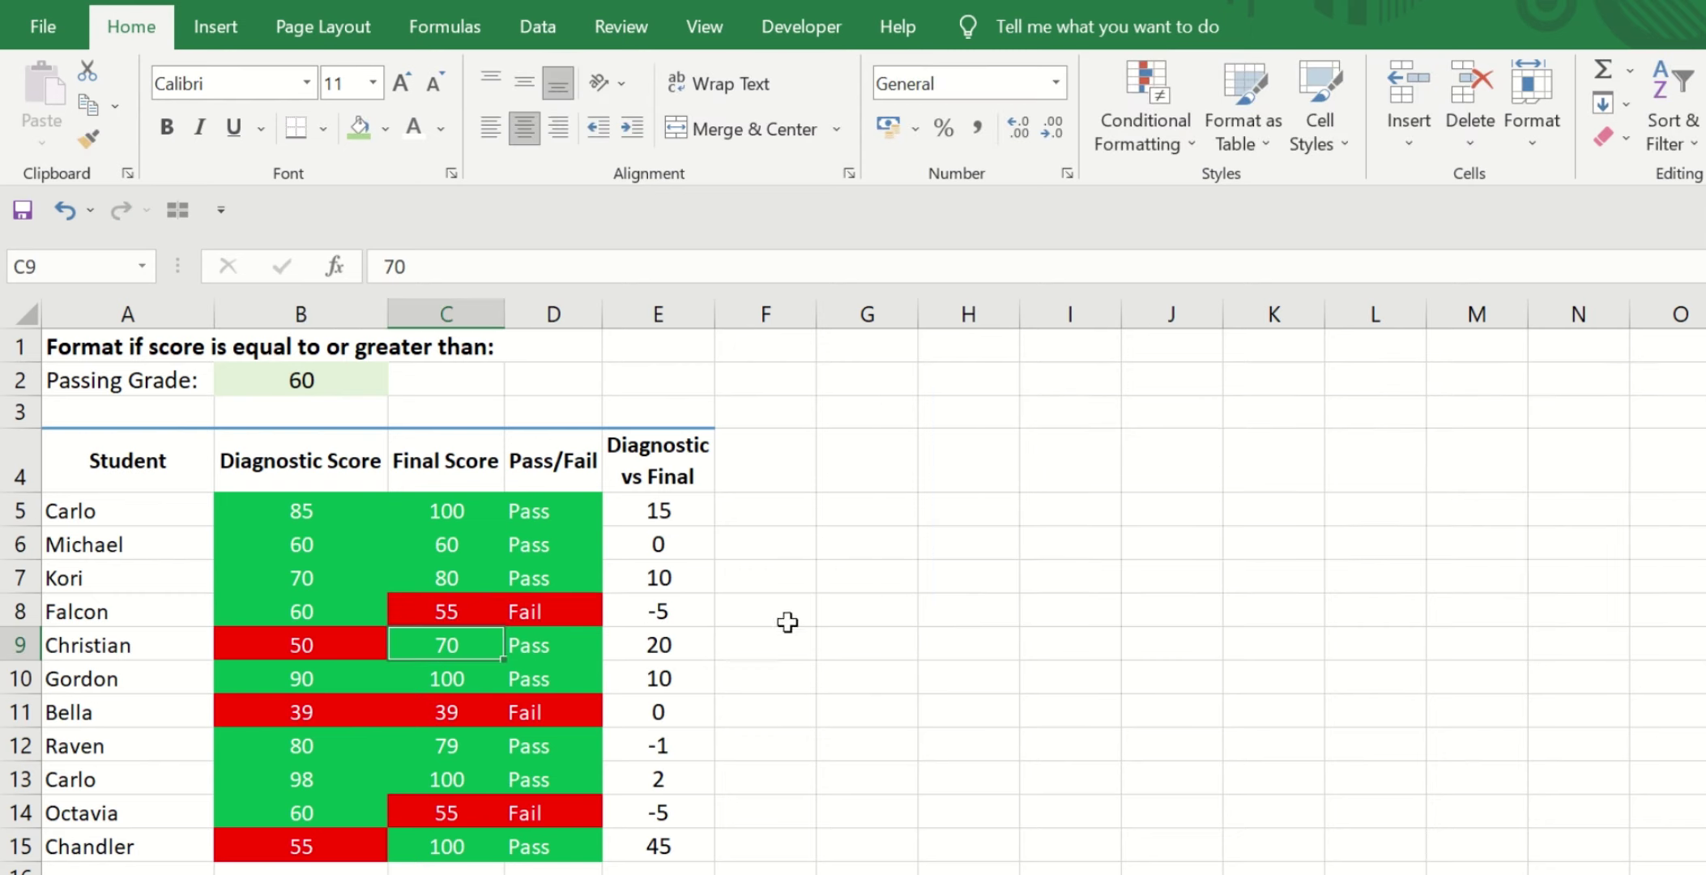
click(889, 617)
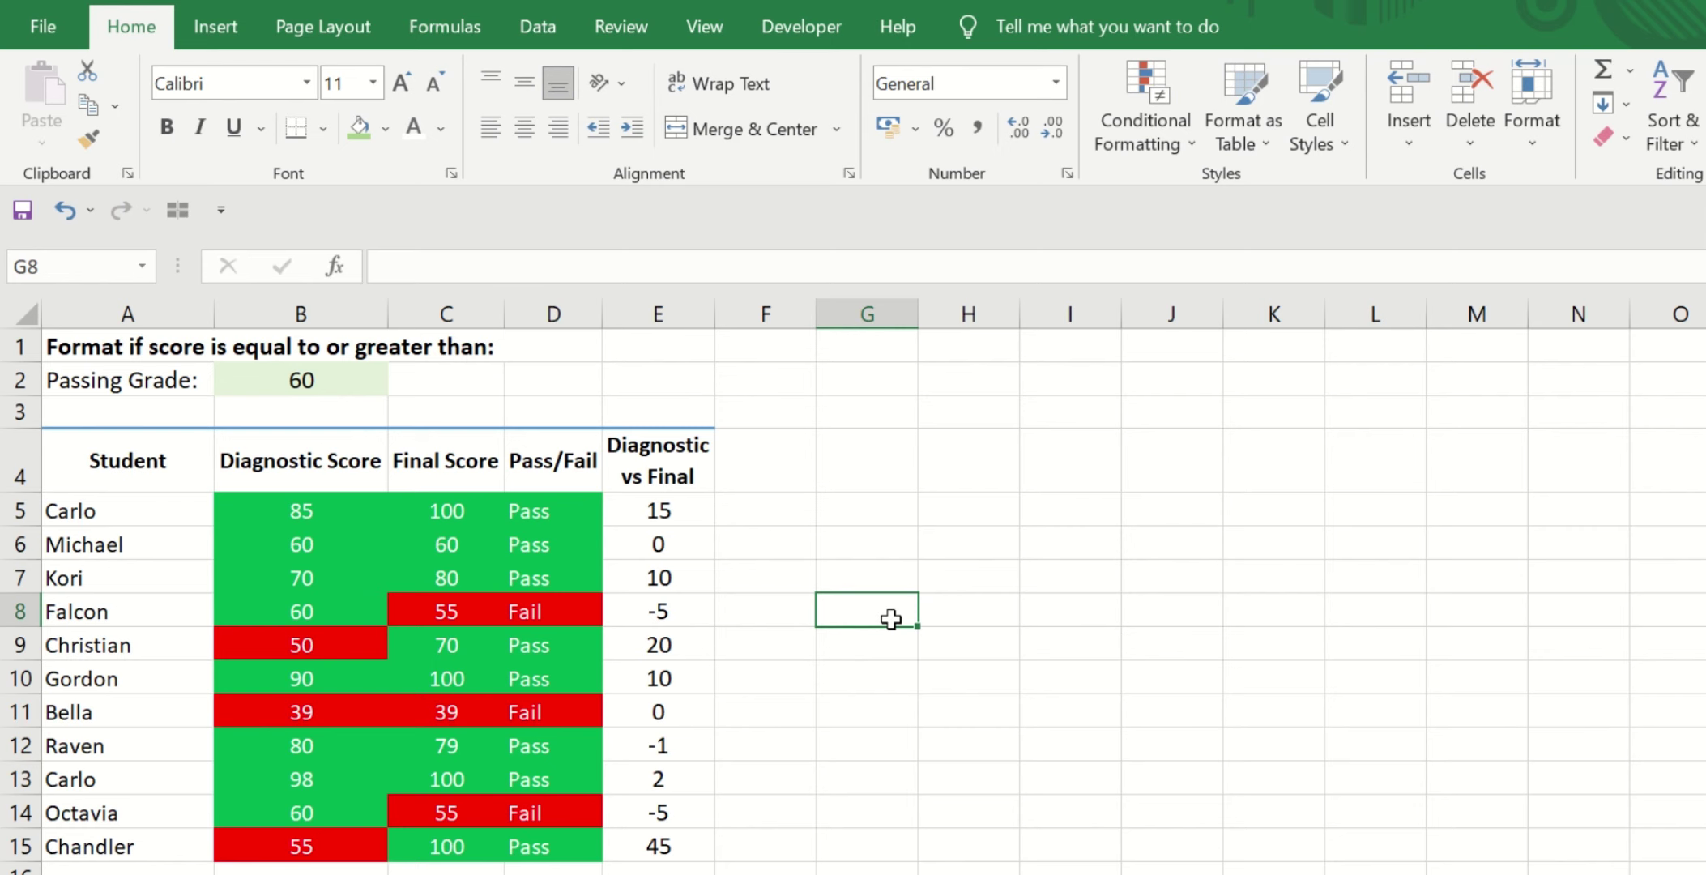
Check the Pass/Fail results in D5 and D8, then select the student names A5:A15
click(481, 518)
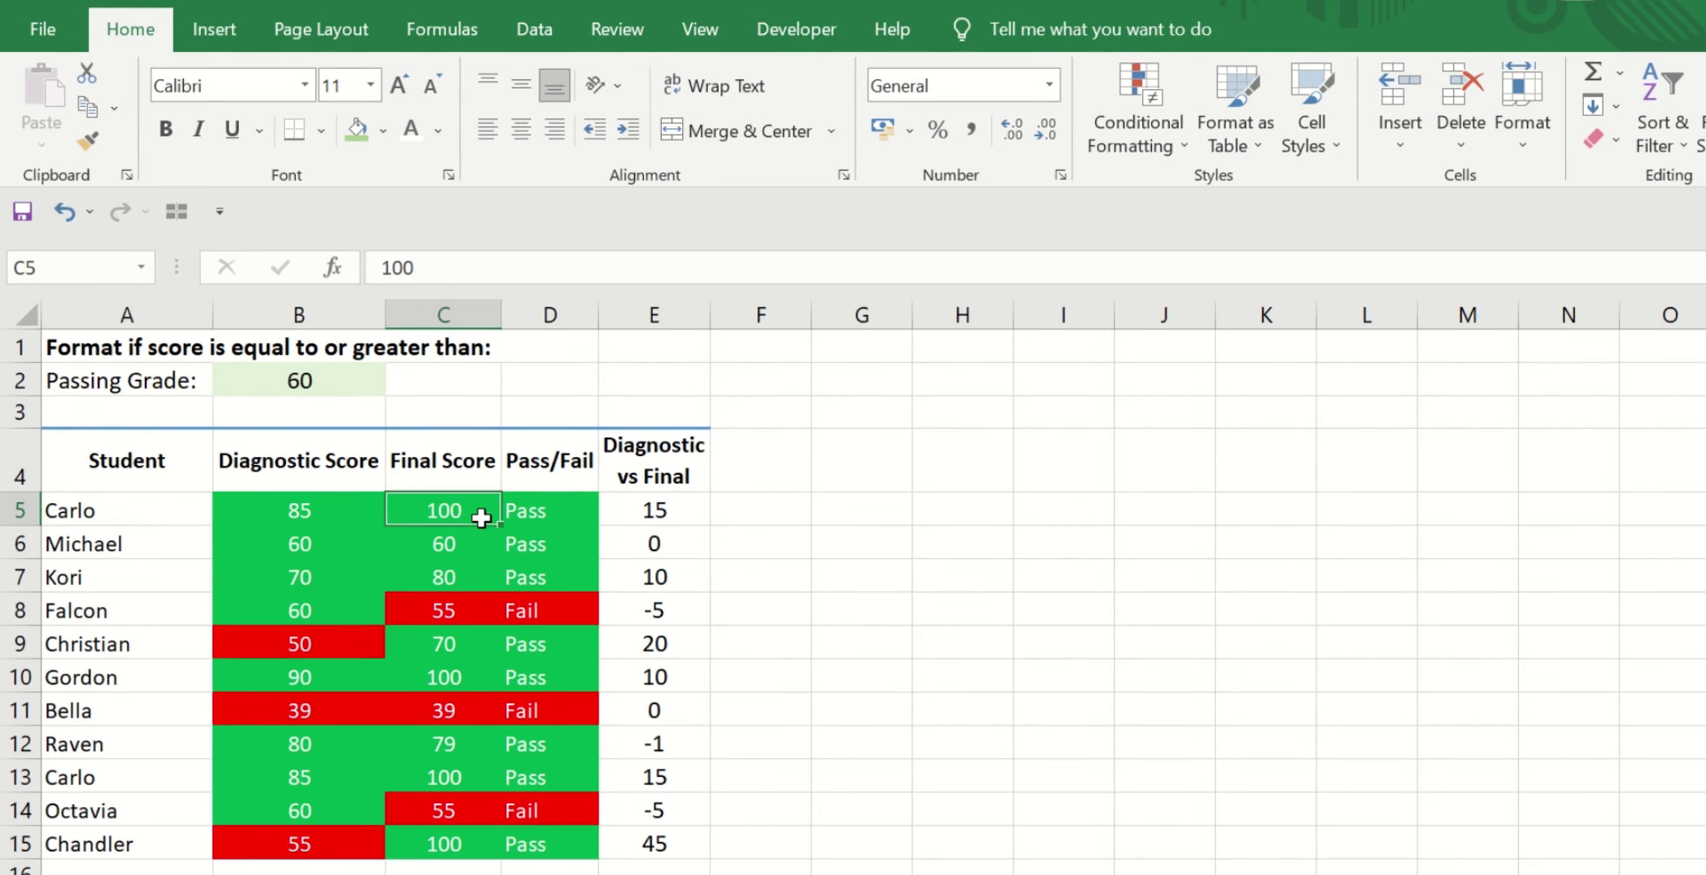
click(540, 516)
click(553, 608)
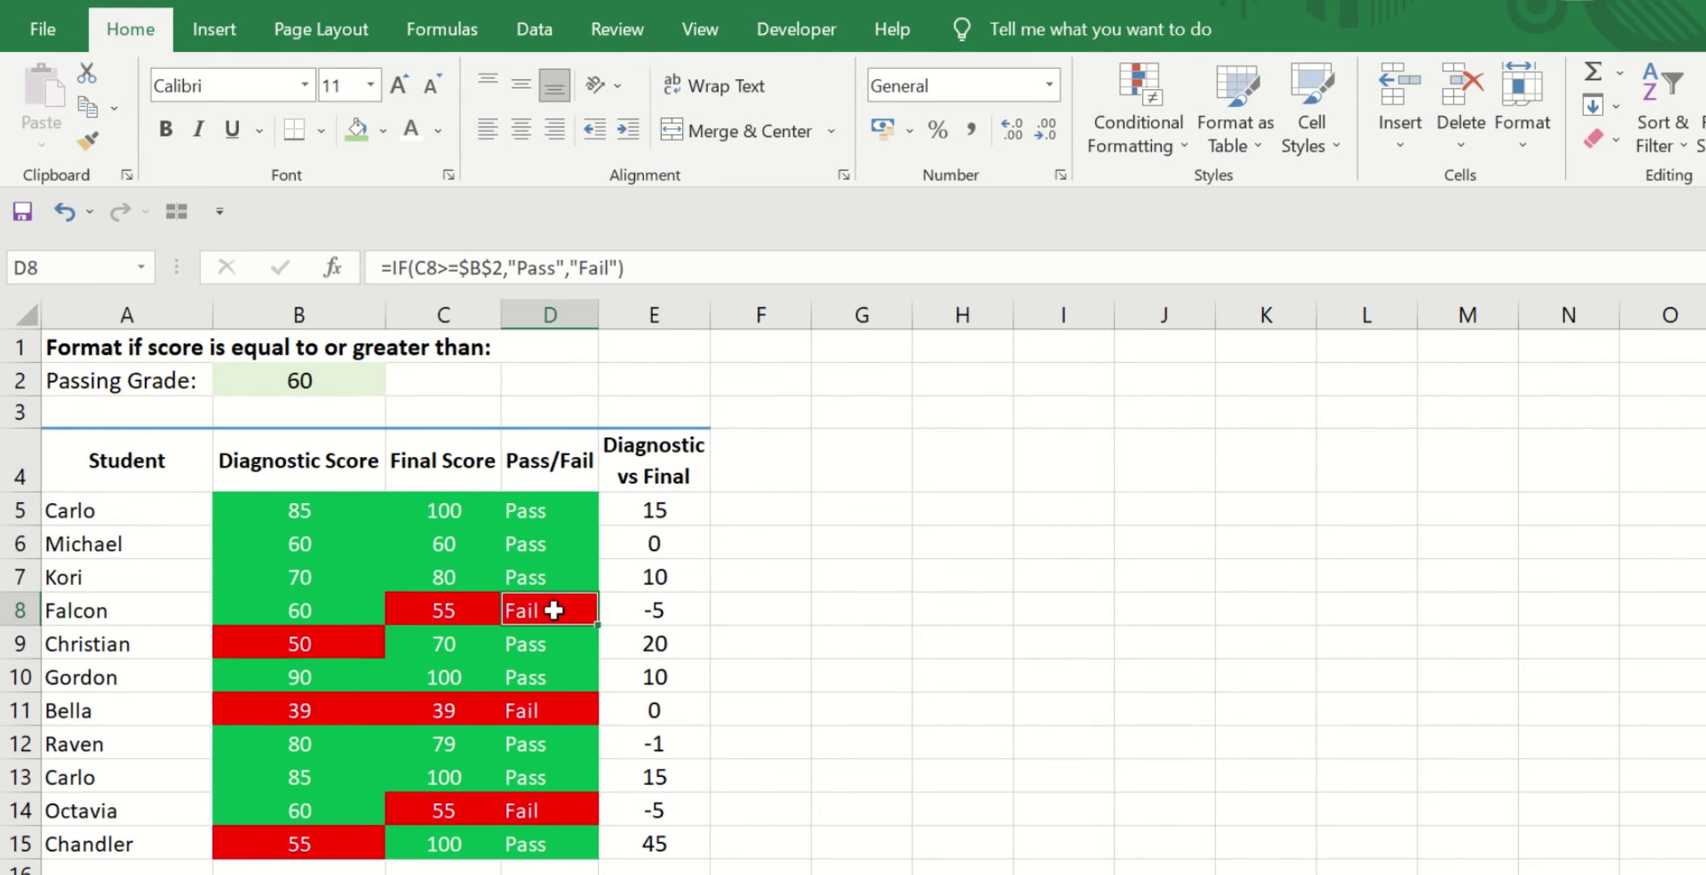
click(167, 509)
key(ctrl+shift+Down)
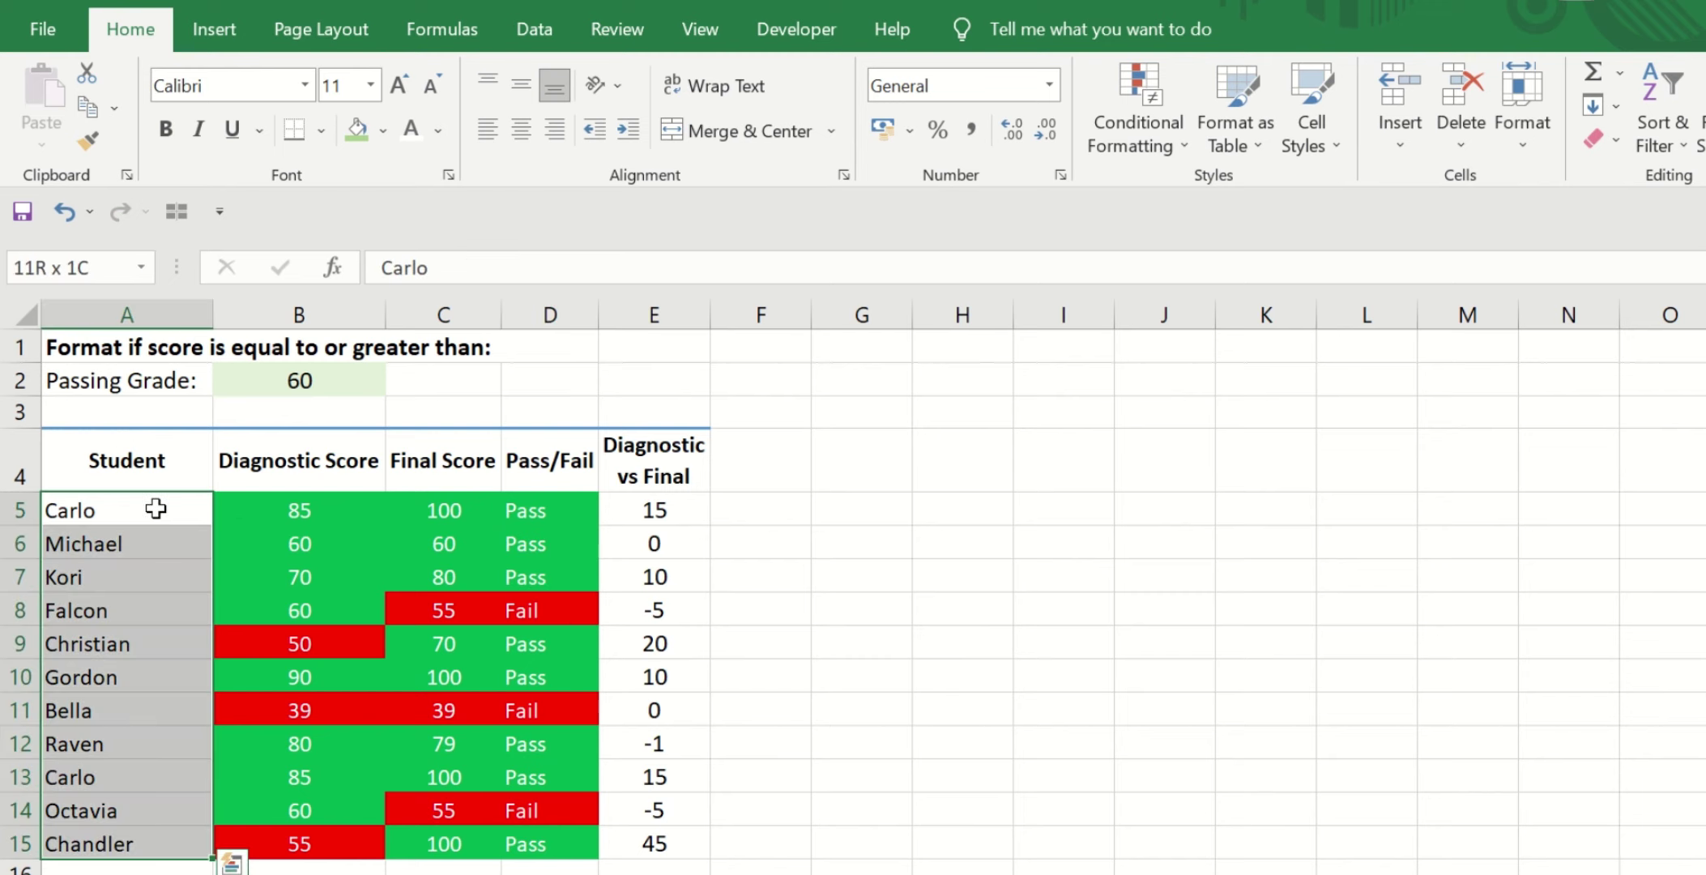
Highlight duplicate Student names in Light Red Fill with Dark Red Text, then check both Carlo cells, A5 and A13
click(1167, 146)
mouse_move(1237, 198)
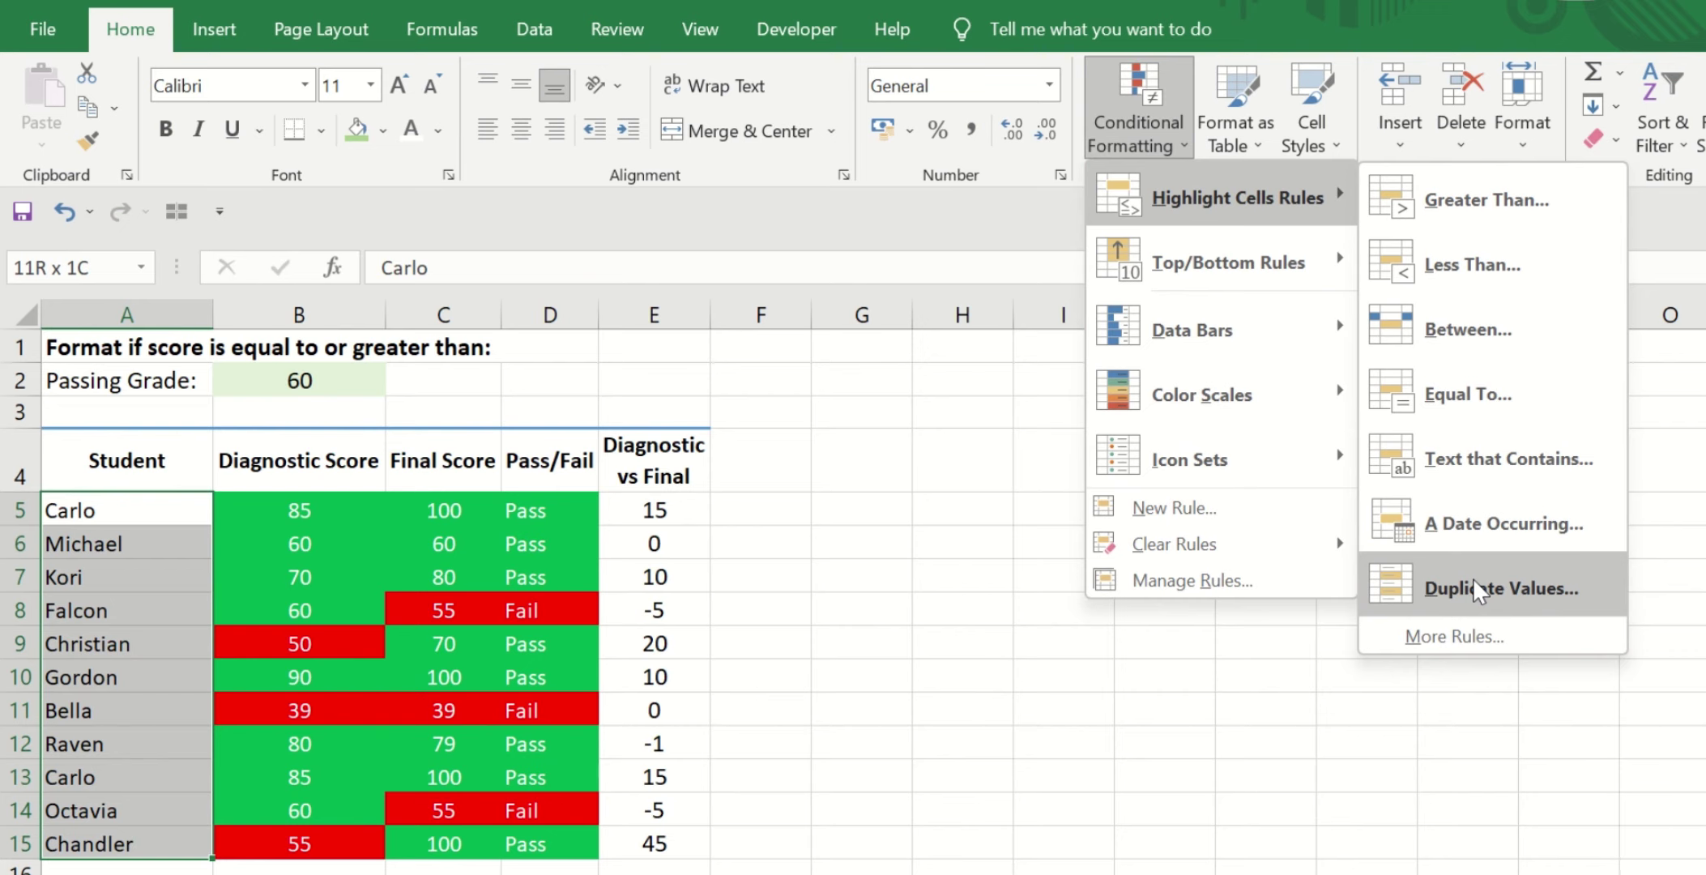
click(1474, 587)
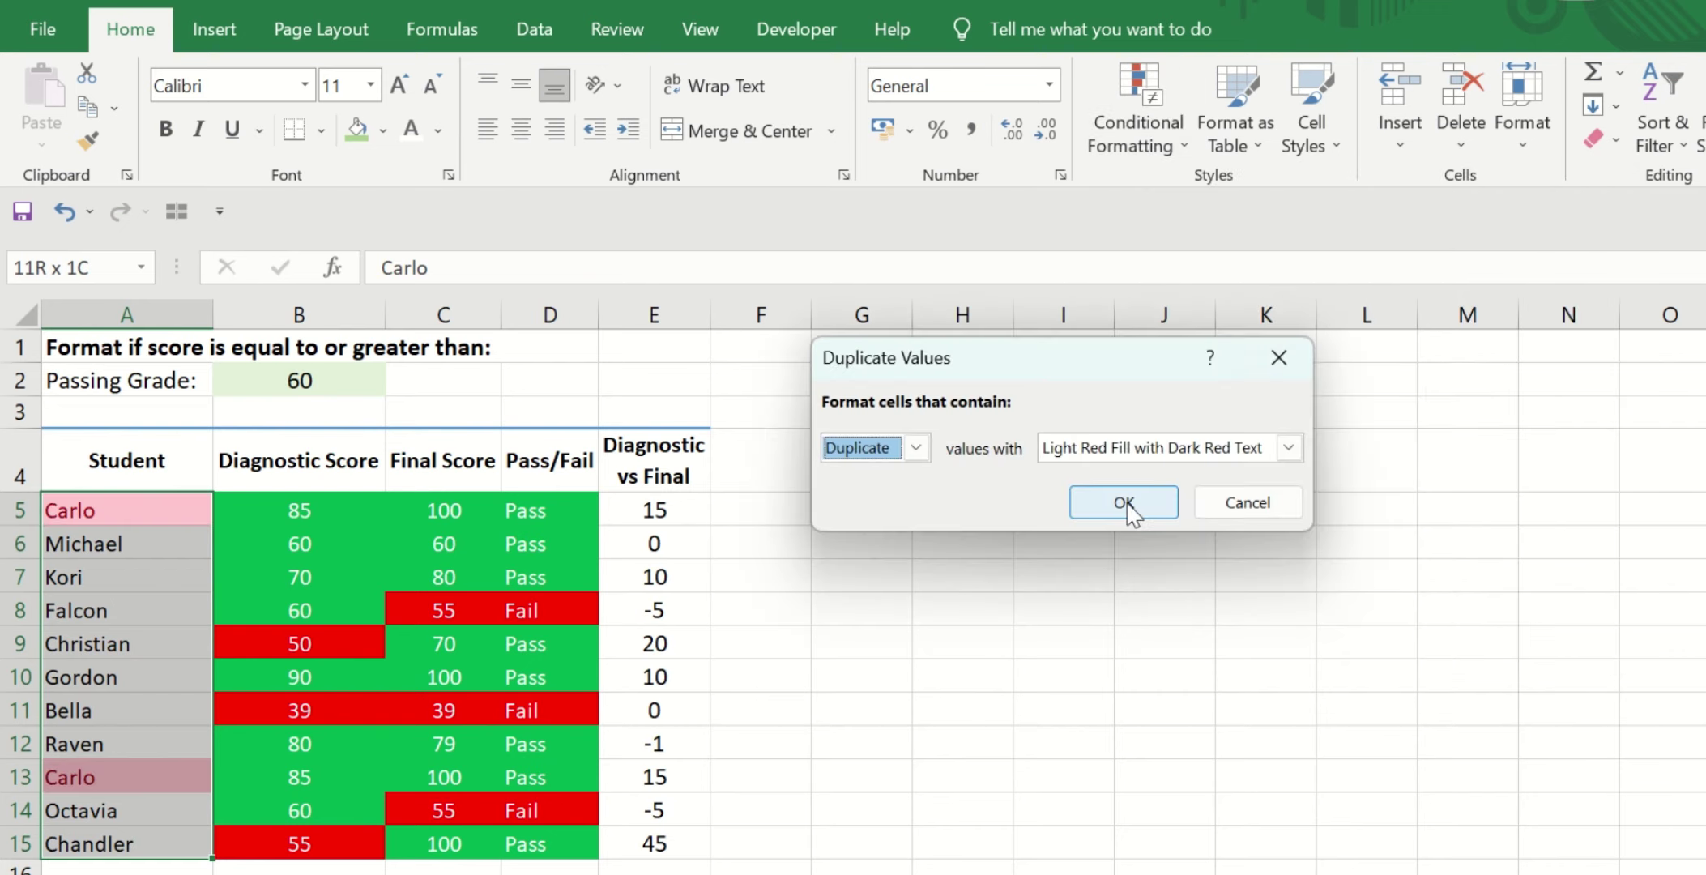
click(1126, 503)
click(842, 599)
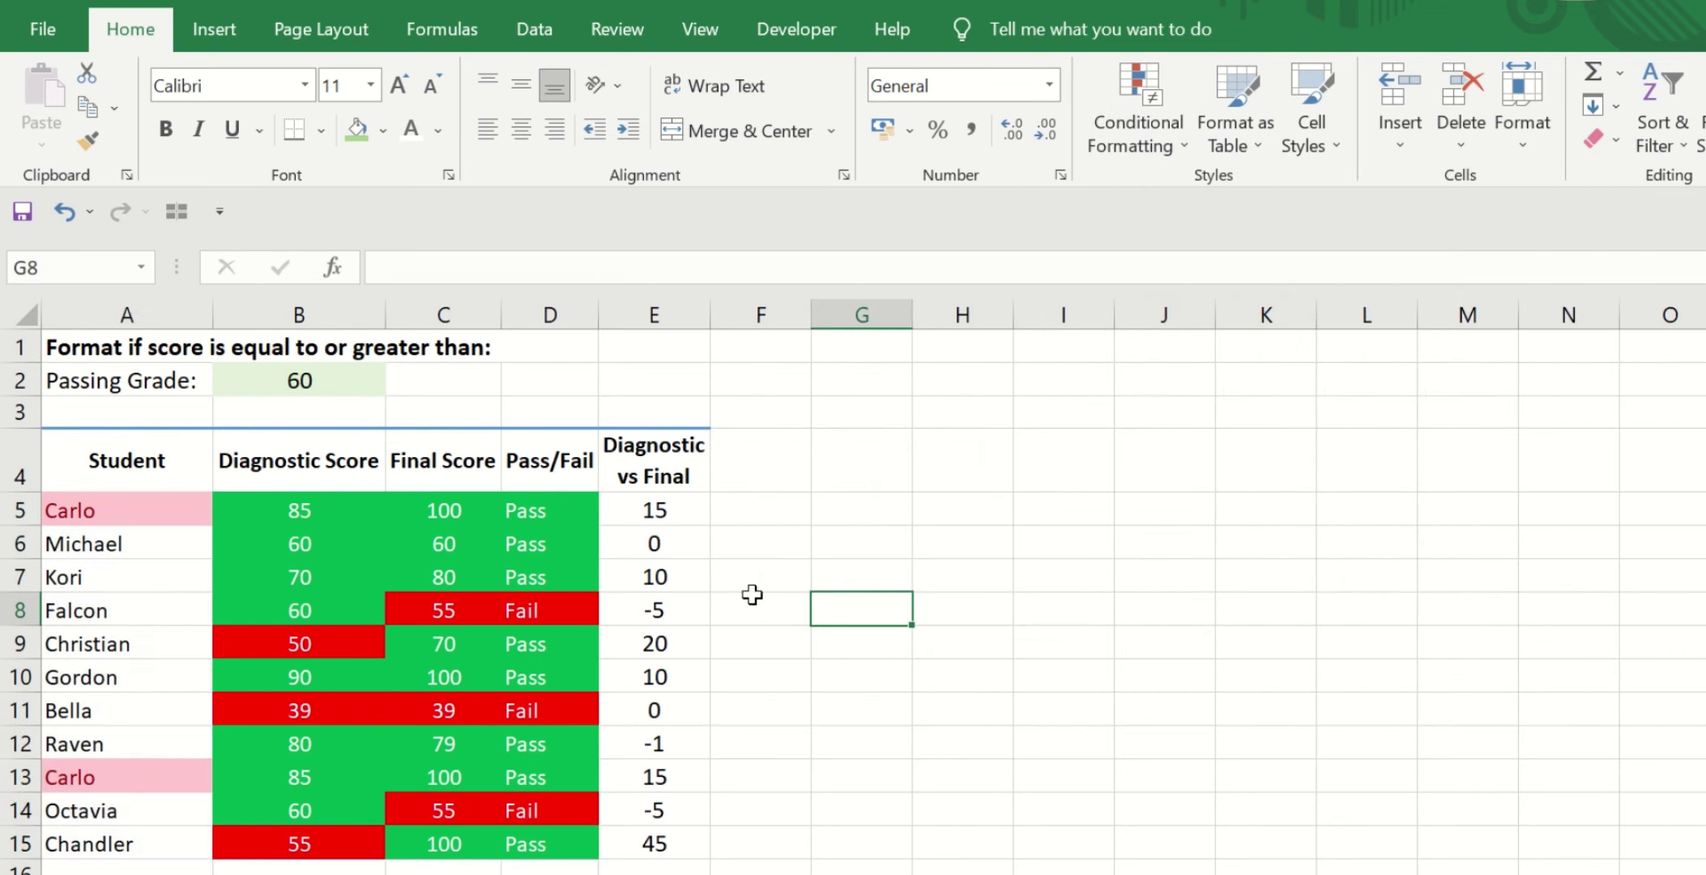
click(146, 515)
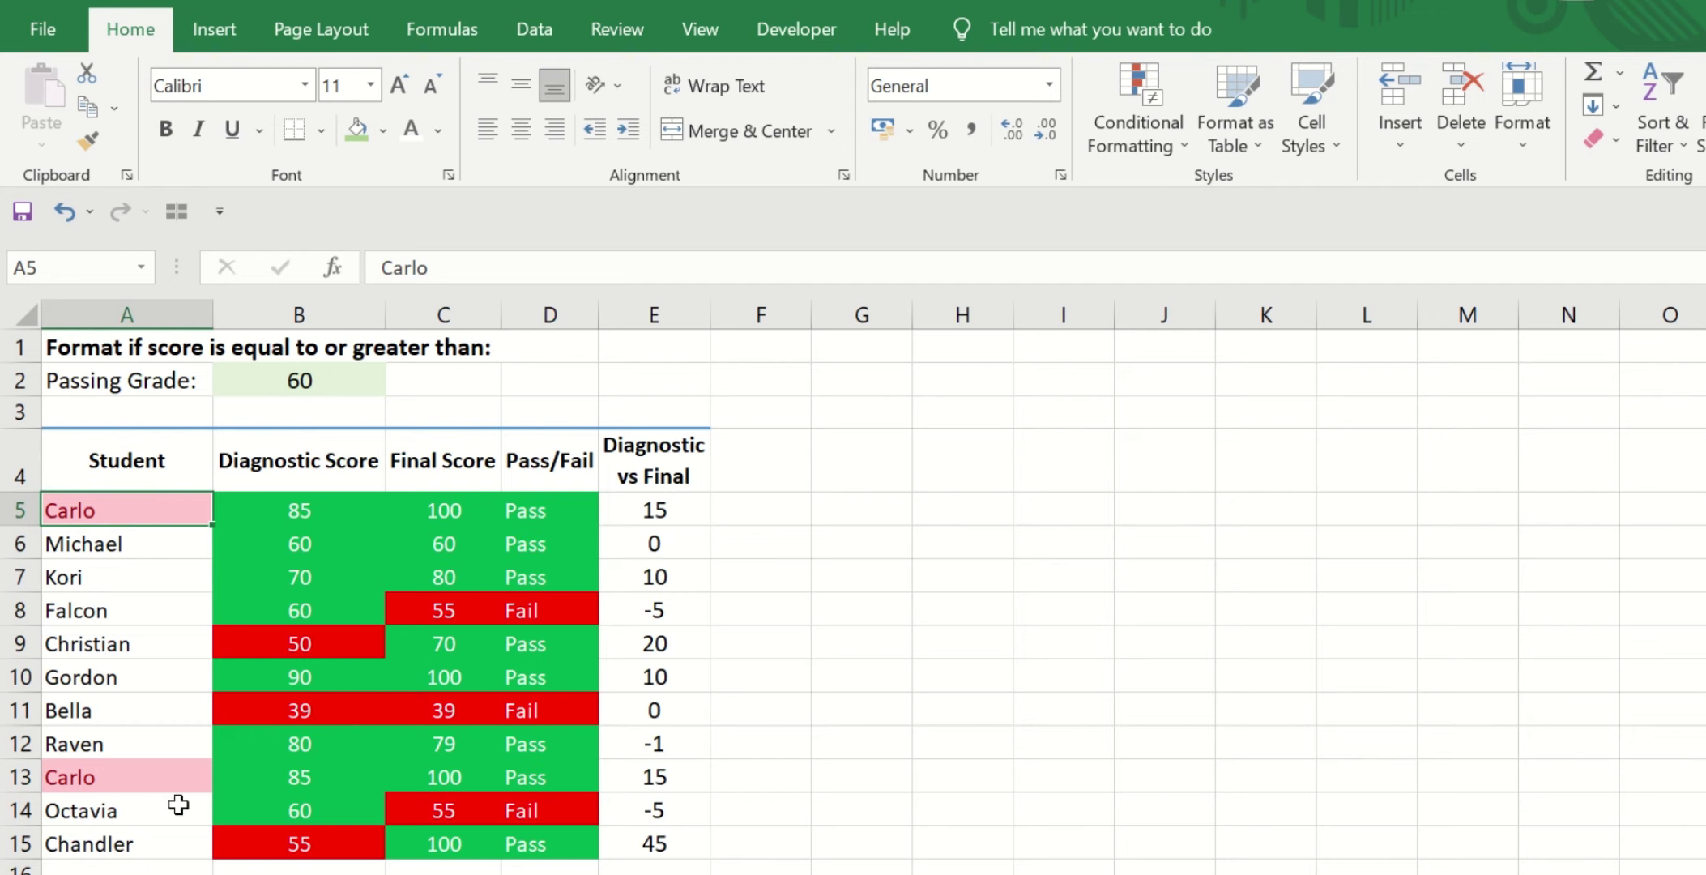
click(179, 770)
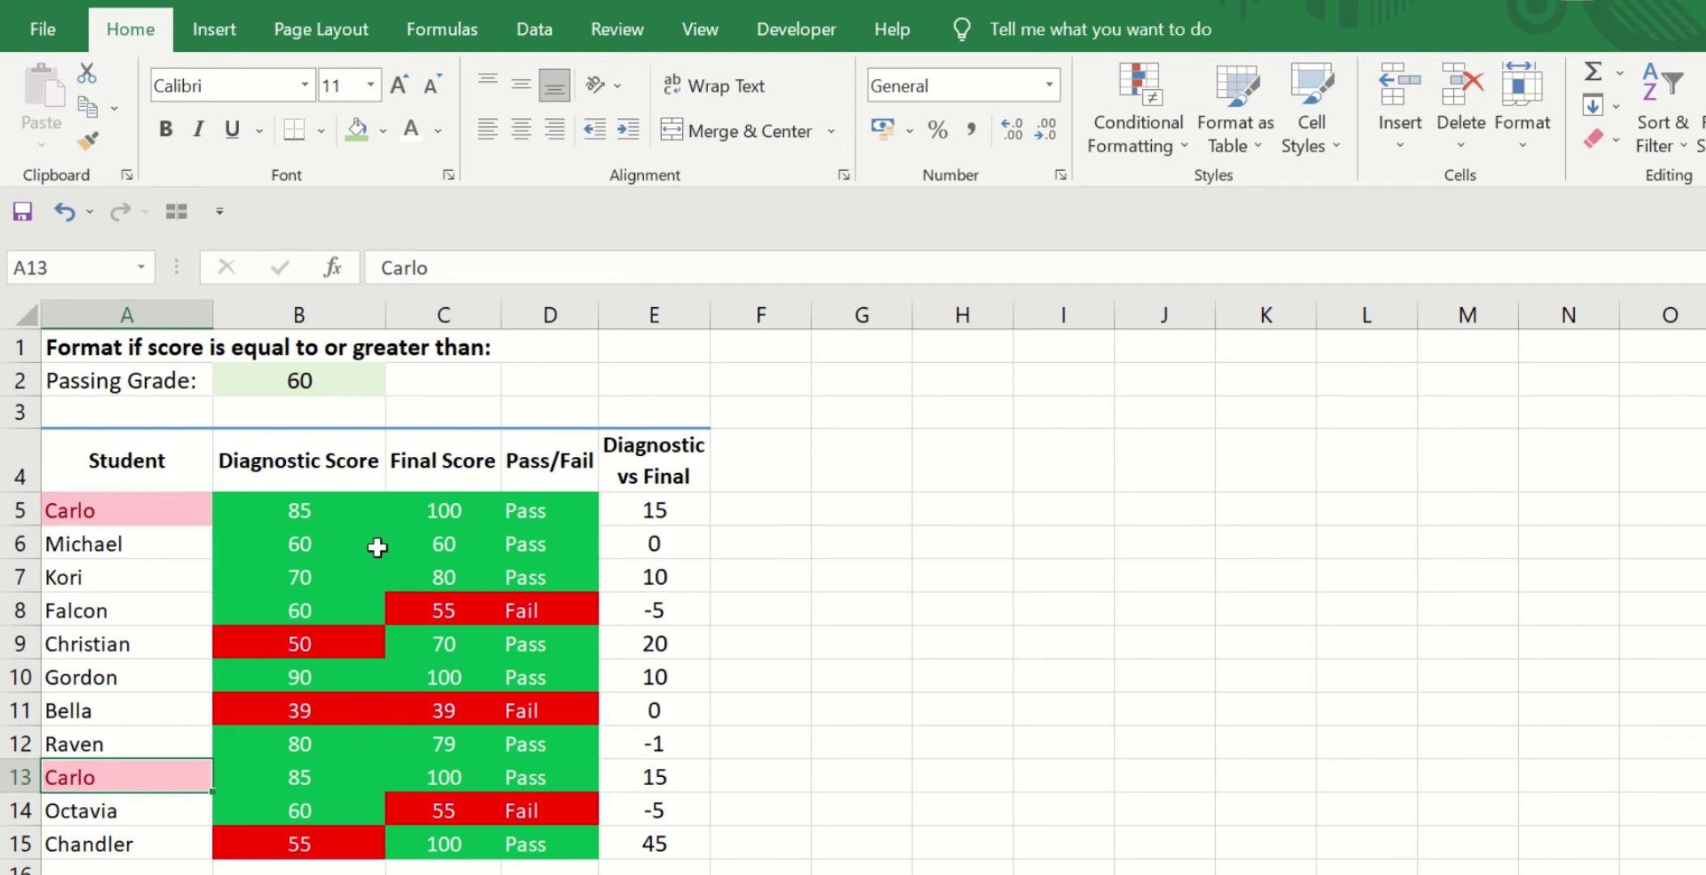
Delete row 13 holding the duplicate Carlo, then inspect the difference formula in E5
click(18, 779)
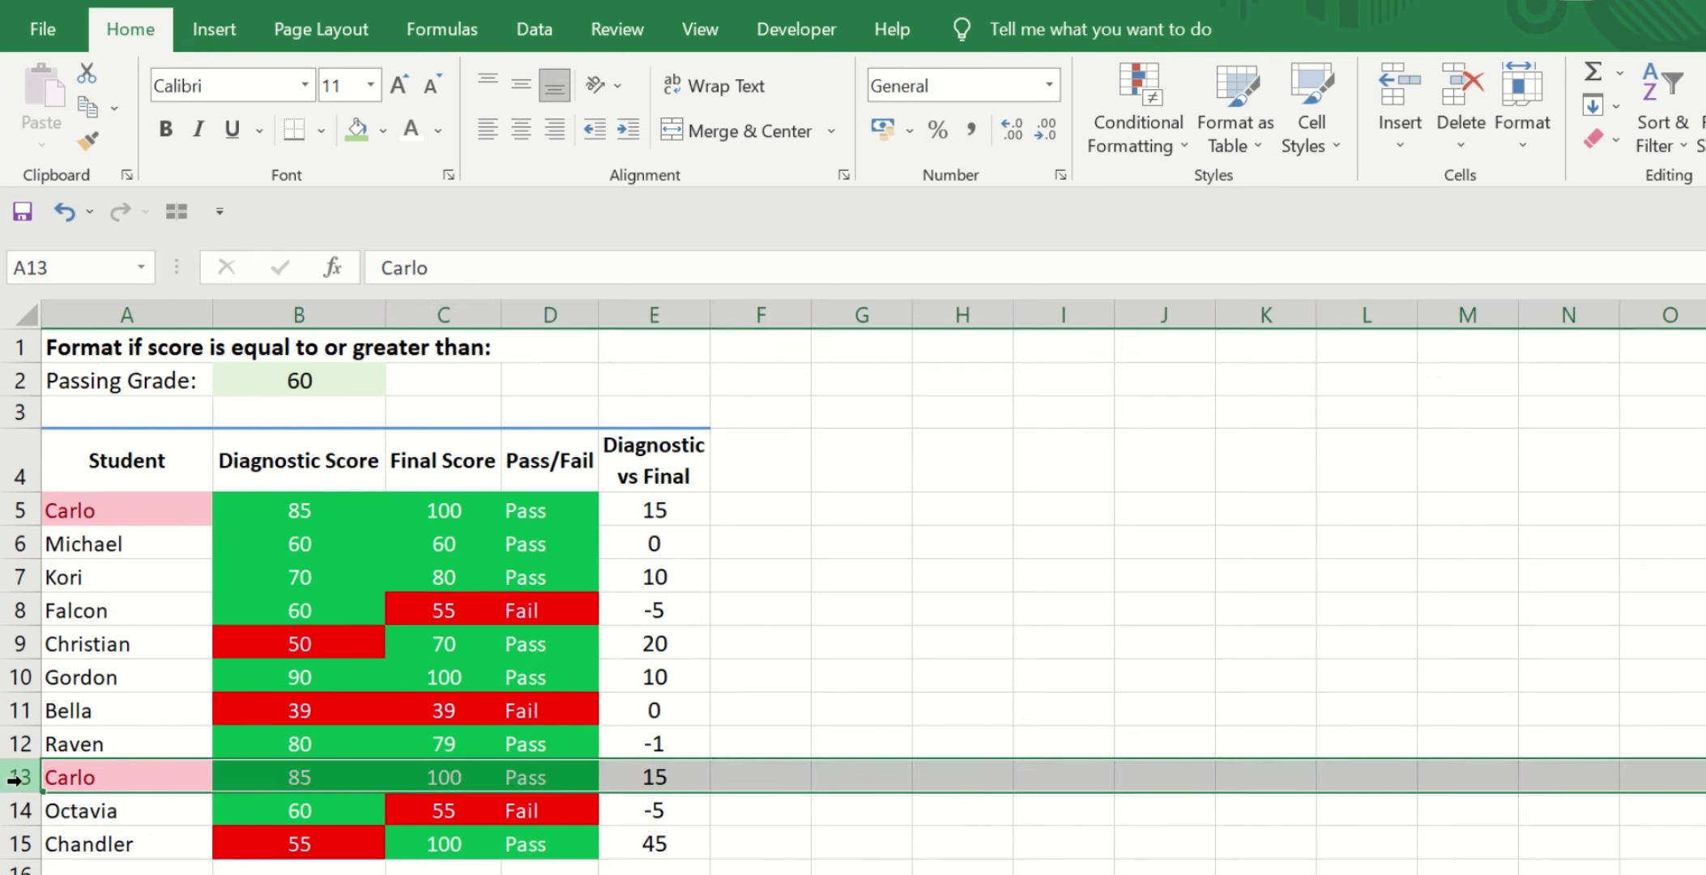
right_click(16, 779)
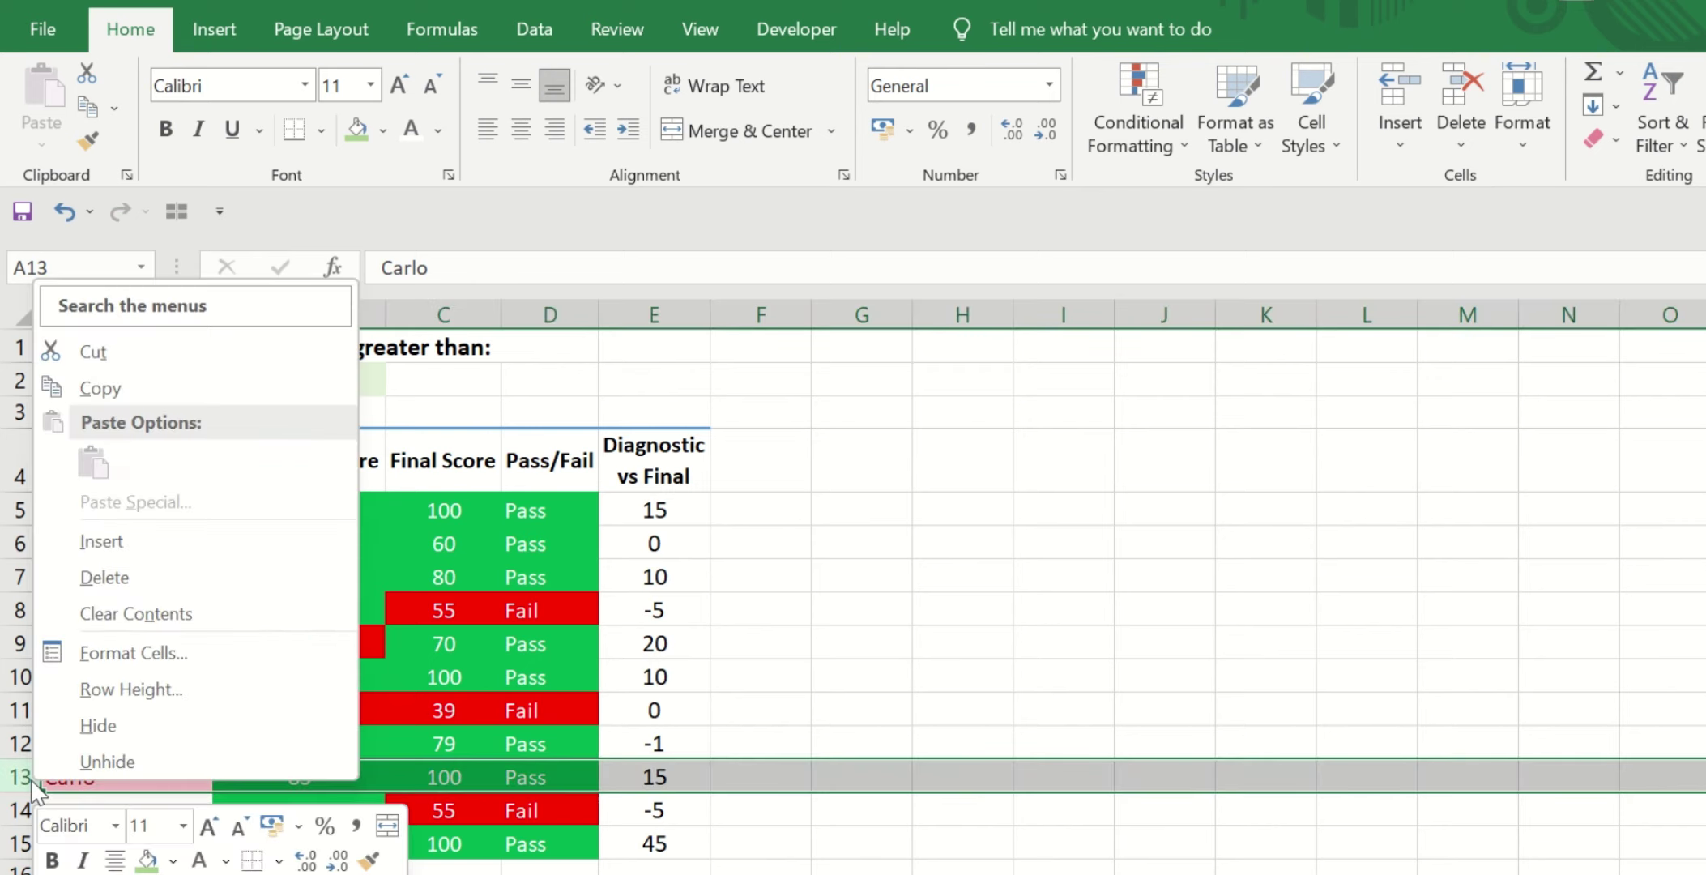
click(177, 580)
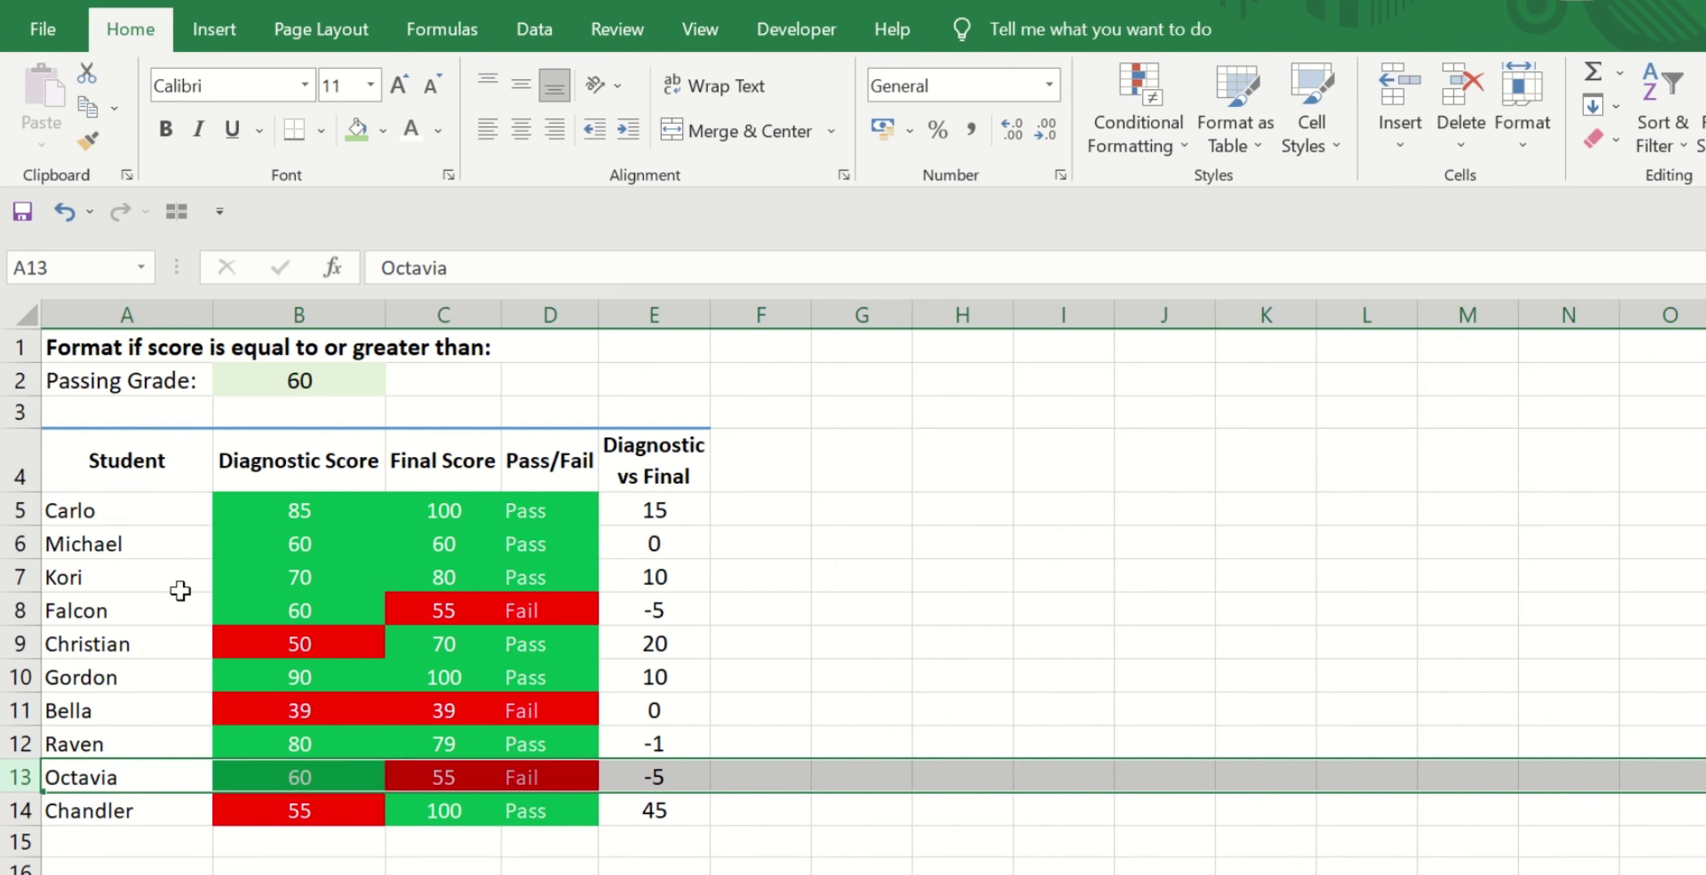
click(781, 555)
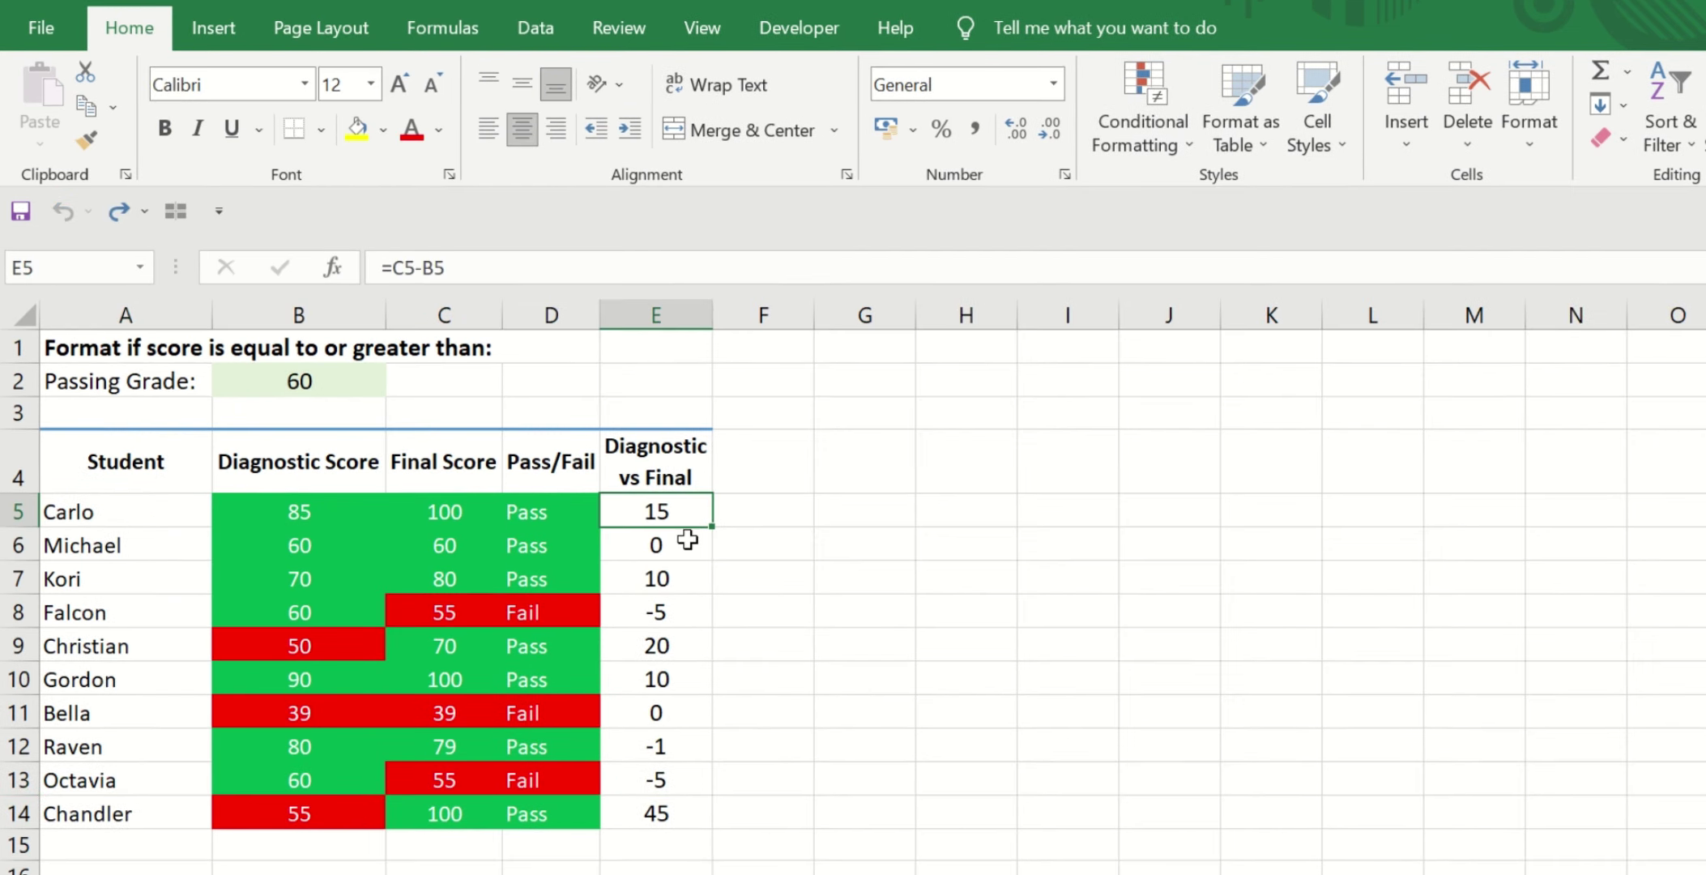
click(531, 550)
click(644, 511)
click(540, 266)
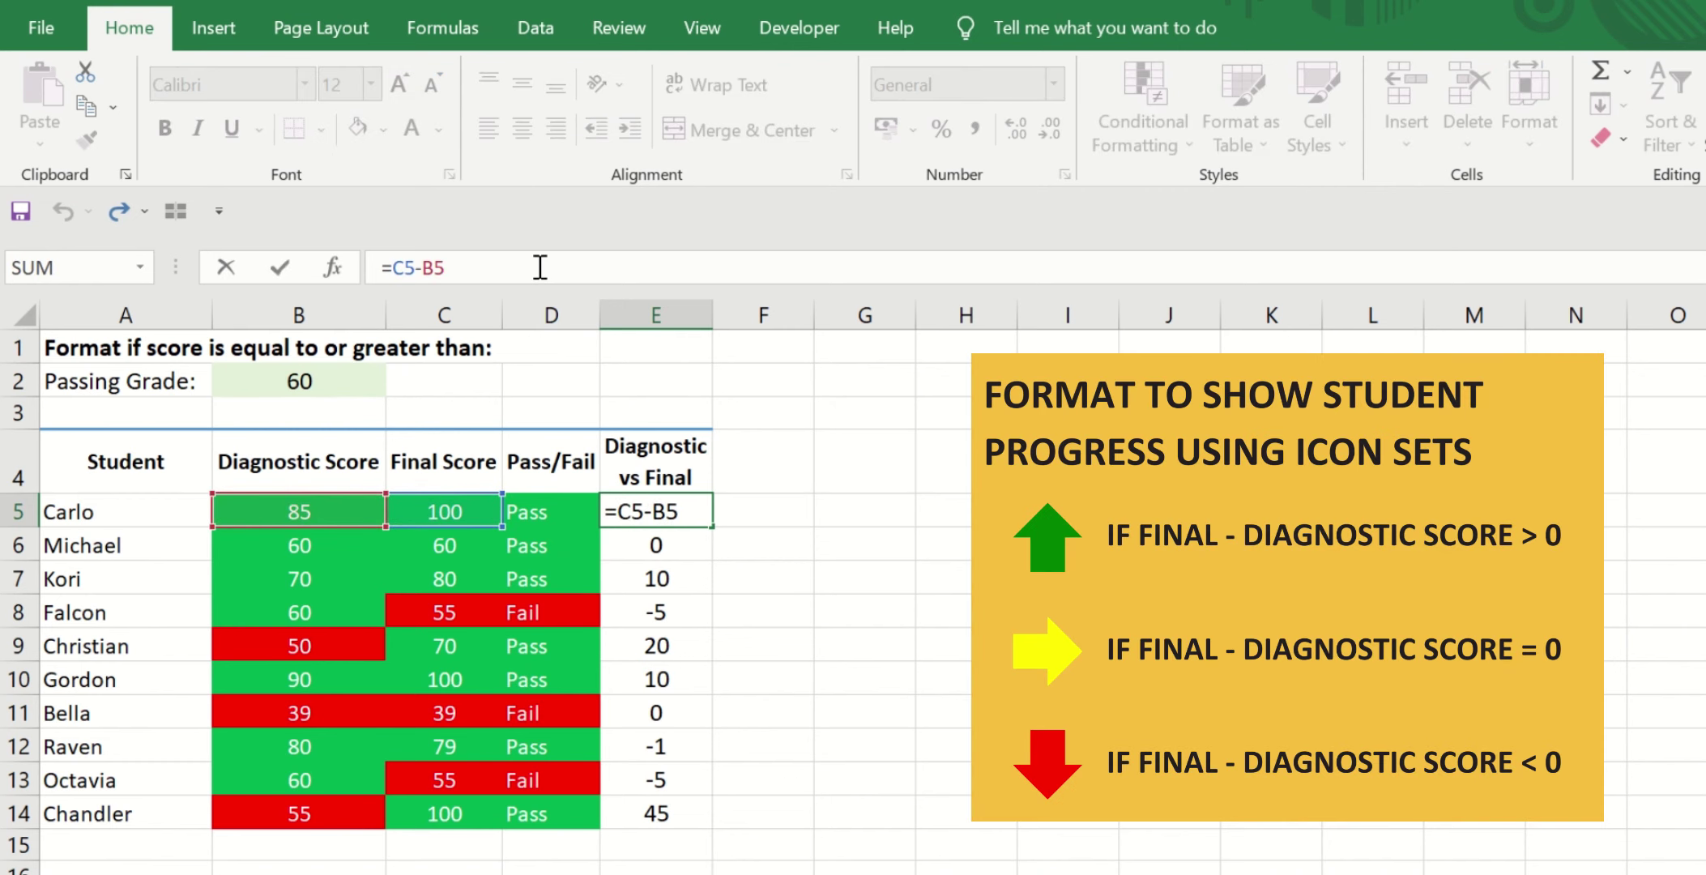
key(ctrl+Return)
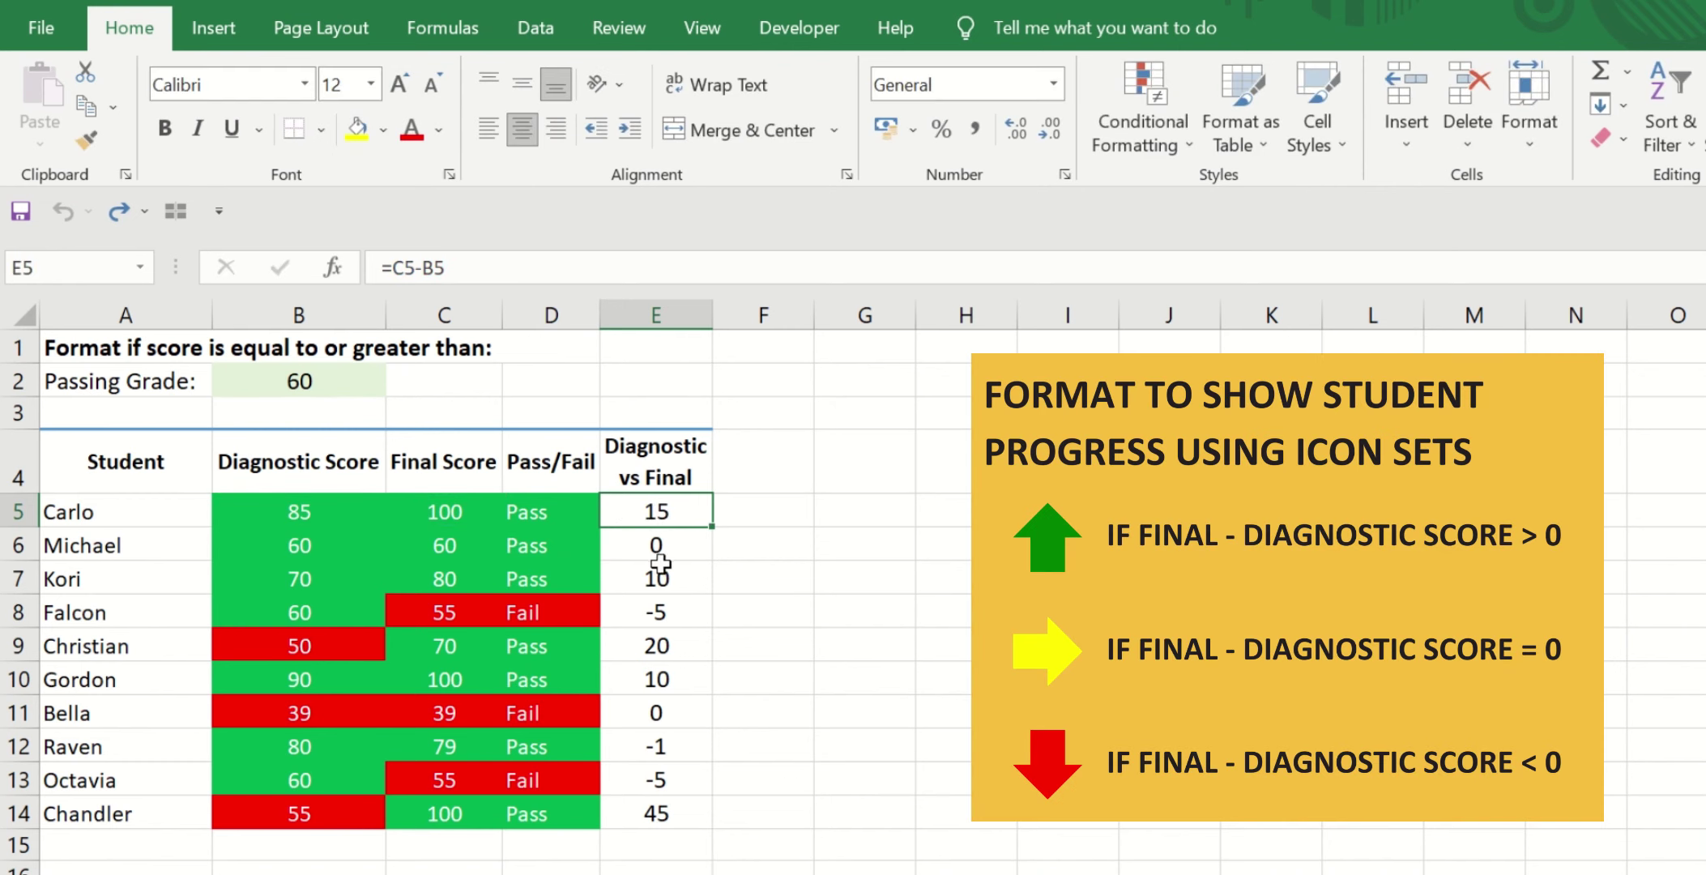
click(670, 548)
click(535, 275)
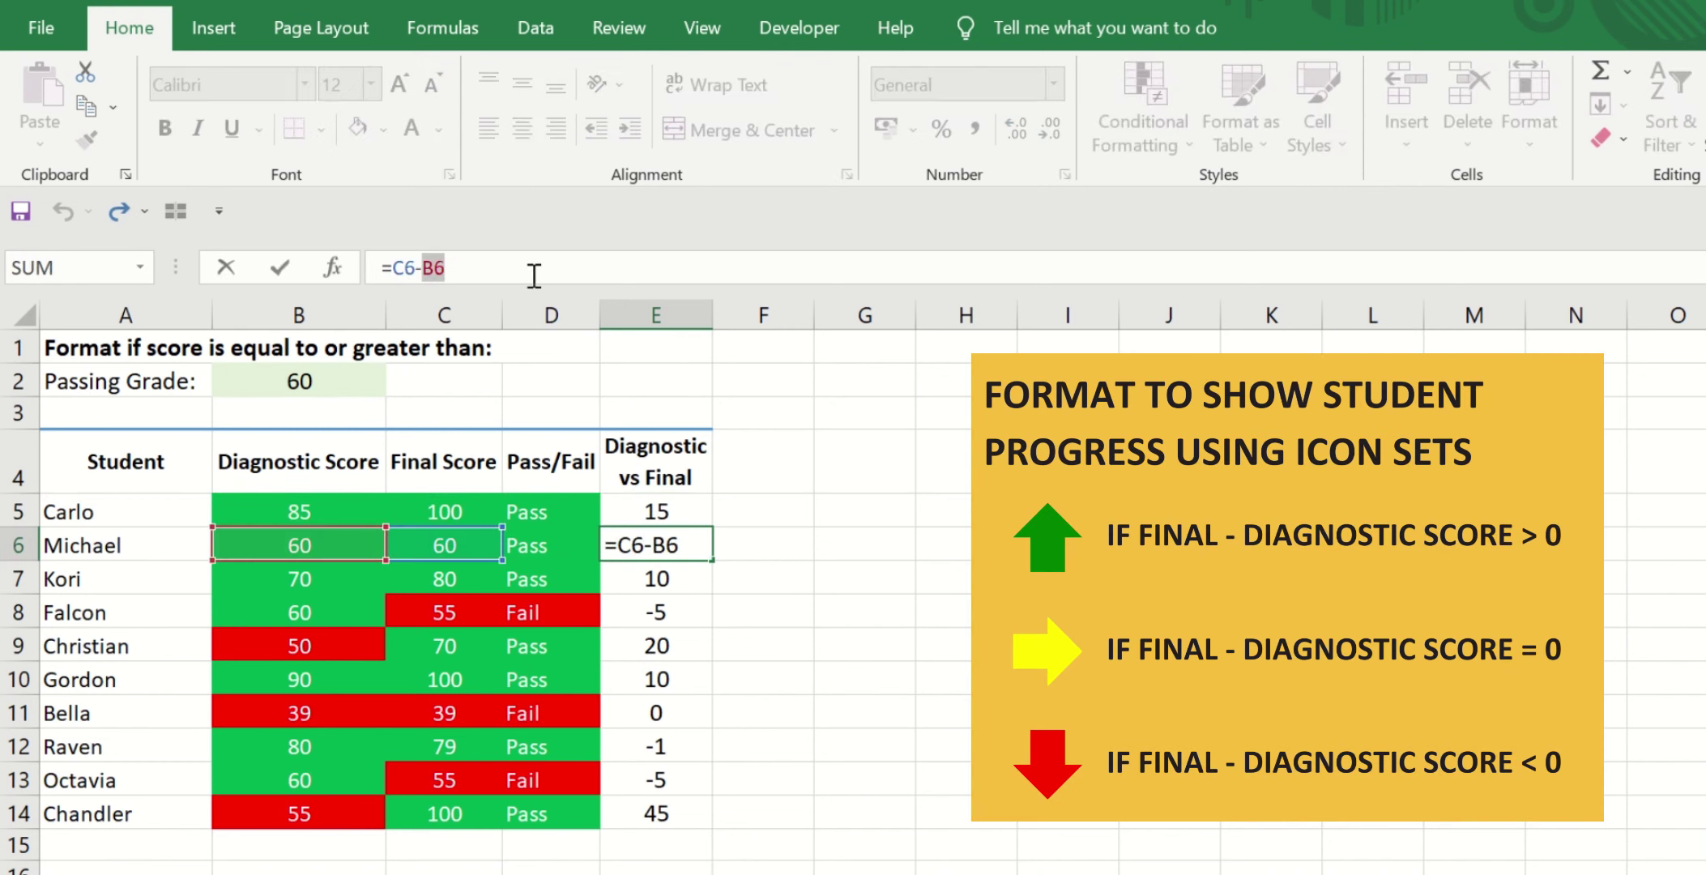
key(ctrl+Return)
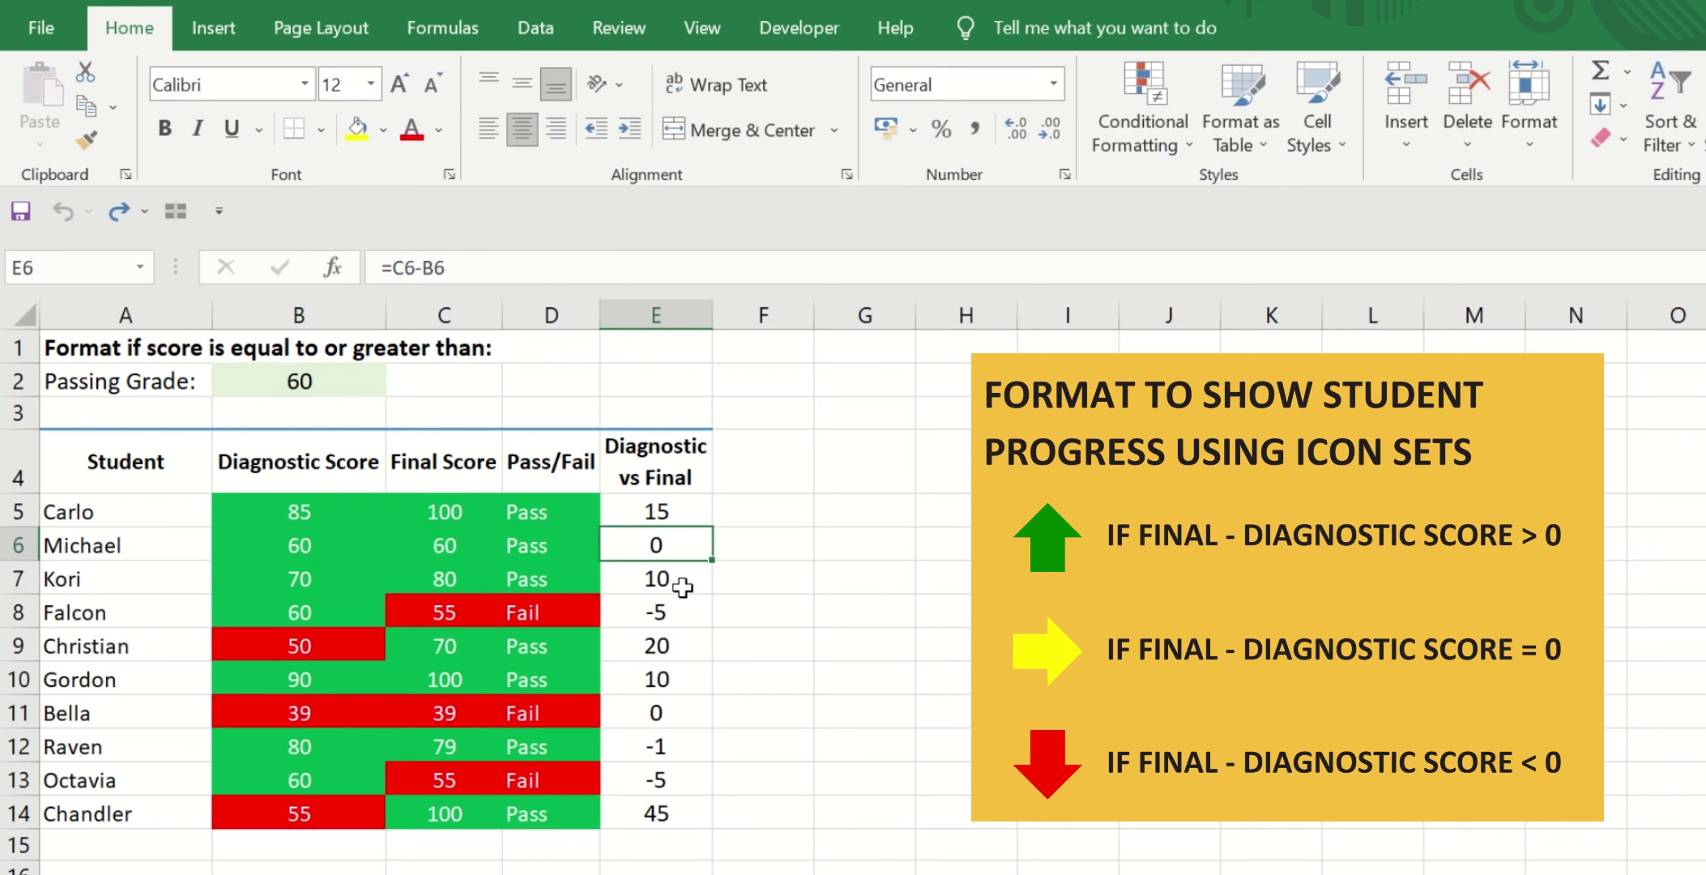
click(681, 583)
click(624, 273)
key(ctrl+Return)
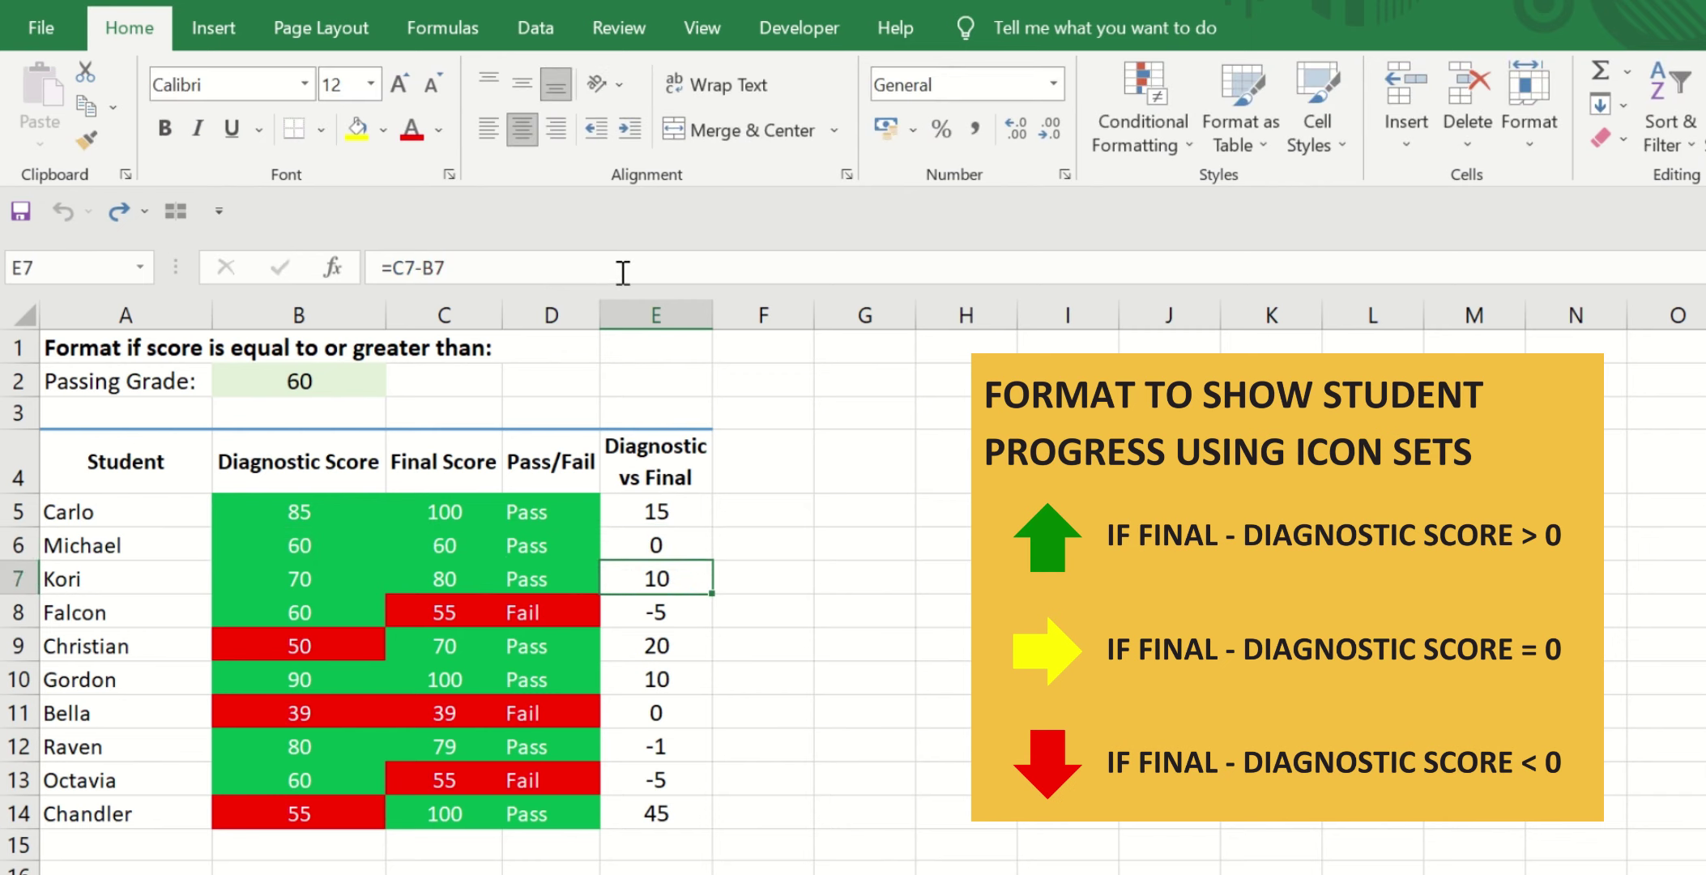
click(667, 614)
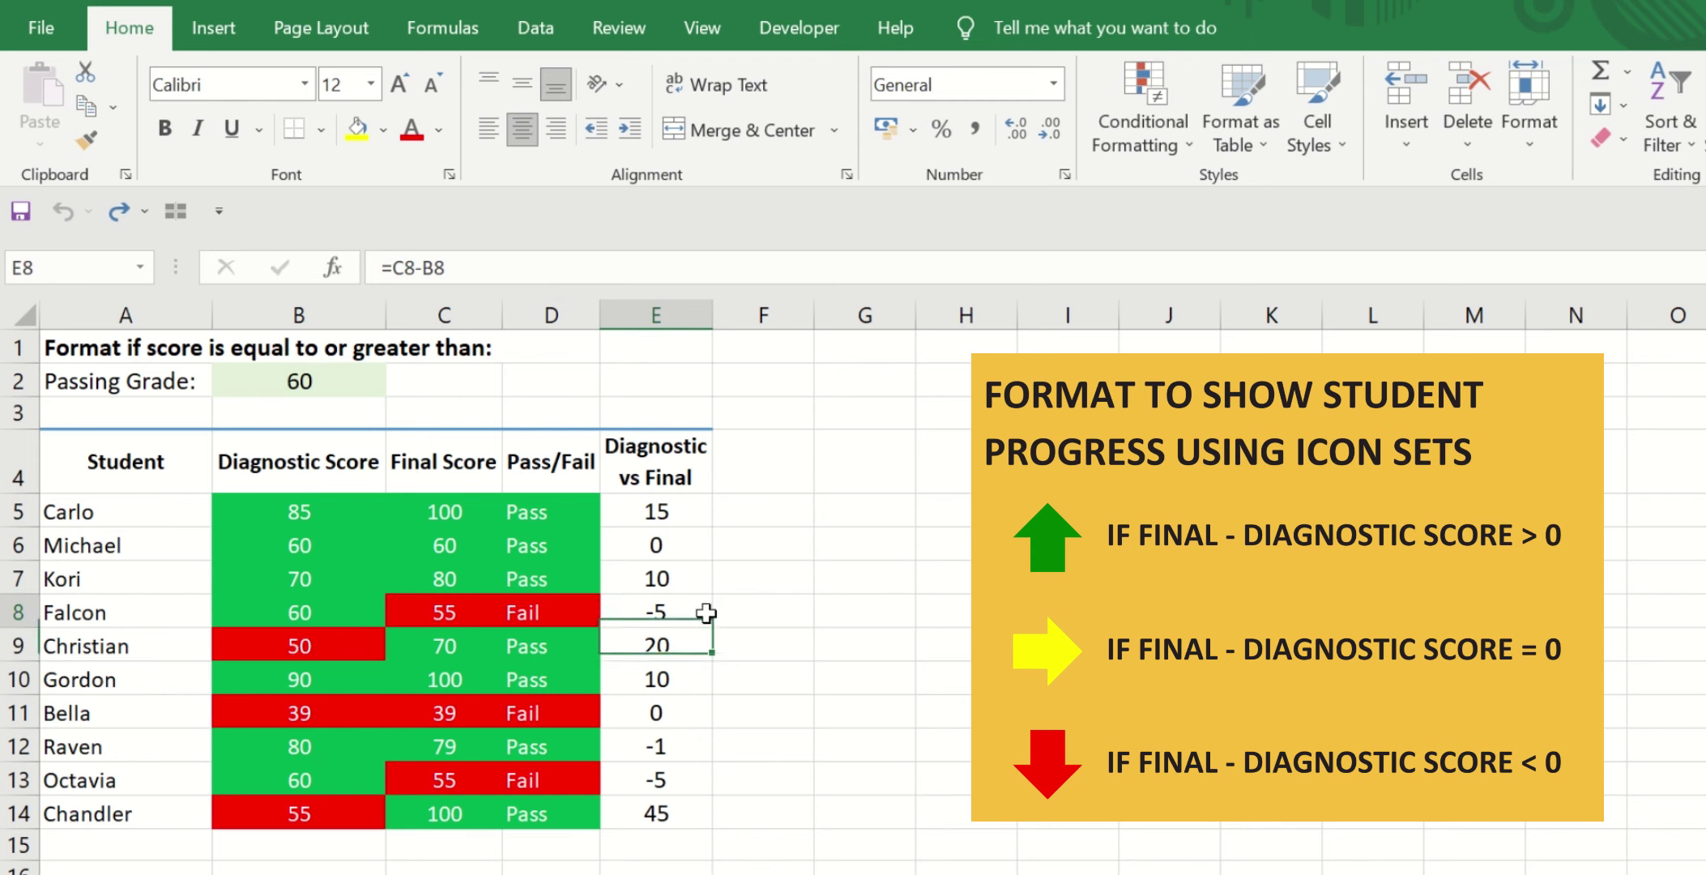
click(595, 275)
key(Escape)
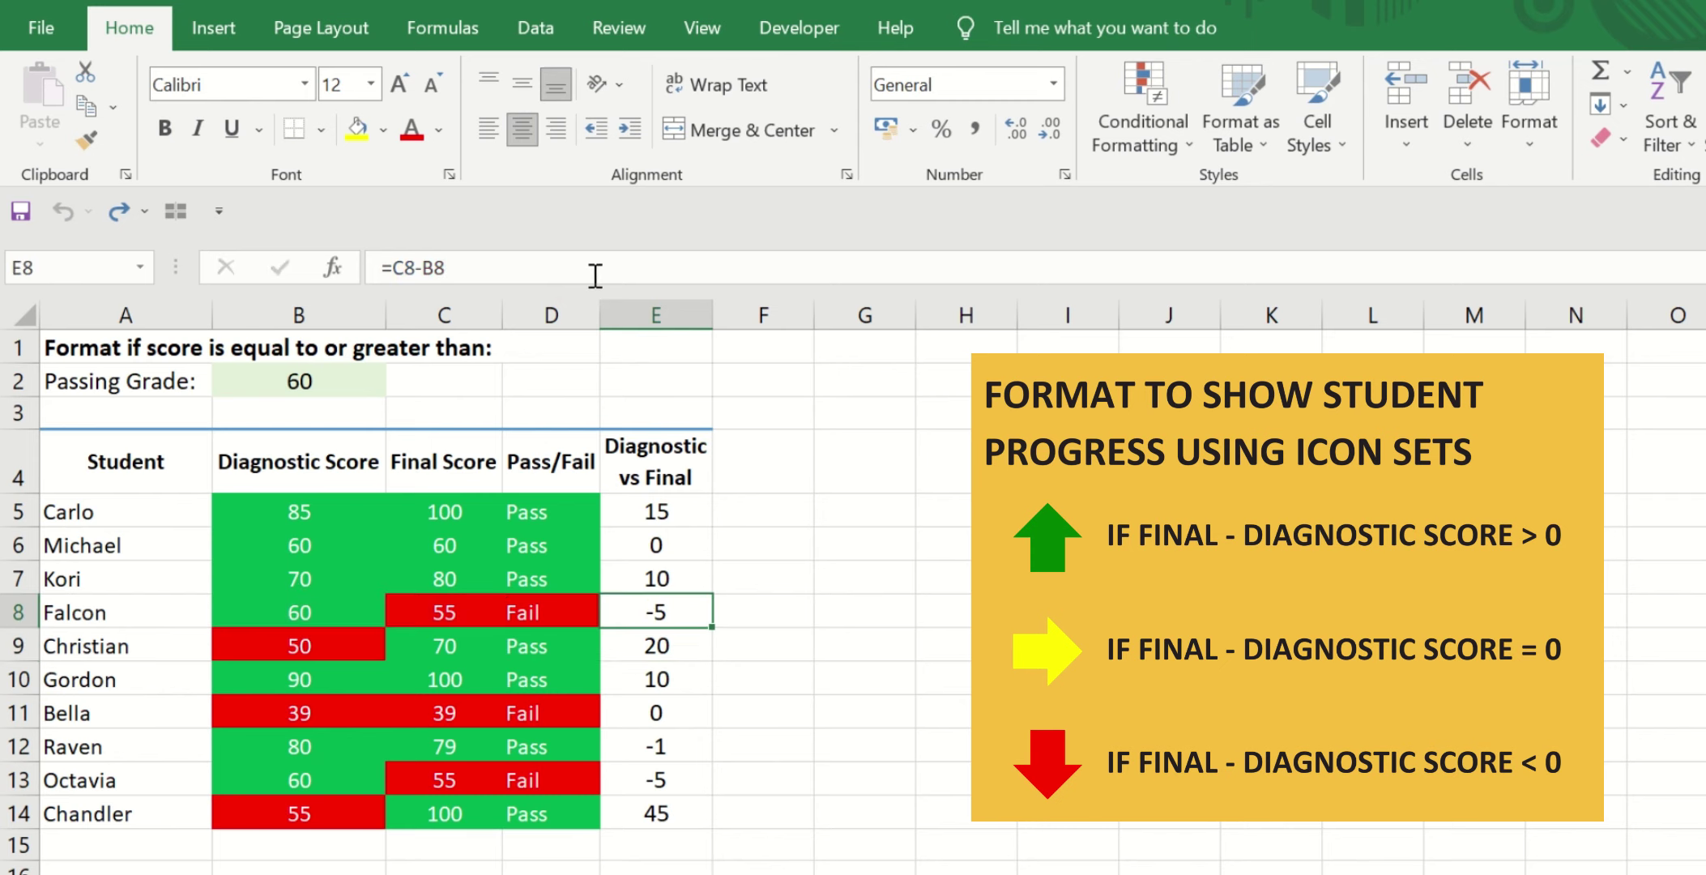
click(687, 512)
click(903, 482)
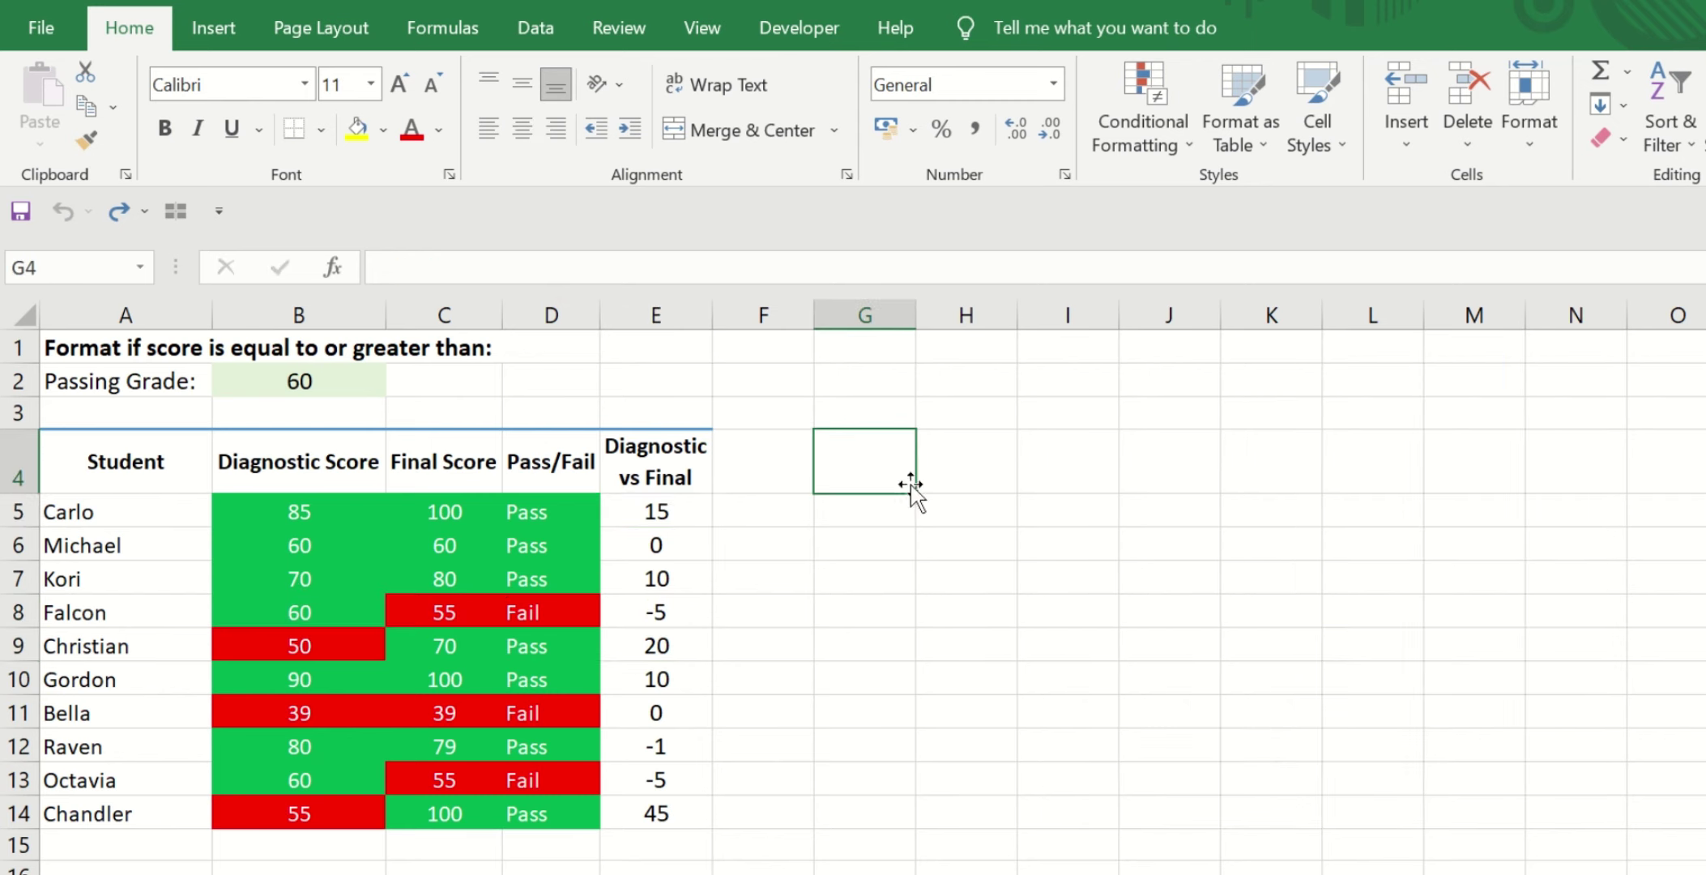
click(652, 503)
Apply the 3 Arrows (Colored) icon set to E5:E14 and check the arrows in E5 through E8
drag(675, 508, 678, 810)
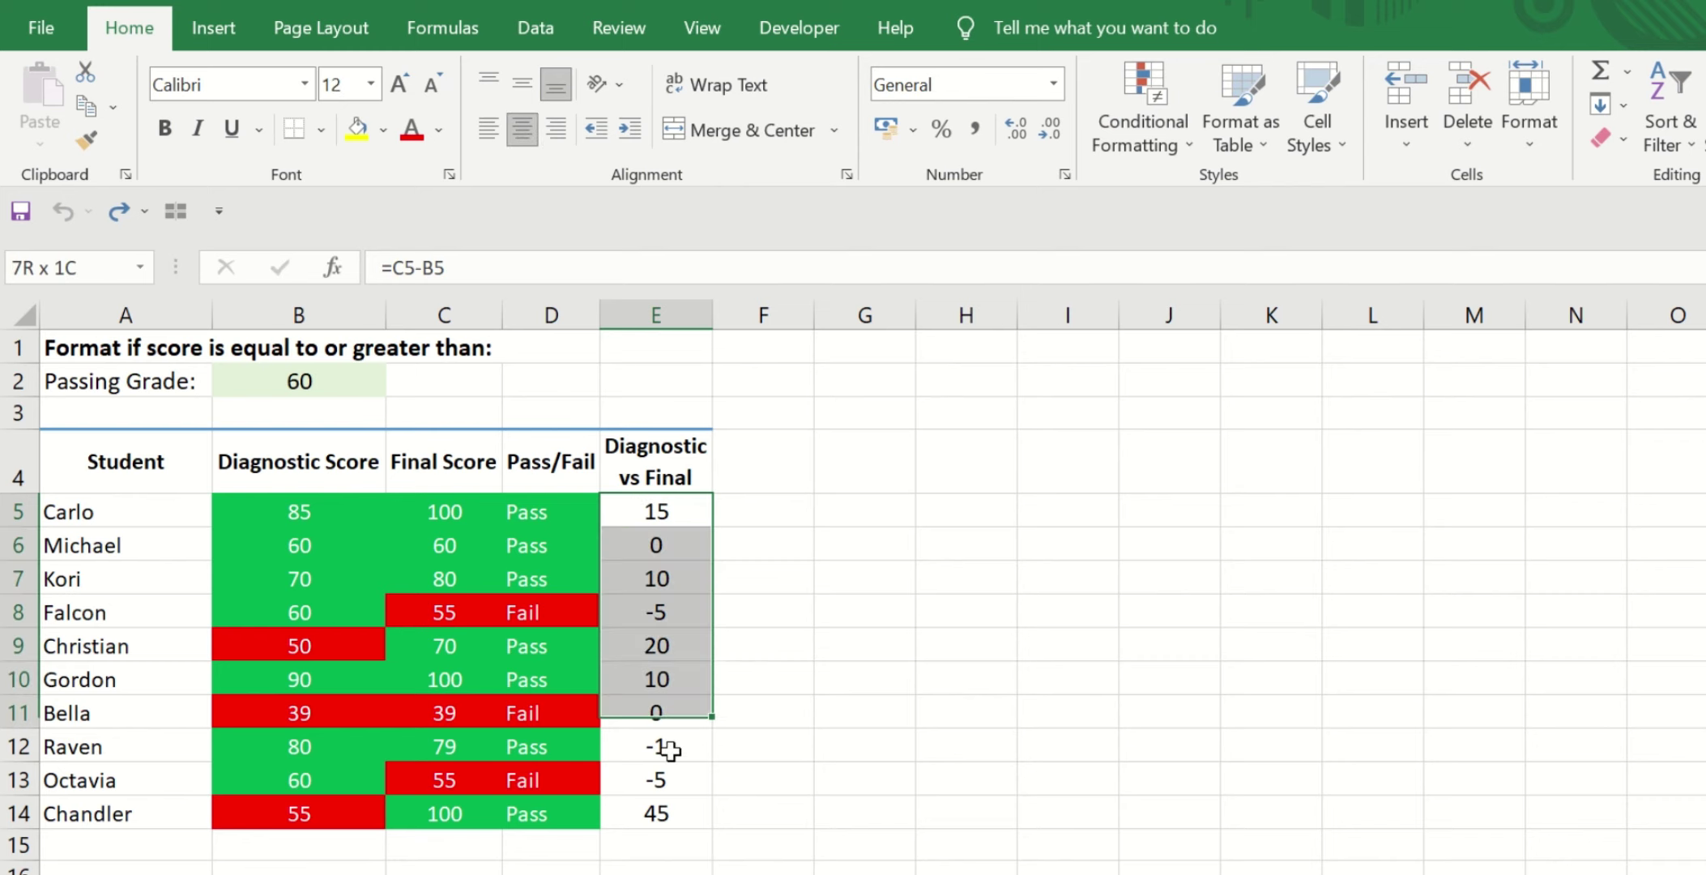
click(1194, 154)
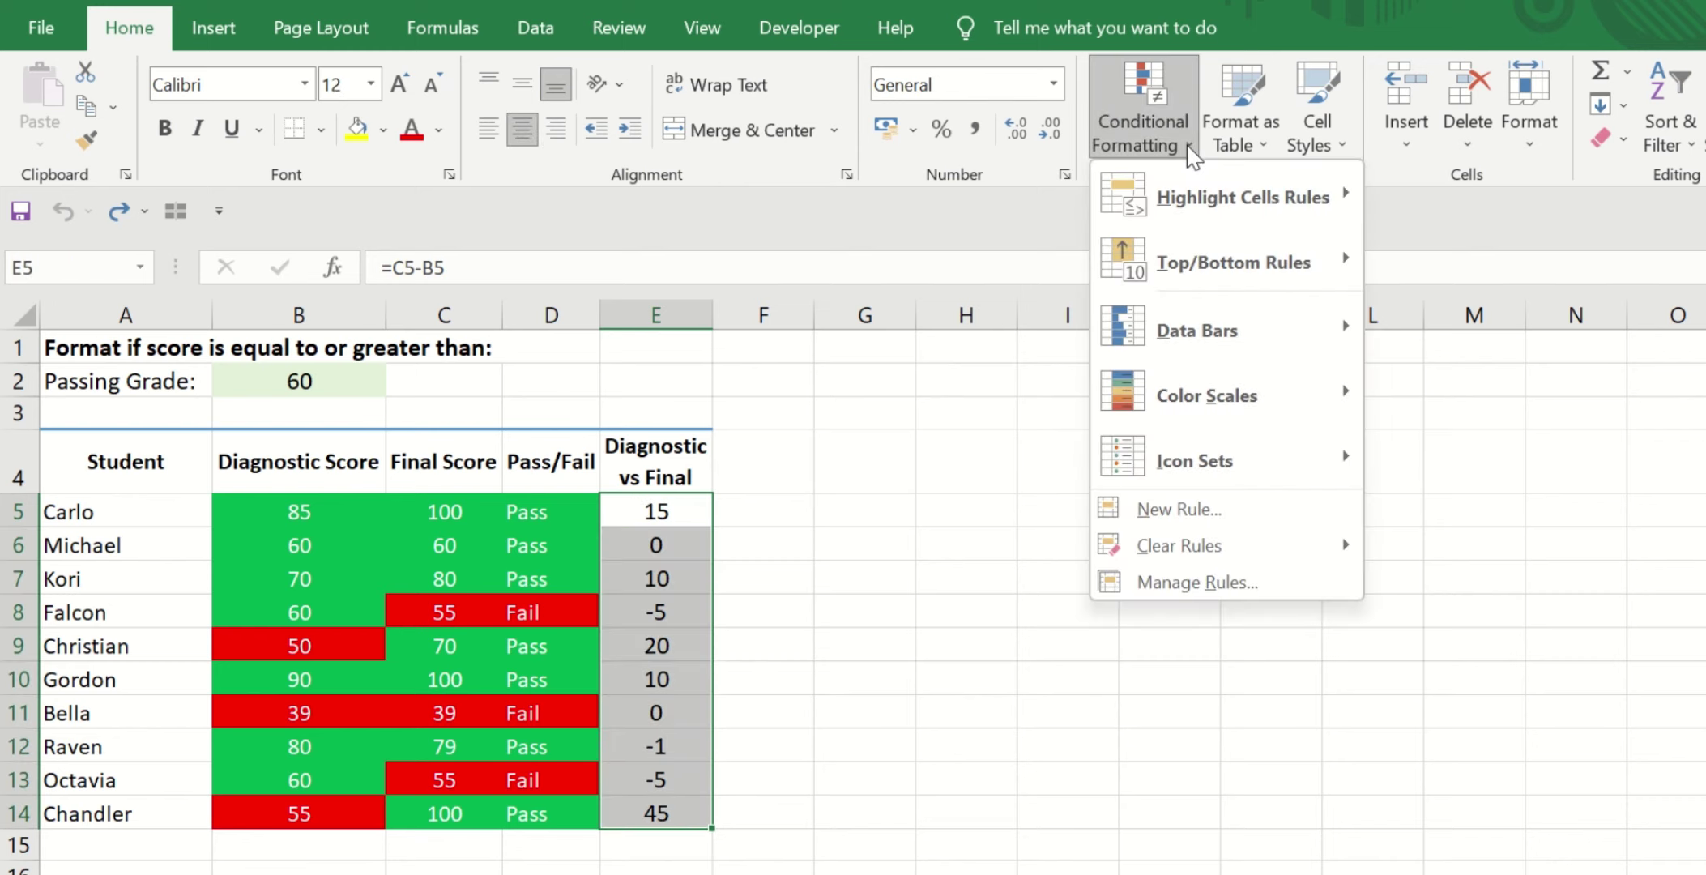
mouse_move(1224, 459)
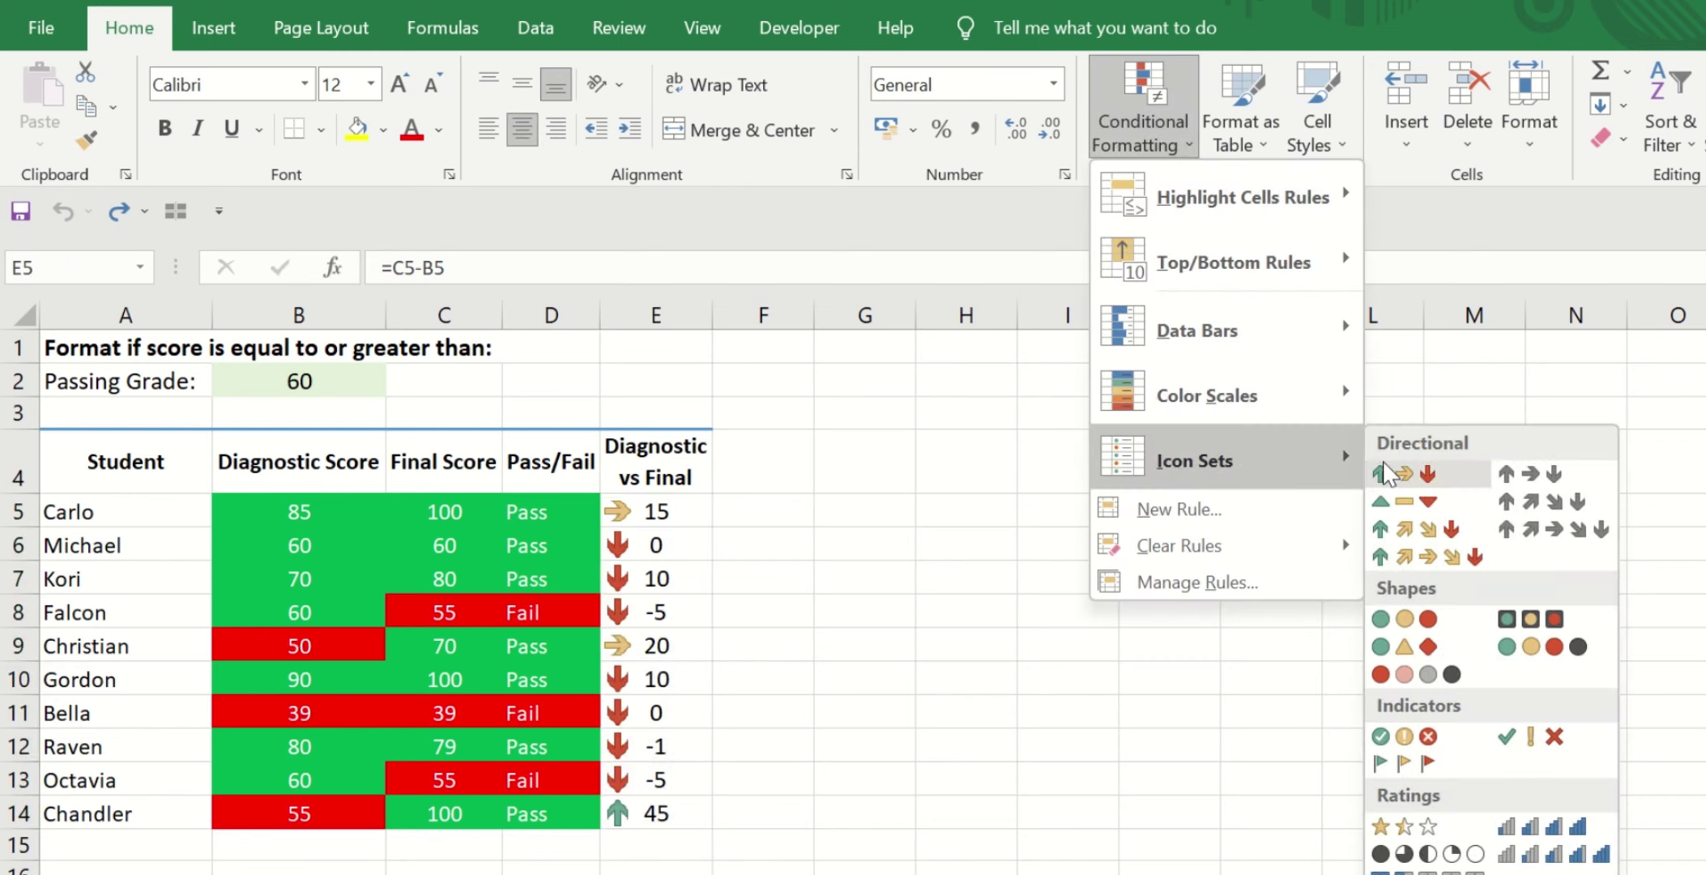
click(1423, 477)
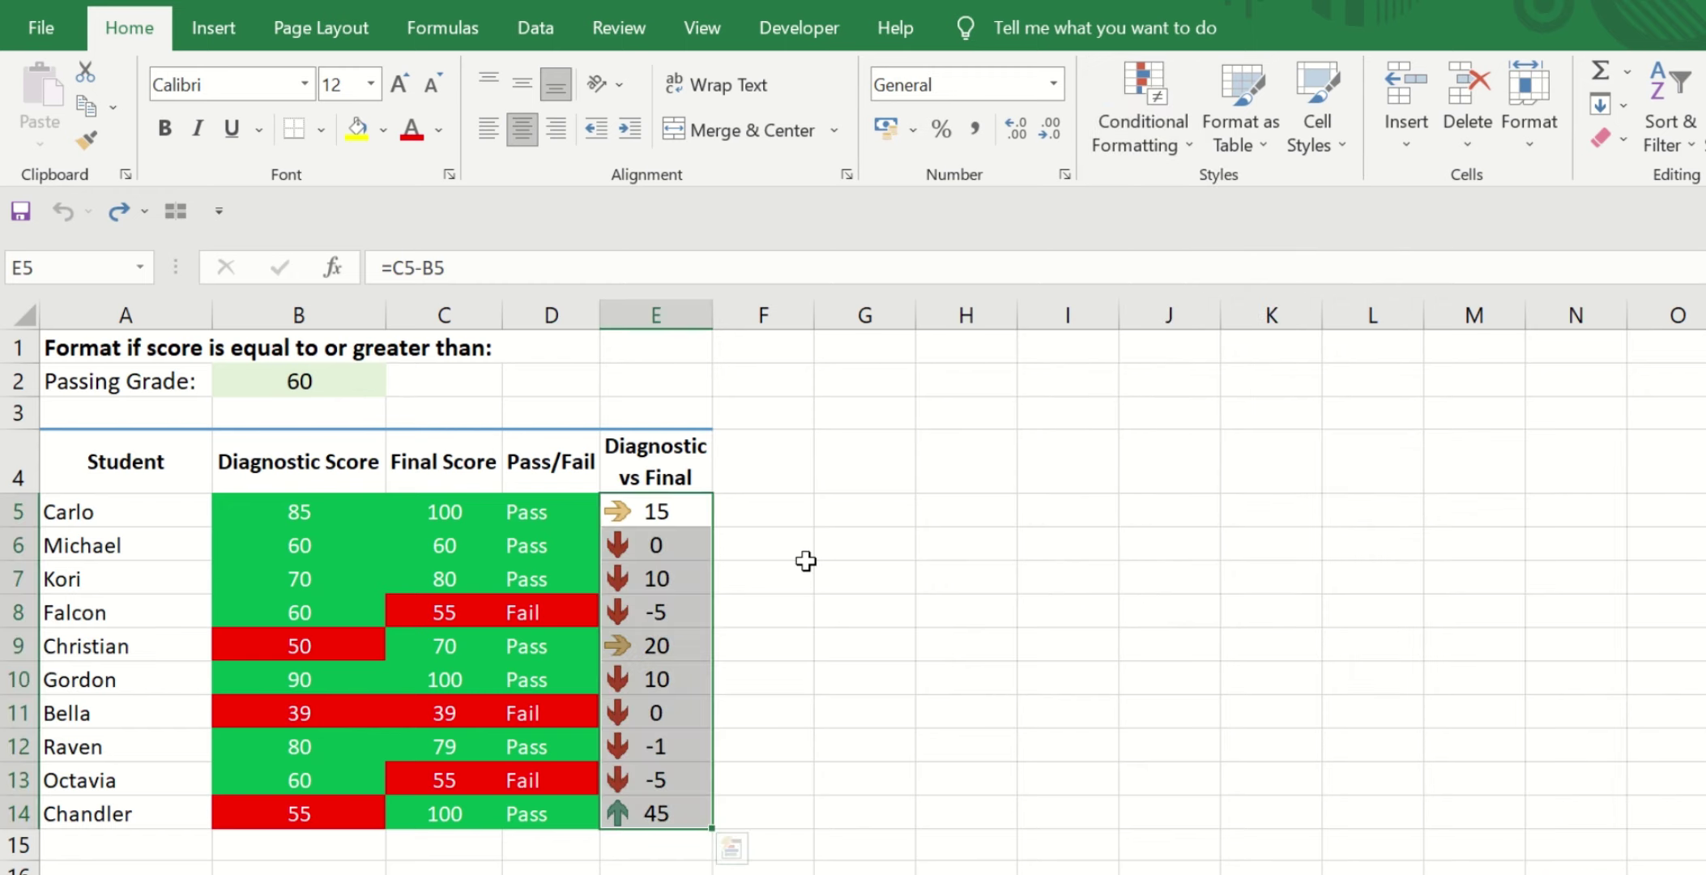
click(781, 576)
click(695, 518)
click(696, 548)
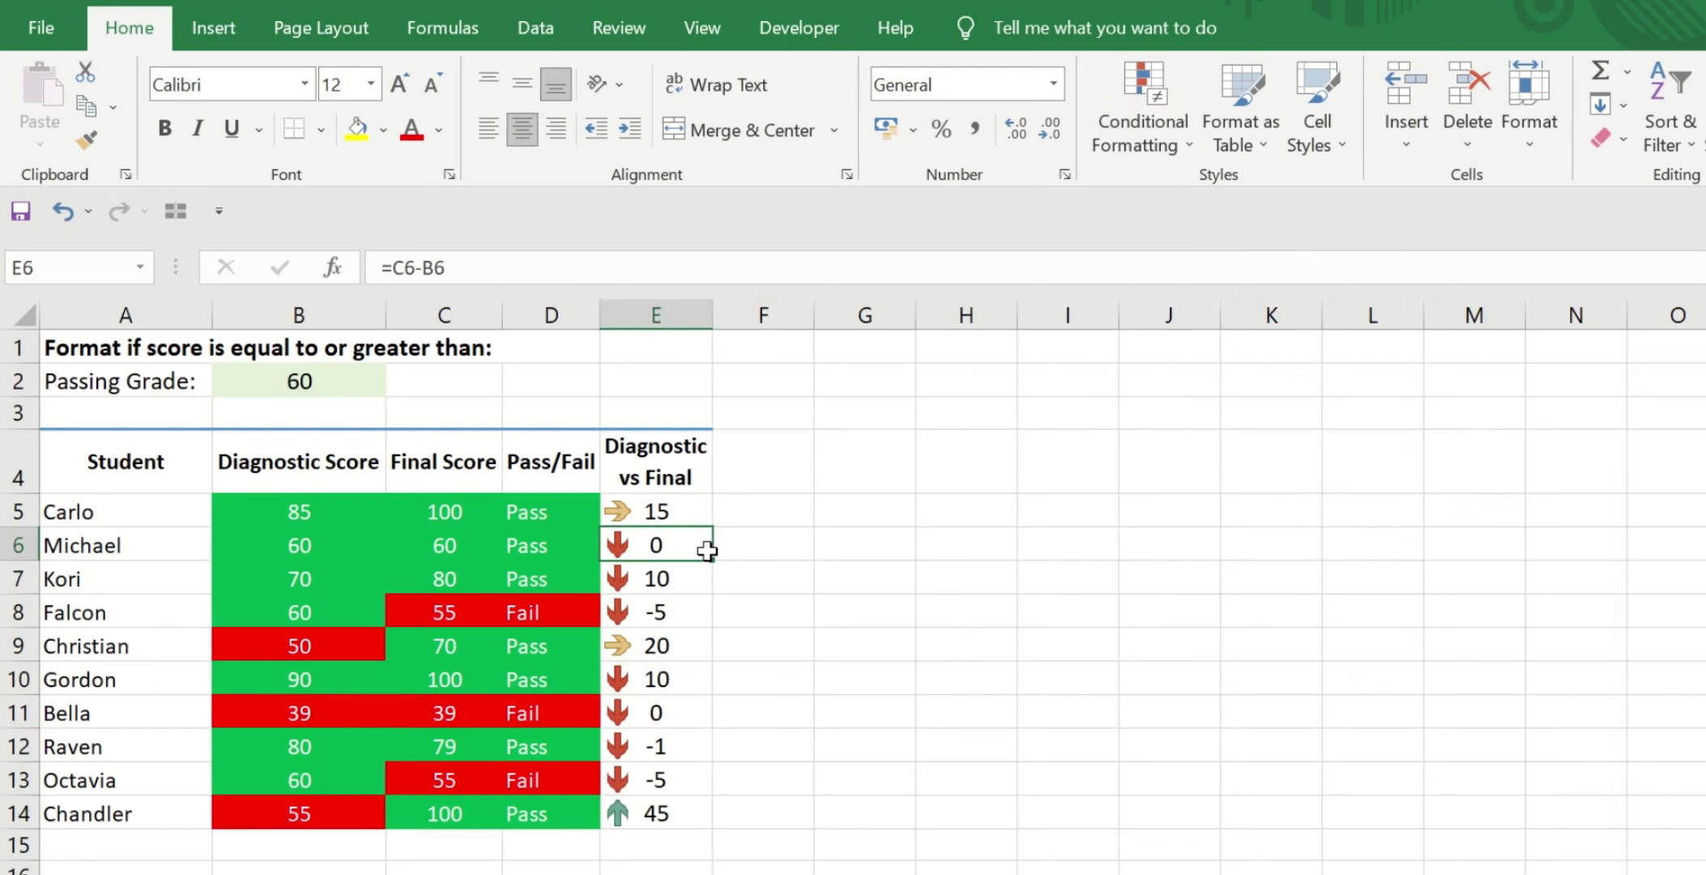
click(690, 576)
click(697, 620)
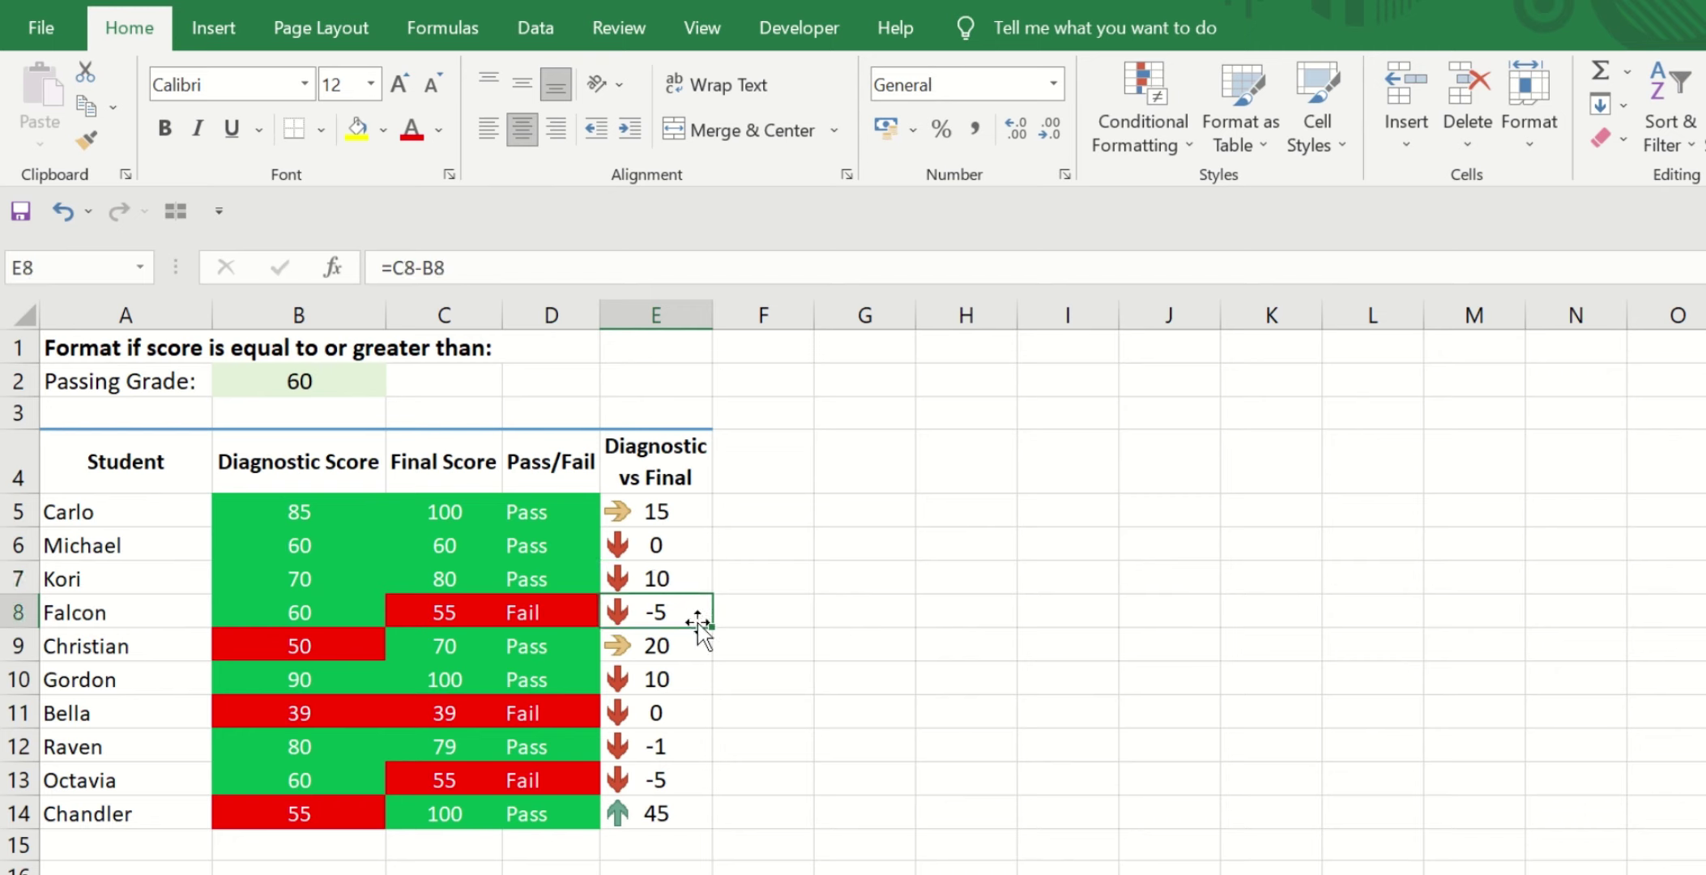
click(937, 577)
drag(686, 510, 697, 808)
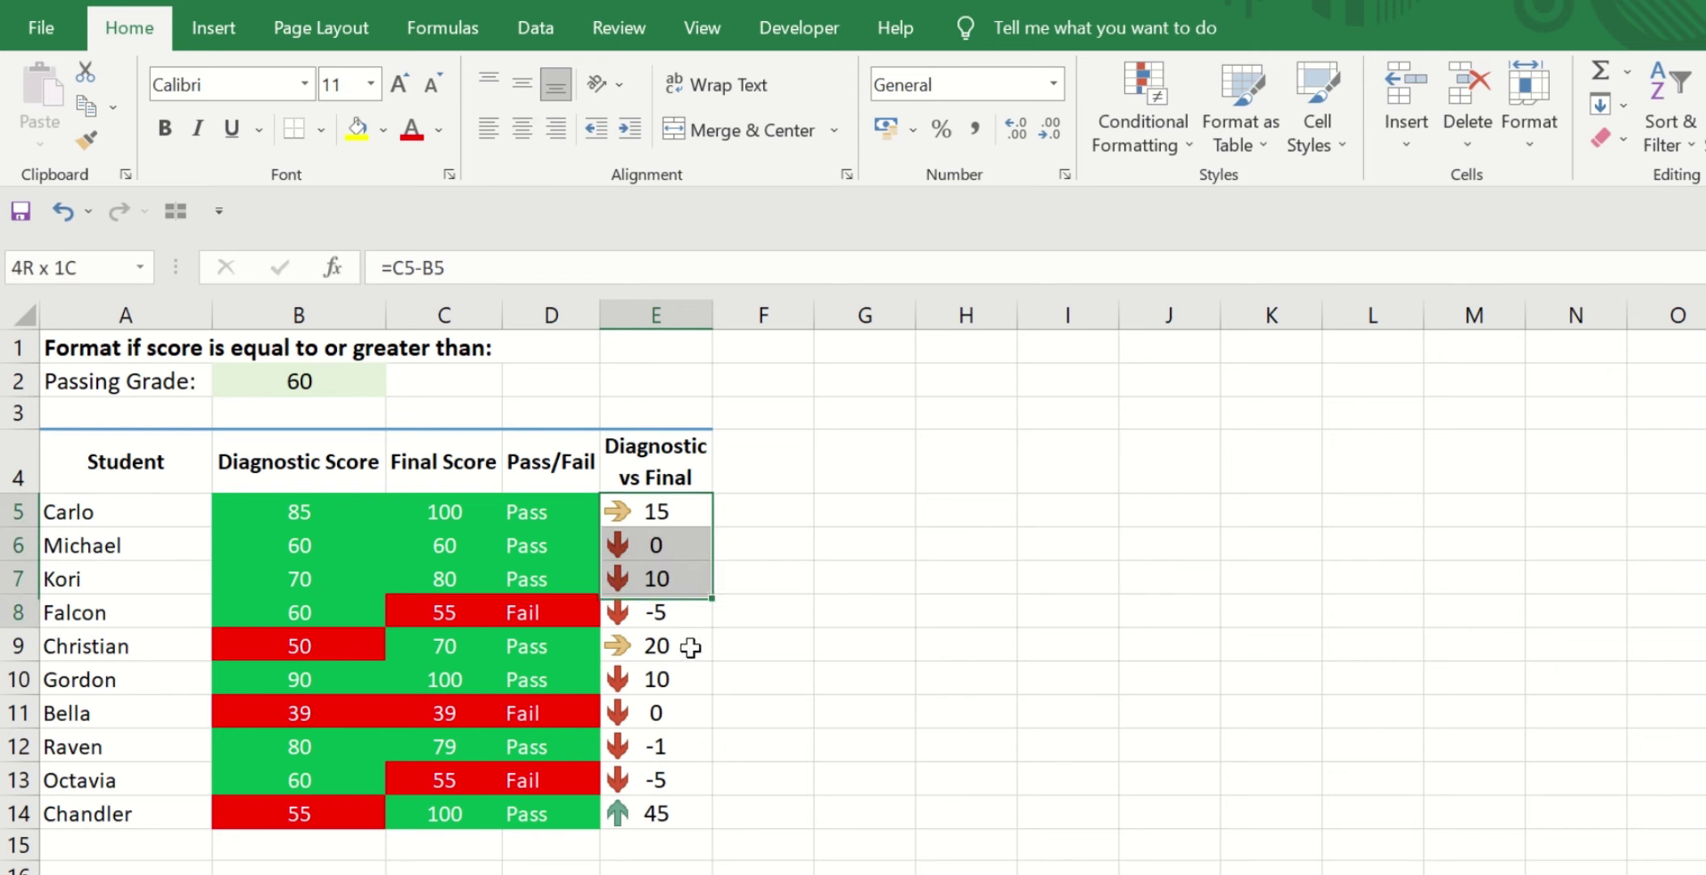
Edit the Icon Set rule from Manage Rules, setting the up-arrow threshold to 0 as a Number
click(1187, 146)
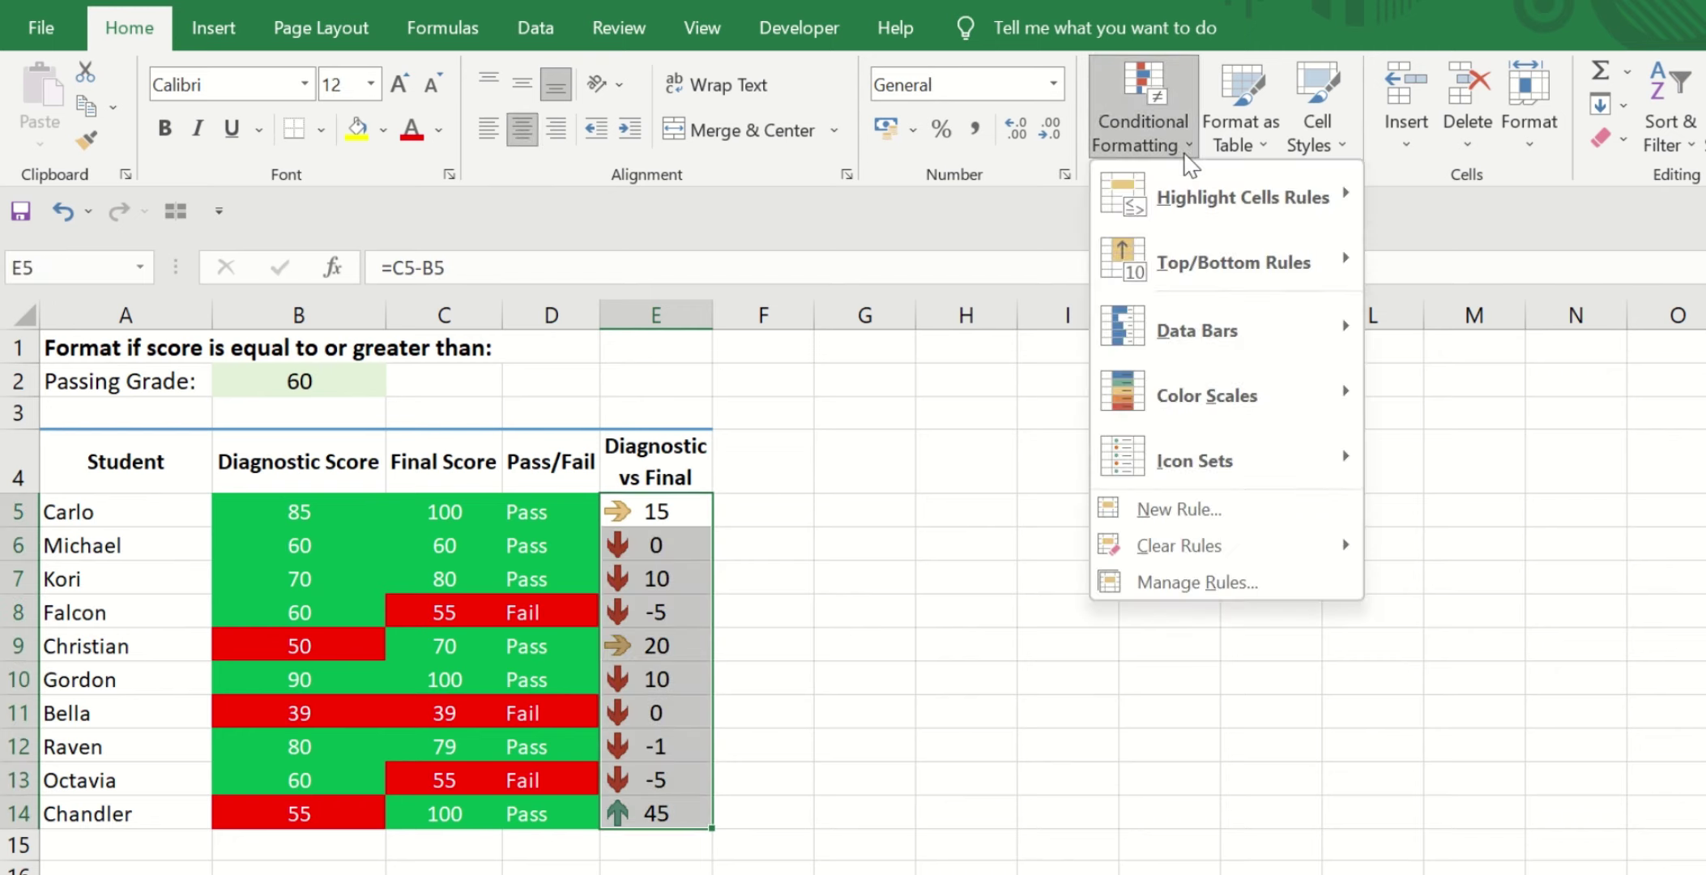
click(1200, 575)
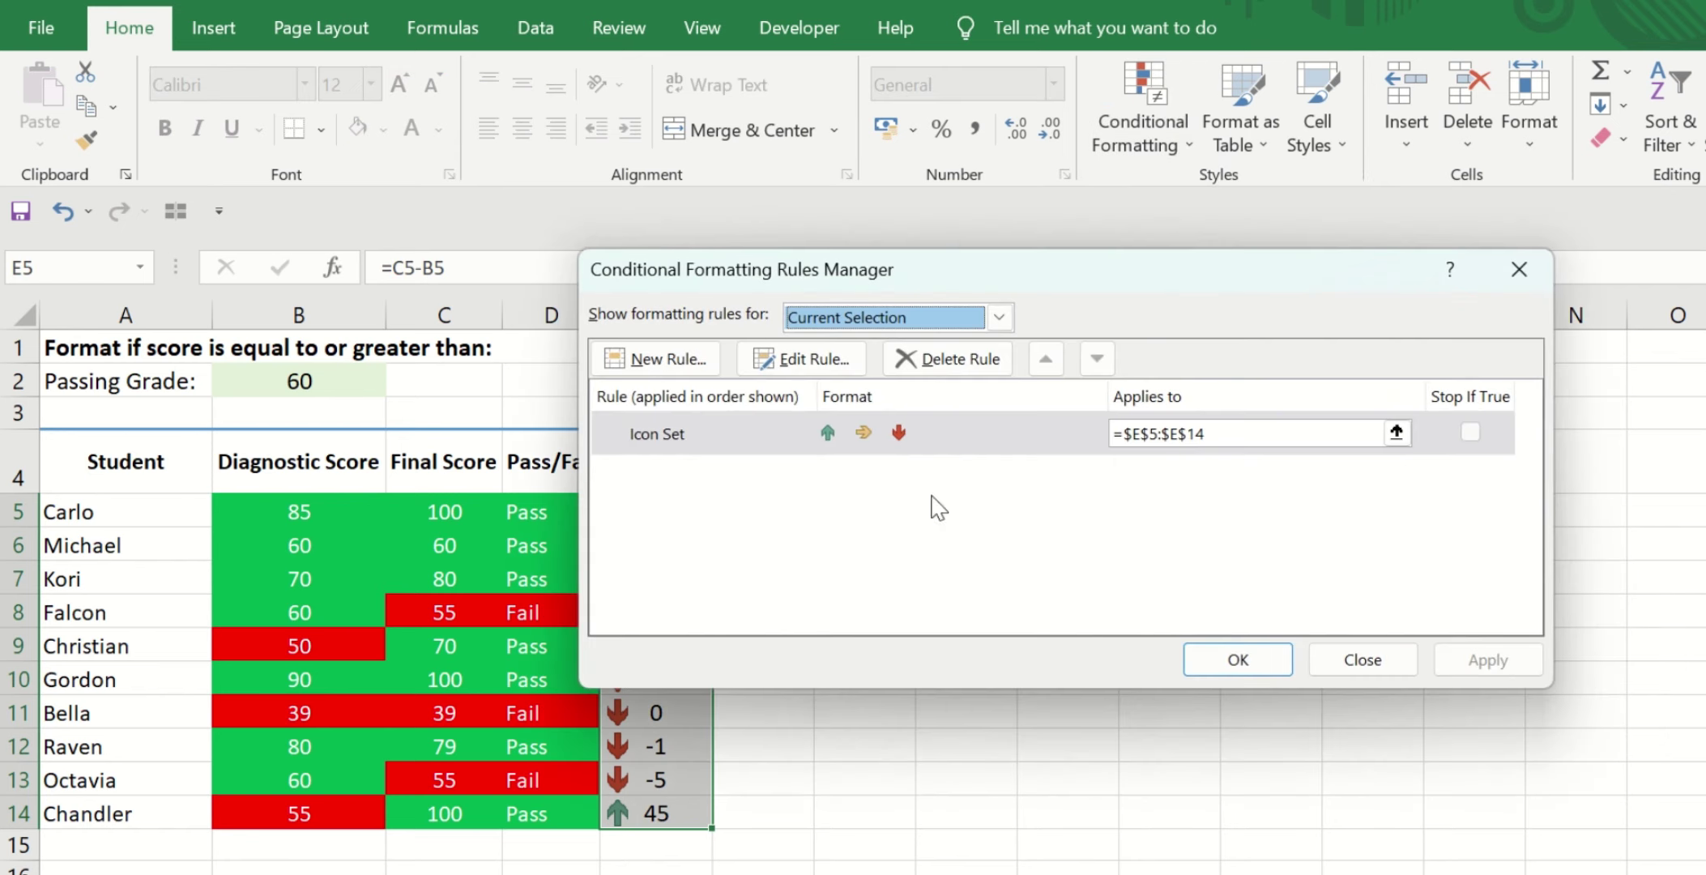
click(726, 420)
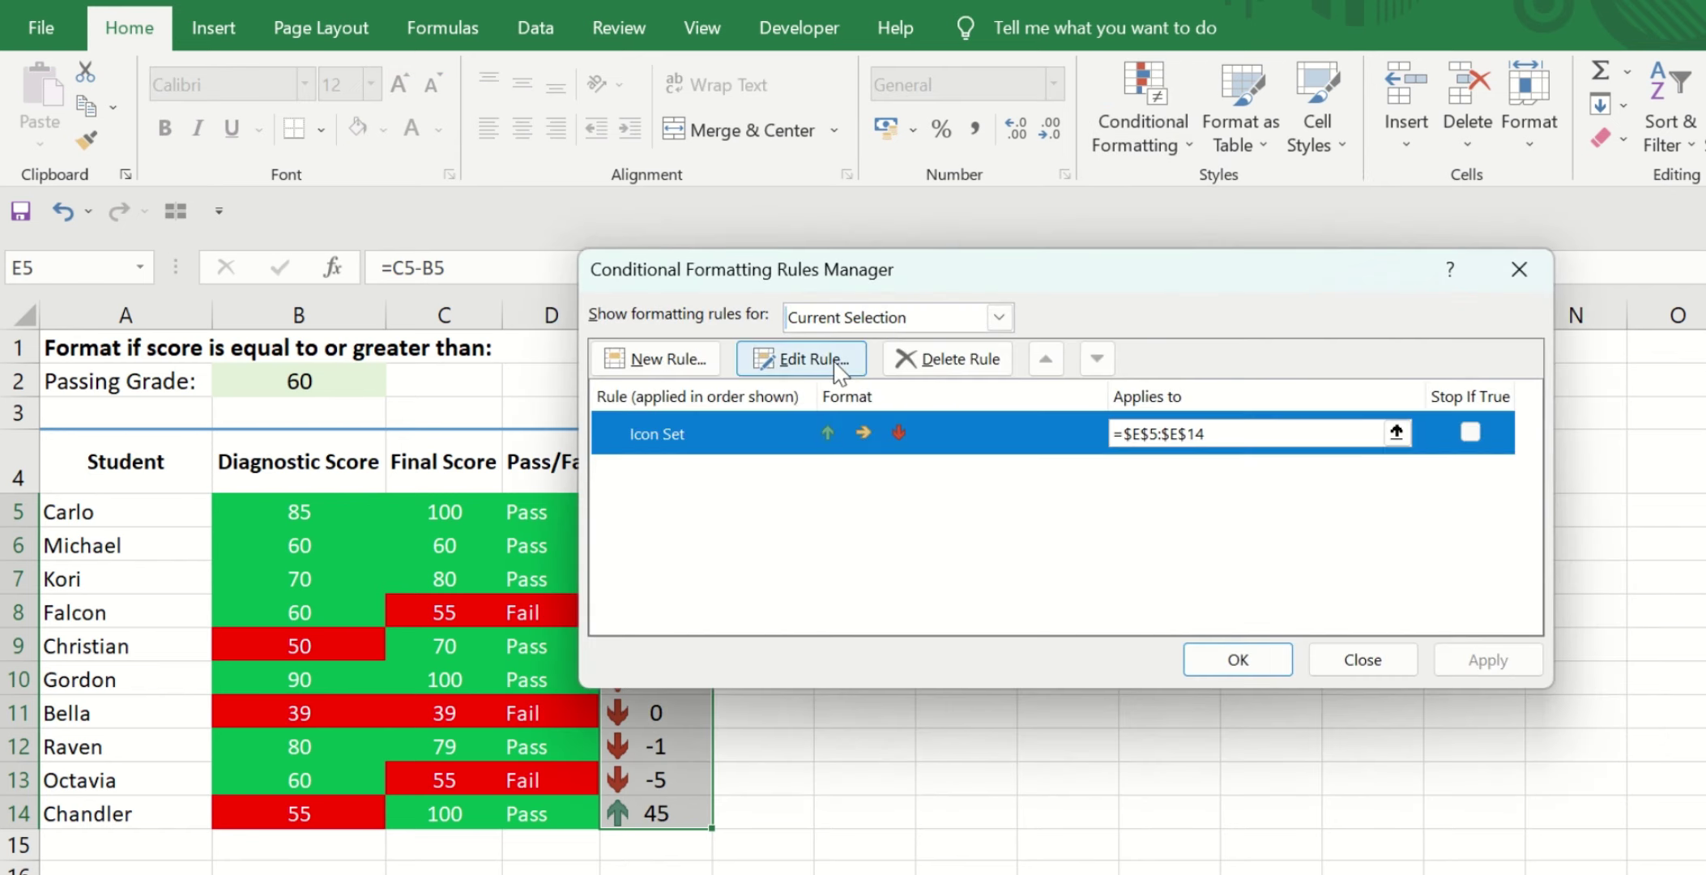
click(810, 359)
mouse_move(1094, 160)
mouse_down()
mouse_move(1154, 37)
mouse_move(1123, 36)
mouse_up()
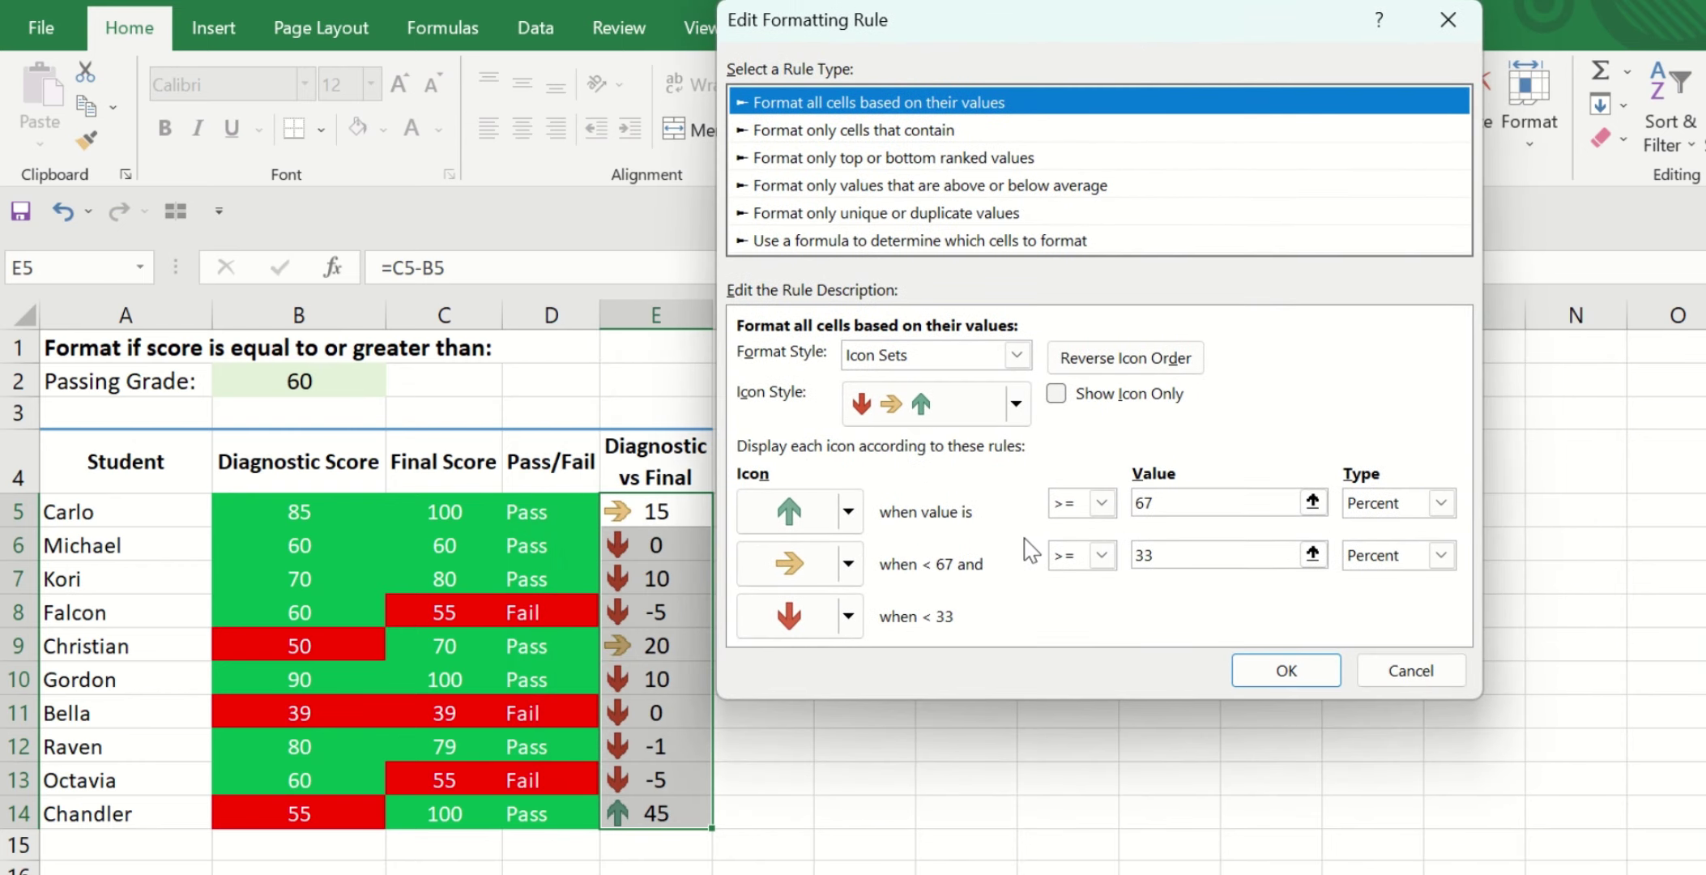
click(1225, 503)
key(BackSpace)
key(BackSpace)
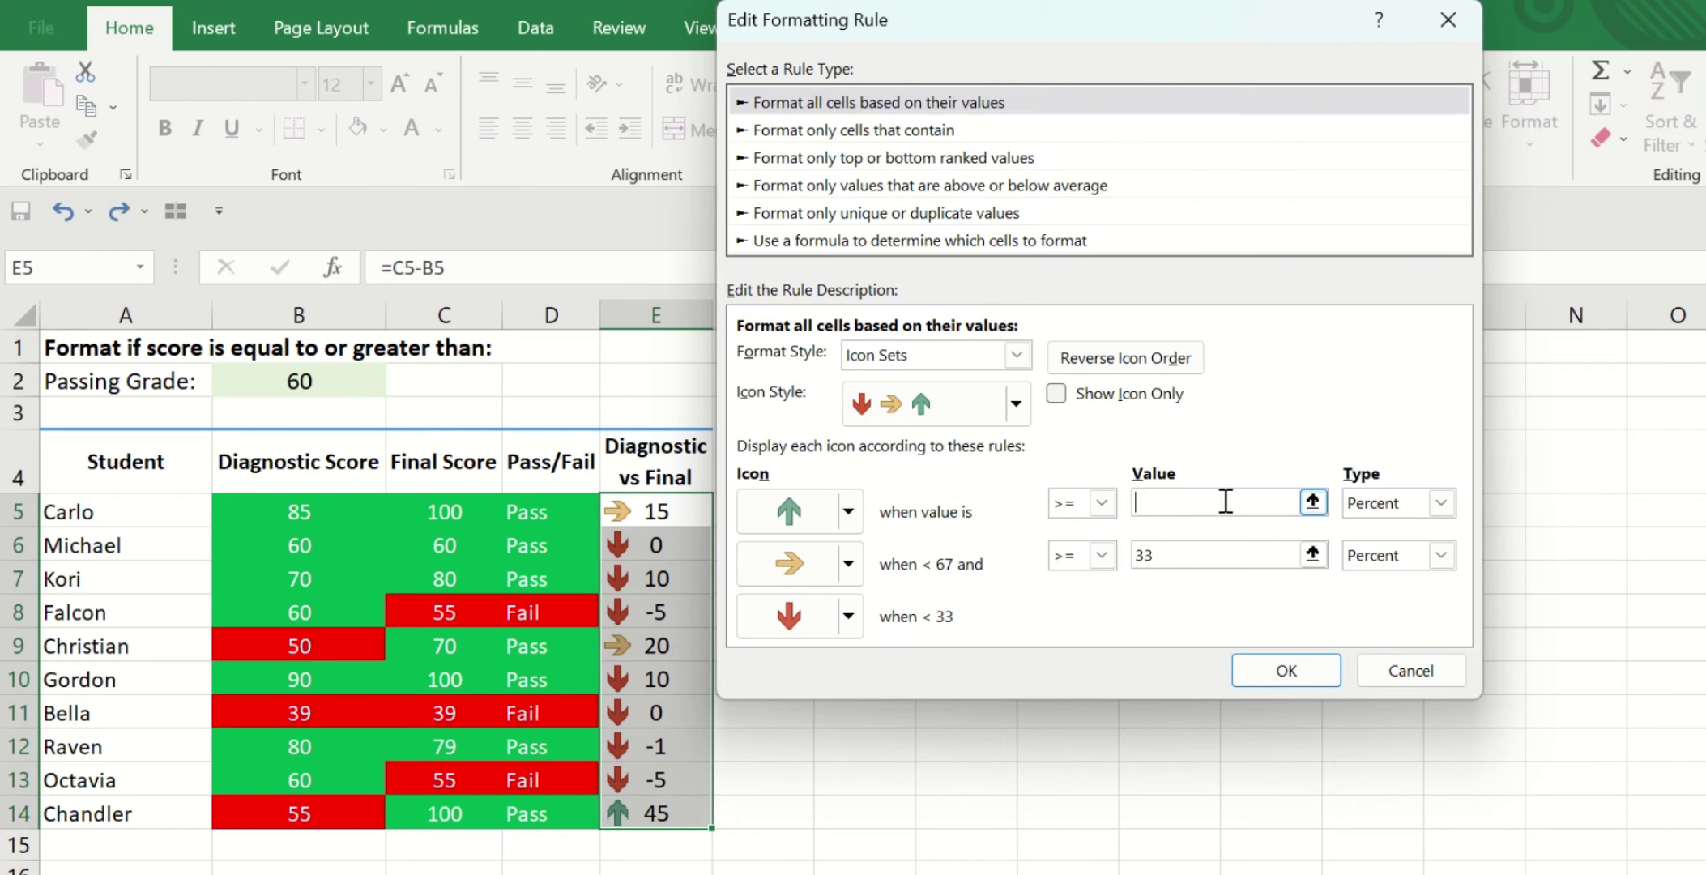
text(0)
click(1441, 502)
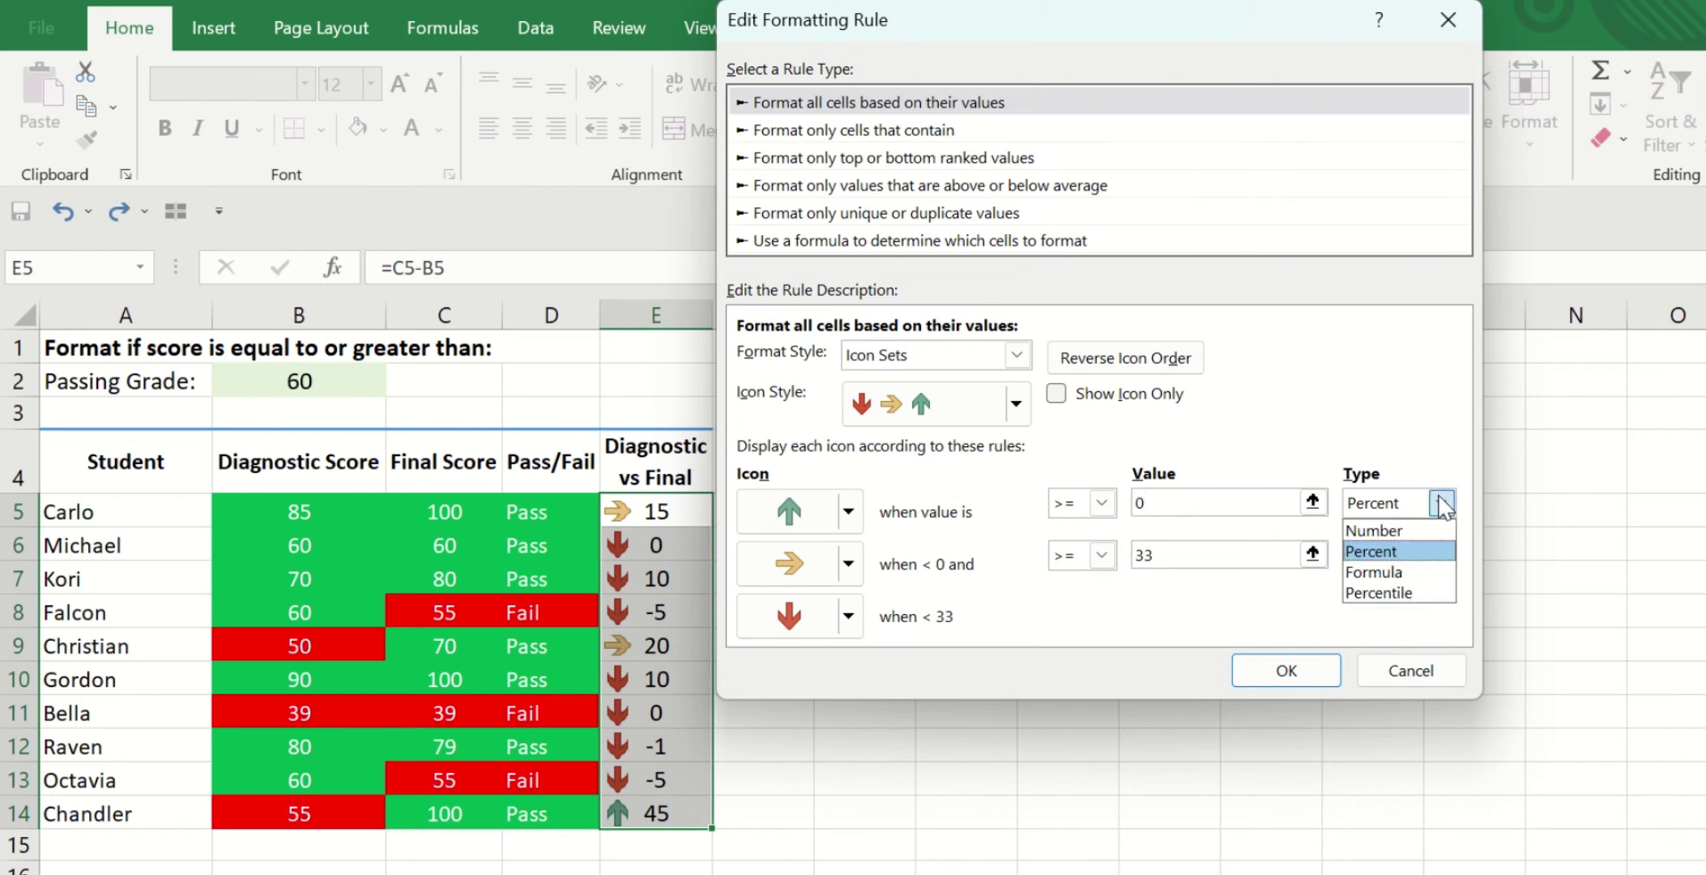
click(1387, 528)
Set the sideways-arrow threshold to 0 Number, require up arrows to be > 0, and apply the rule
click(1231, 563)
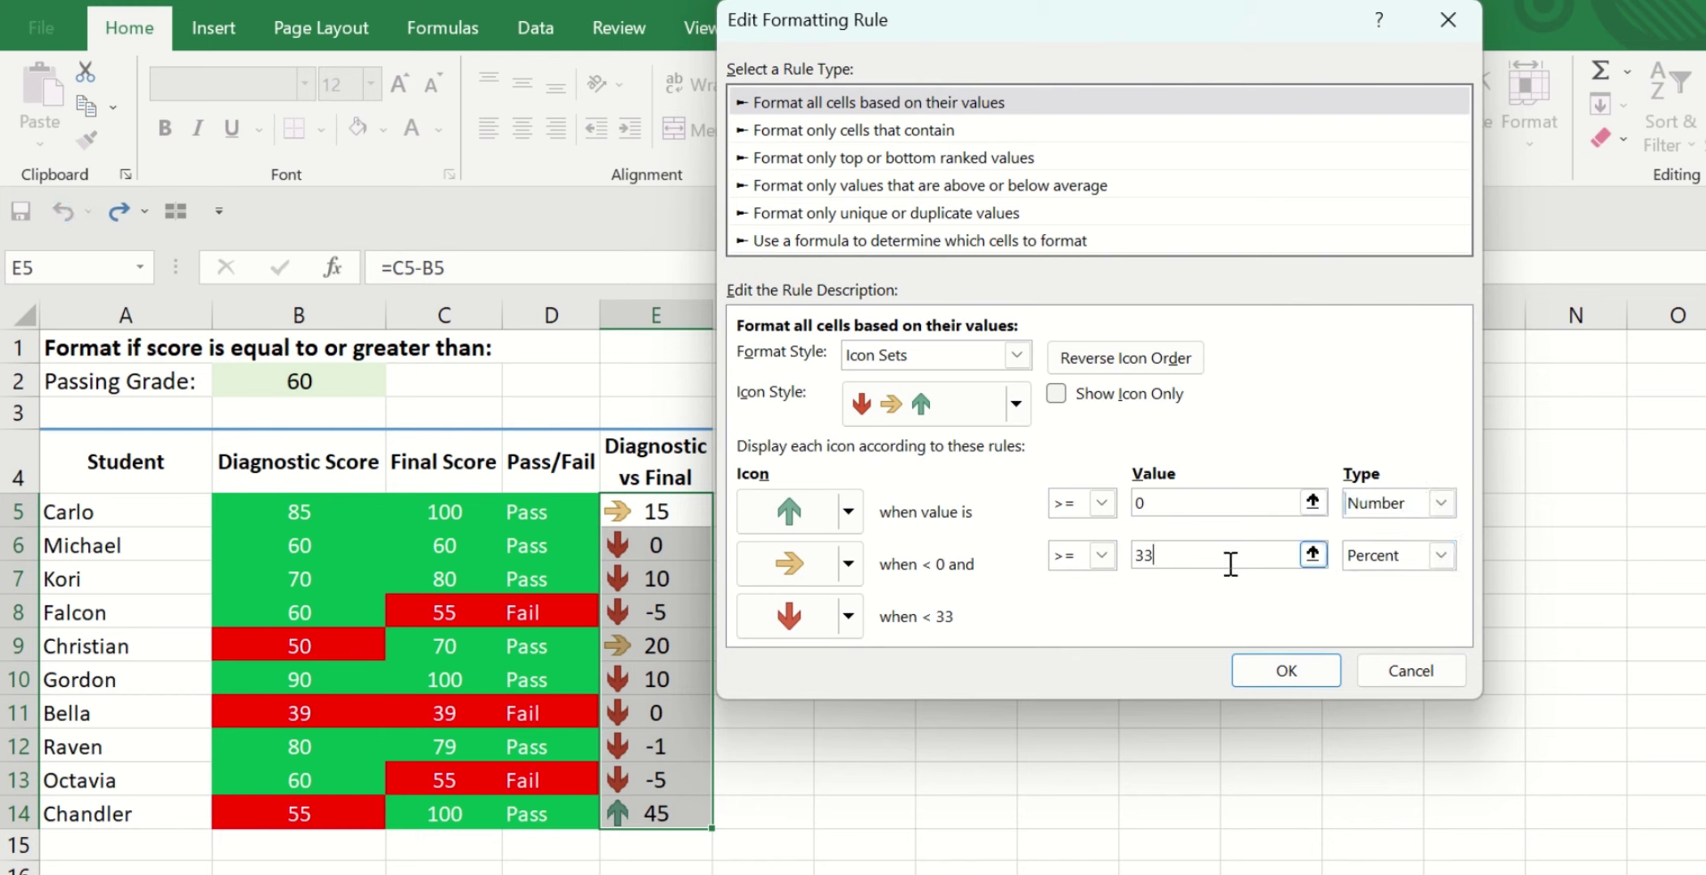
key(BackSpace)
key(BackSpace)
text(0)
mouse_move(1247, 32)
mouse_down()
mouse_move(772, 10)
mouse_move(759, 28)
mouse_up()
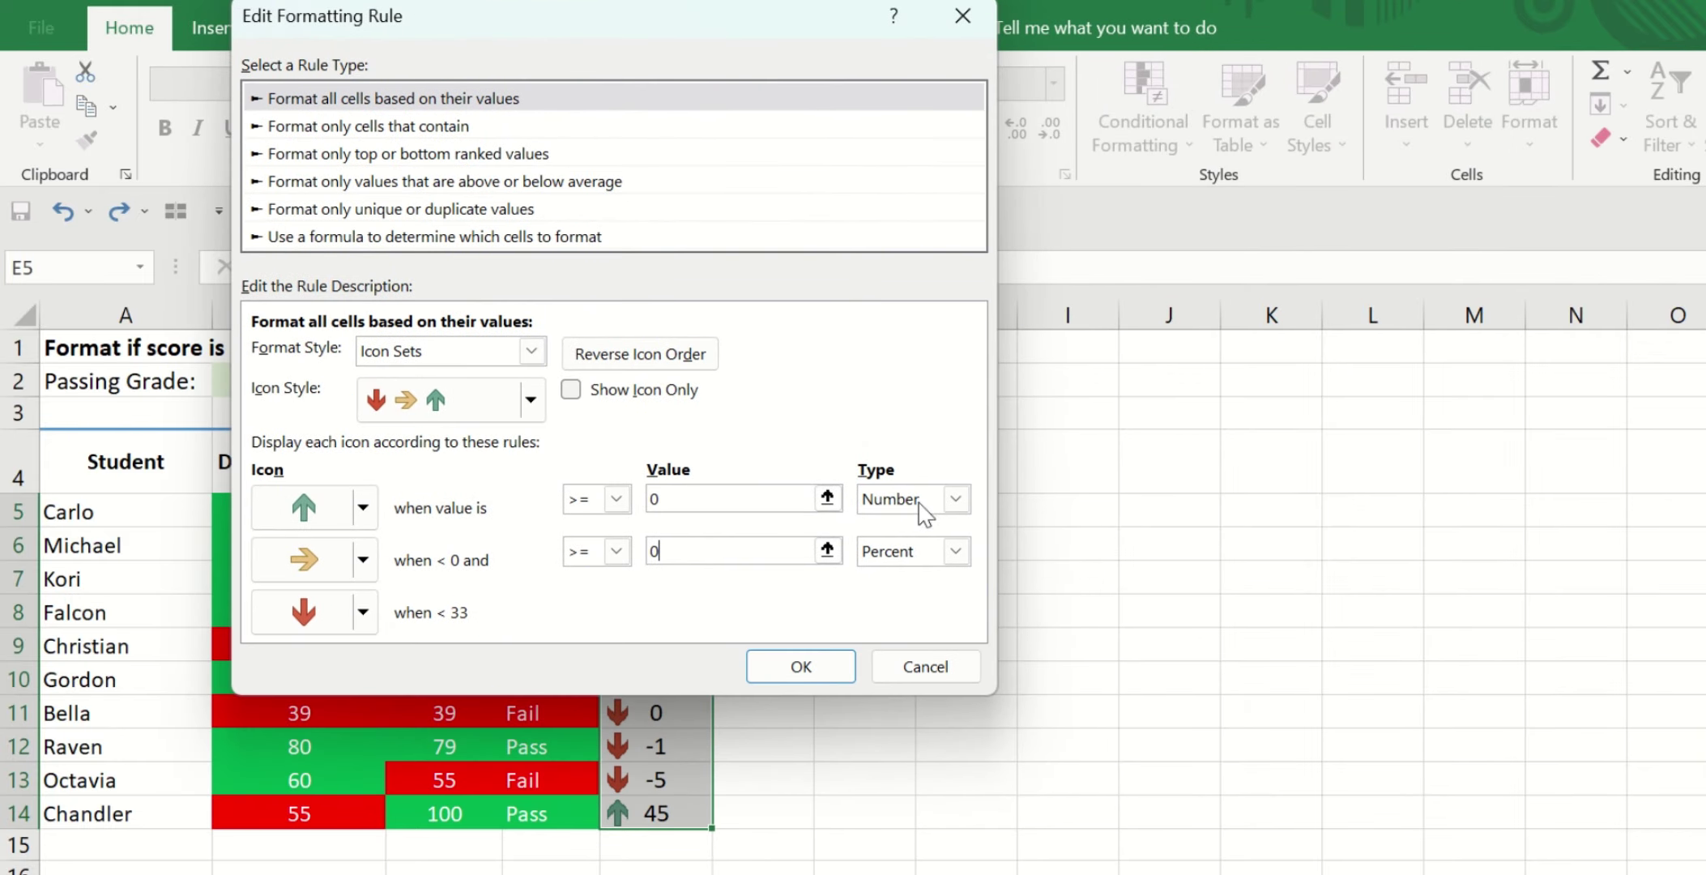
click(954, 551)
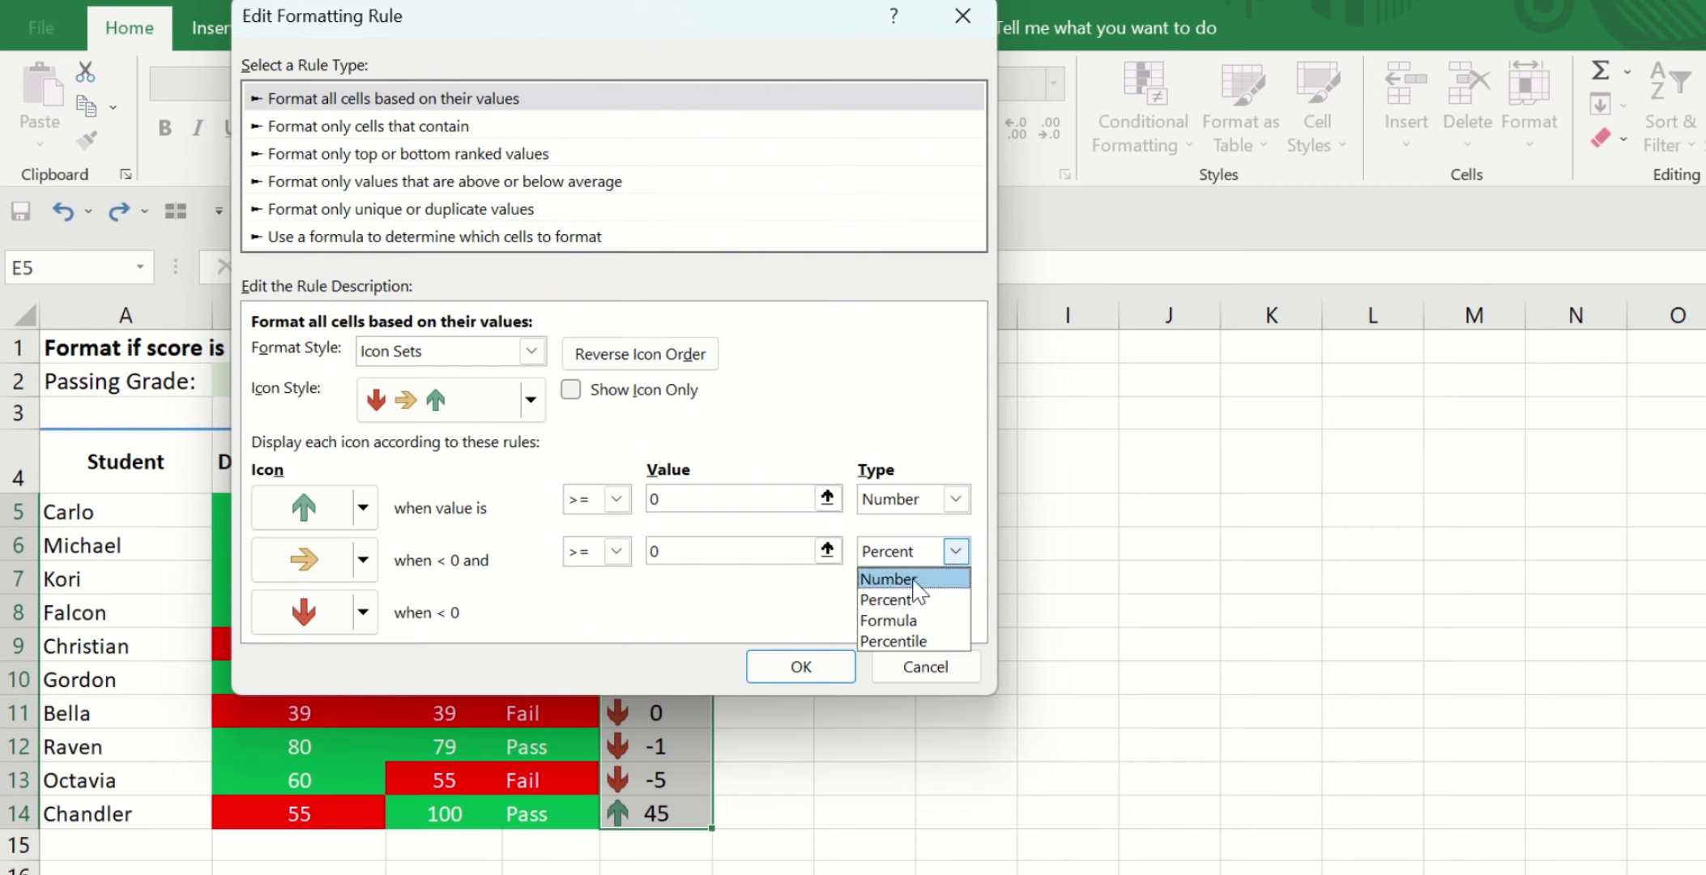
click(916, 579)
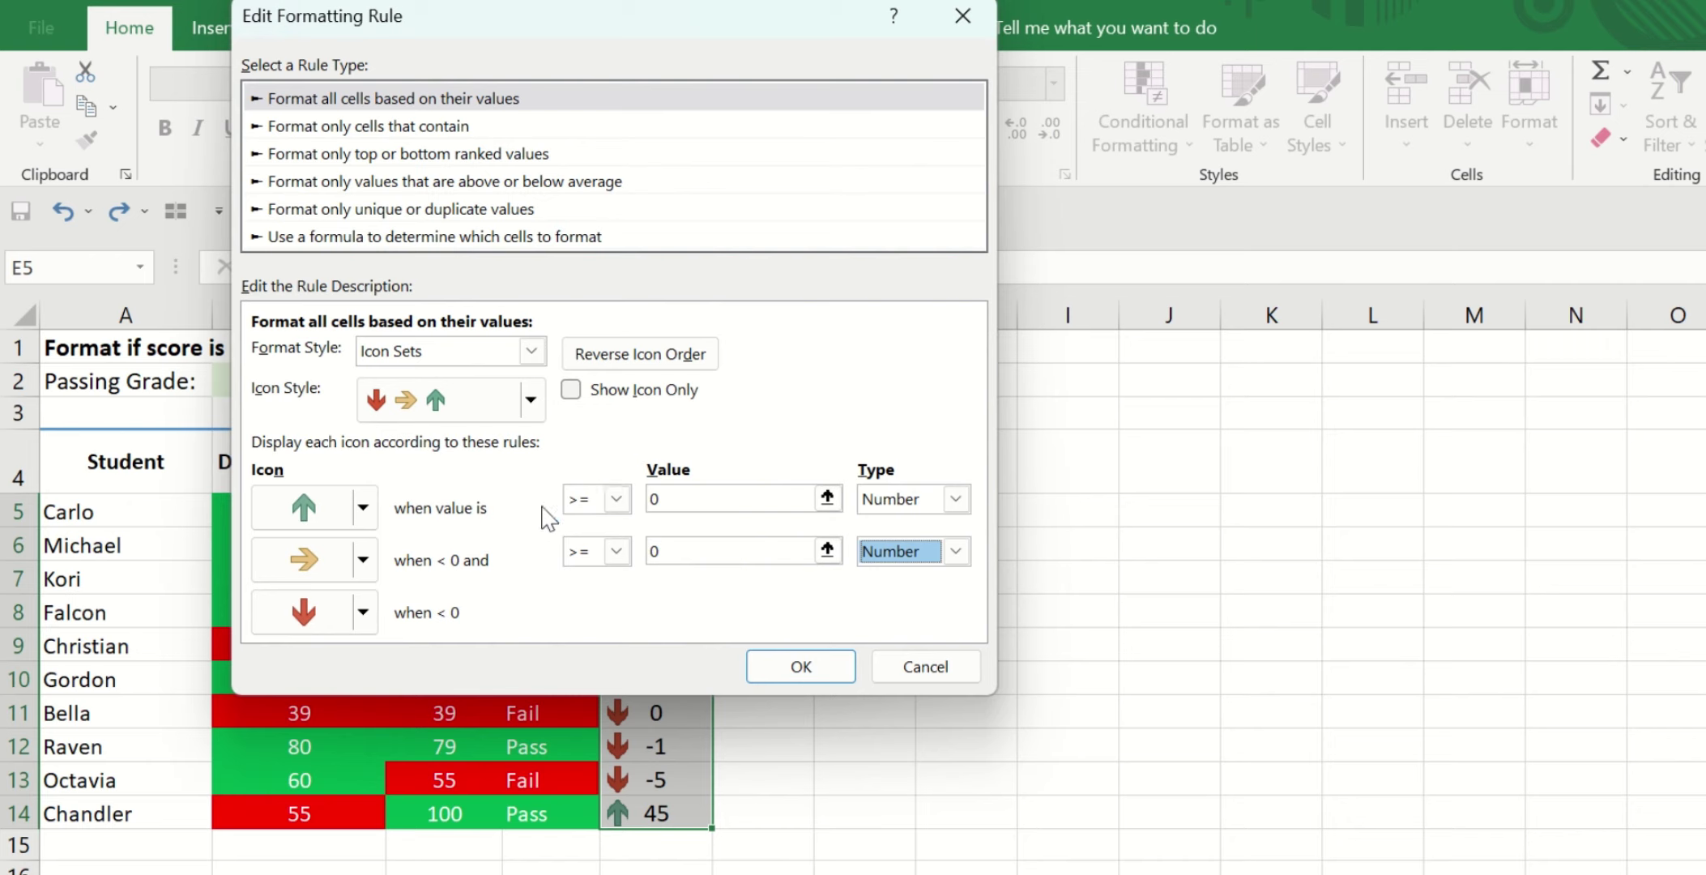
click(616, 499)
click(613, 551)
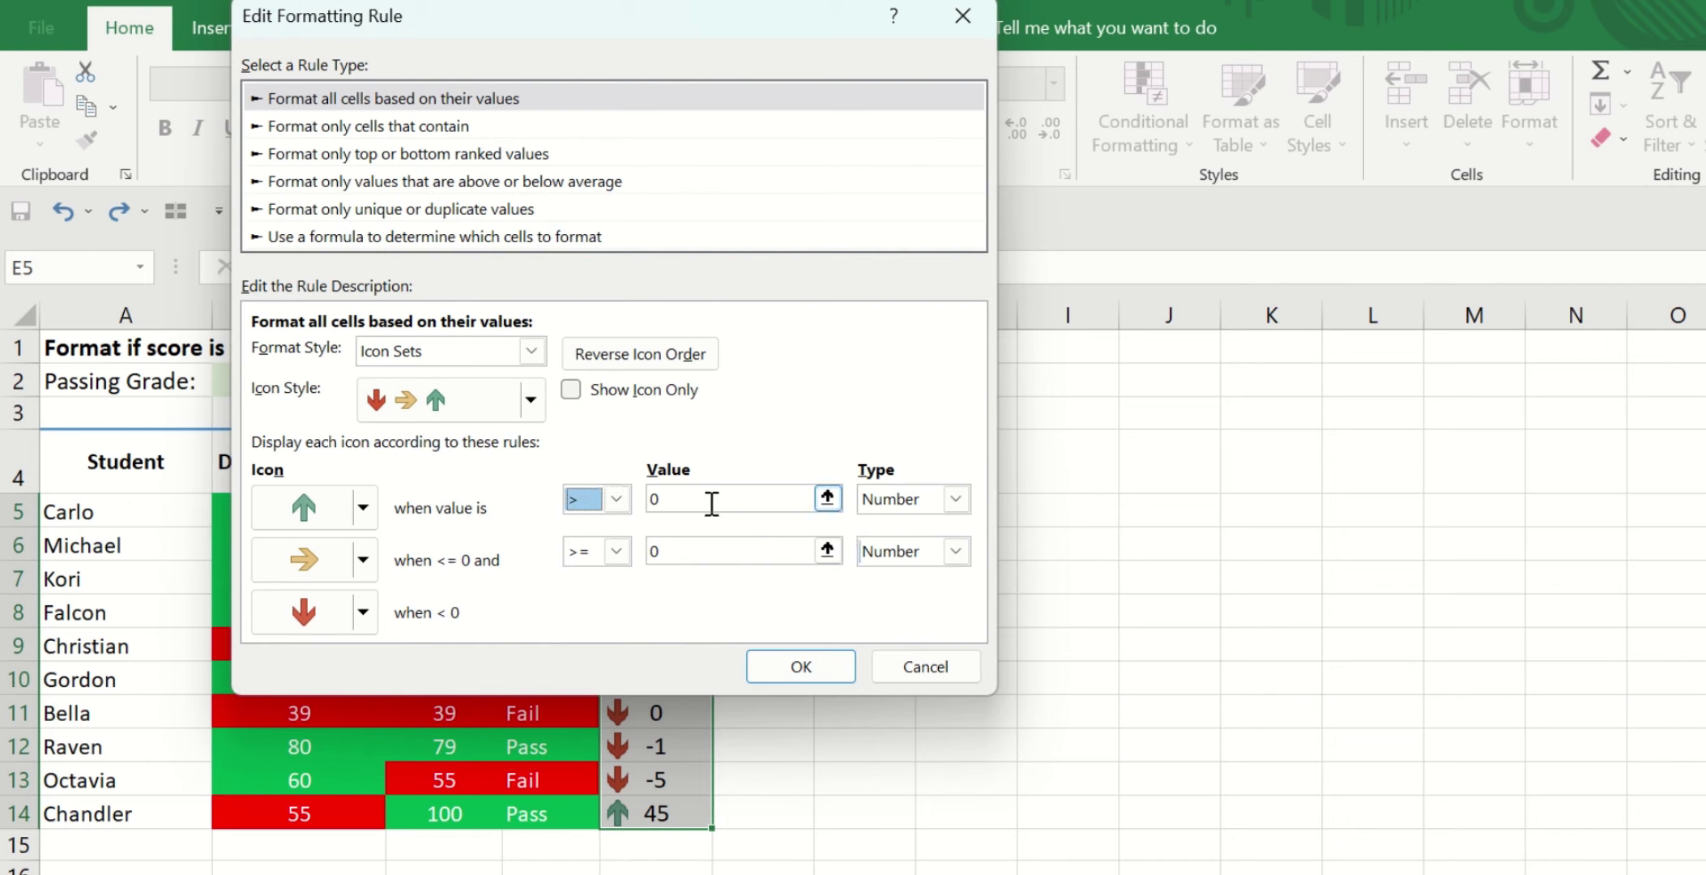
click(800, 665)
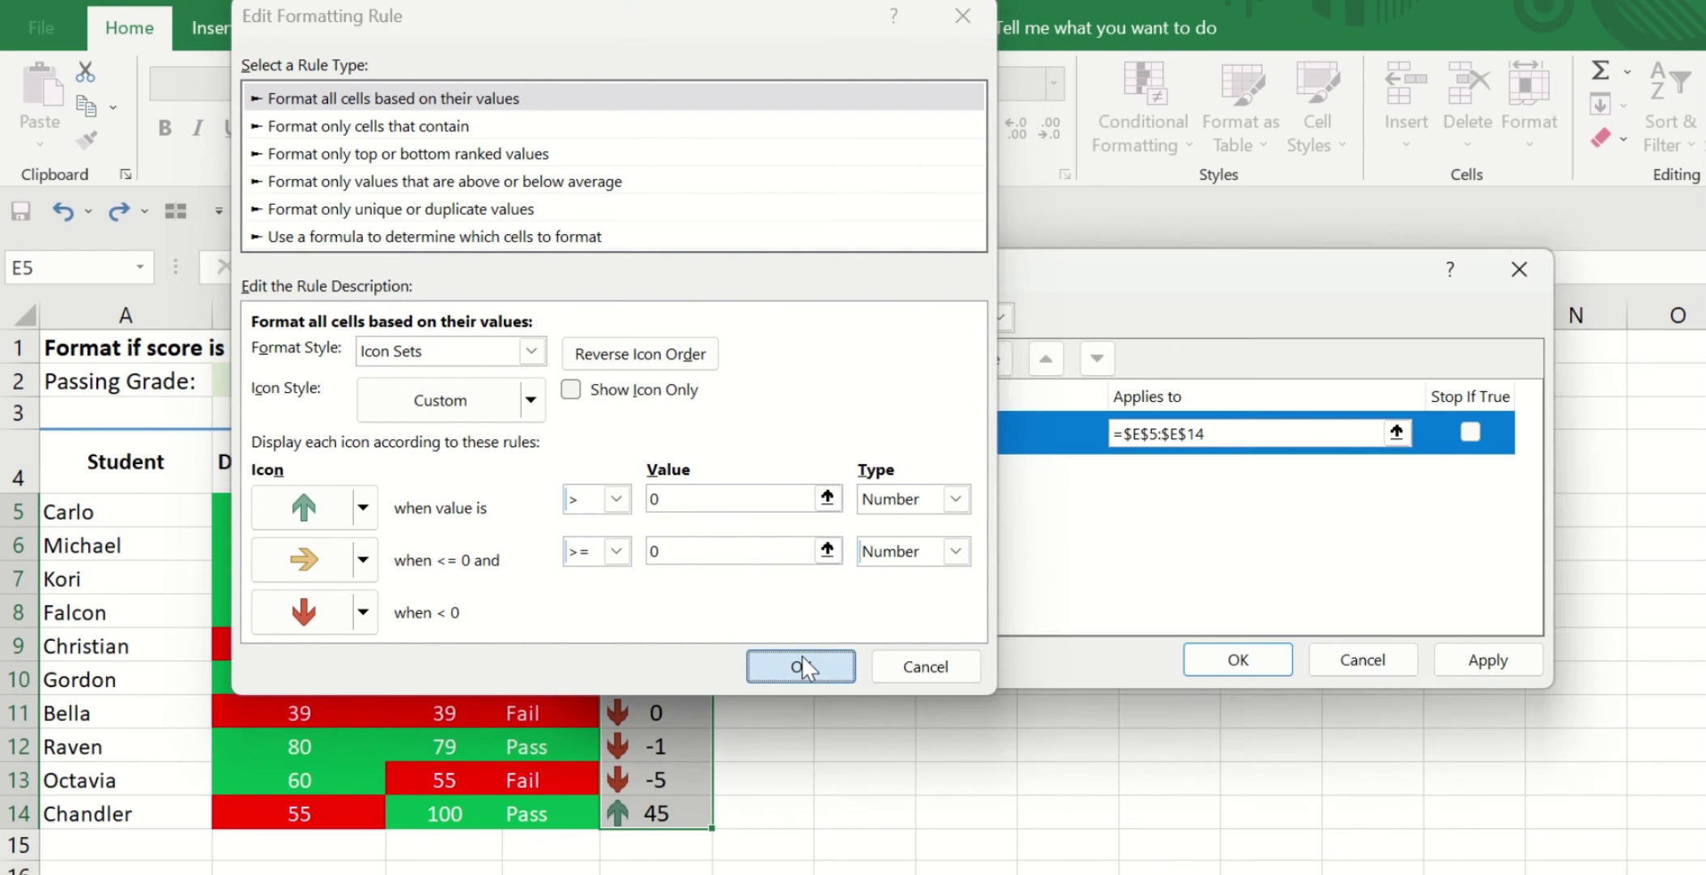
click(1234, 663)
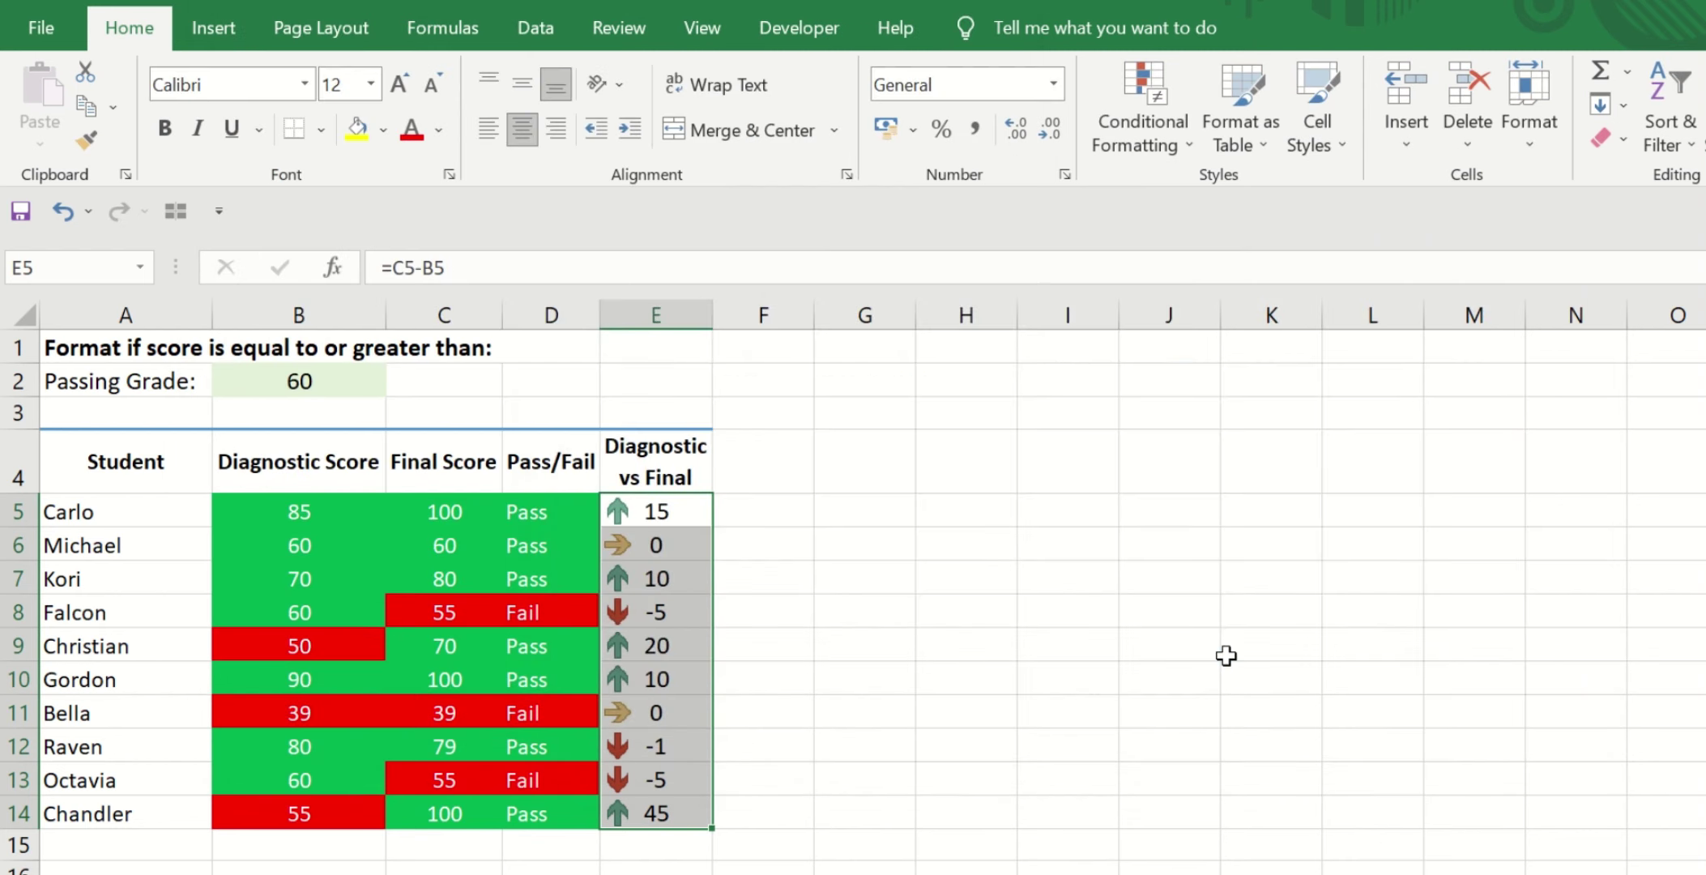
click(938, 643)
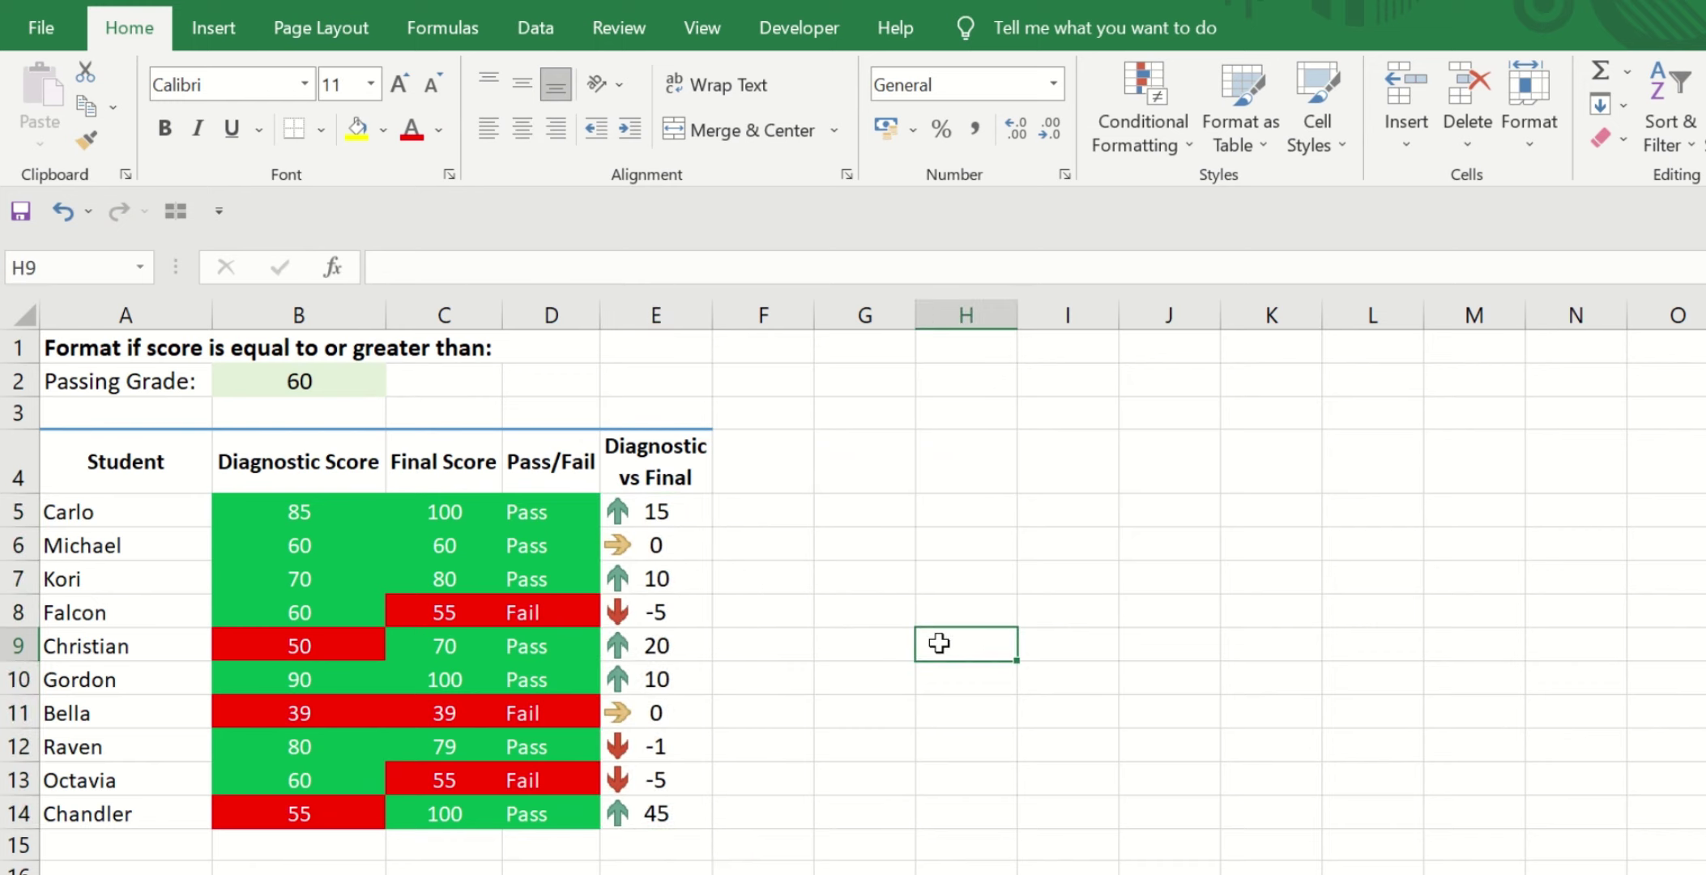
click(857, 579)
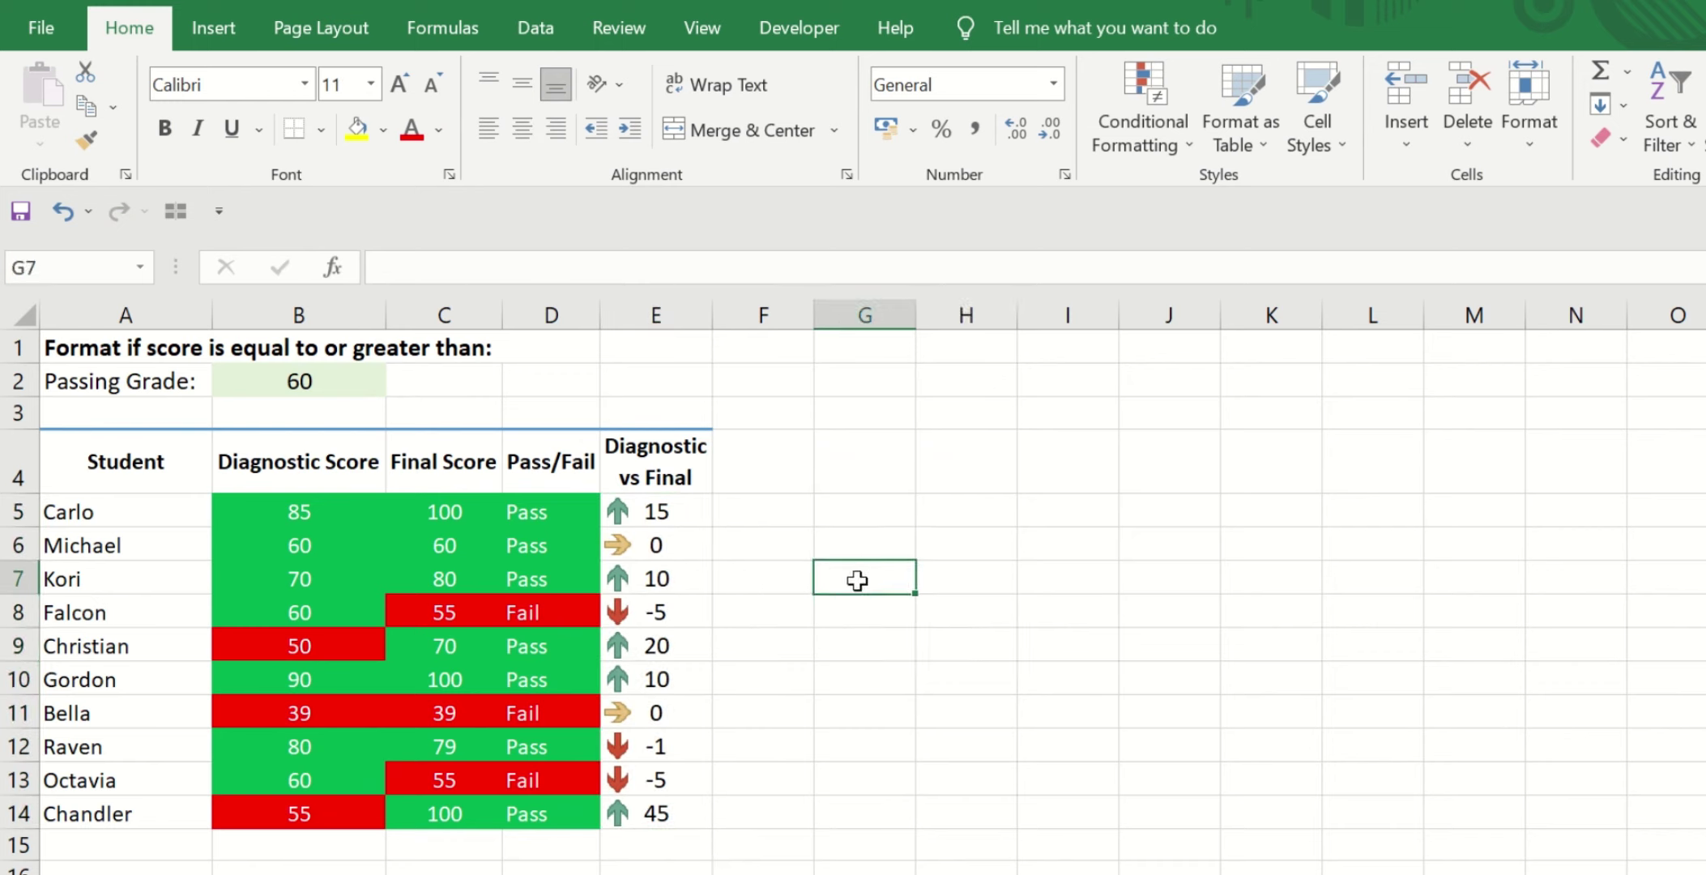
click(644, 513)
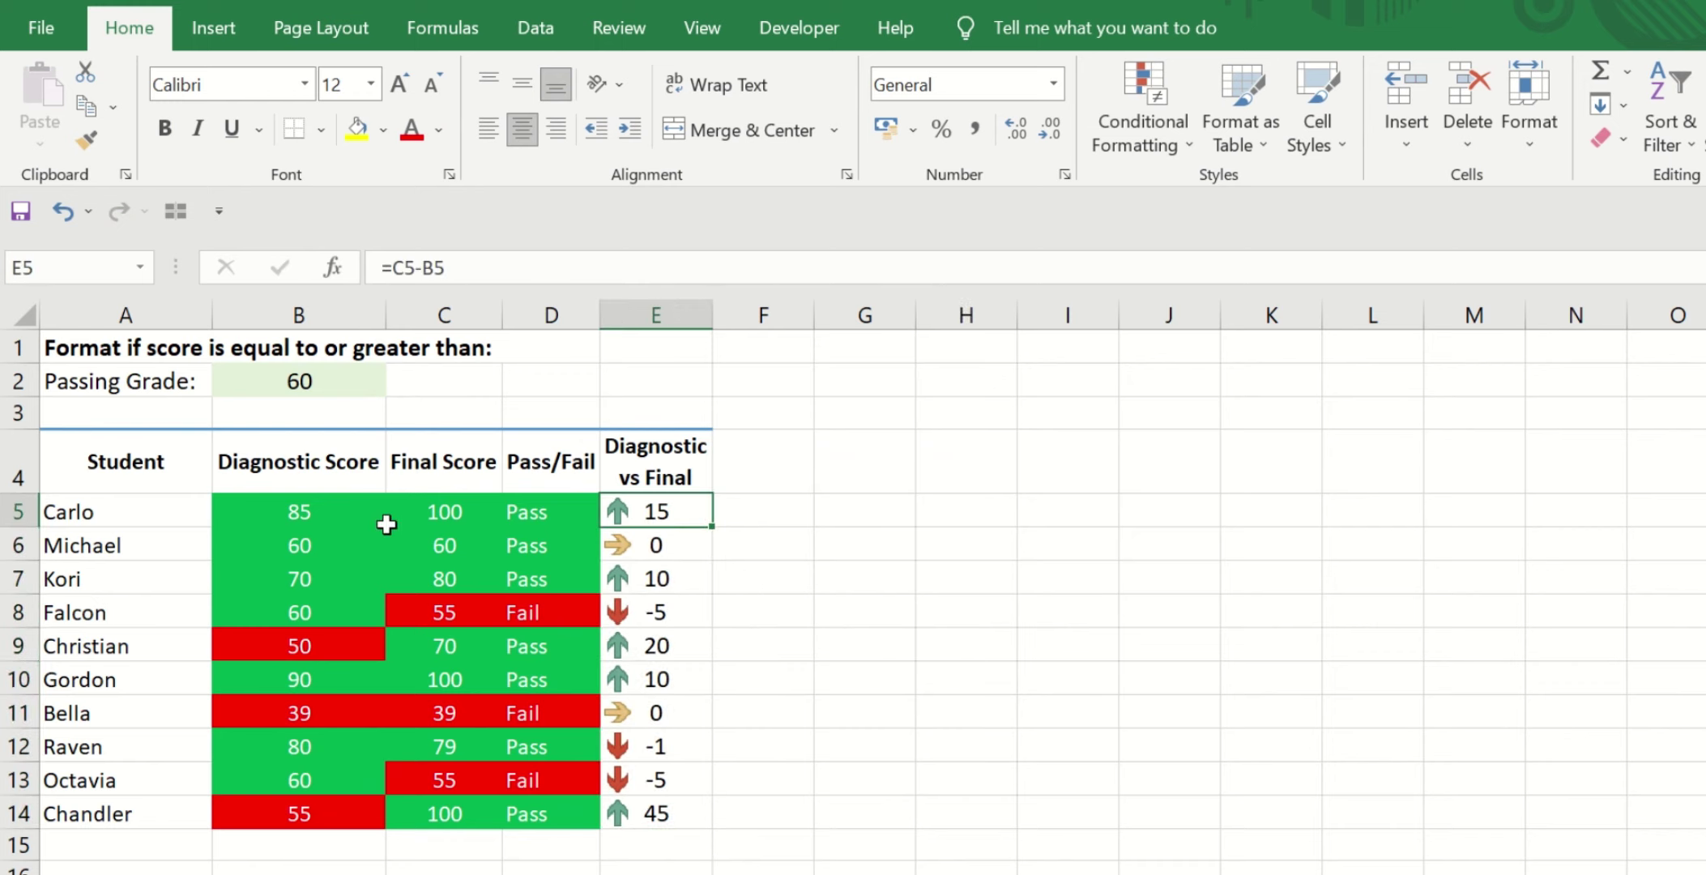
click(439, 511)
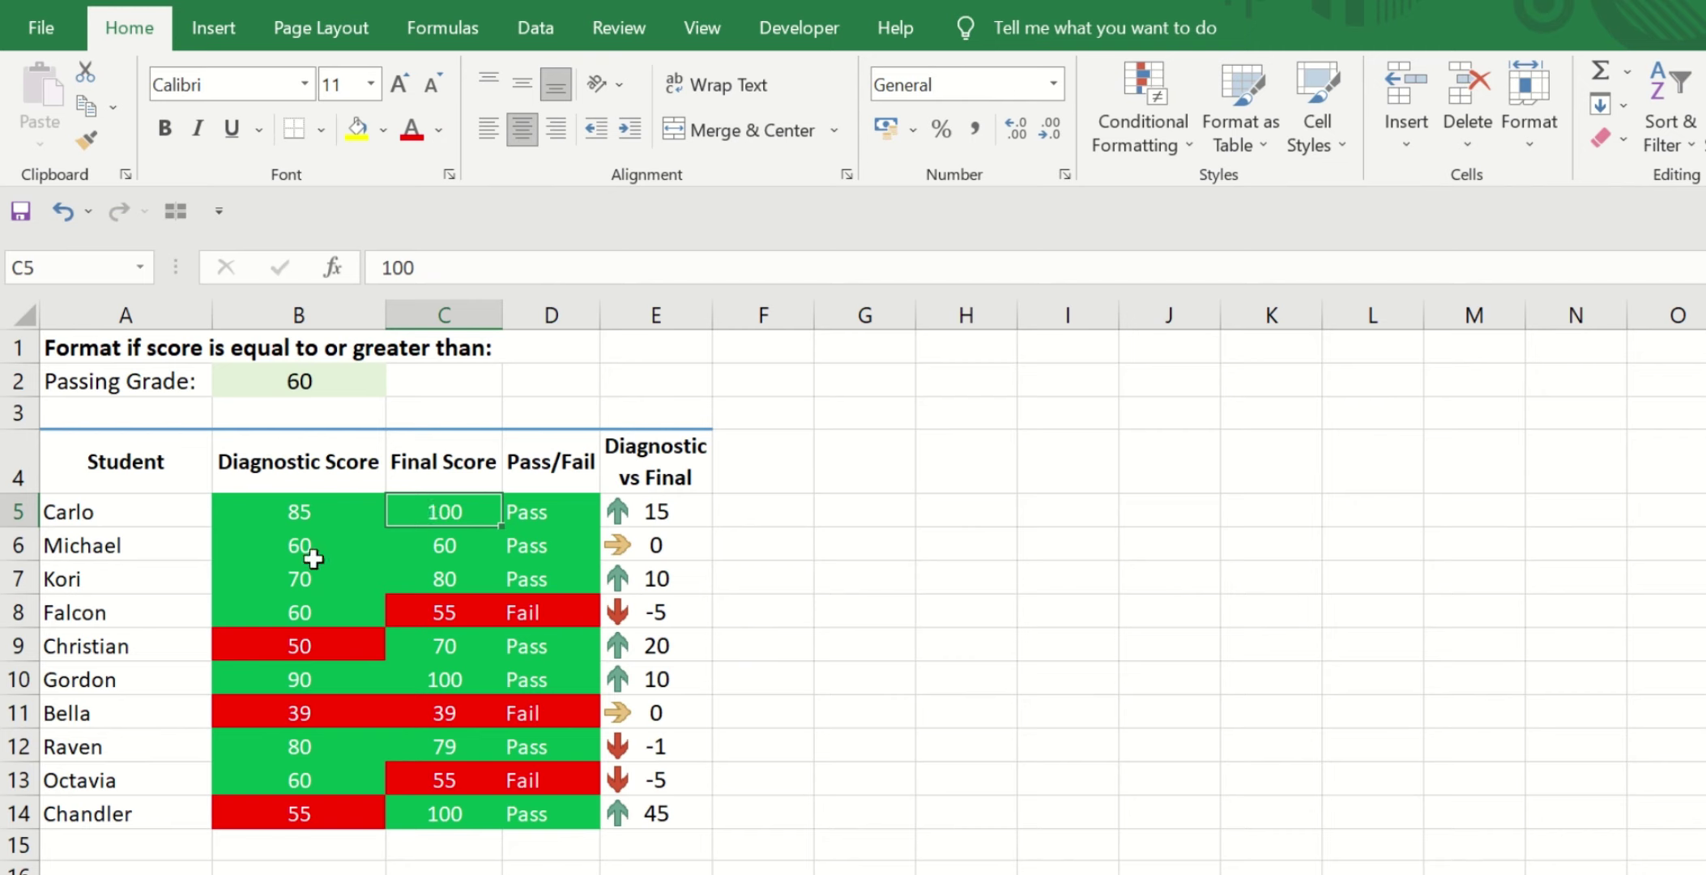
text(50)
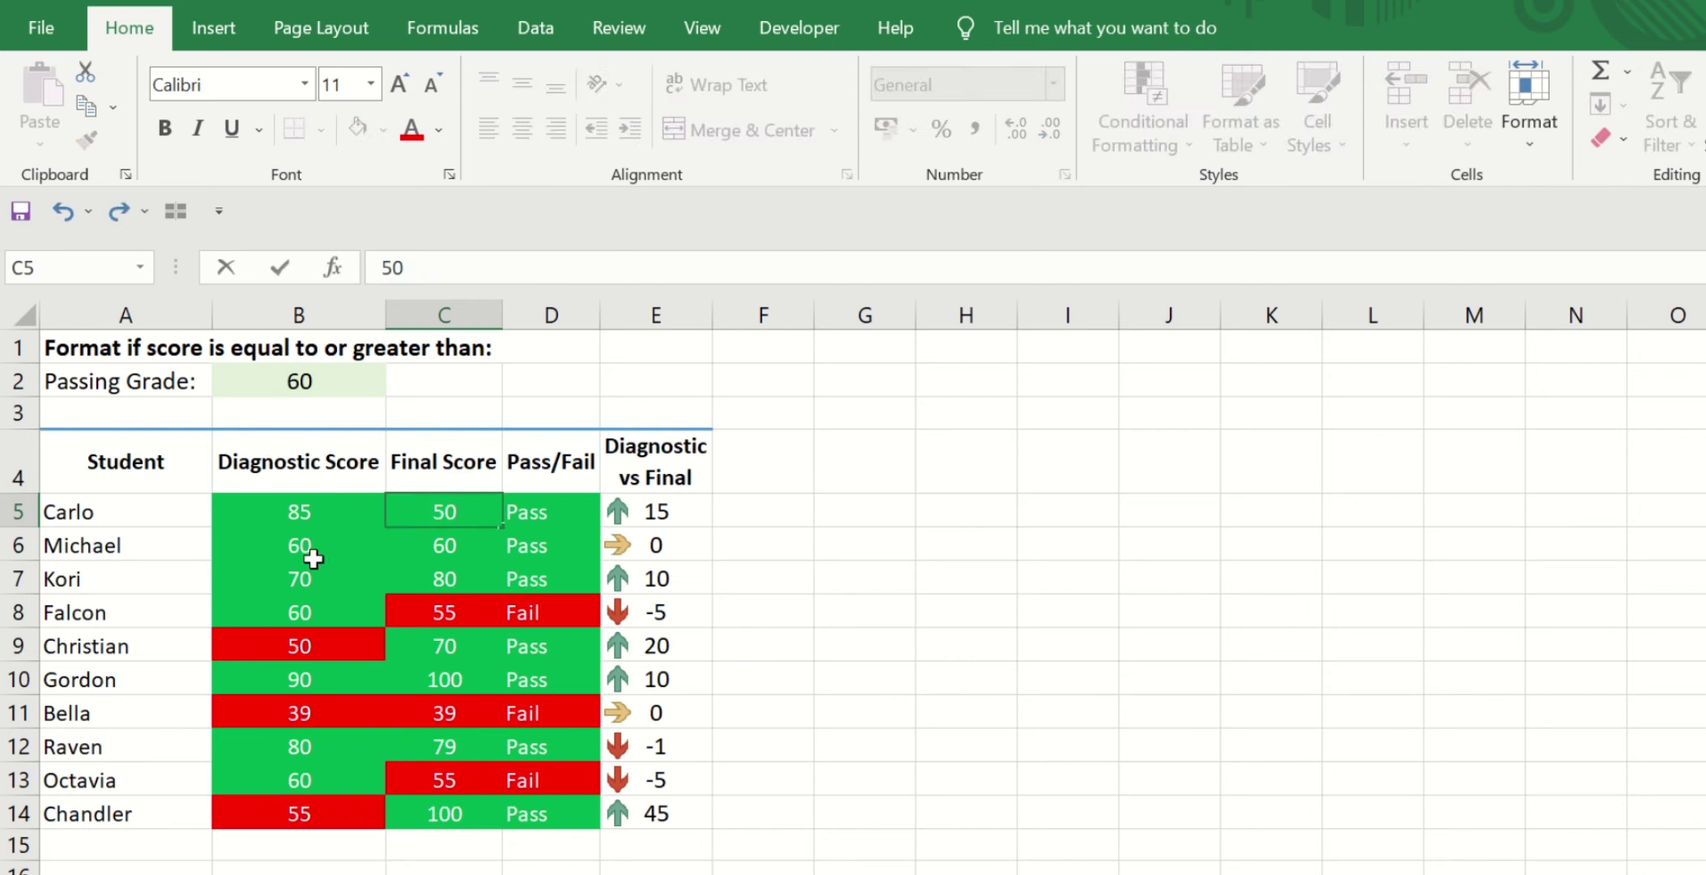
key(Return)
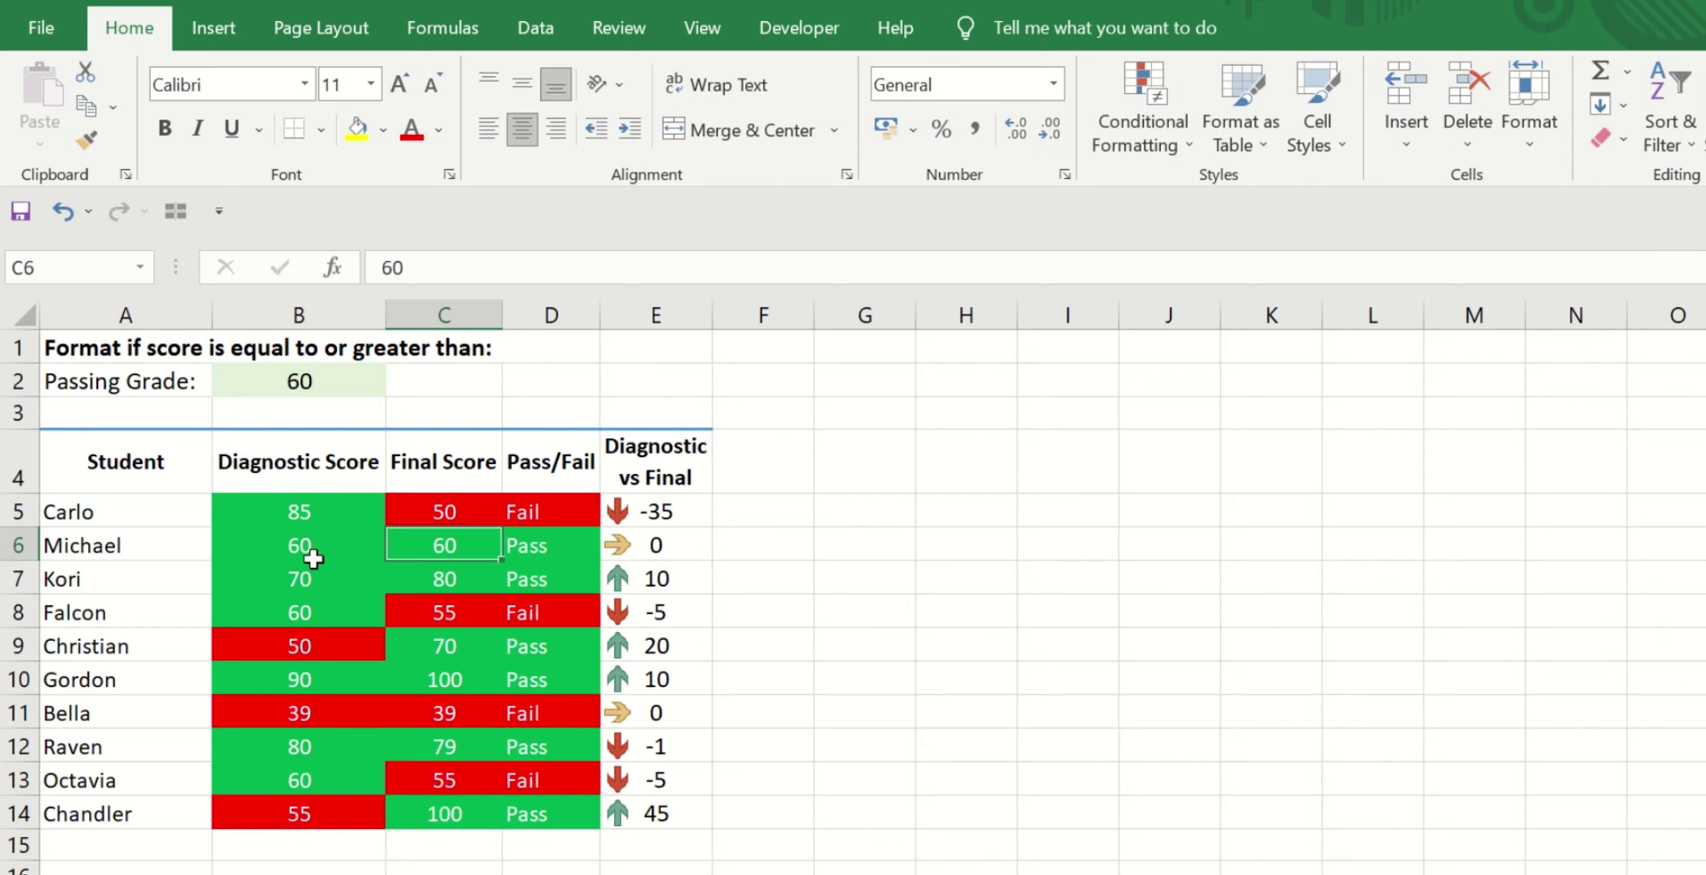
click(453, 512)
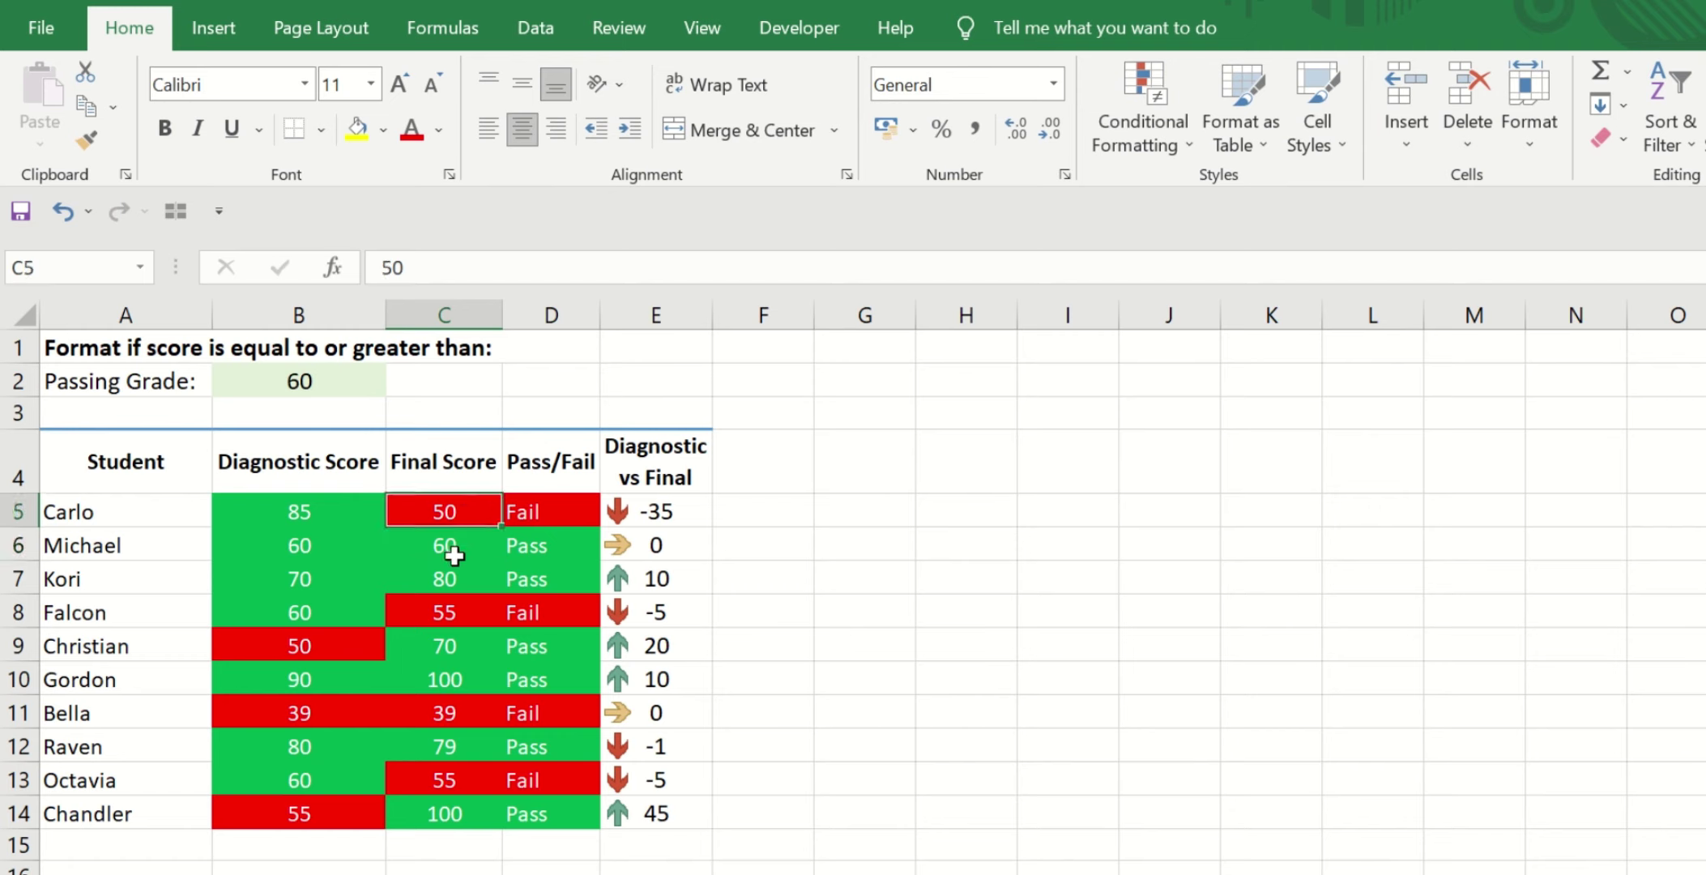
text(100)
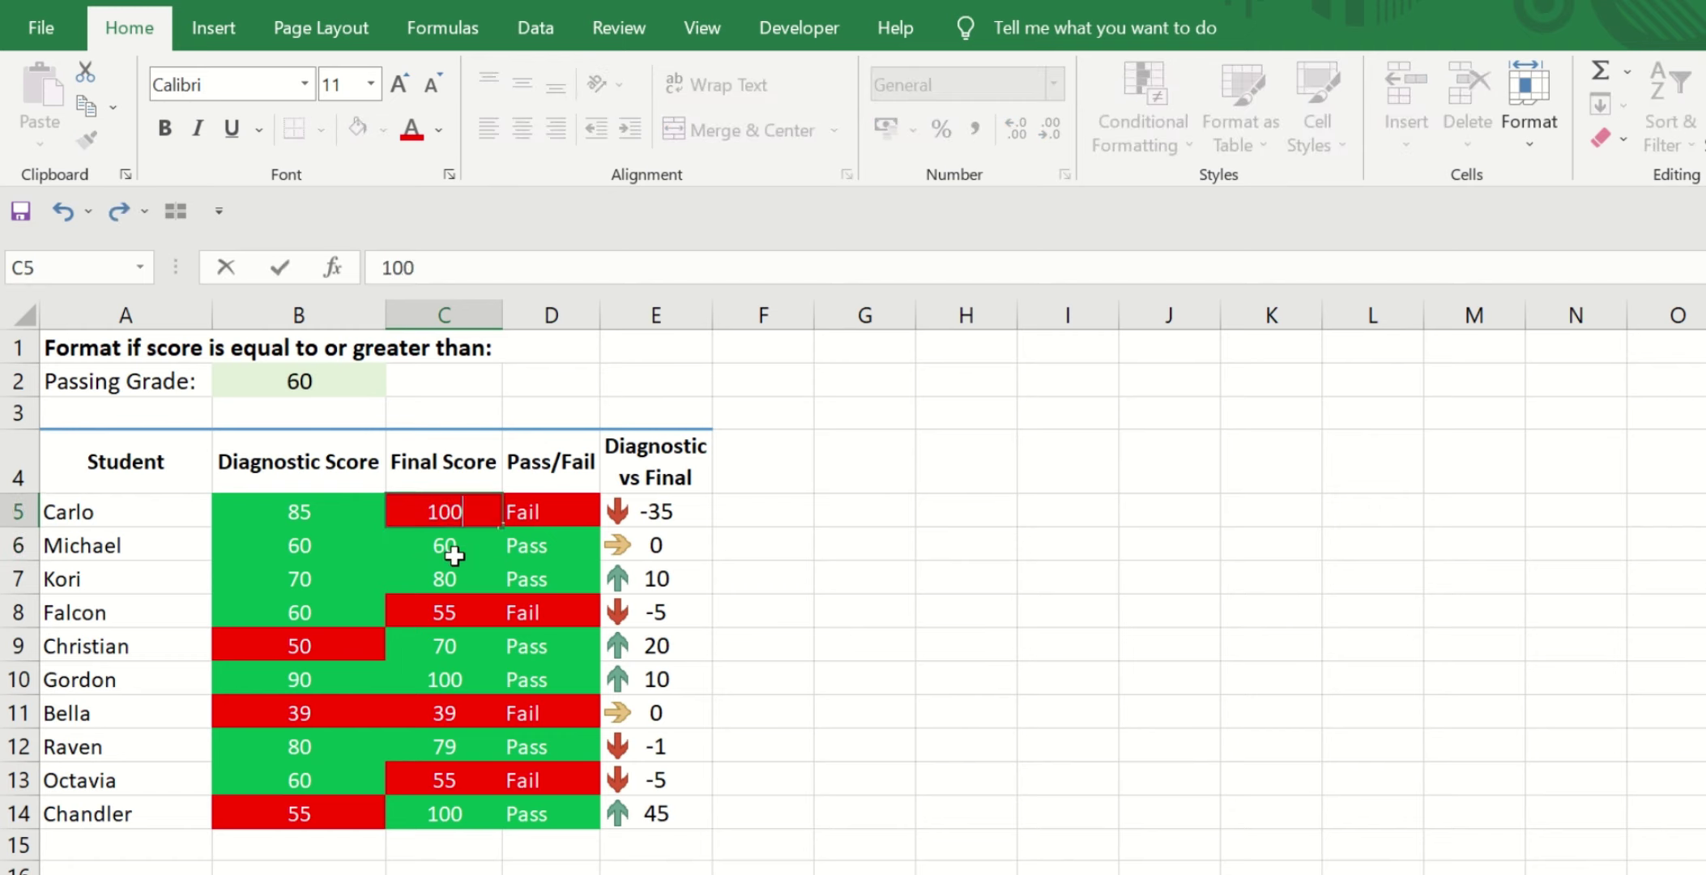
key(Return)
click(445, 613)
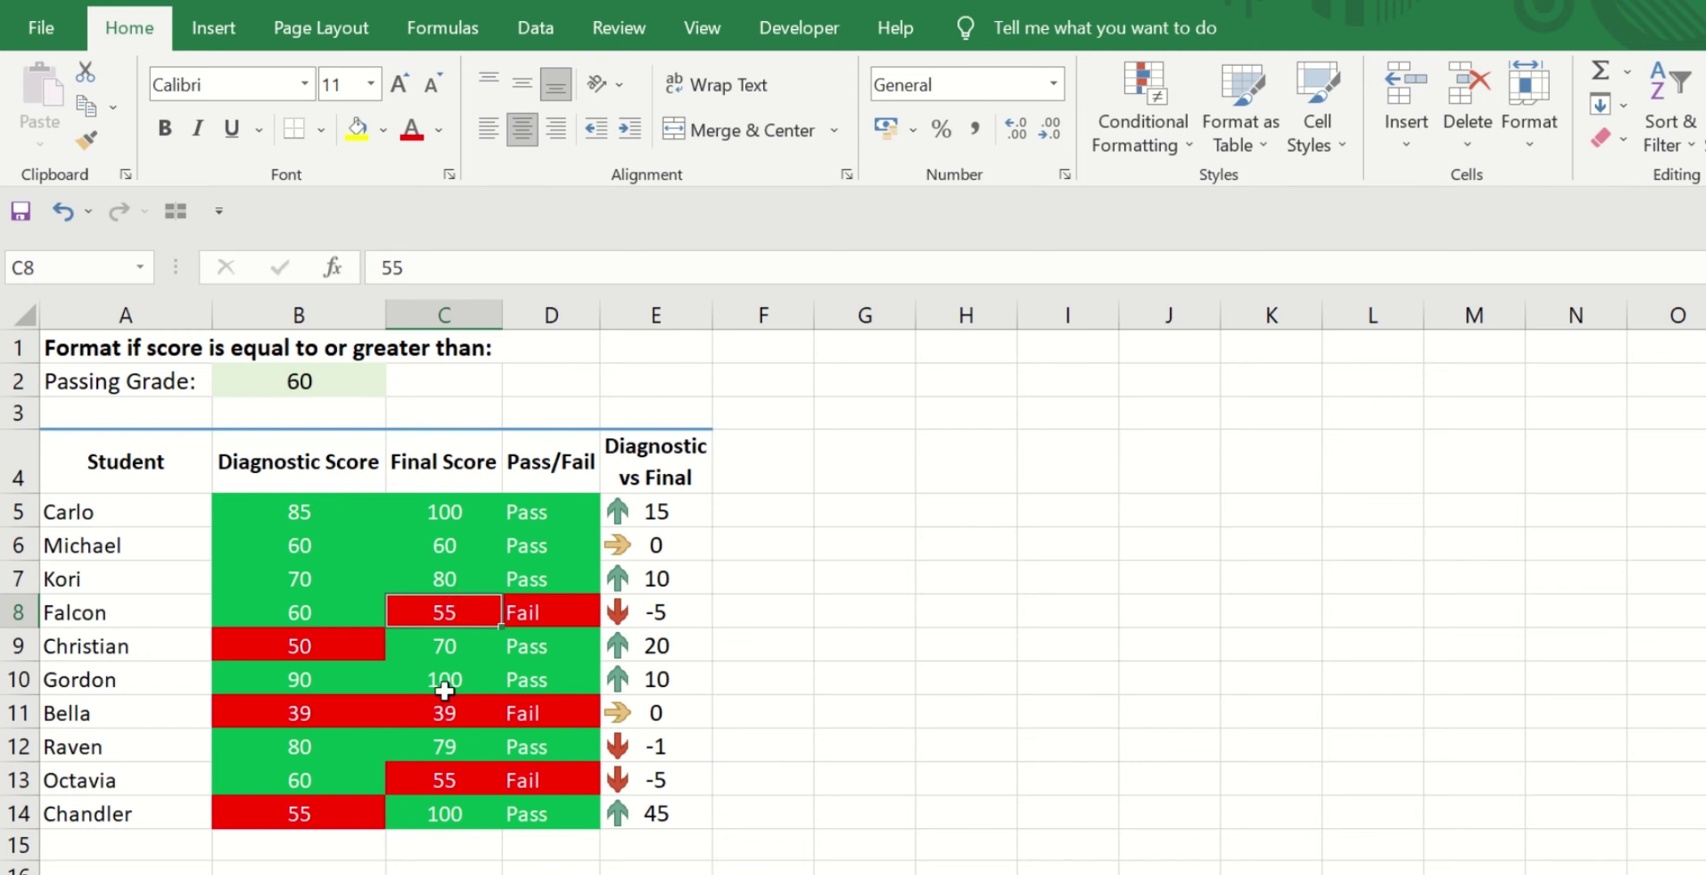
Enter 95 as Falcon's final score and check his Pass result and change arrow
text(95)
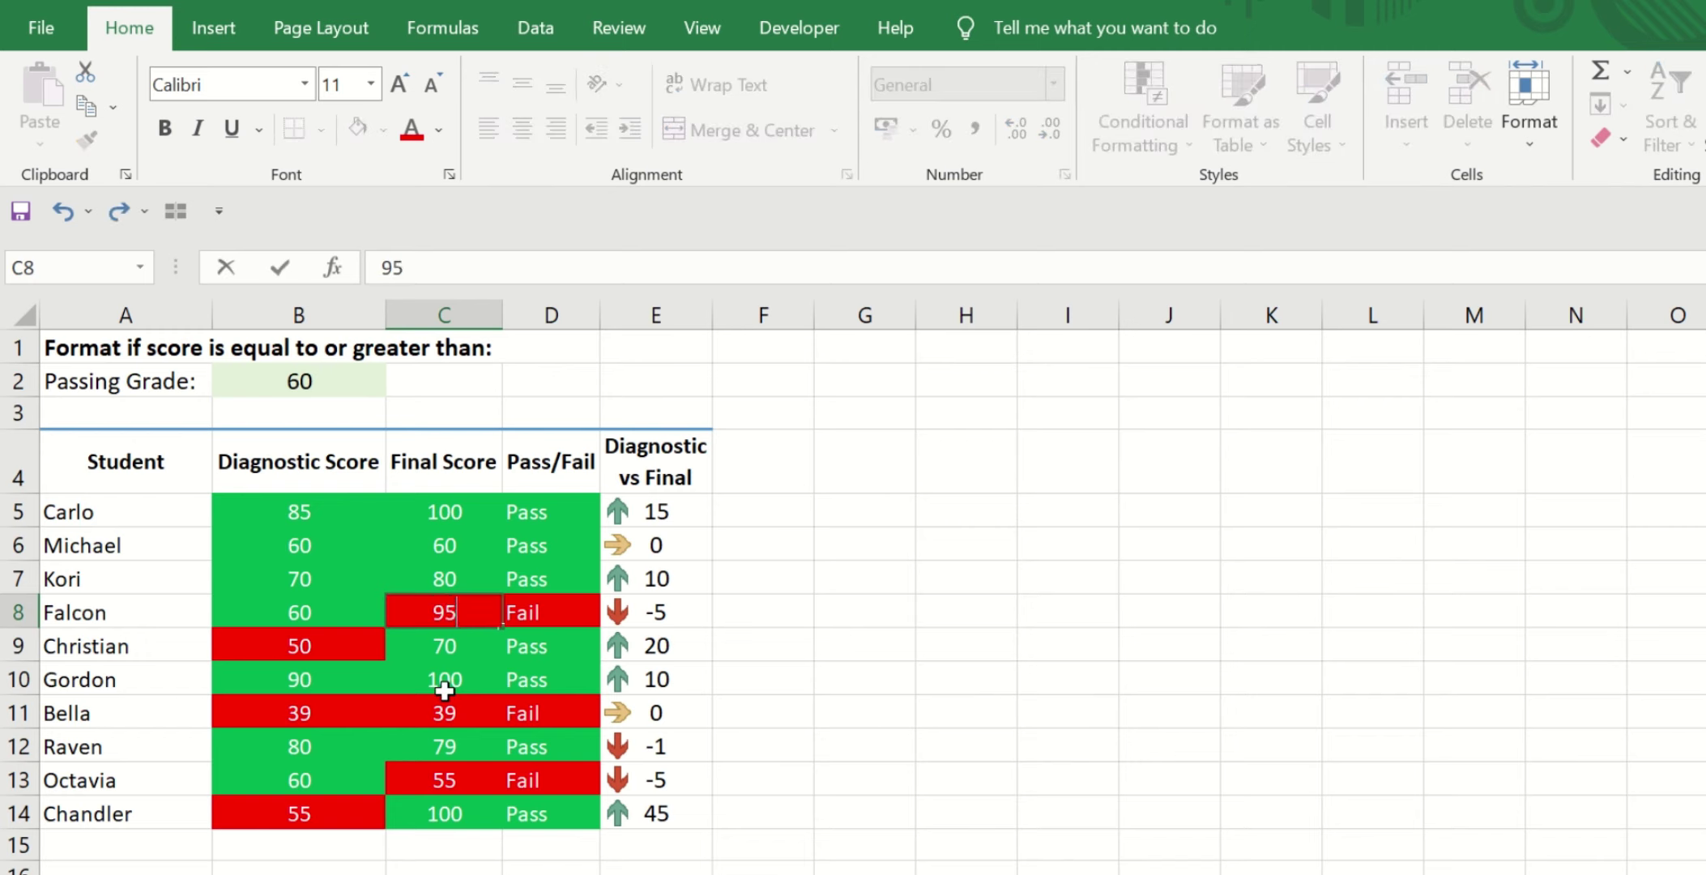
key(Return)
key(Up)
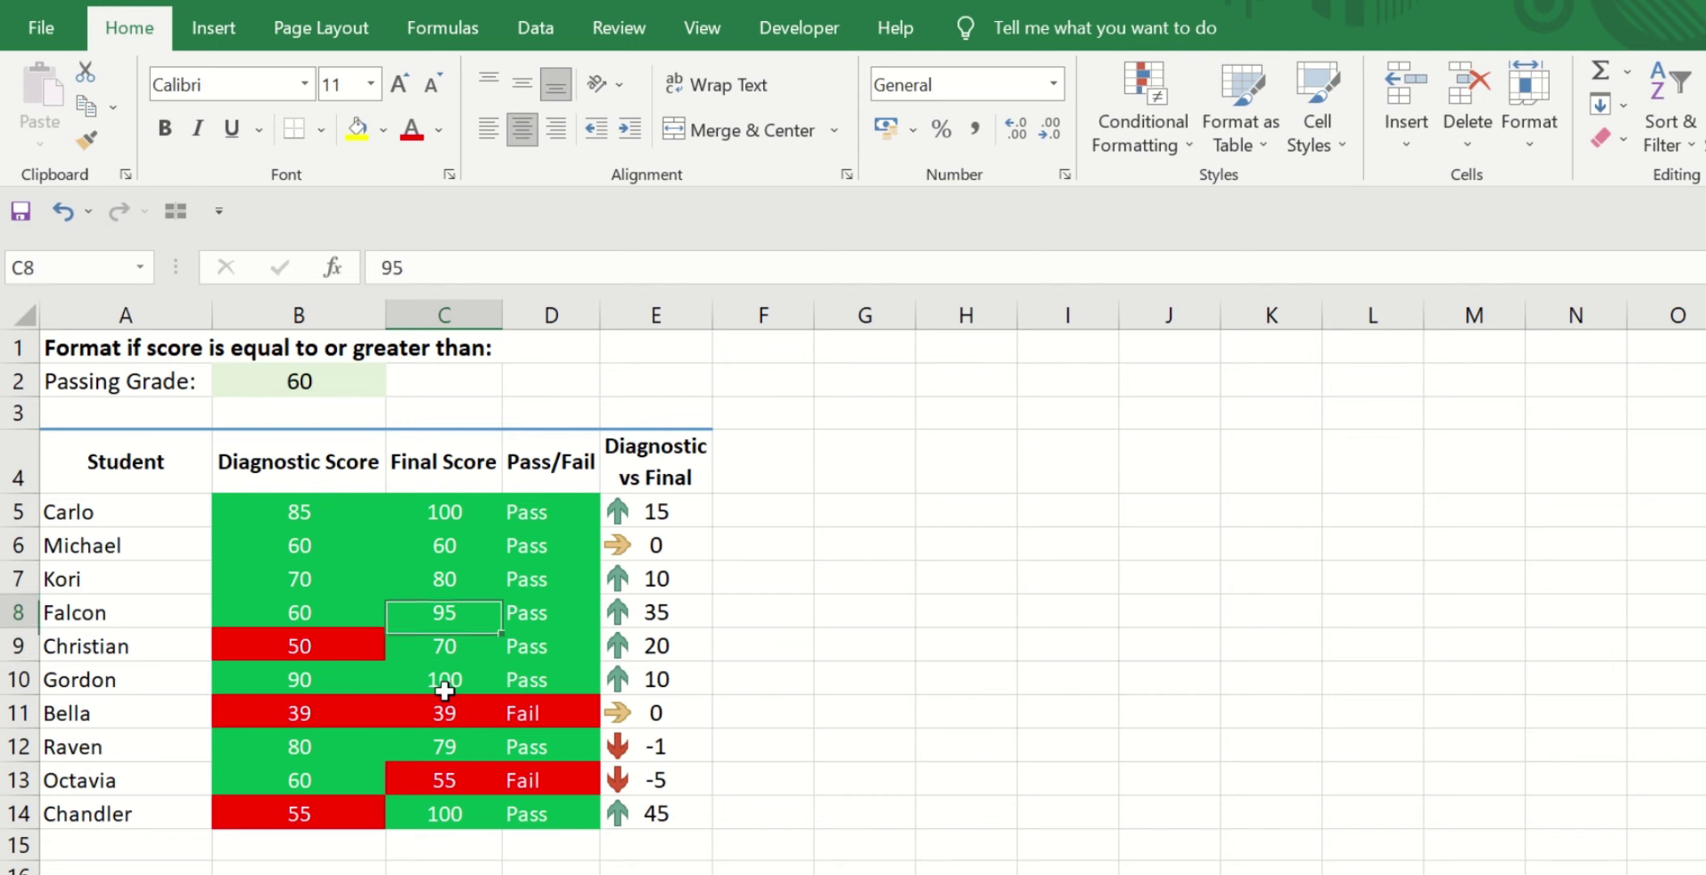
key(Right)
key(Left)
key(Left)
key(Right)
key(Right)
key(Left)
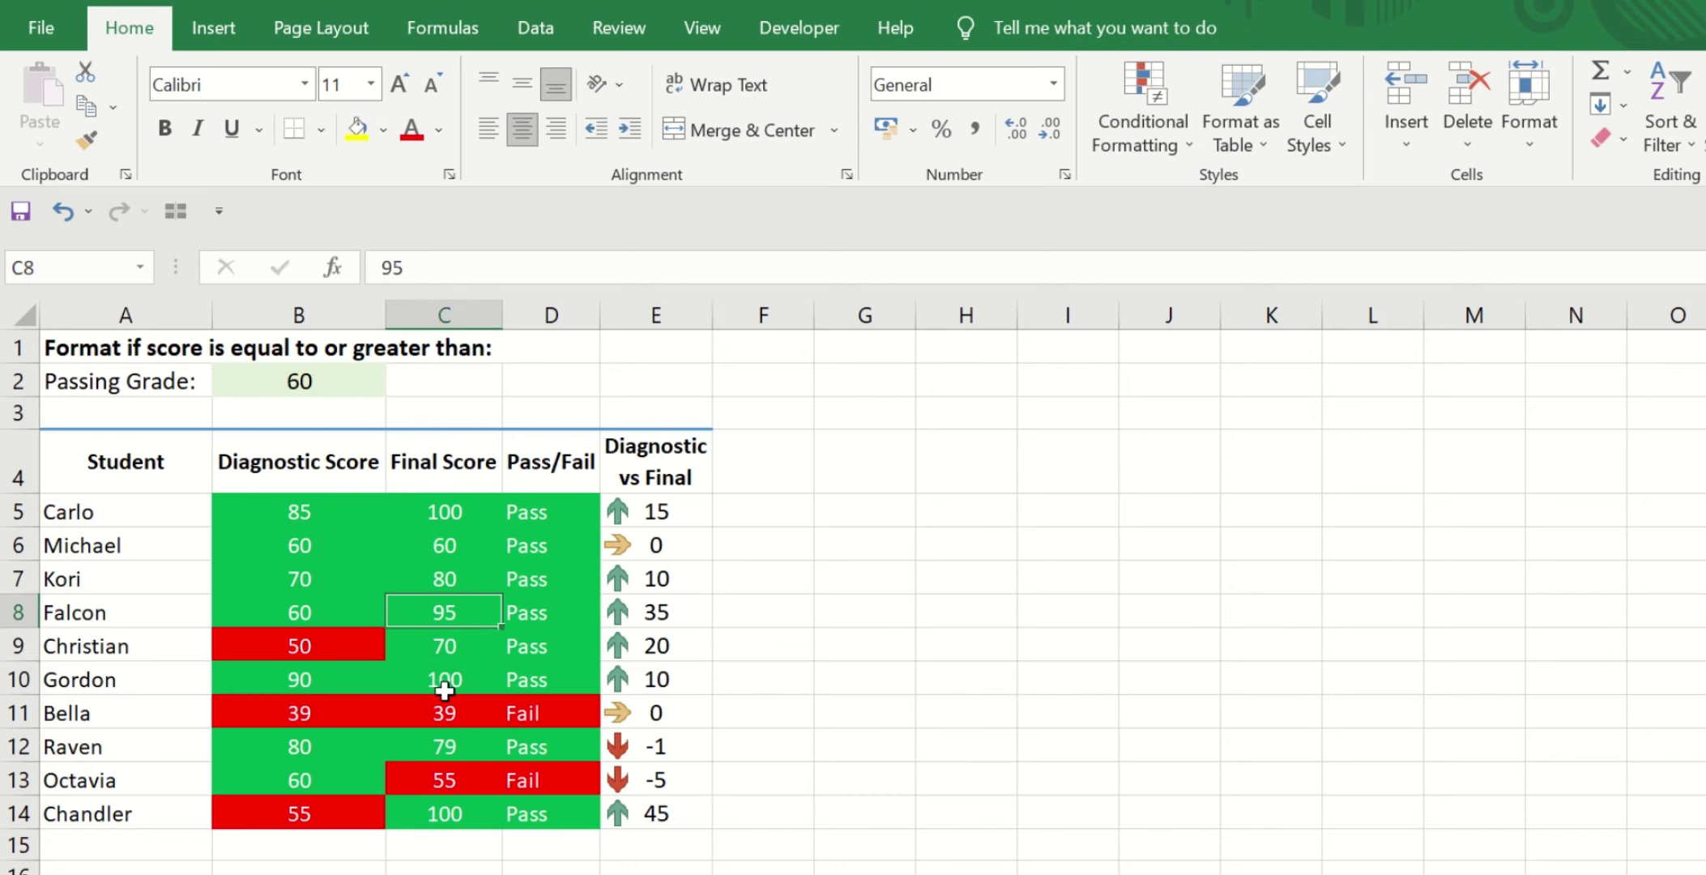
Change Christian's final score to 50 and review his row's results
key(Right)
key(Right)
key(Down)
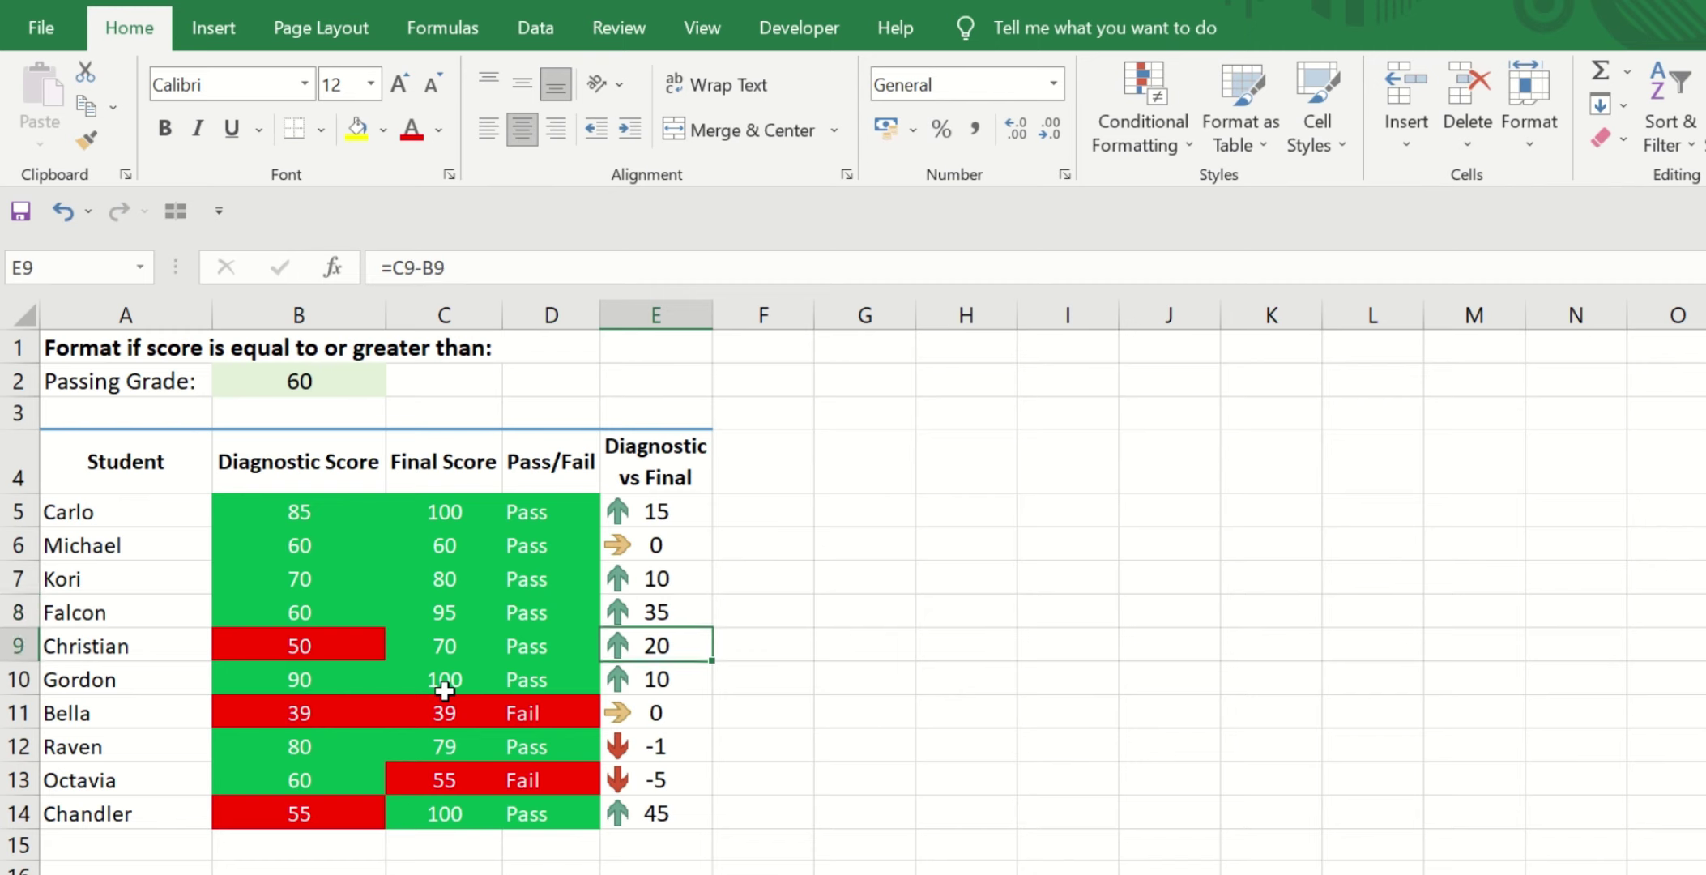
key(Left)
key(Left)
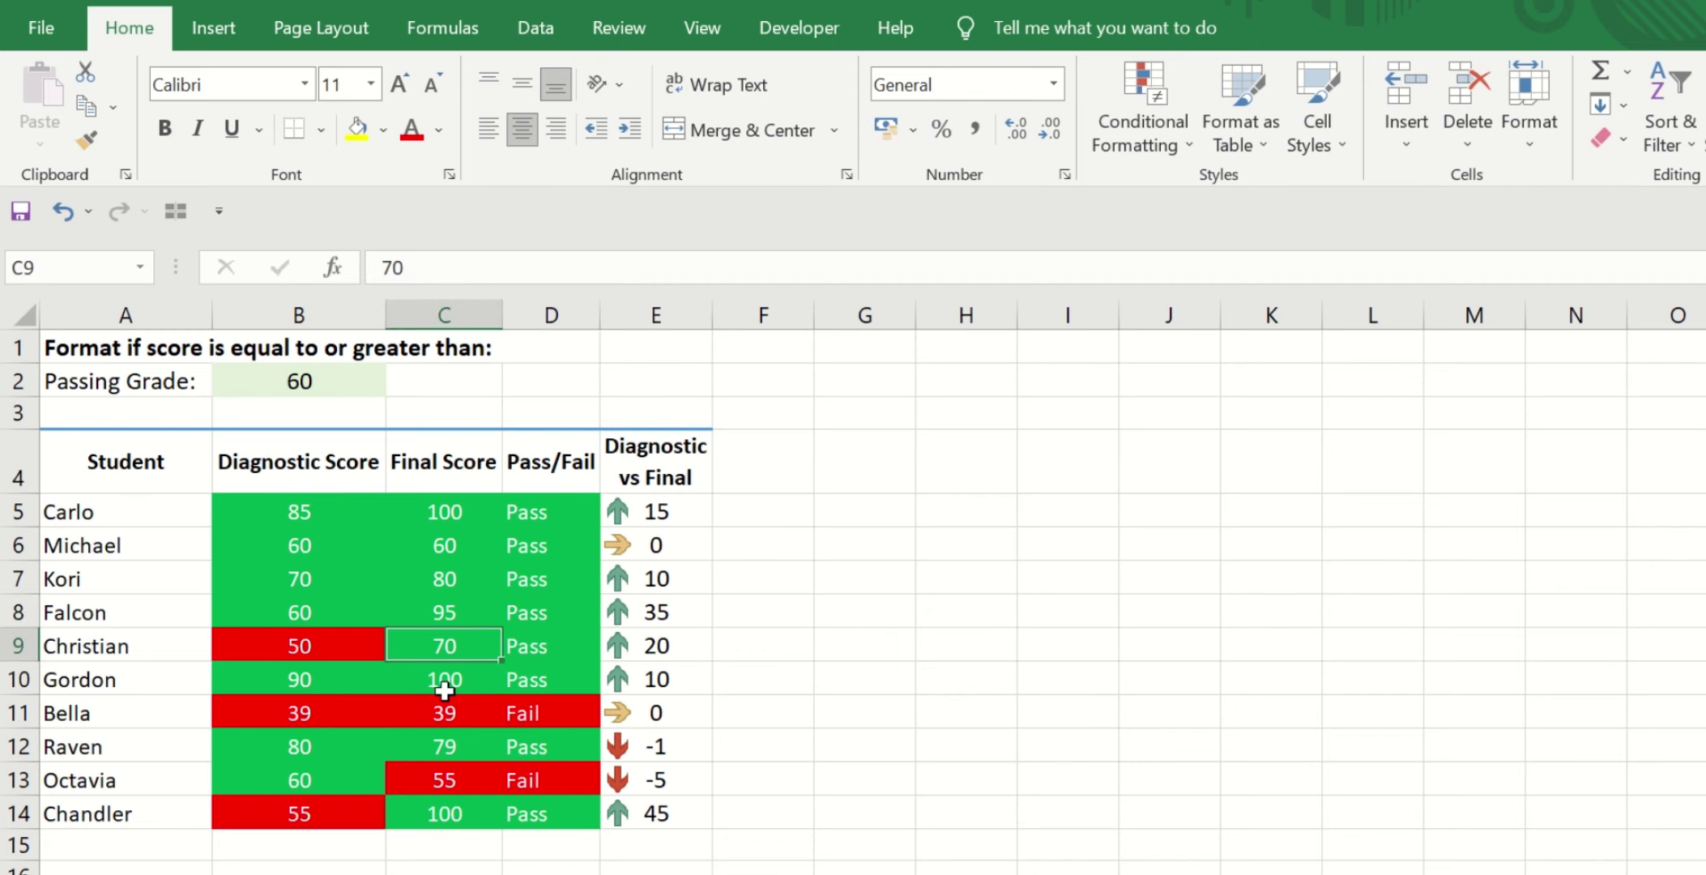
text(5)
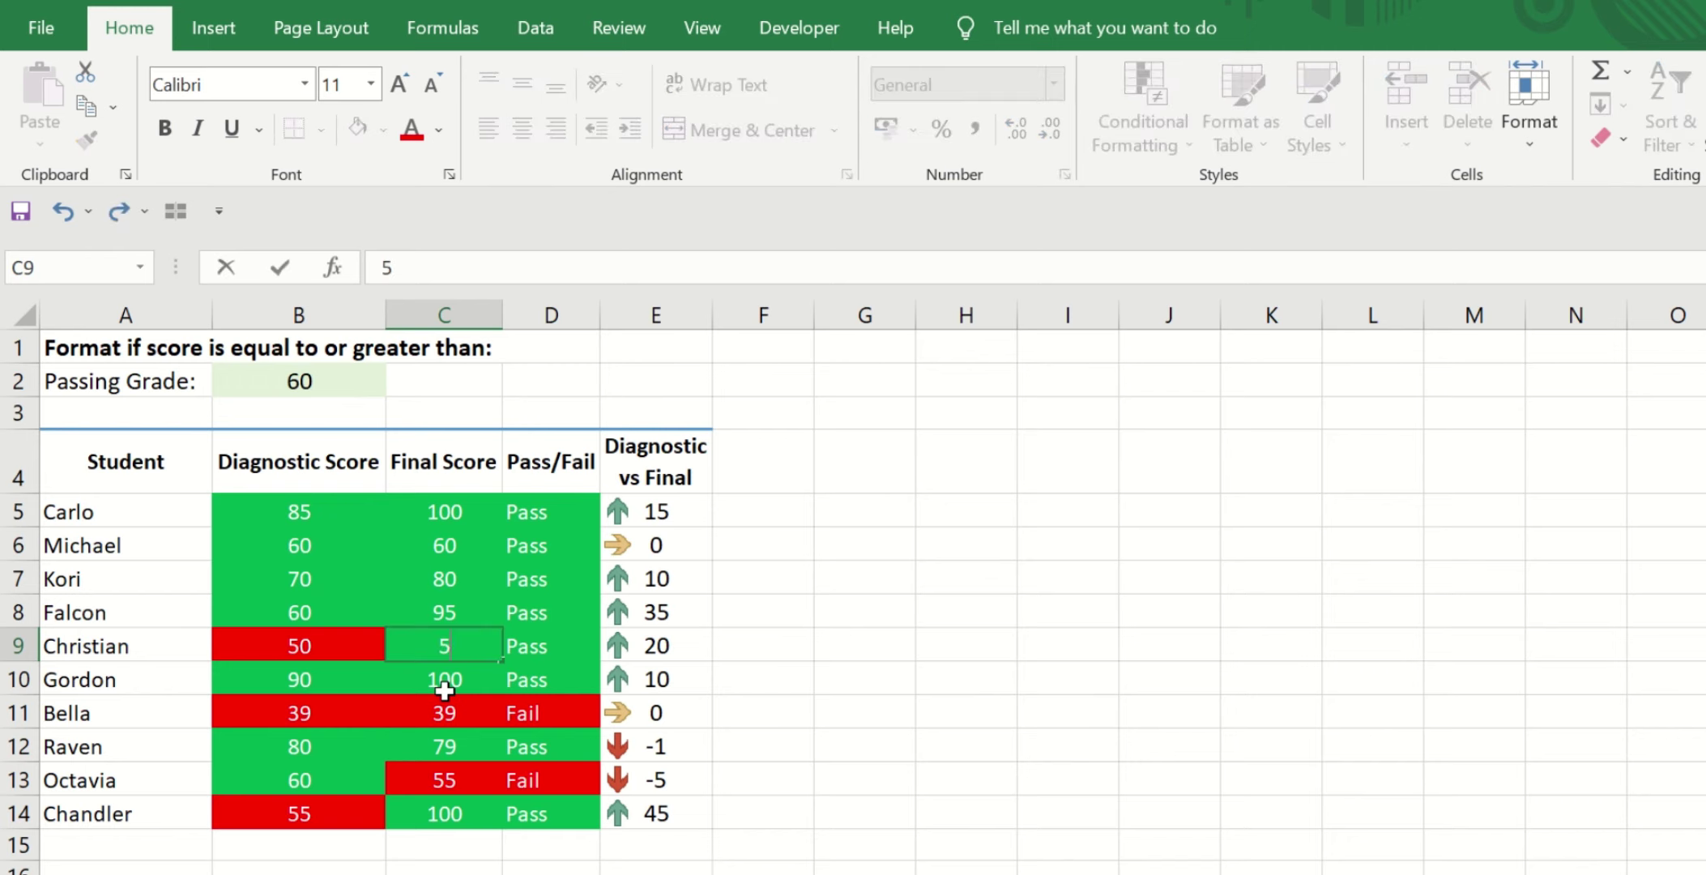
text(0)
key(Return)
key(Up)
key(Right)
key(Right)
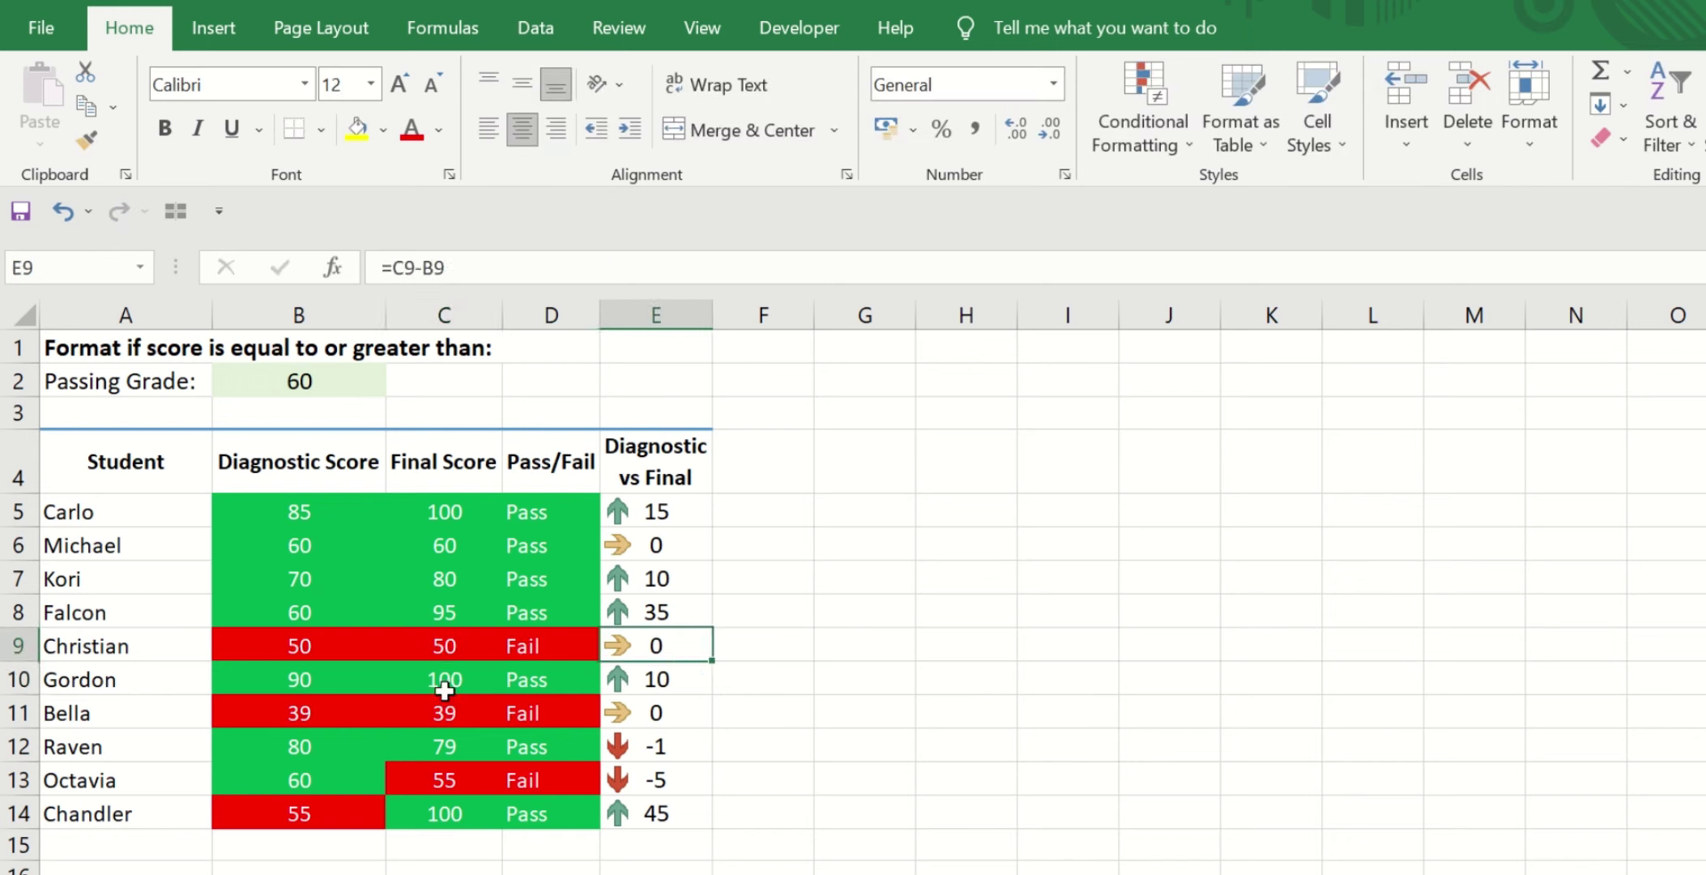
Enter 85 as Gordon's final score, fixing a mistaken entry, and check his Pass/Fail
key(Down)
key(Left)
key(Left)
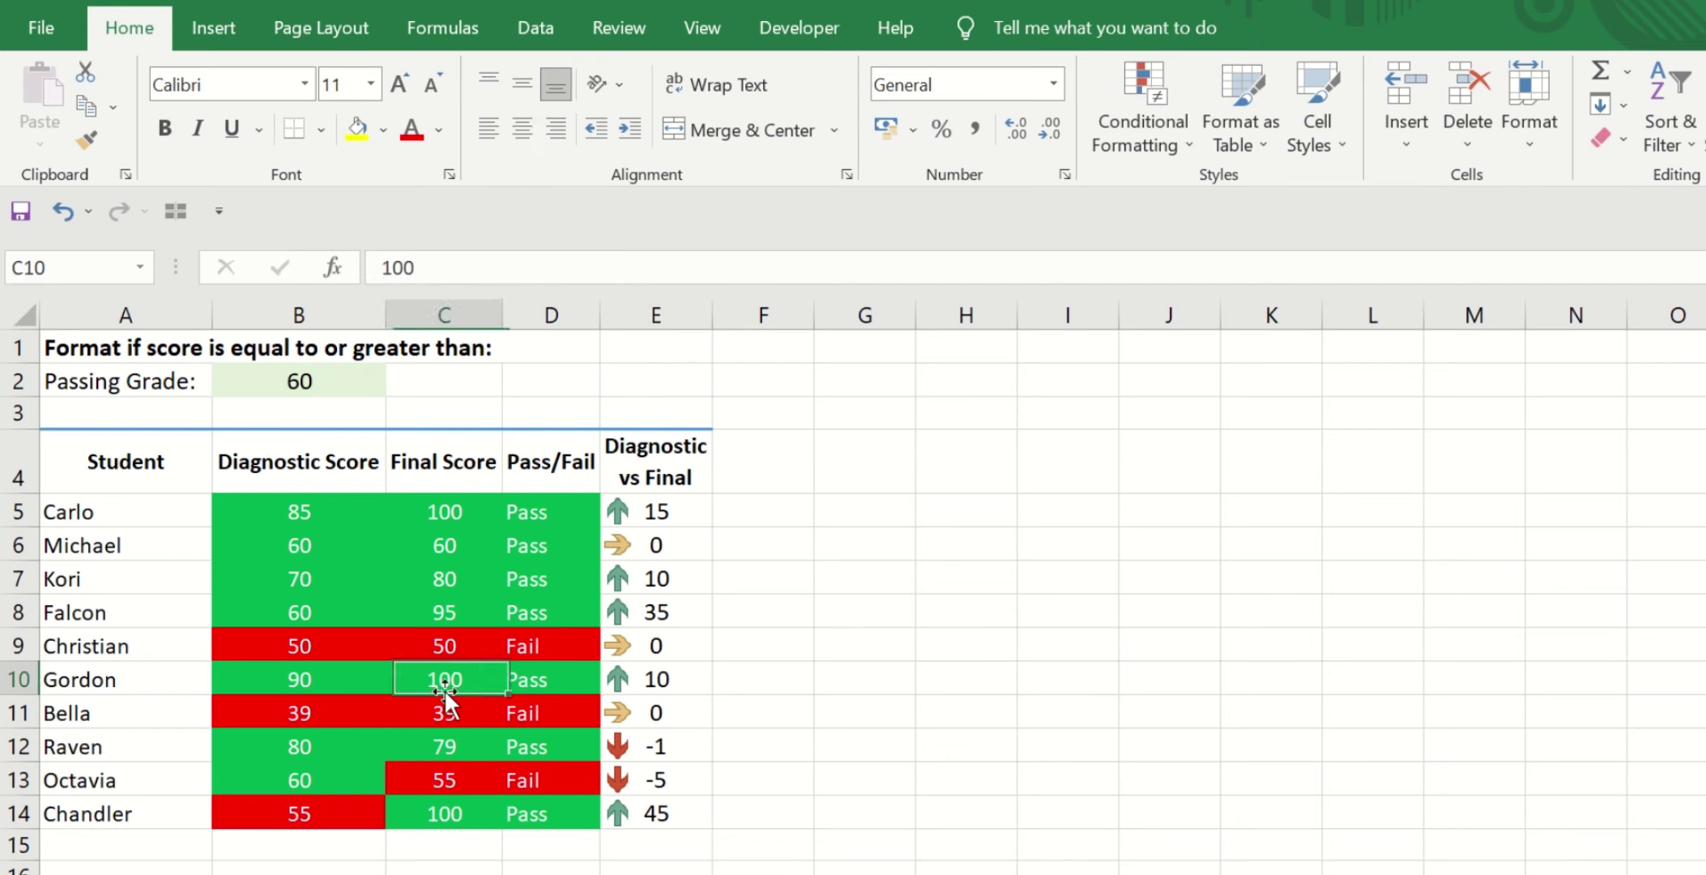
key(Left)
key(Right)
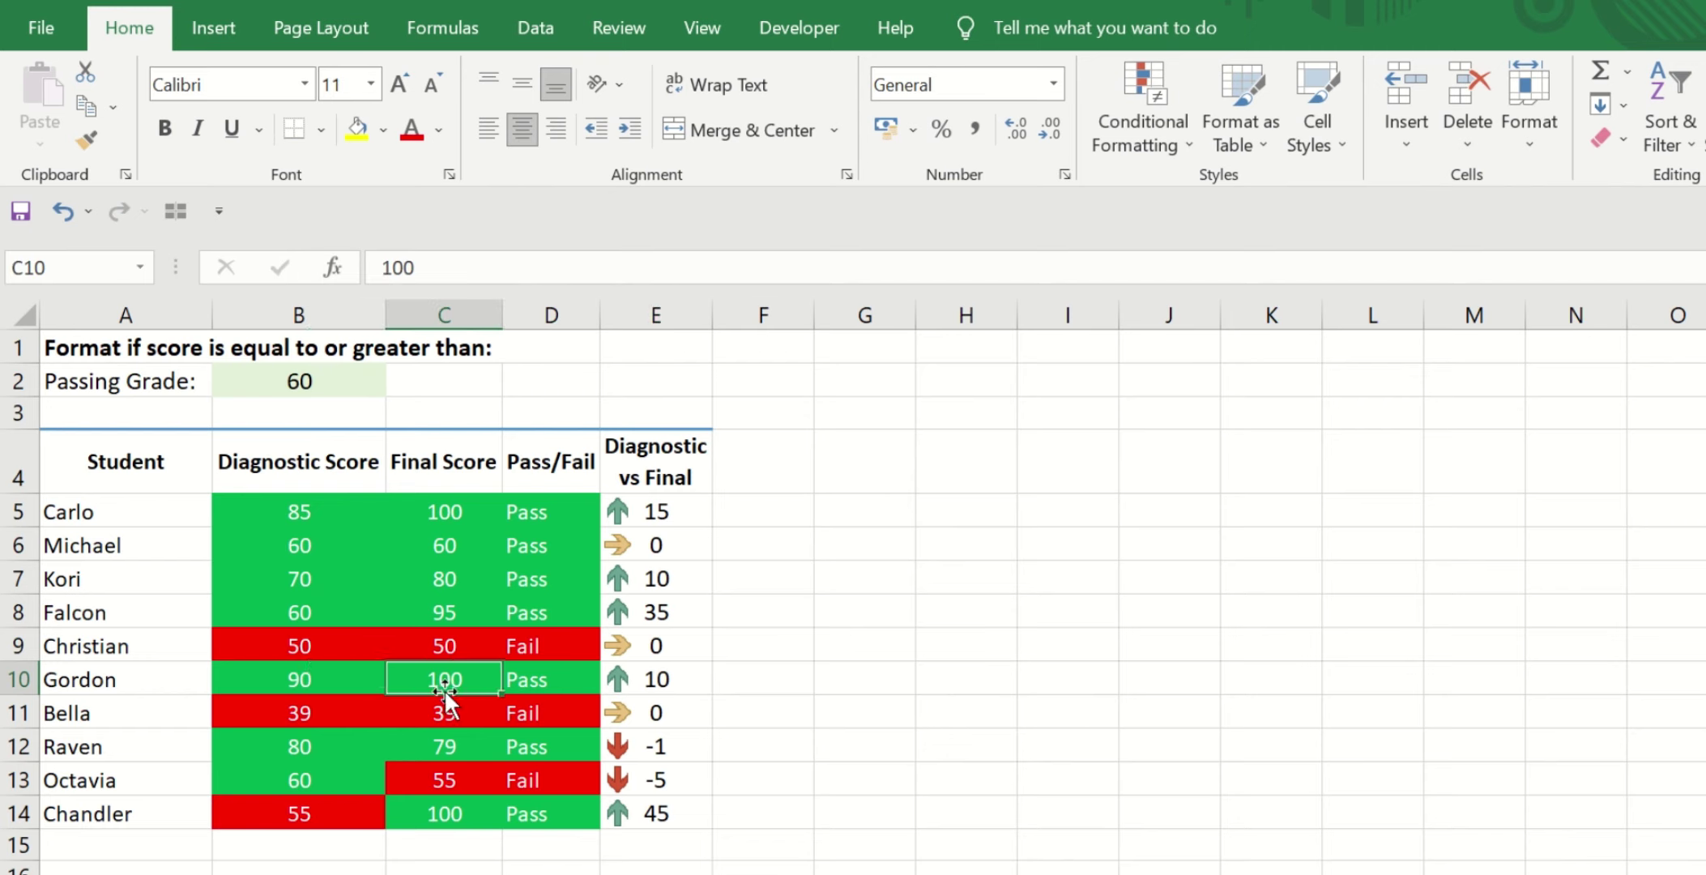
text(8)
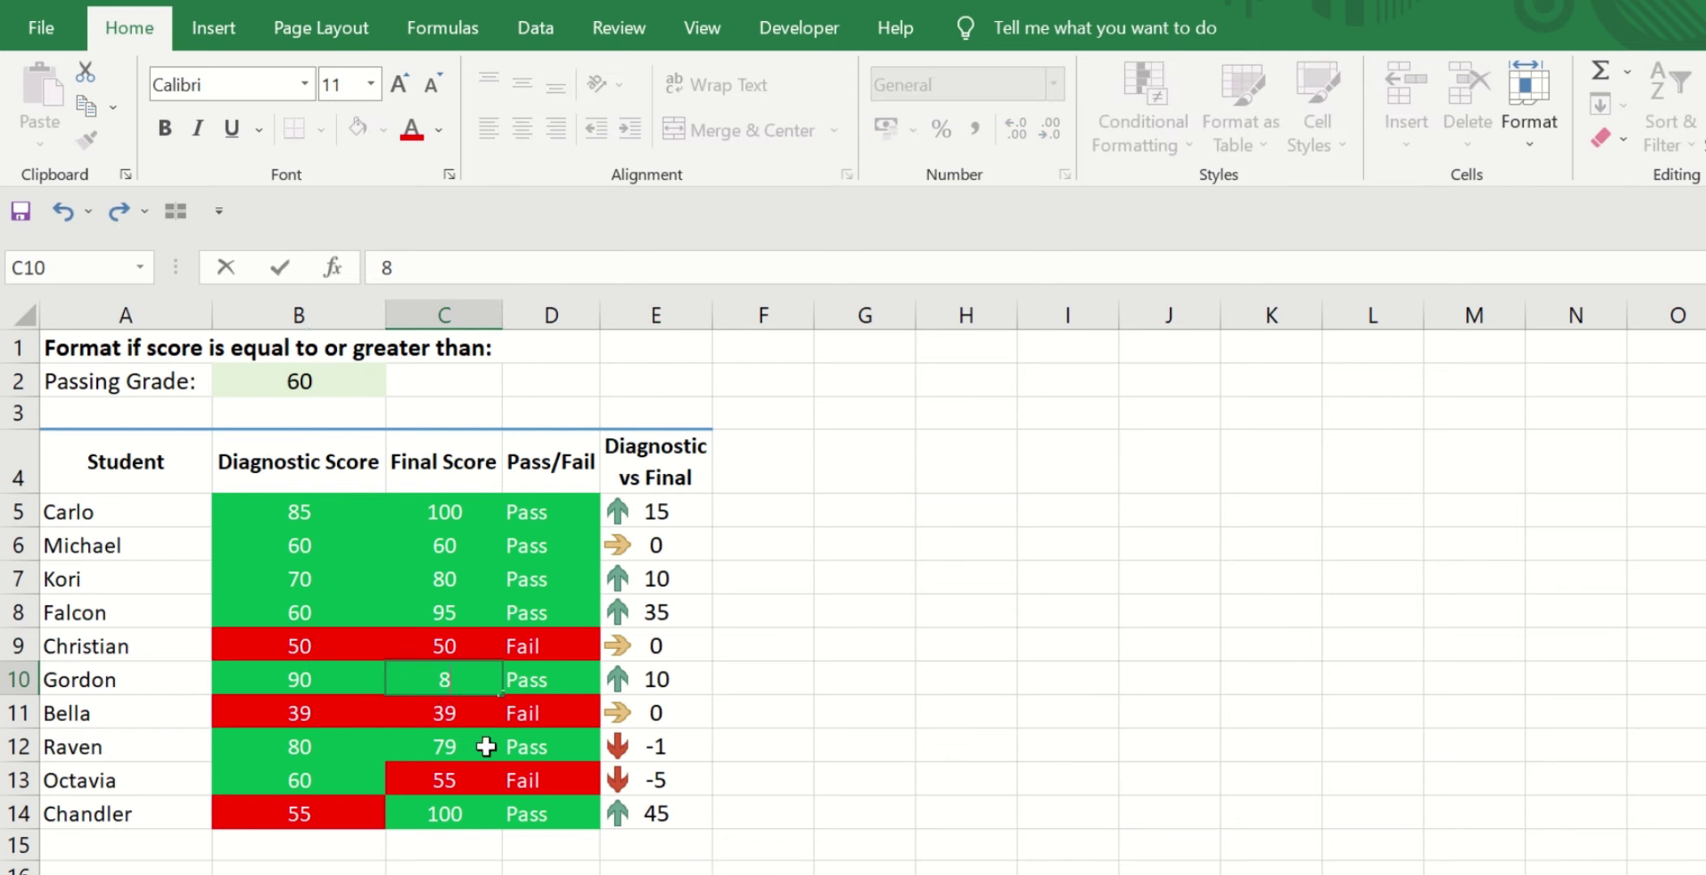
key(Escape)
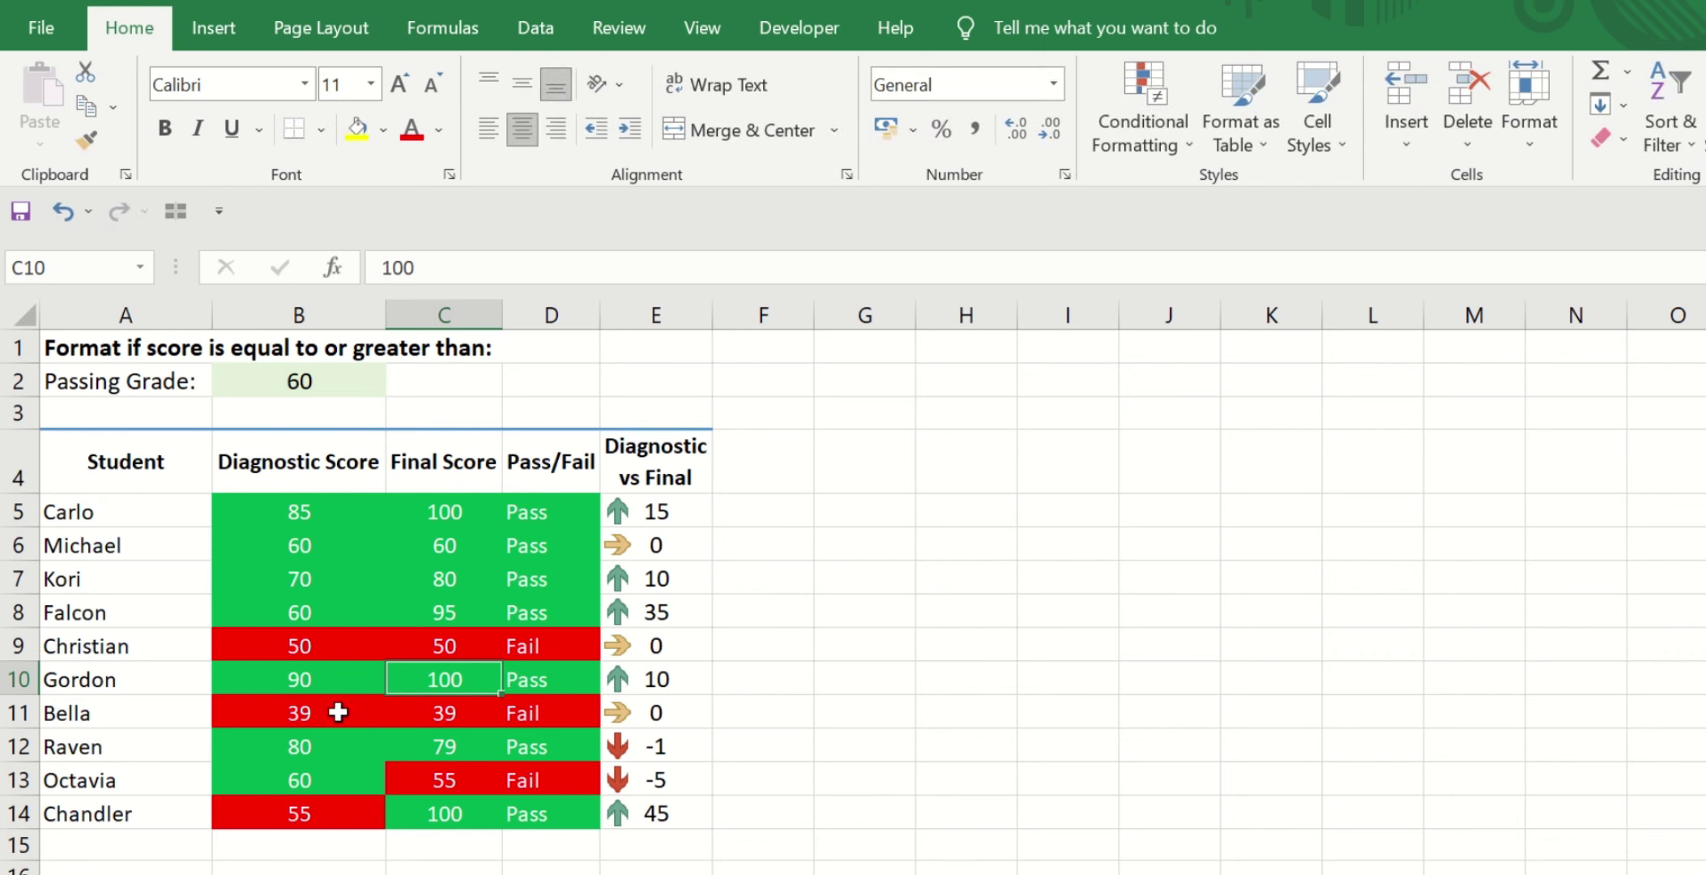
click(441, 645)
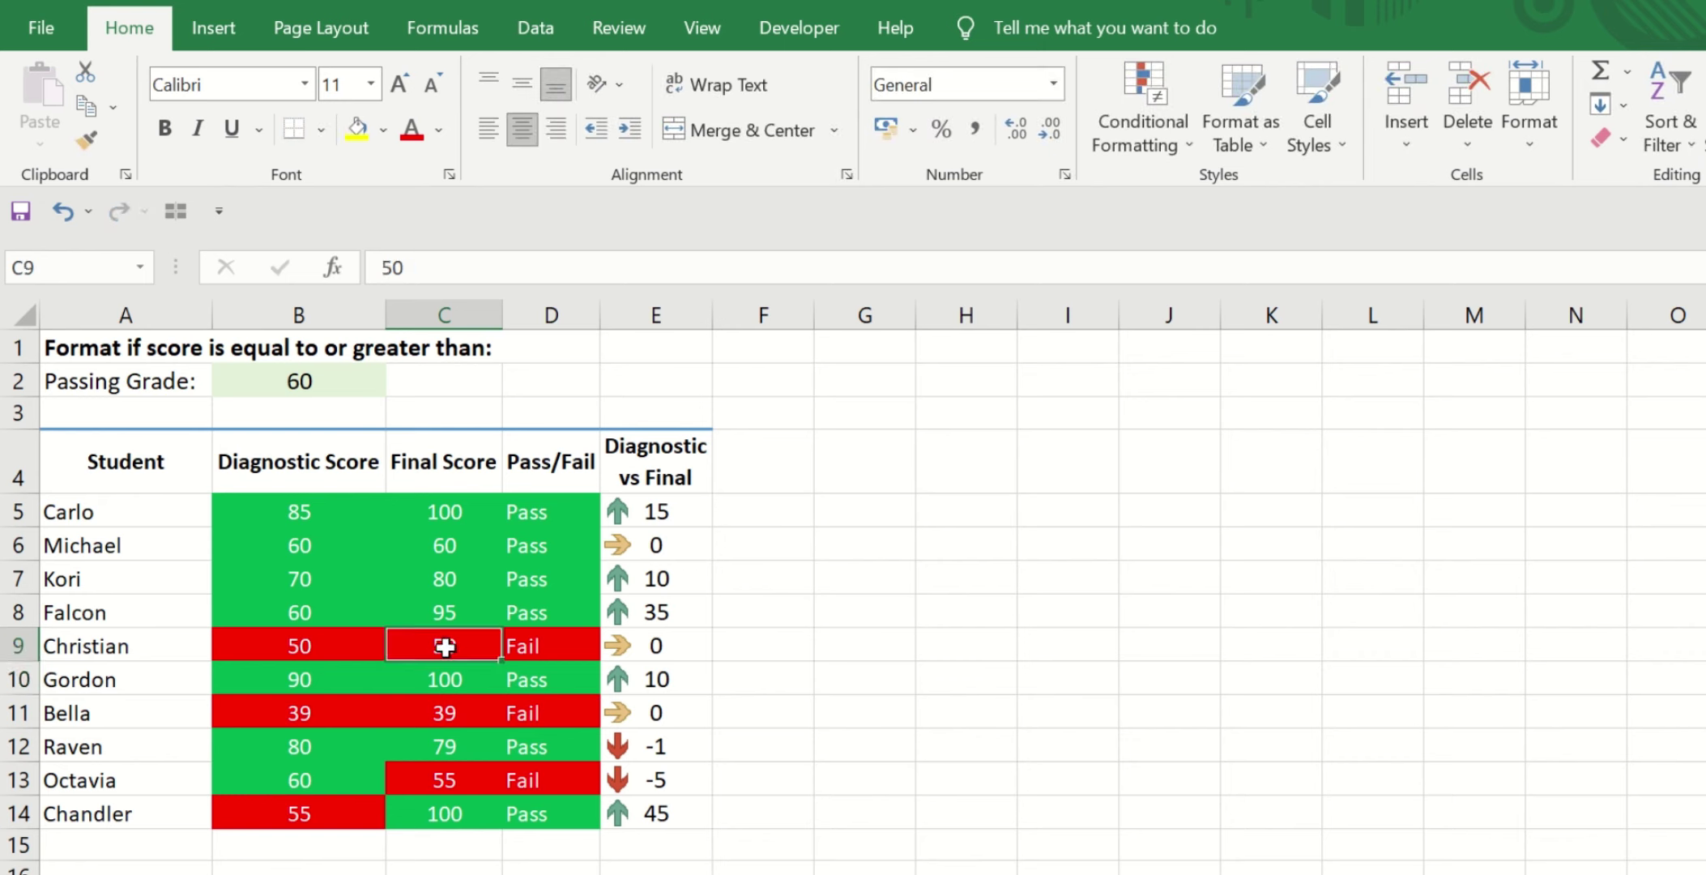
click(419, 678)
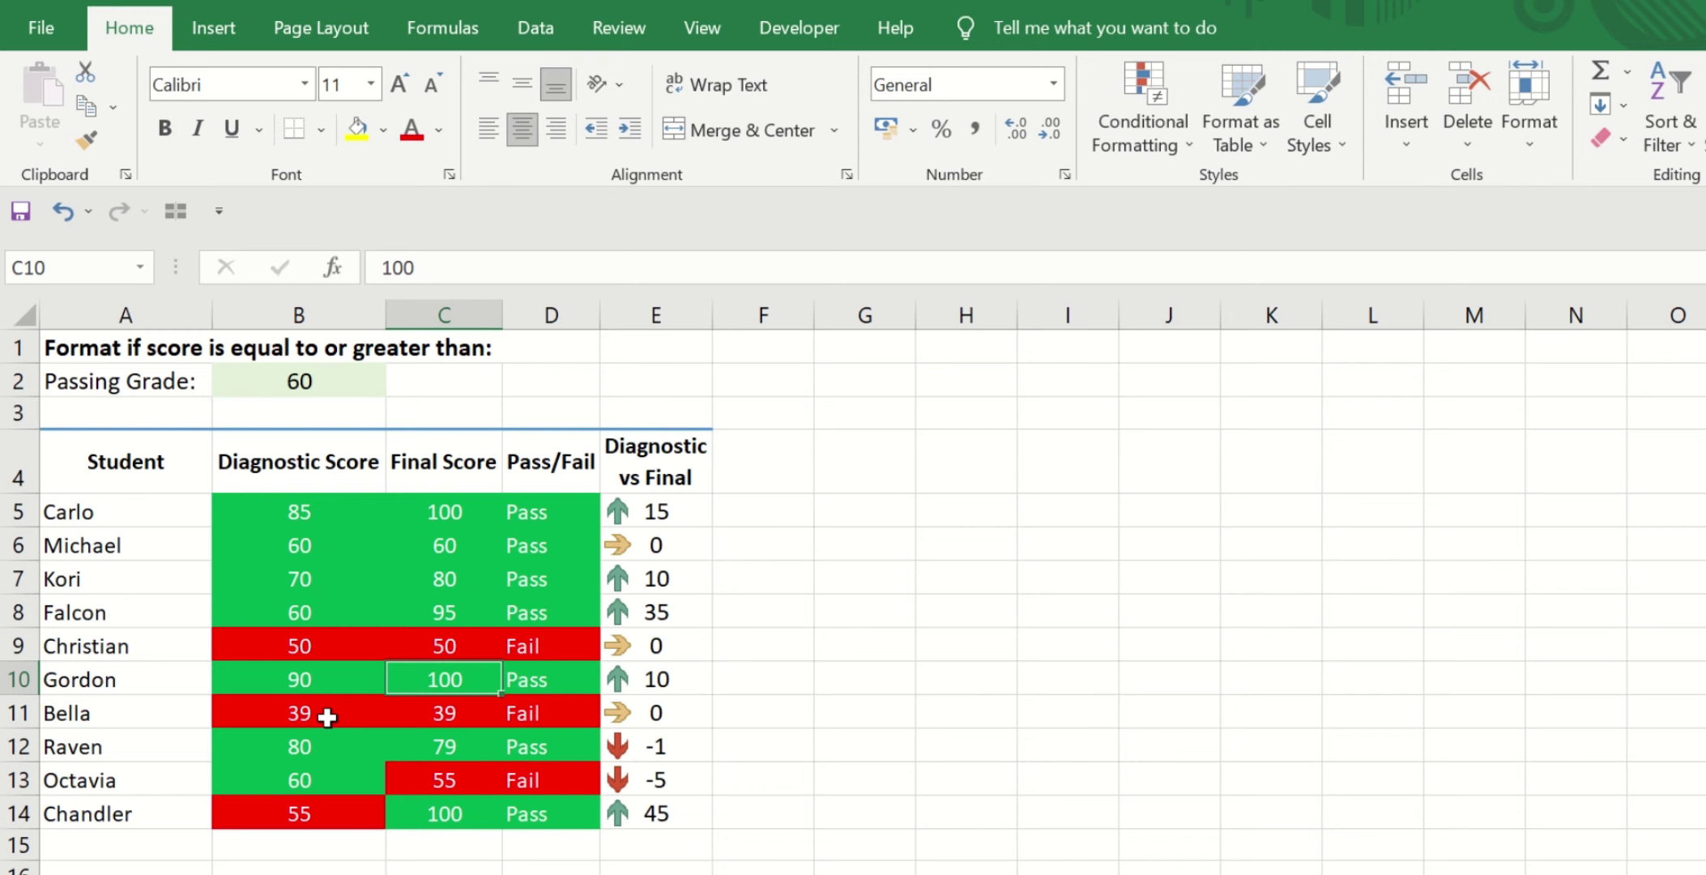
text(85)
key(Return)
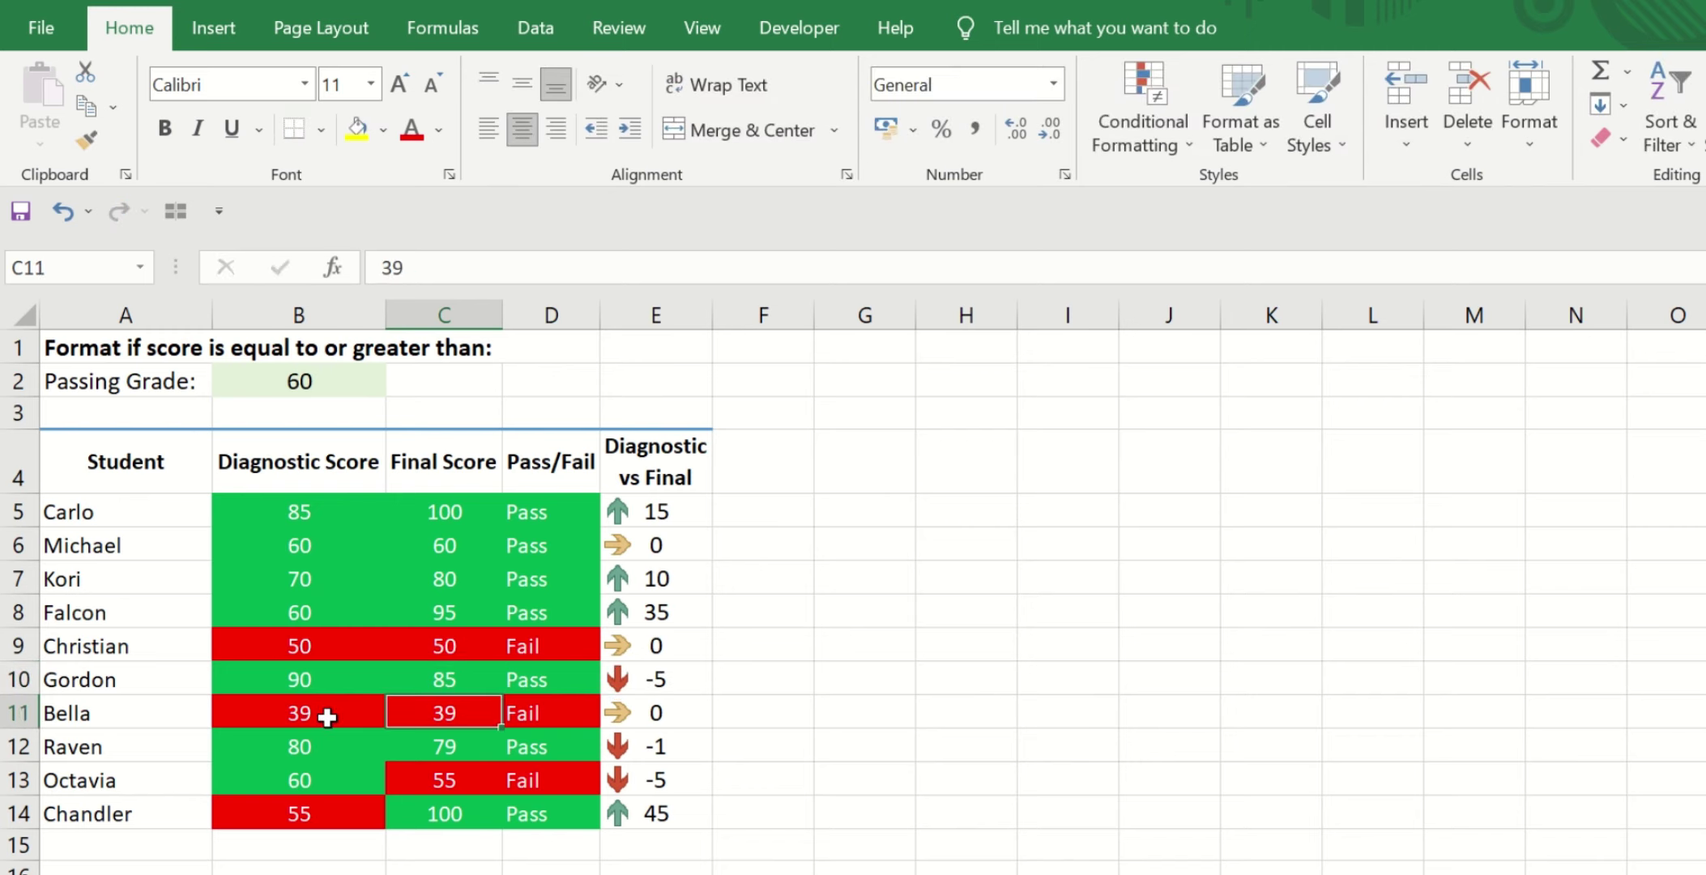
key(Up)
key(Right)
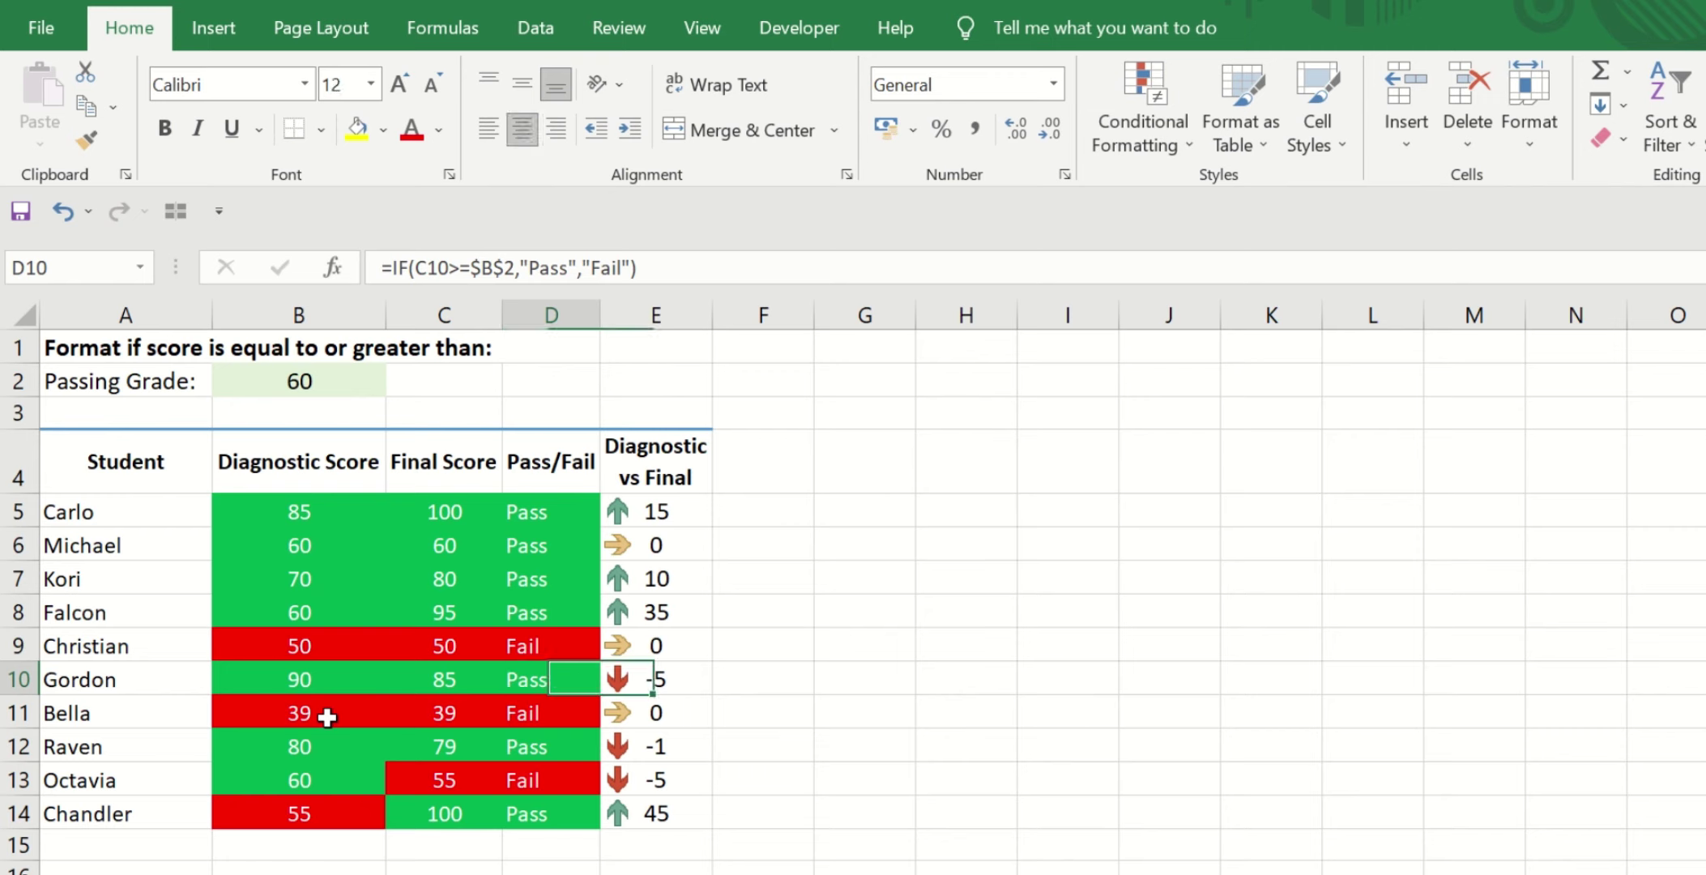
Enter 40 as Bella's final score and review the Pass/Fail results down to Chandler
key(Left)
key(Down)
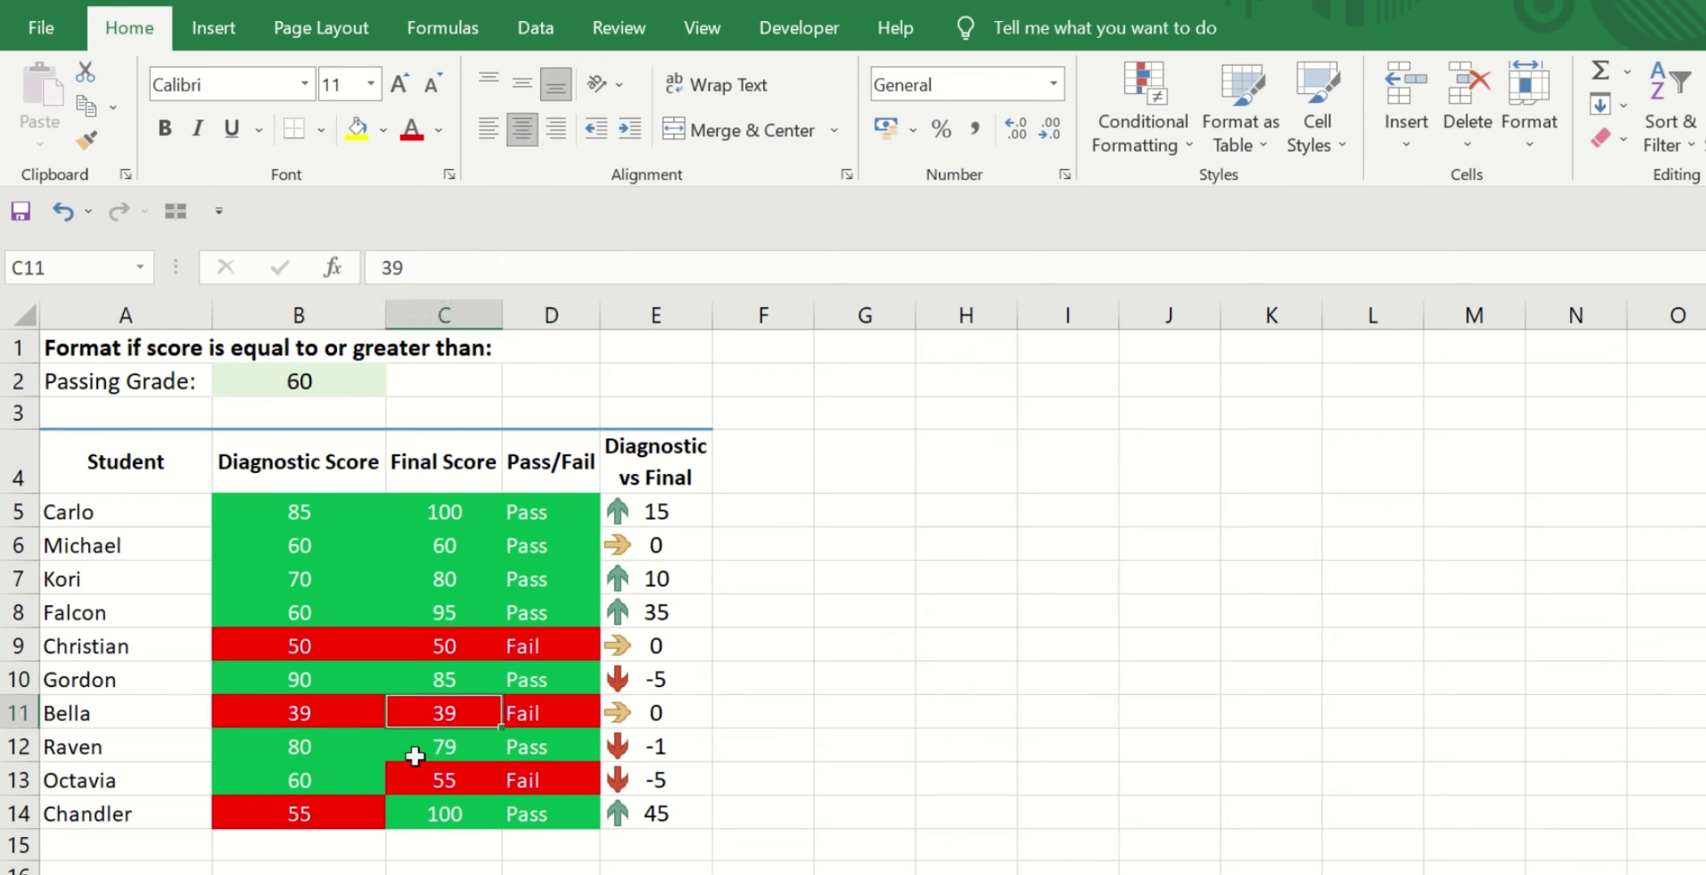
text(40)
key(Return)
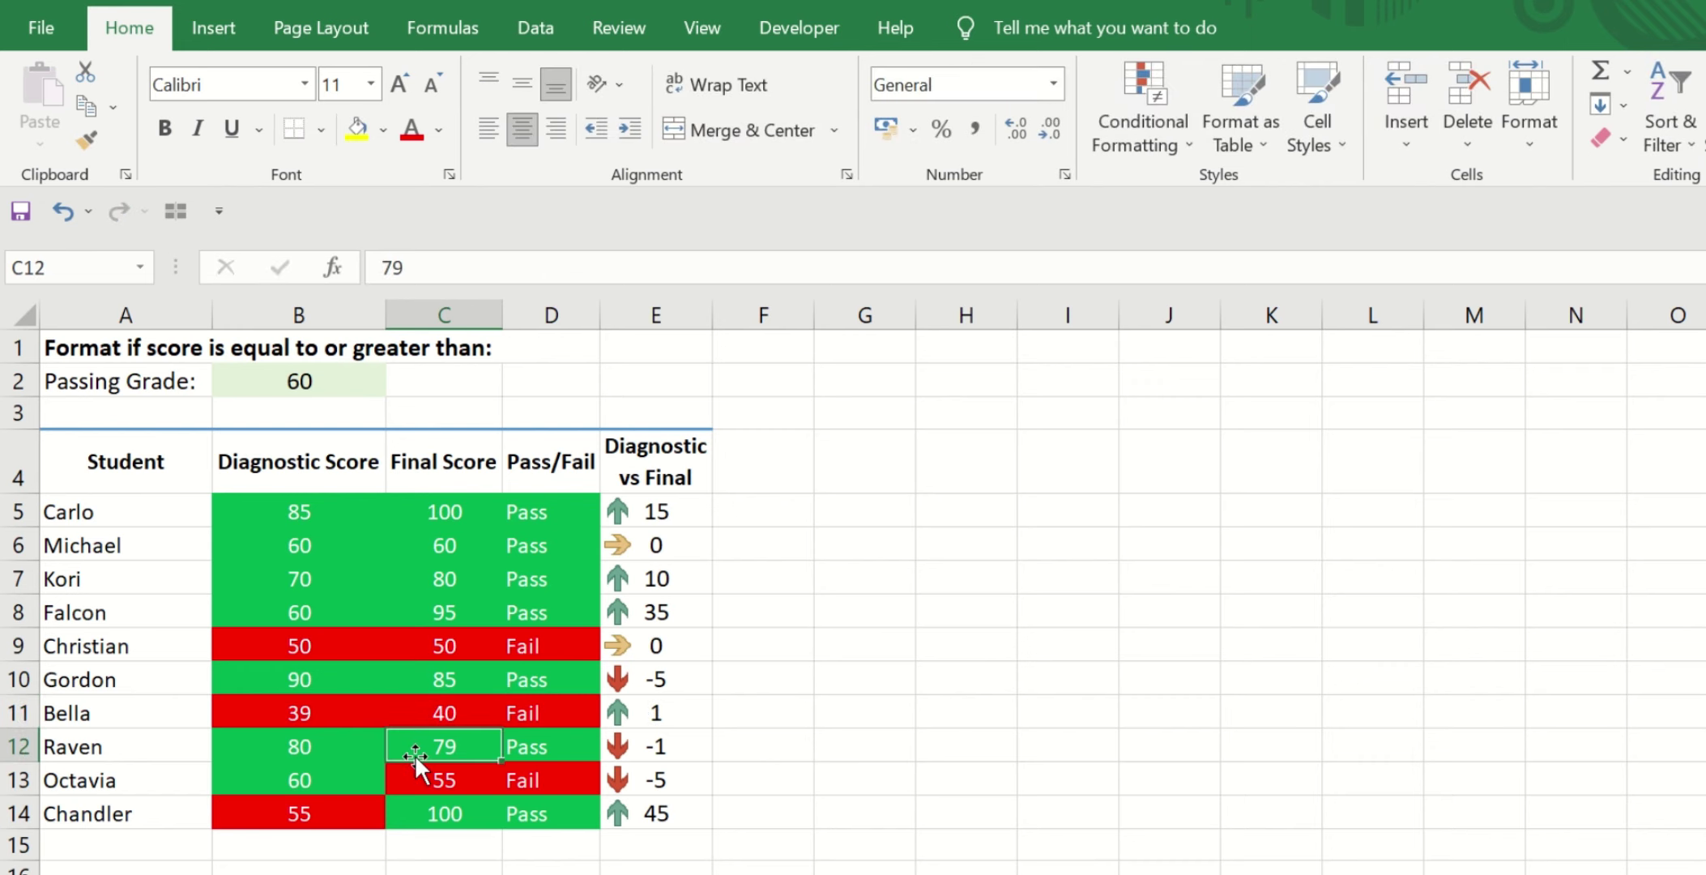
key(Up)
key(Right)
key(Right)
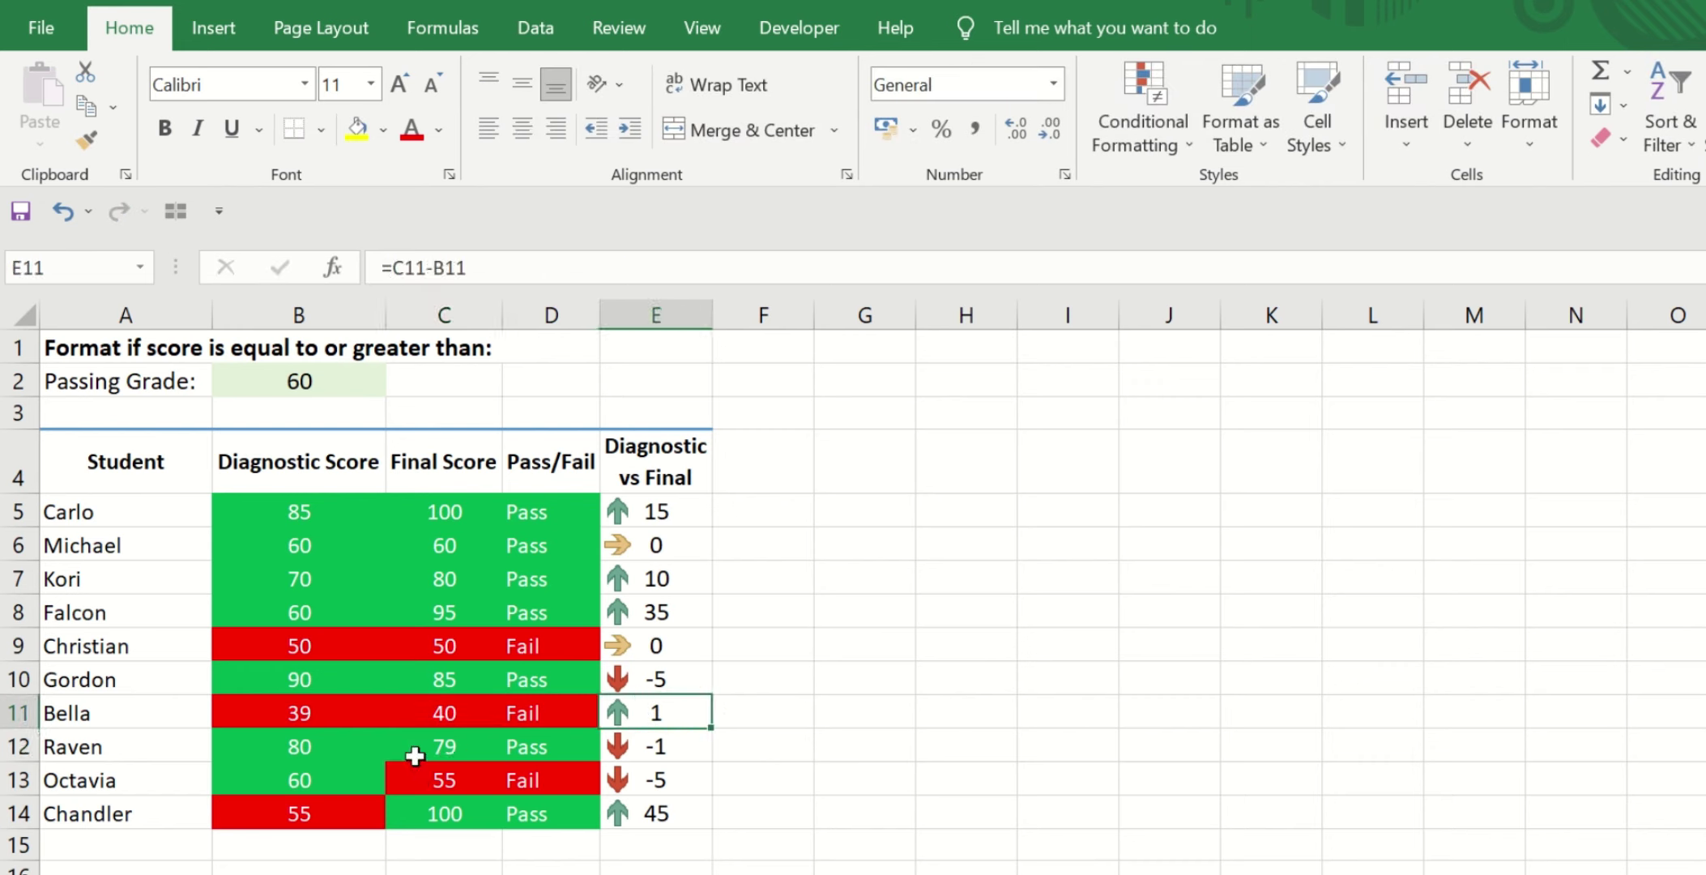
key(Left)
key(Down)
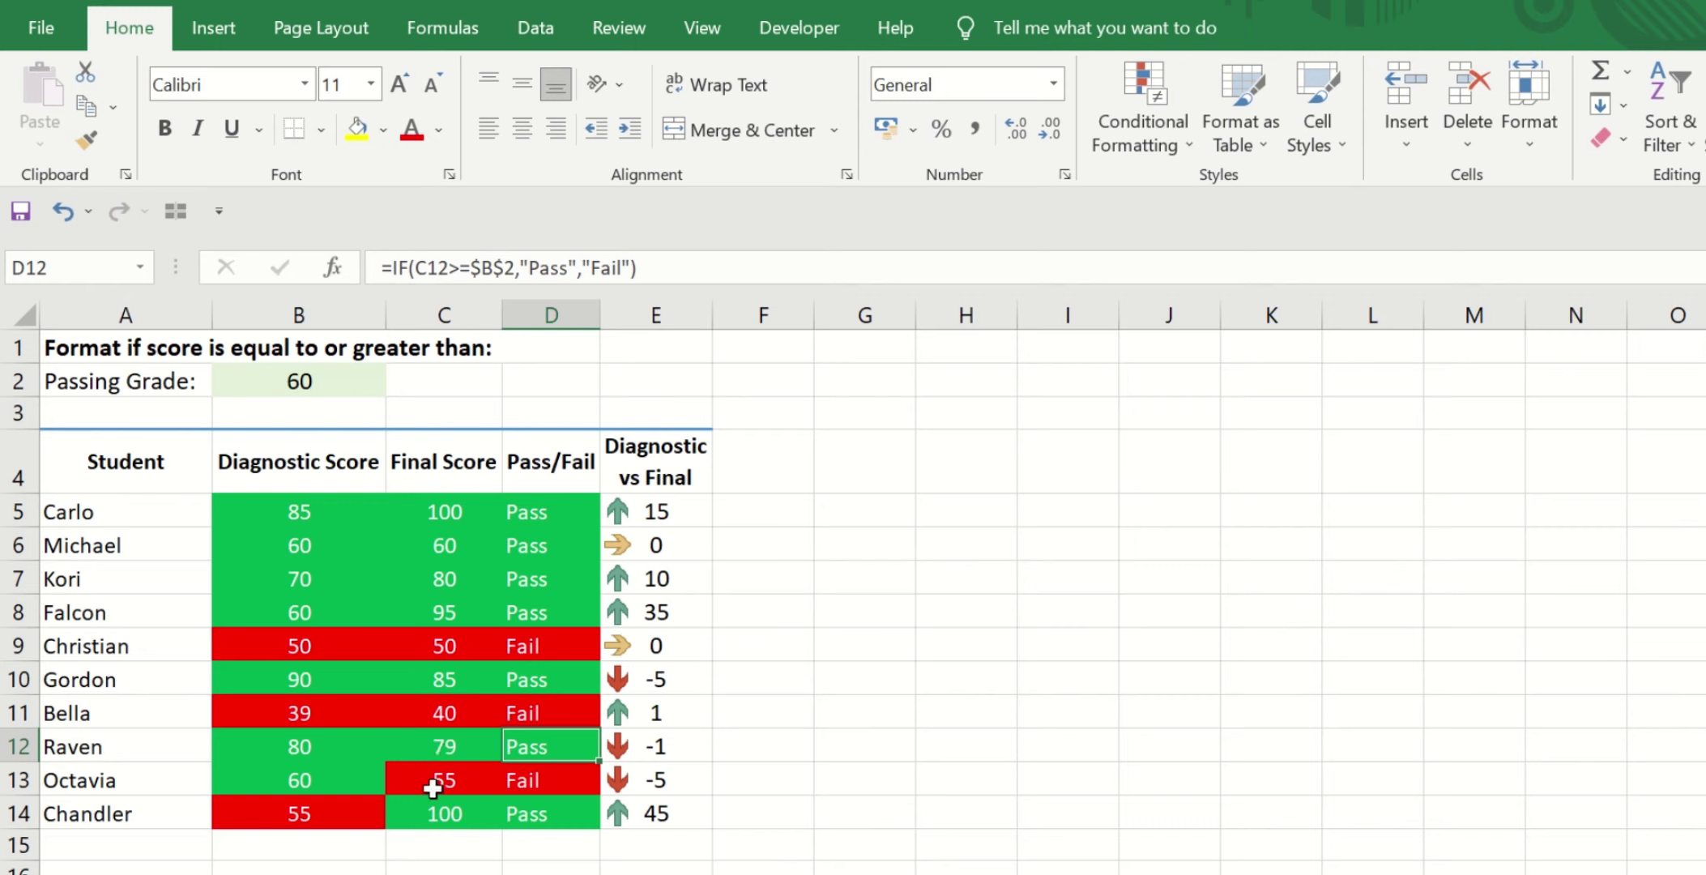
click(573, 815)
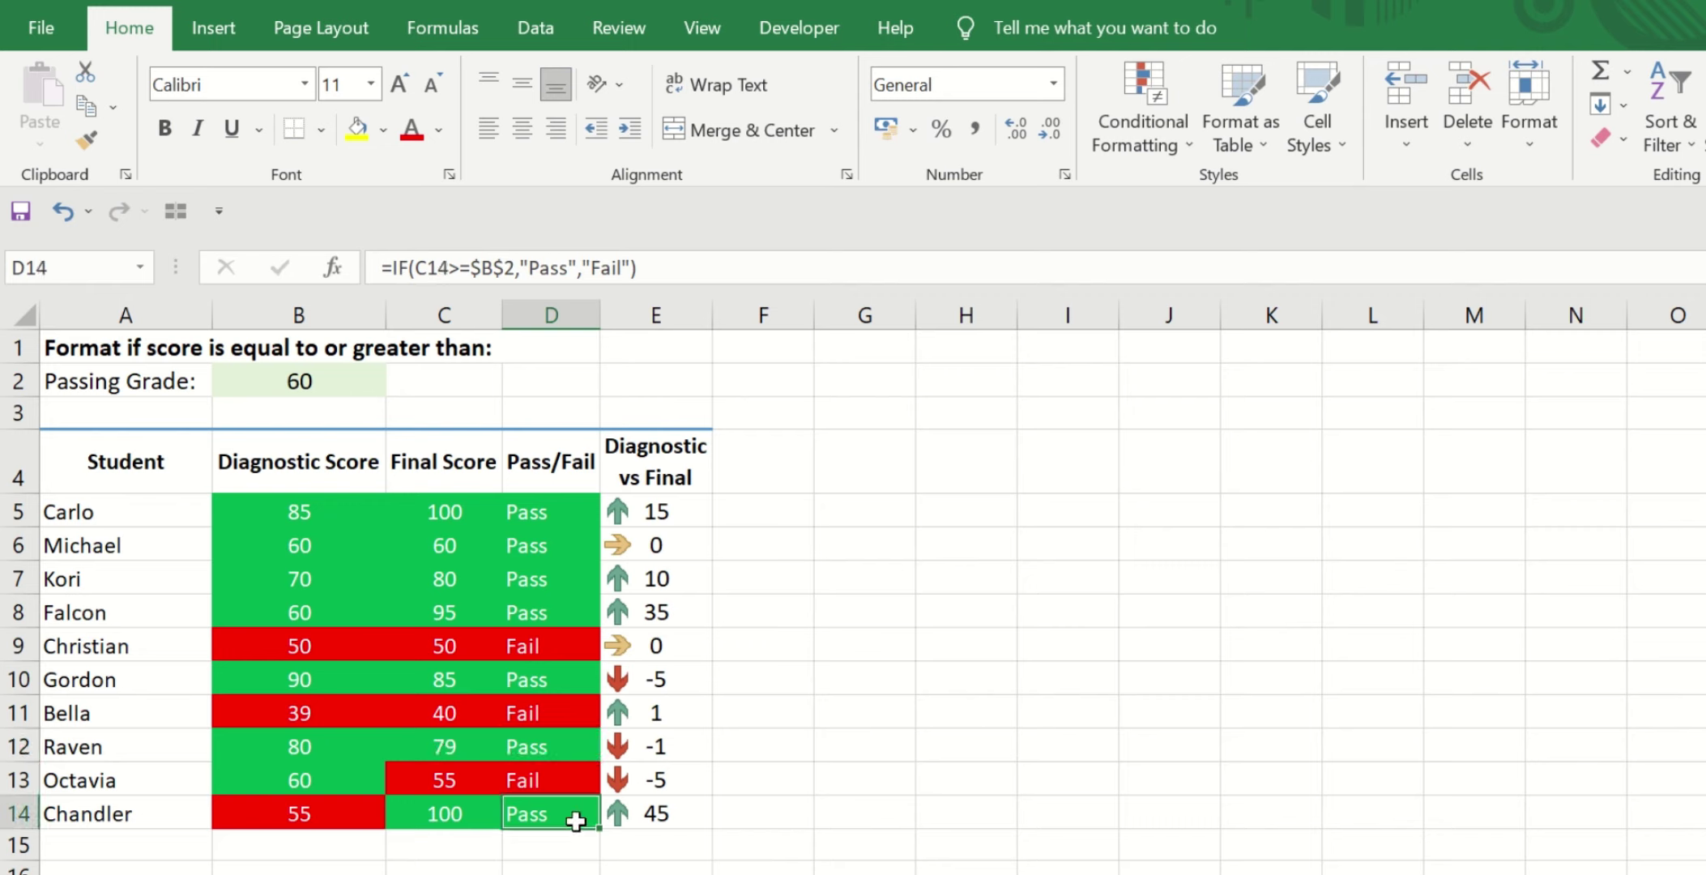
click(766, 786)
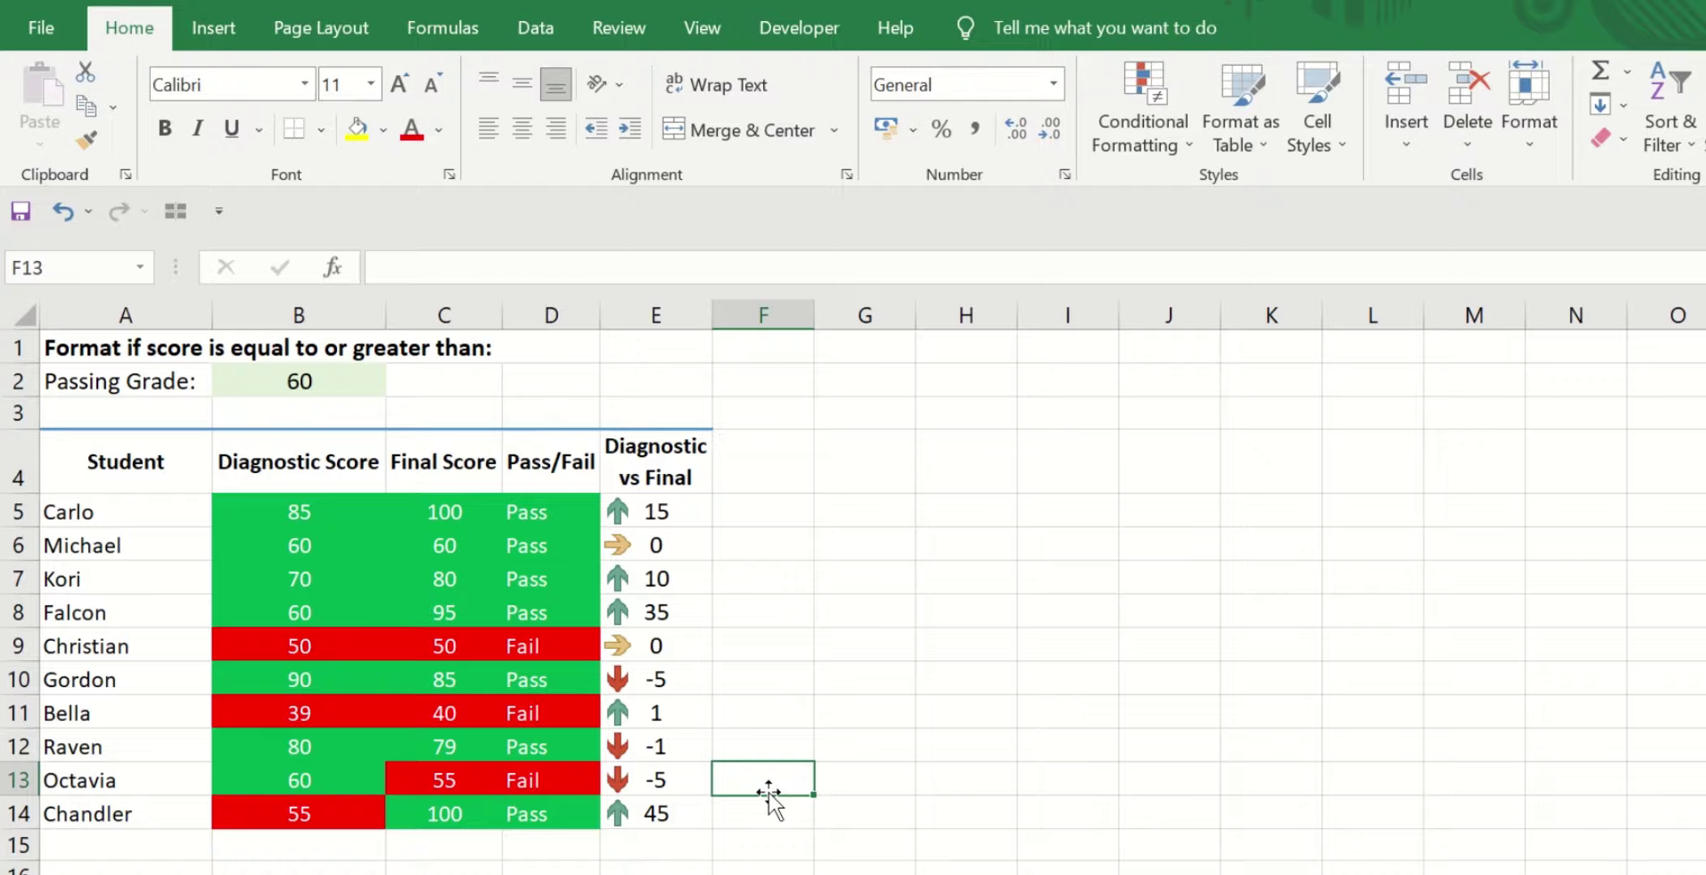